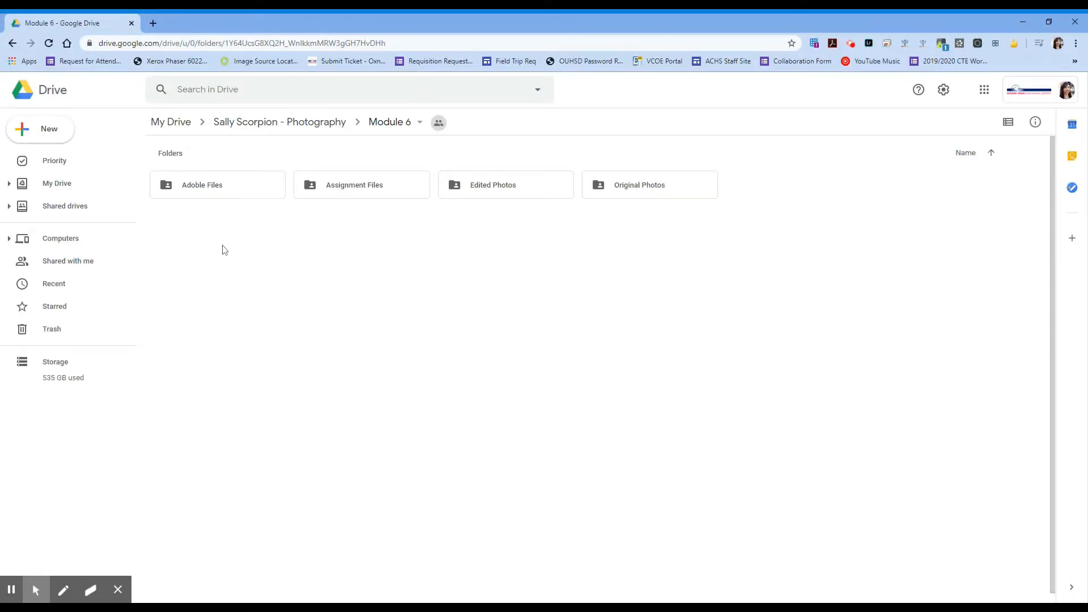
- Create a shared Google Drawings file in the Assignment Files folder and name it Color Wheel
{"action": "double_click", "coordinate": [338, 187]}
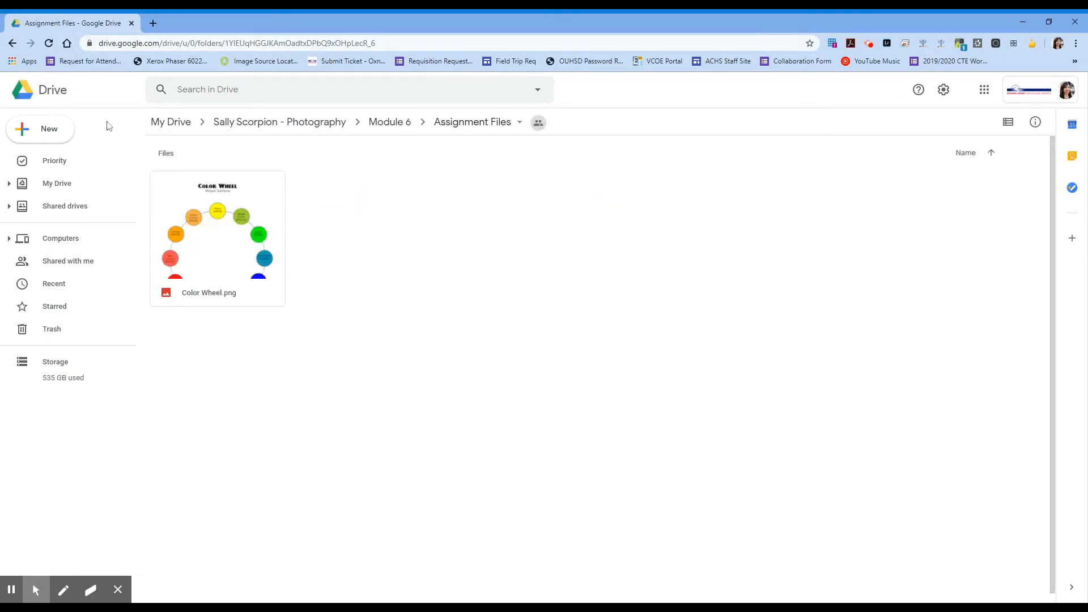
{"action": "left_click", "coordinate": [60, 136]}
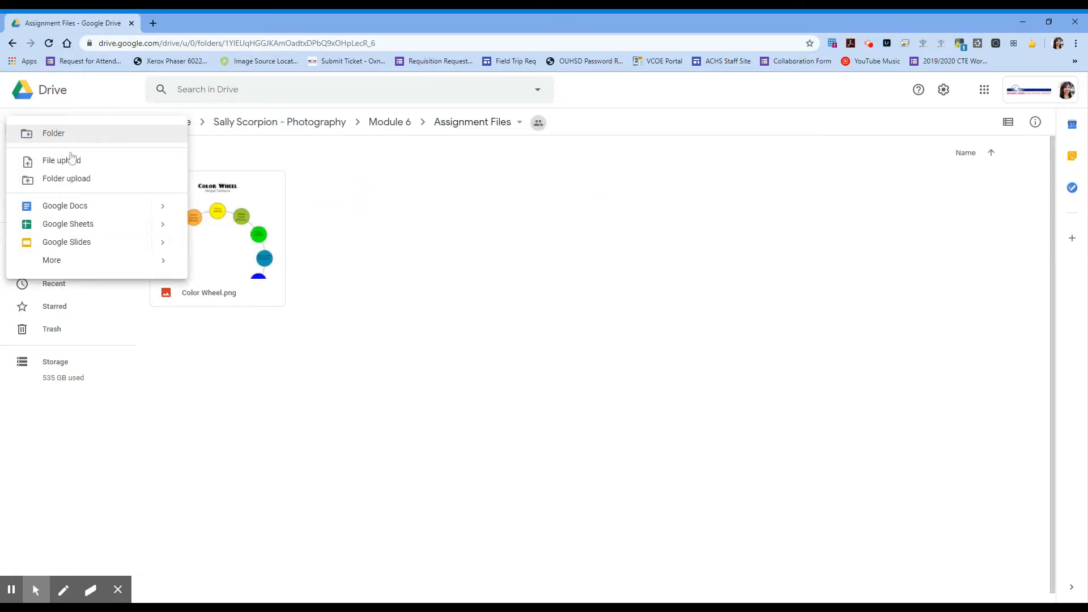
{"action": "mouse_move", "coordinate": [116, 261]}
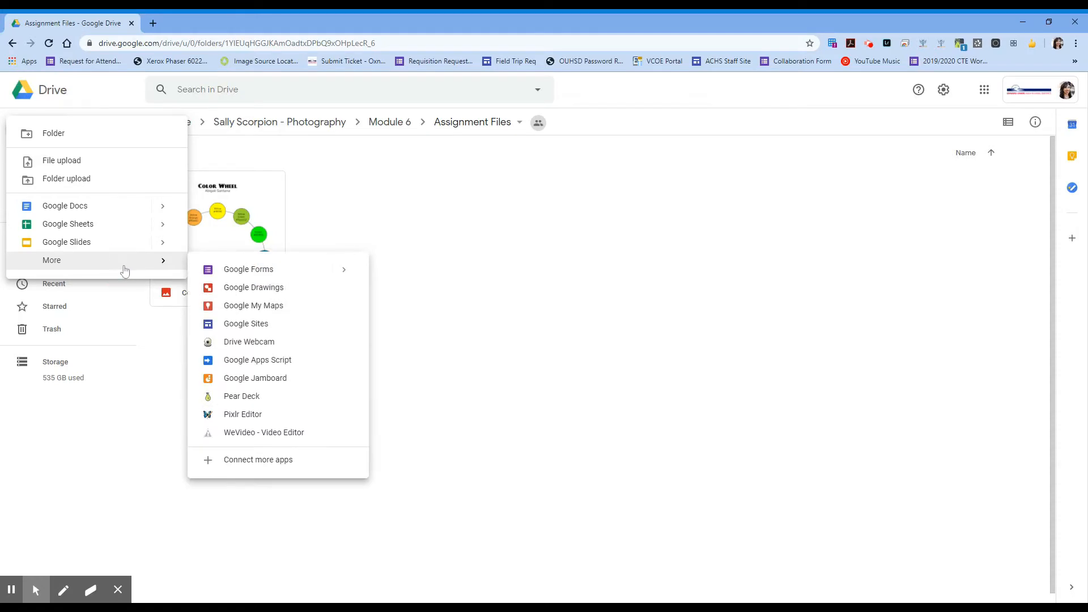
{"action": "left_click", "coordinate": [275, 288]}
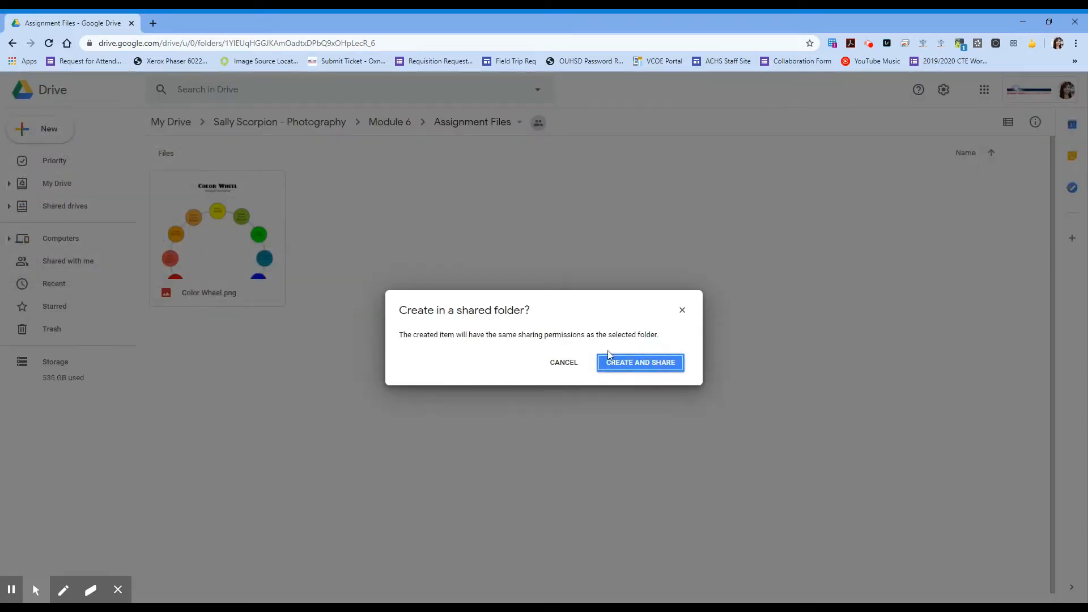
{"action": "left_click", "coordinate": [644, 369]}
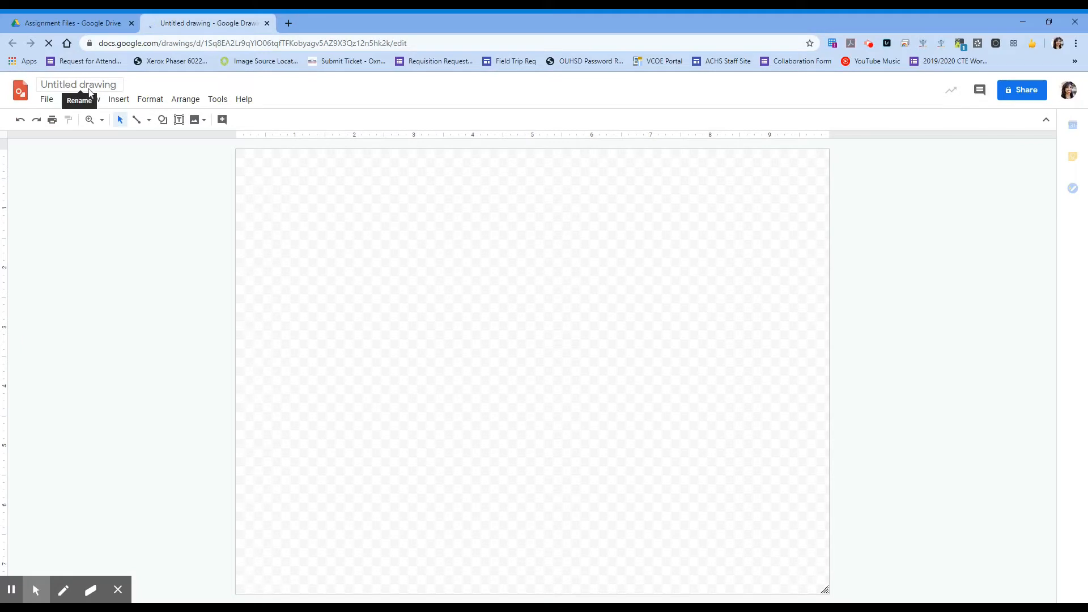
{"action": "left_click", "coordinate": [89, 86]}
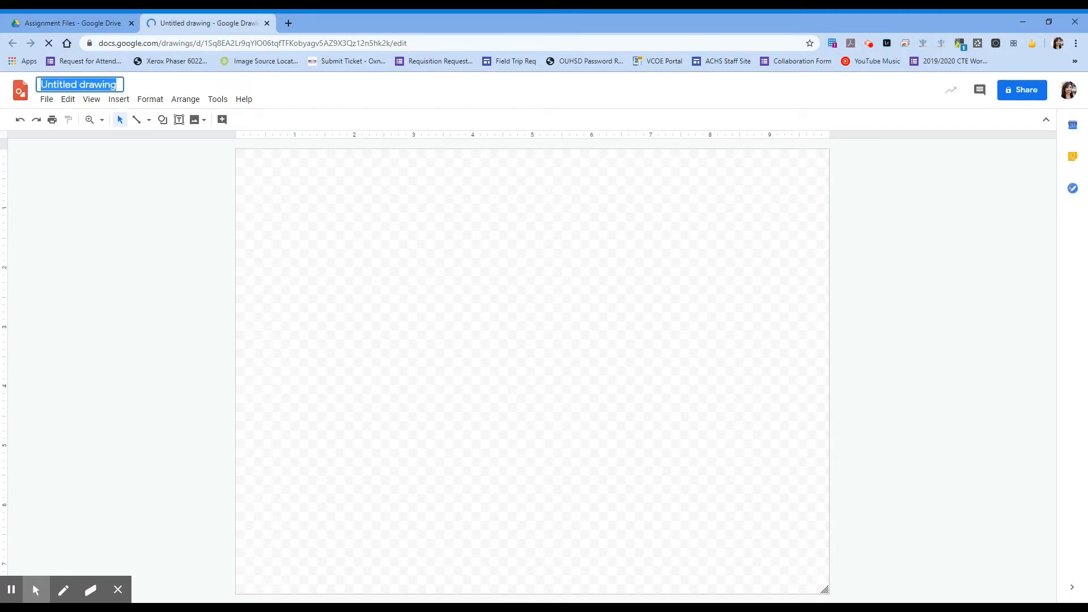
{"action": "type", "text": "Color Wheel"}
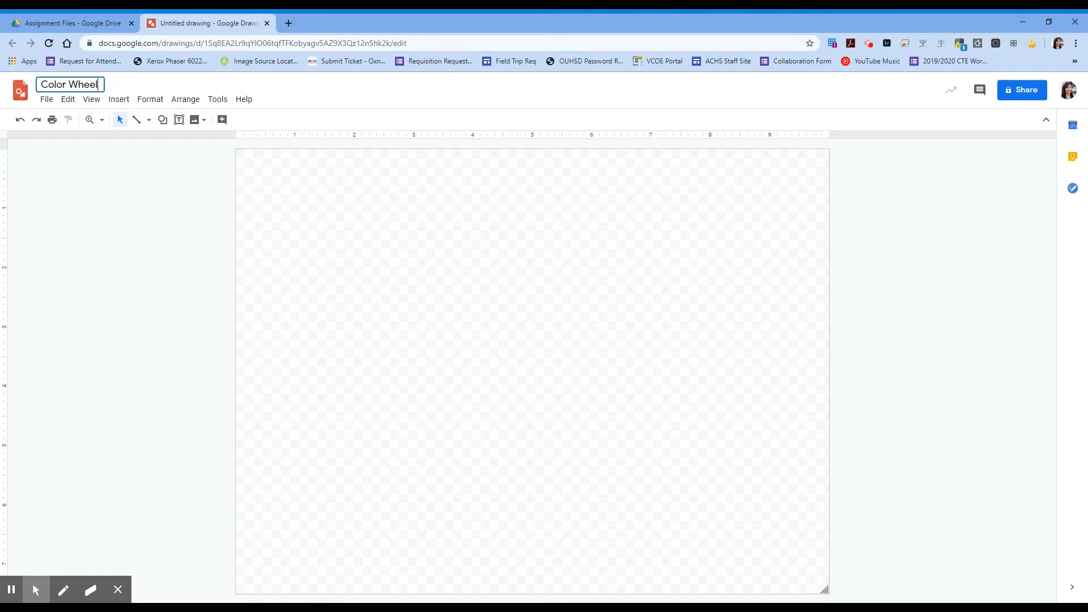
- Set the drawing's page size to a custom 8.5 × 11 inches
{"action": "left_click", "coordinate": [47, 99]}
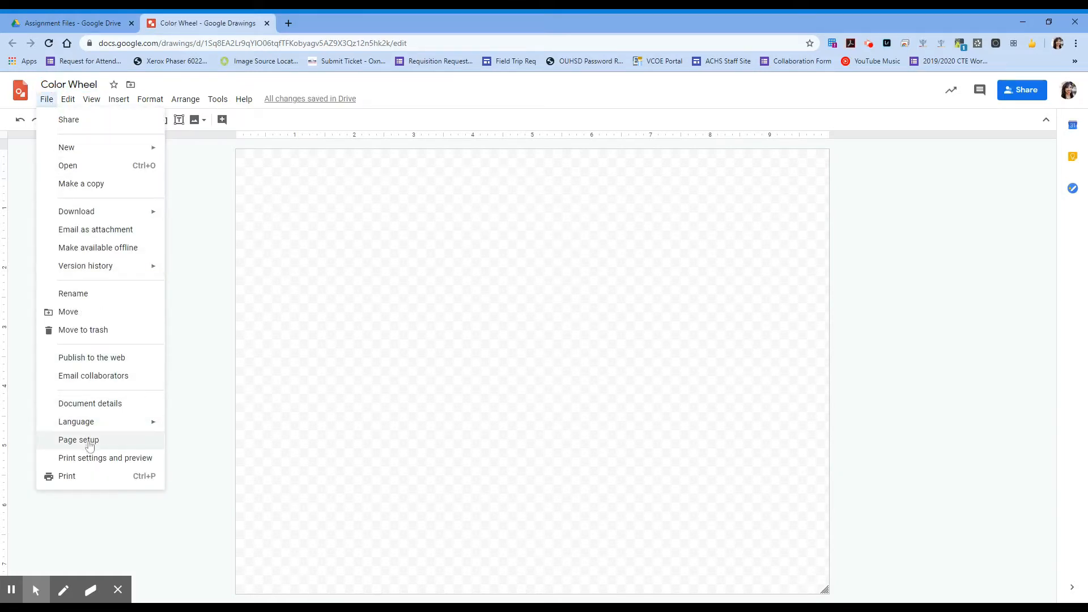
{"action": "left_click", "coordinate": [83, 422]}
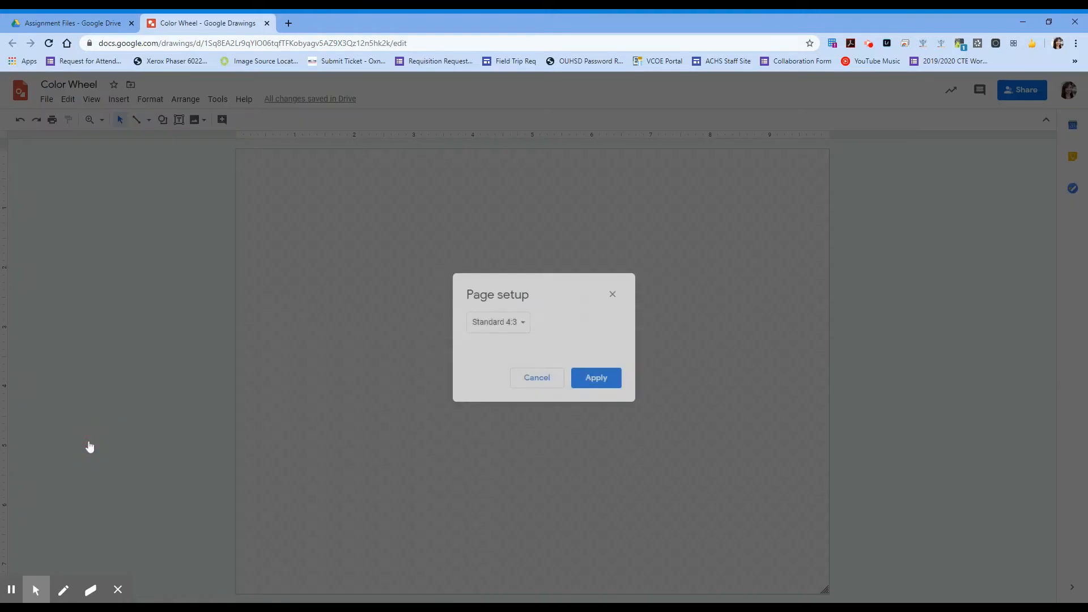
{"action": "left_click", "coordinate": [525, 328]}
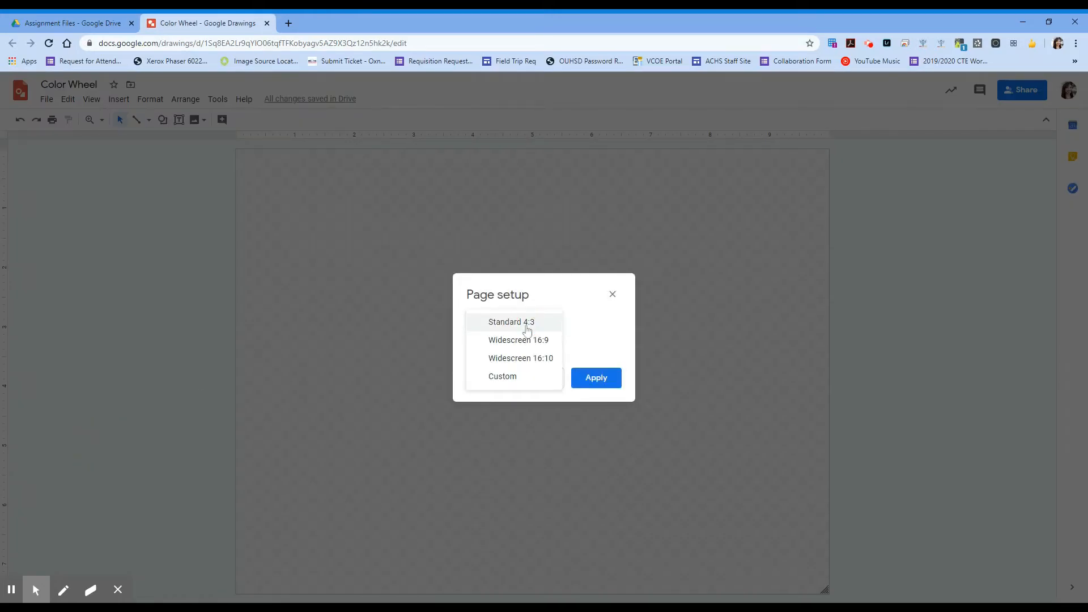
{"action": "left_click", "coordinate": [510, 377]}
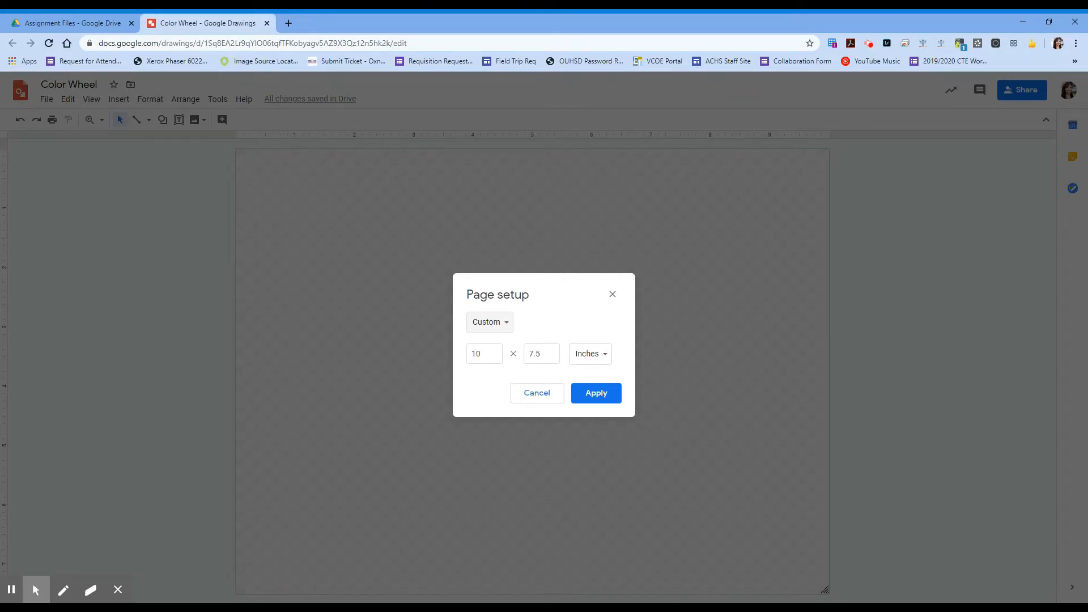
{"action": "left_click", "coordinate": [478, 354]}
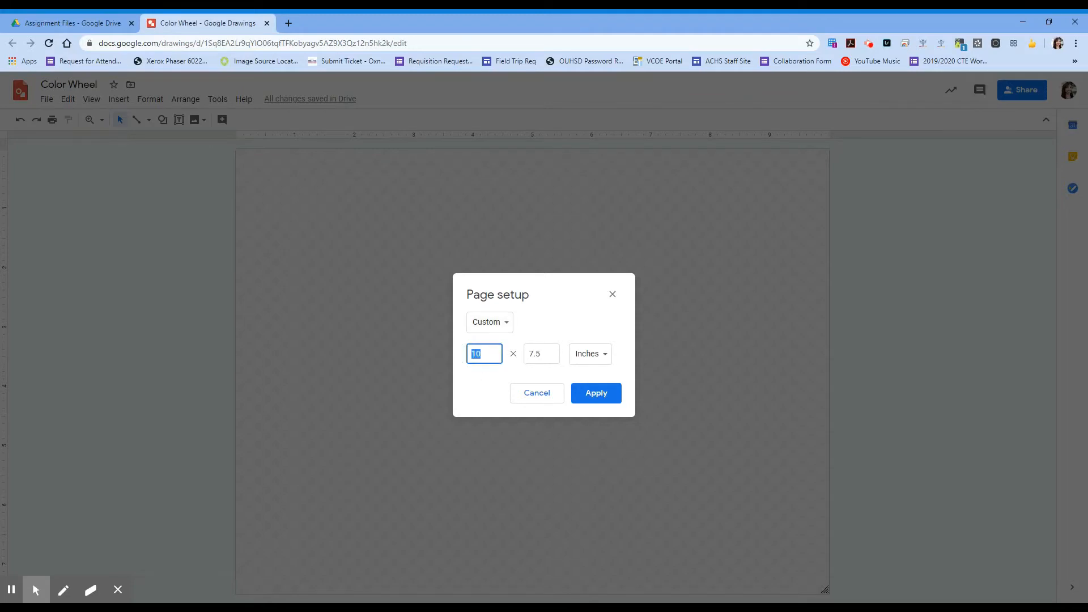
{"action": "type", "text": "8.5"}
{"action": "left_click", "coordinate": [535, 352]}
{"action": "type", "text": "11"}
{"action": "left_click", "coordinate": [601, 392]}
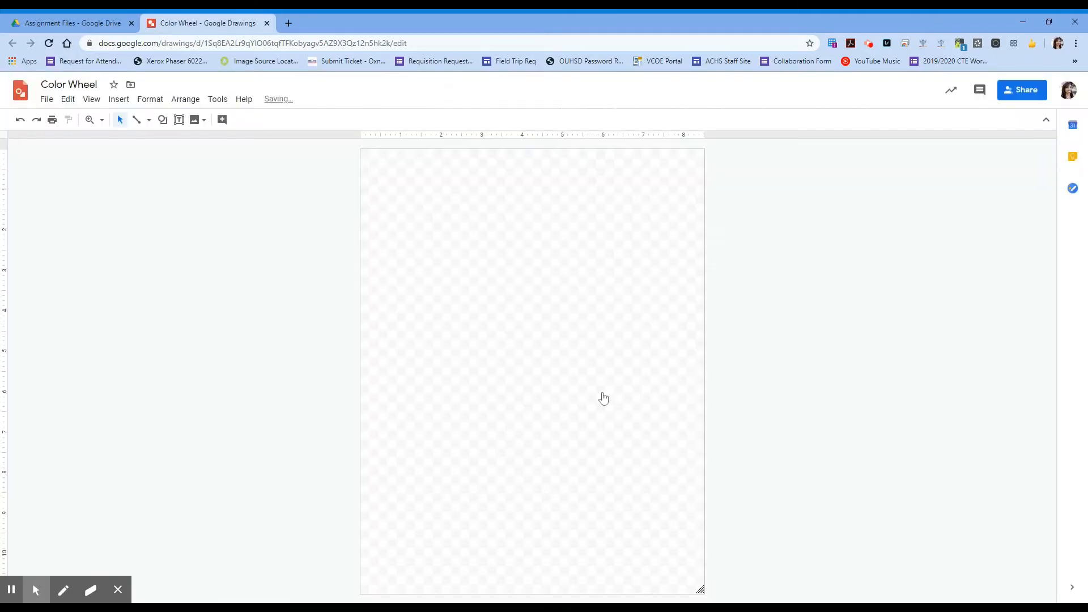
- Fill the page background with solid white
{"action": "right_click", "coordinate": [585, 321]}
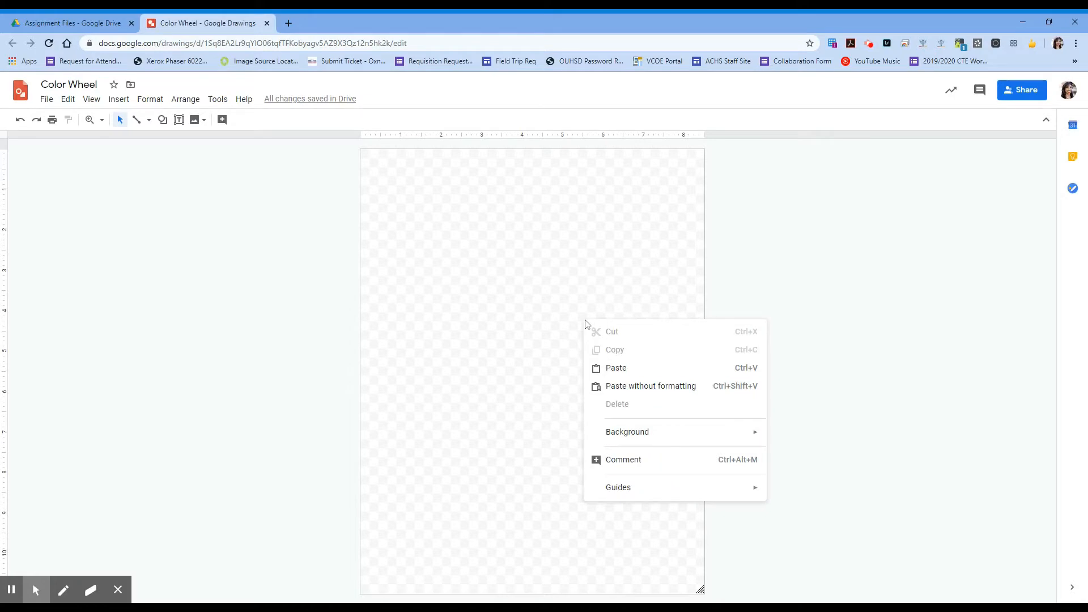
{"action": "mouse_move", "coordinate": [668, 439]}
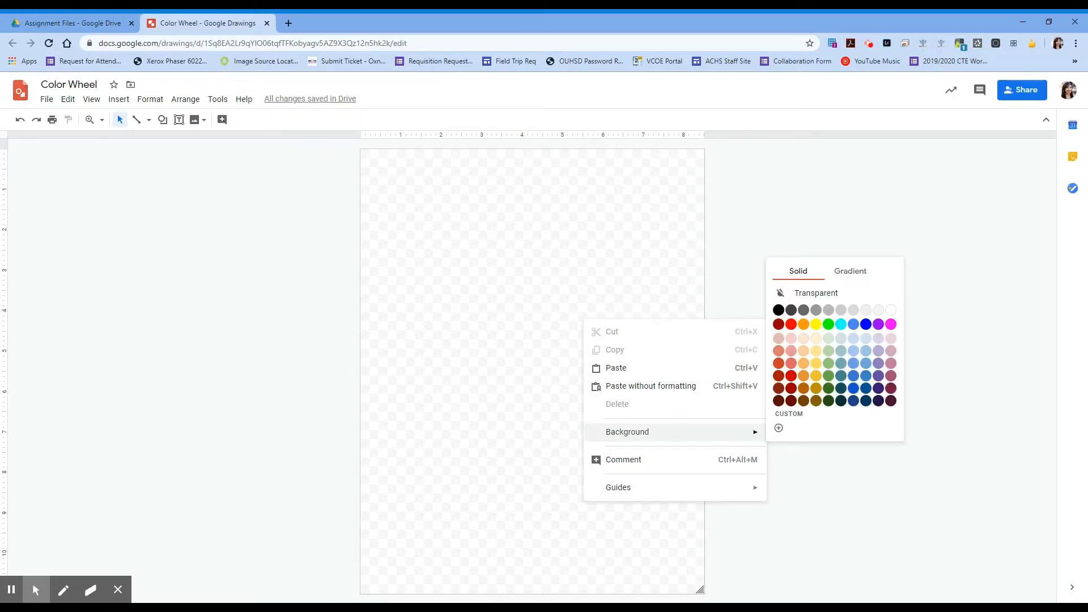
{"action": "left_click", "coordinate": [892, 311]}
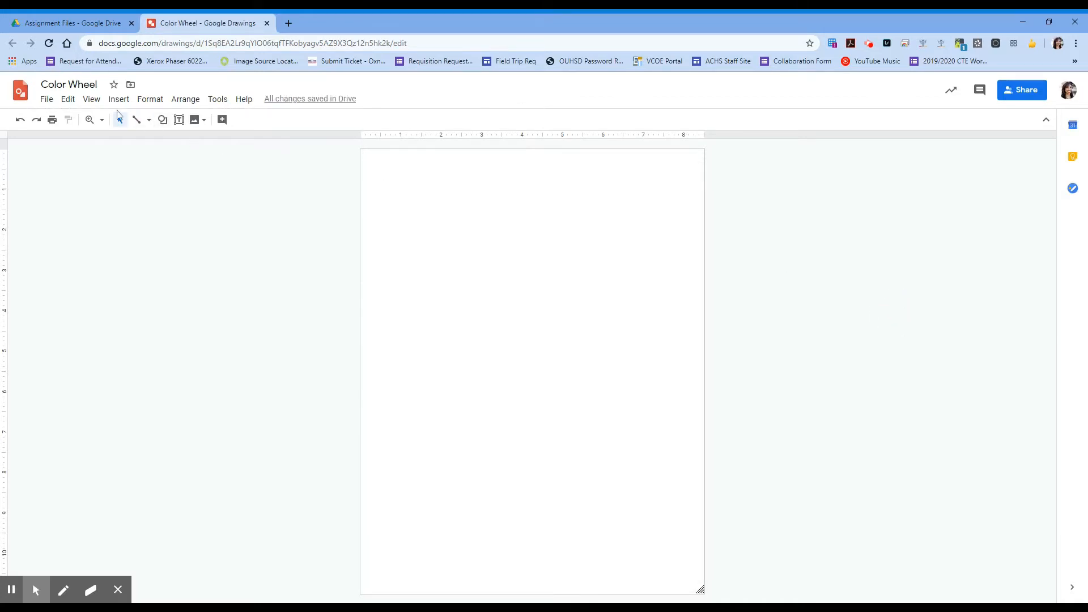
{"action": "left_click", "coordinate": [117, 101]}
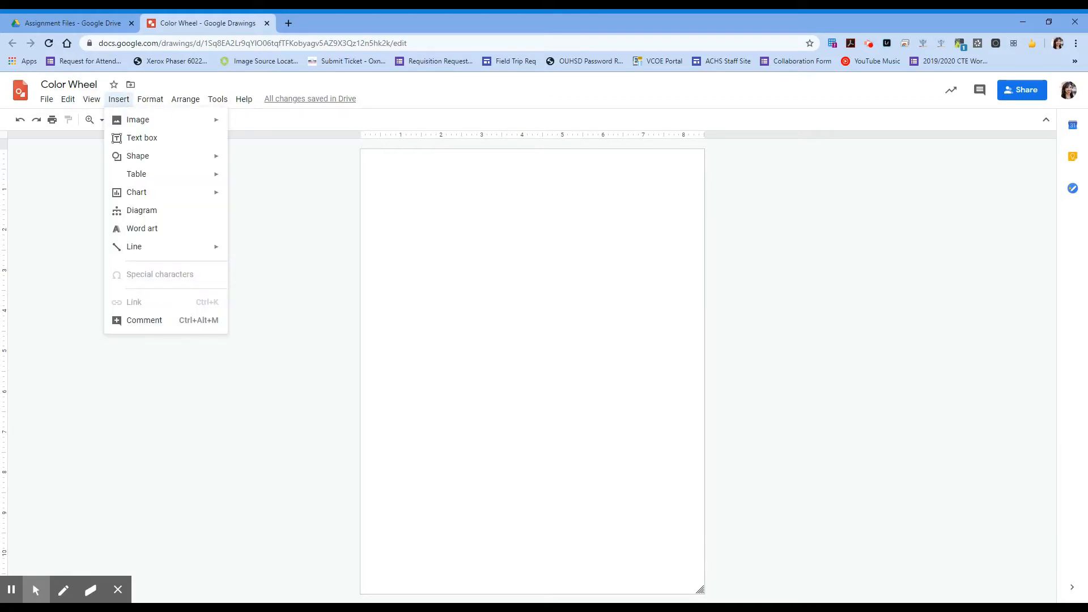
{"action": "mouse_move", "coordinate": [135, 162]}
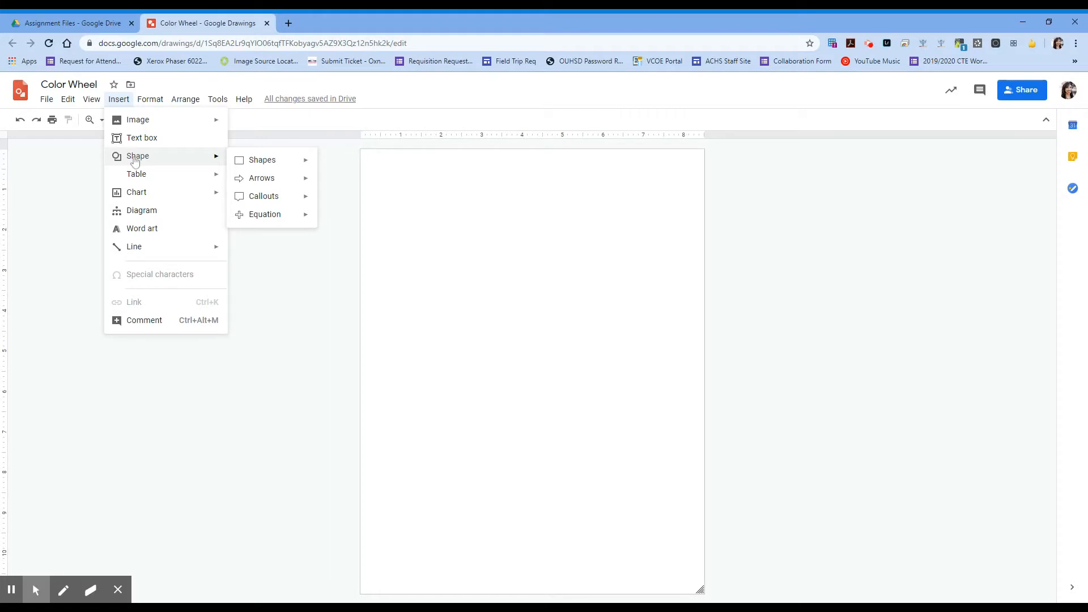
{"action": "mouse_move", "coordinate": [282, 165]}
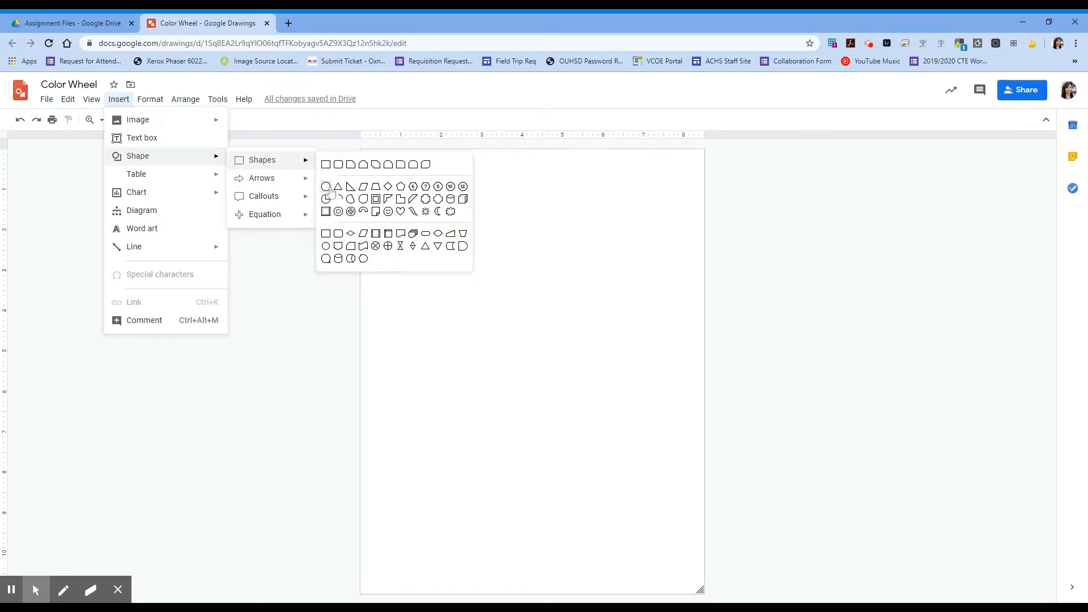
{"action": "left_click", "coordinate": [202, 76]}
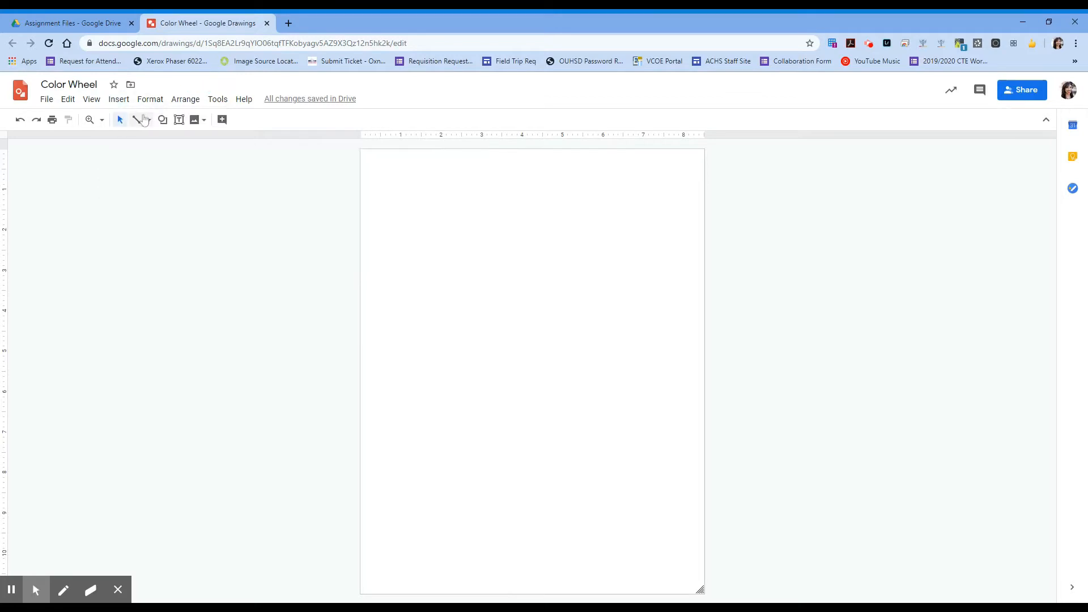
- Draw a circle about 6.24 inches in diameter and move it near the middle of the page
{"action": "left_click", "coordinate": [163, 120]}
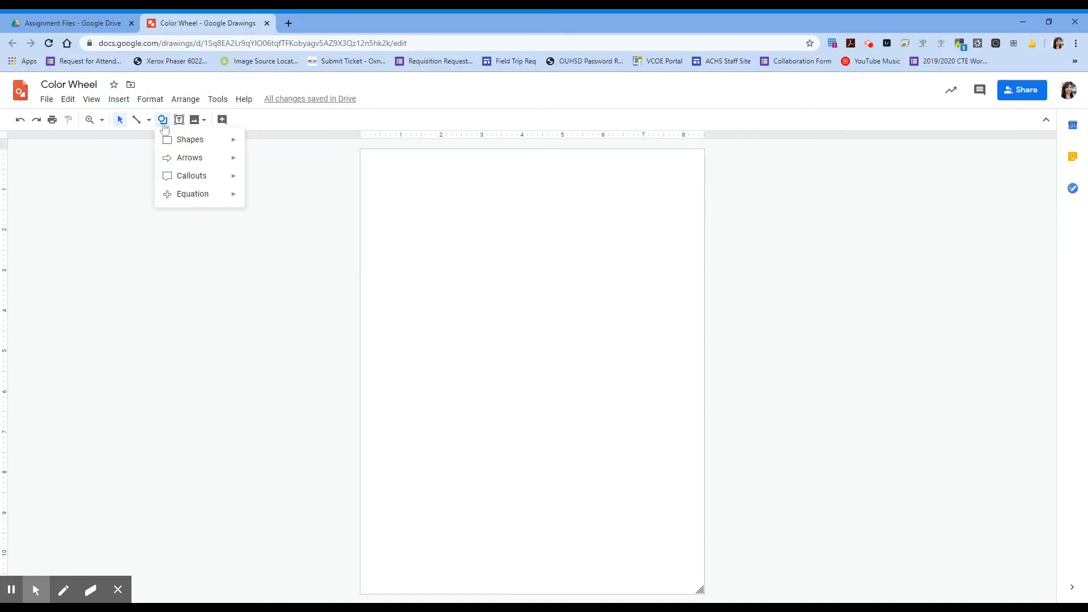
{"action": "mouse_move", "coordinate": [230, 139]}
{"action": "left_click", "coordinate": [254, 166]}
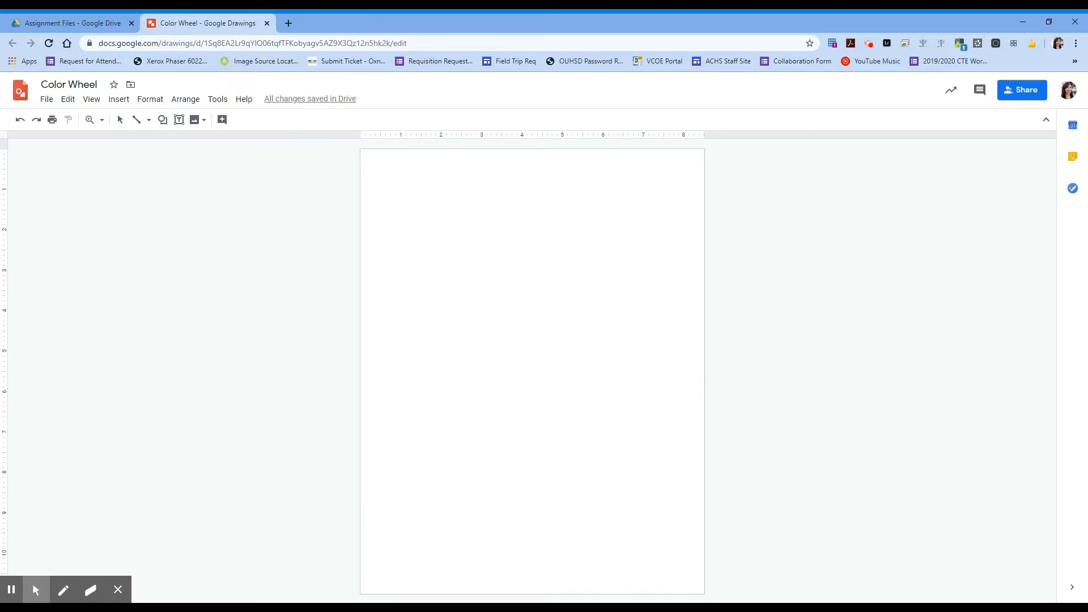
{"action": "left_click", "coordinate": [444, 286]}
{"action": "left_click_drag", "start_coordinate": [445, 285], "coordinate": [674, 537]}
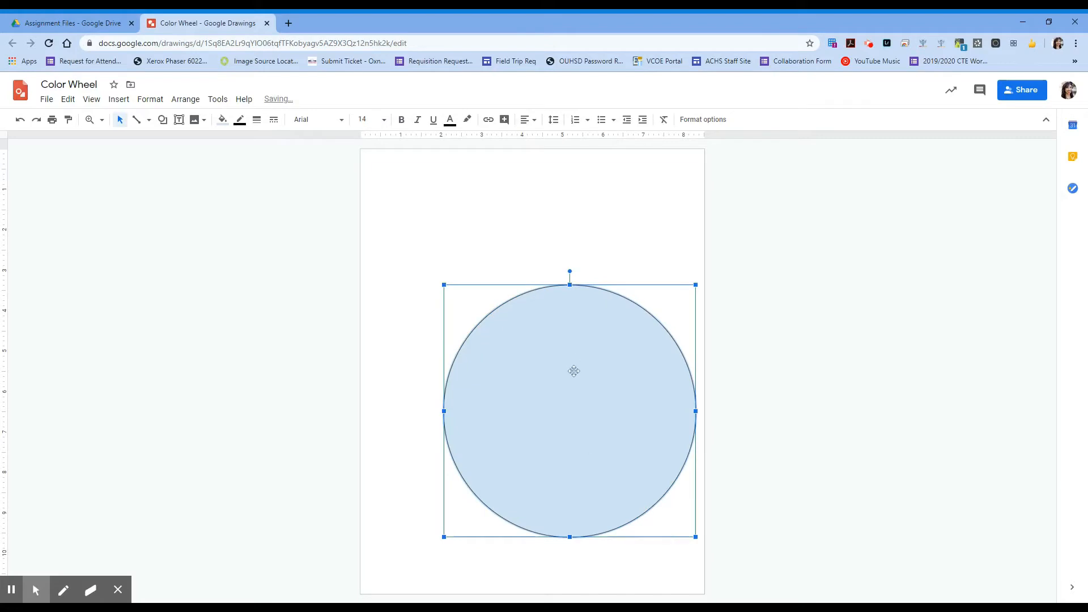
{"action": "left_click_drag", "start_coordinate": [574, 371], "coordinate": [527, 312]}
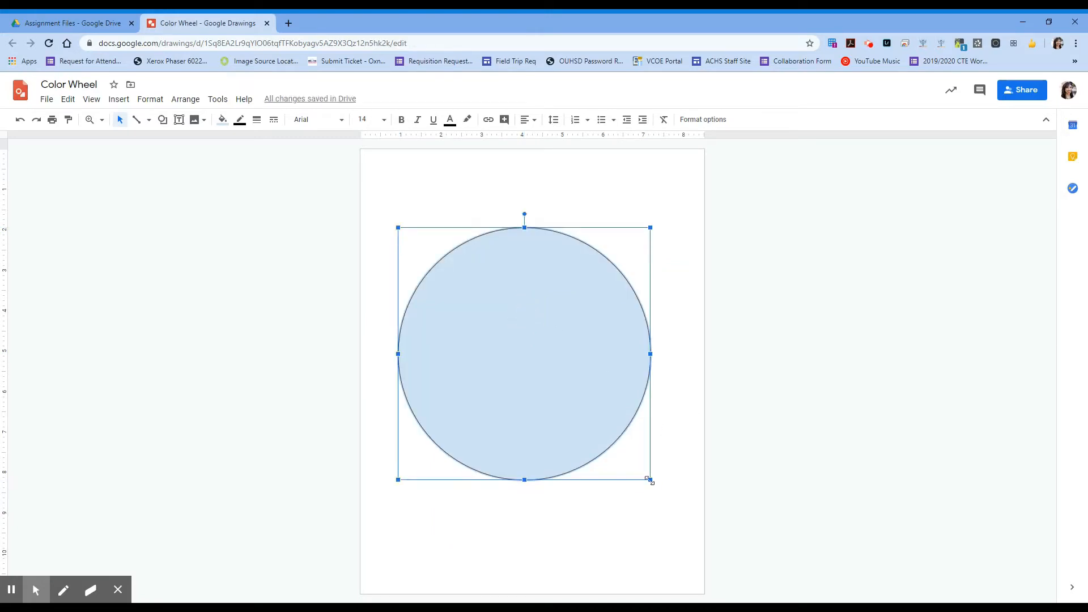
- Set the circle's width and height to 6 inches in the format options
{"action": "left_click", "coordinate": [712, 123]}
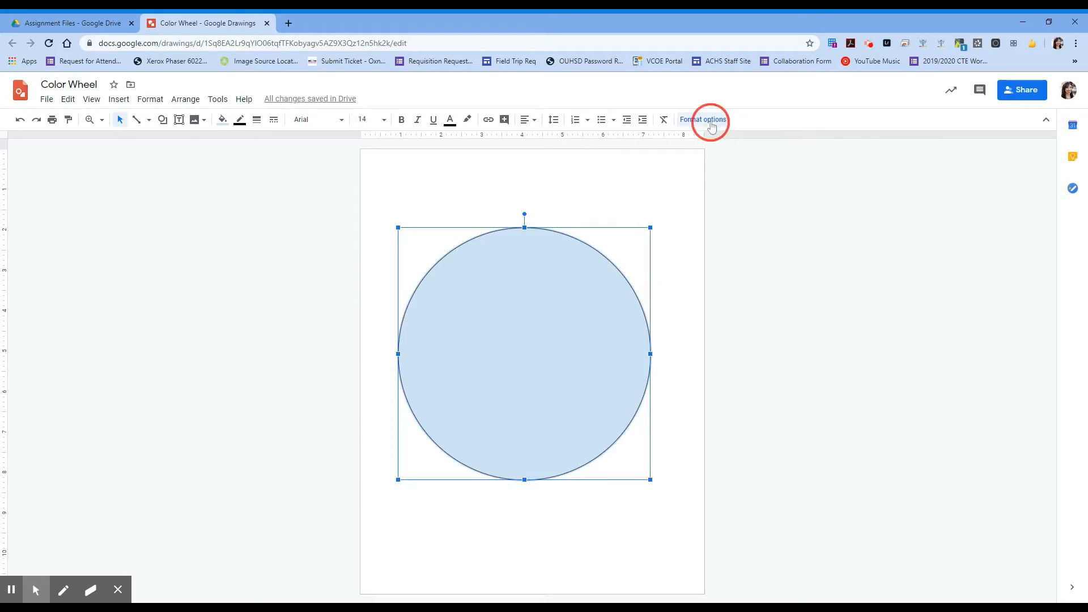
{"action": "left_click", "coordinate": [904, 159]}
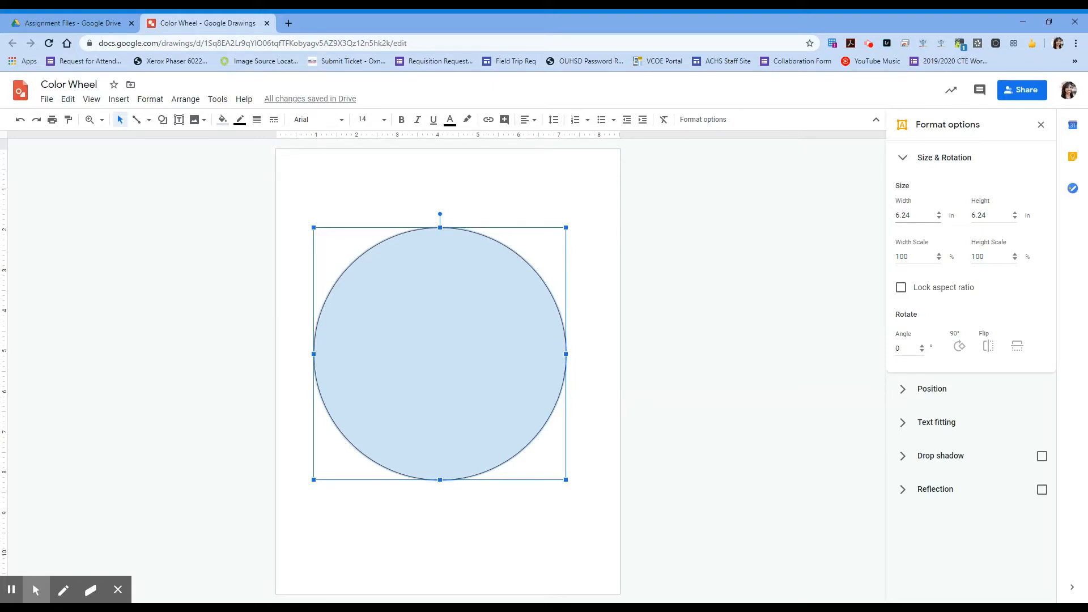
{"action": "left_click", "coordinate": [903, 216]}
{"action": "type", "text": "6"}
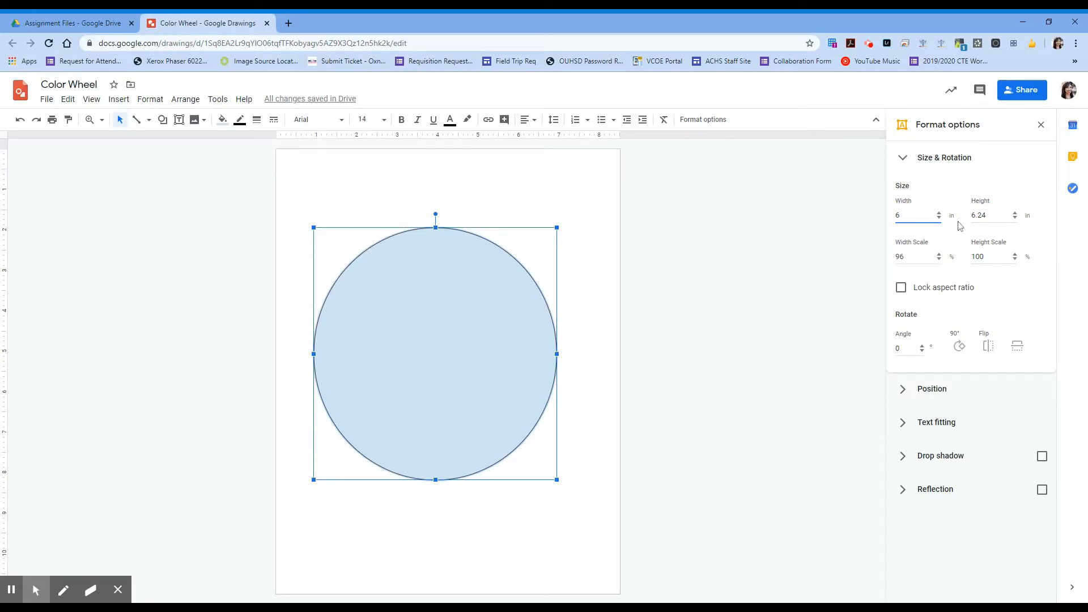
{"action": "left_click", "coordinate": [956, 258]}
{"action": "left_click", "coordinate": [981, 215]}
{"action": "type", "text": "6"}
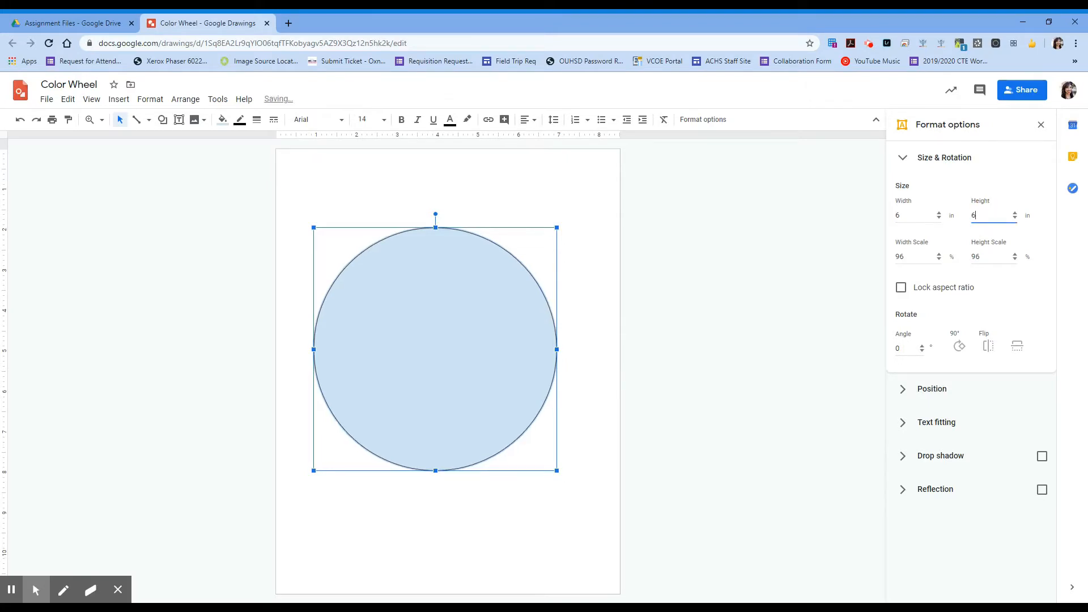
- Lock the circle's aspect ratio and set its width scale to 100%
{"action": "left_click", "coordinate": [901, 289]}
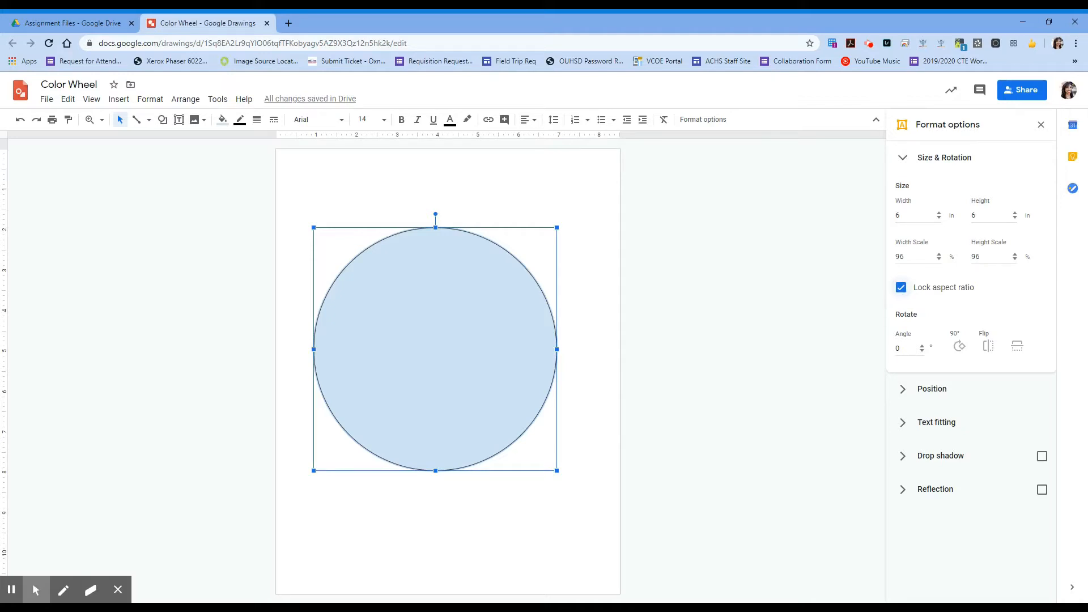
{"action": "left_click", "coordinate": [902, 257]}
{"action": "type", "text": "100"}
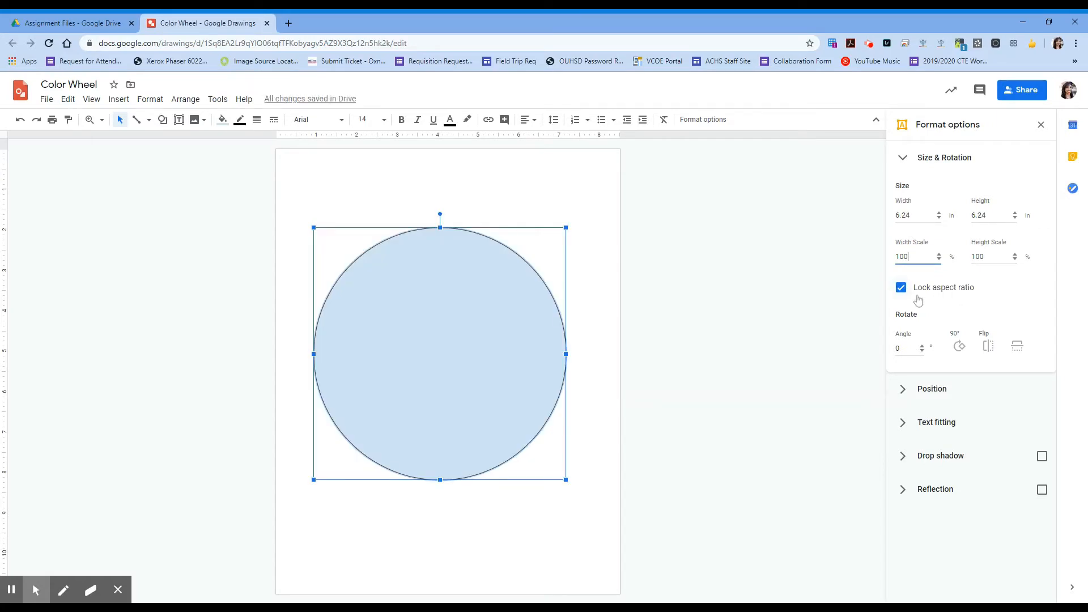
- Center the large circle on the page and make its fill transparent
{"action": "mouse_move", "coordinate": [427, 383]}
{"action": "left_mouse_down"}
{"action": "mouse_move", "coordinate": [446, 381]}
{"action": "mouse_move", "coordinate": [432, 381]}
{"action": "mouse_move", "coordinate": [432, 409]}
{"action": "mouse_move", "coordinate": [433, 399]}
{"action": "left_mouse_up"}
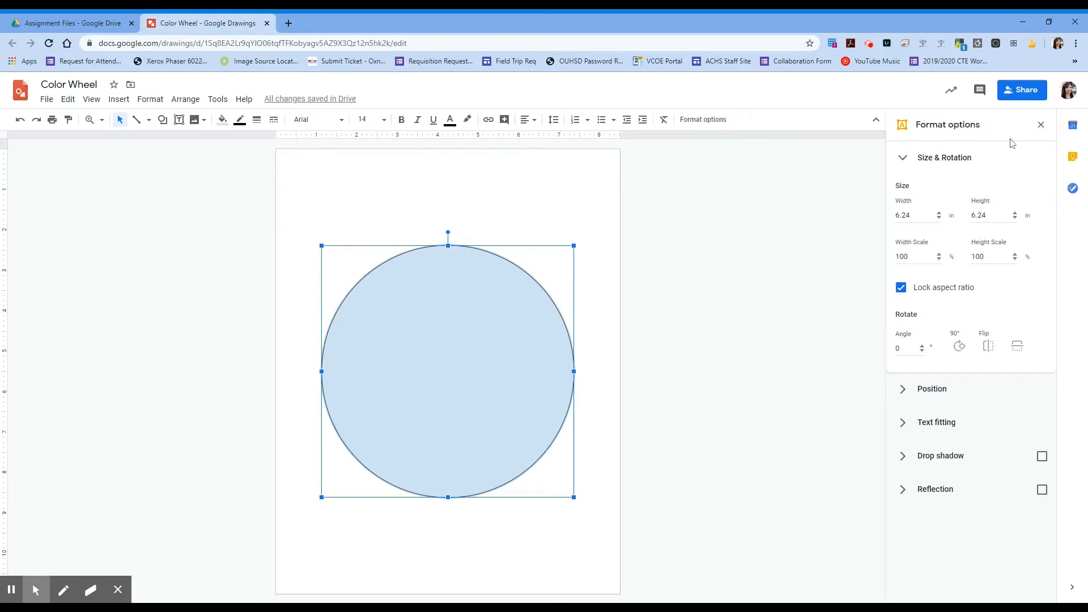
{"action": "left_click", "coordinate": [1042, 125]}
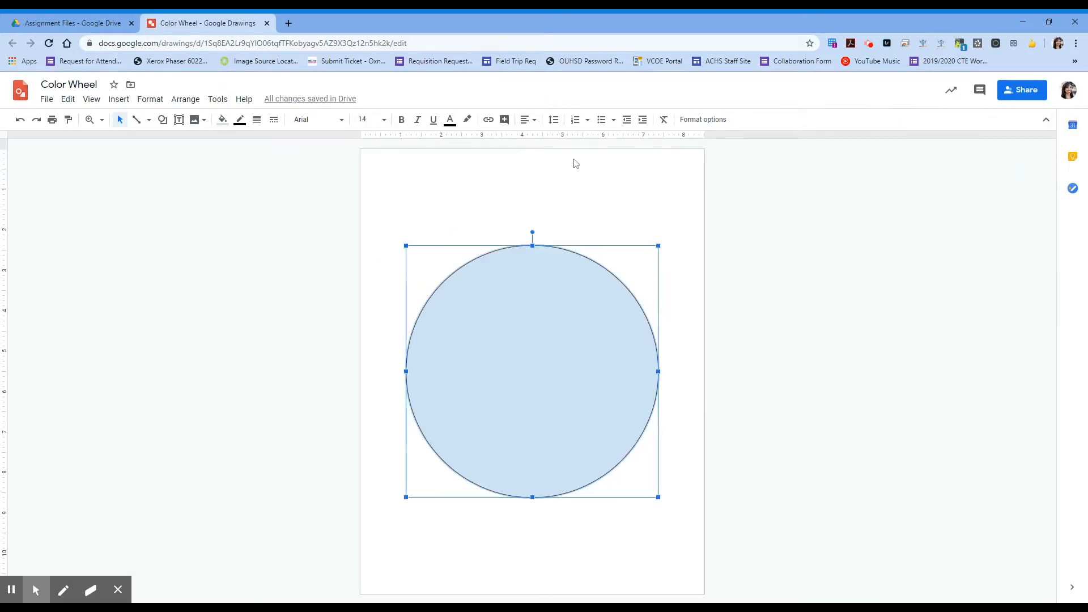
{"action": "left_click", "coordinate": [223, 120]}
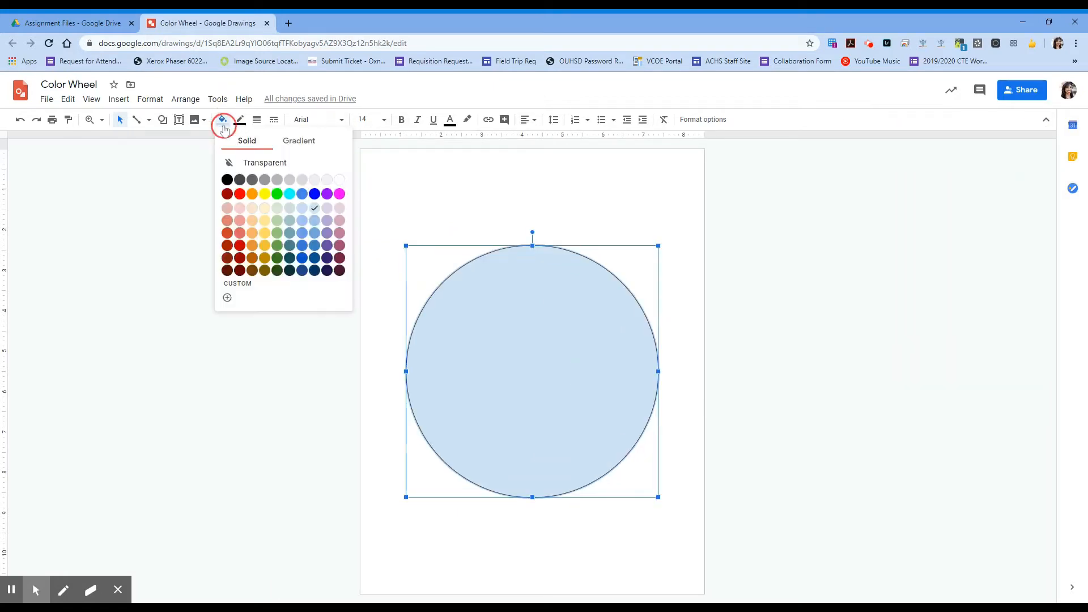
{"action": "left_click", "coordinate": [261, 163]}
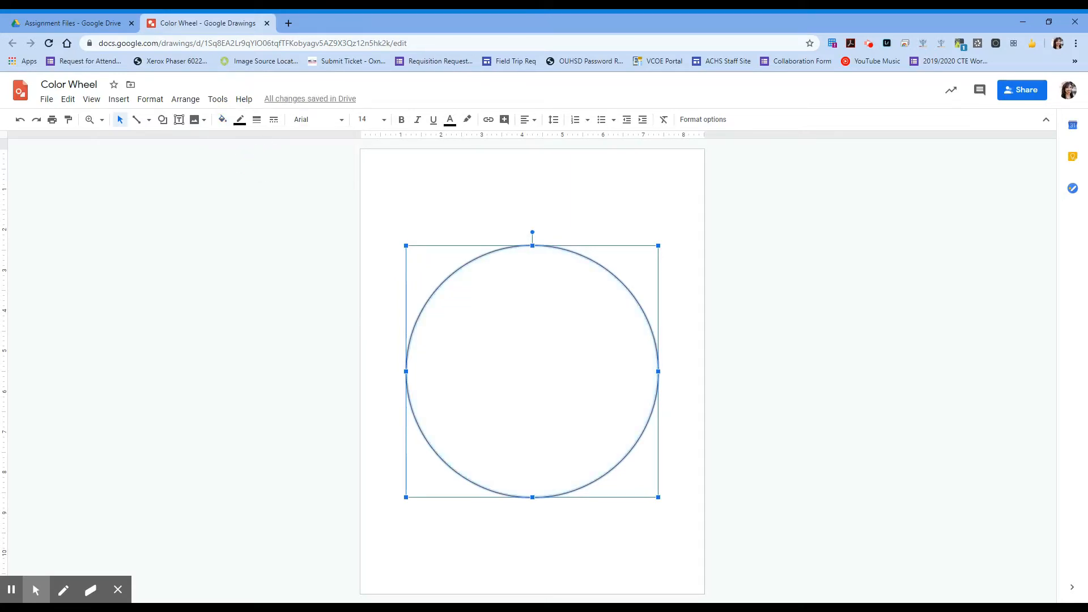
- Draw a small circle about 1.12 inches in diameter over the top edge of the large circle
{"action": "left_click", "coordinate": [163, 122]}
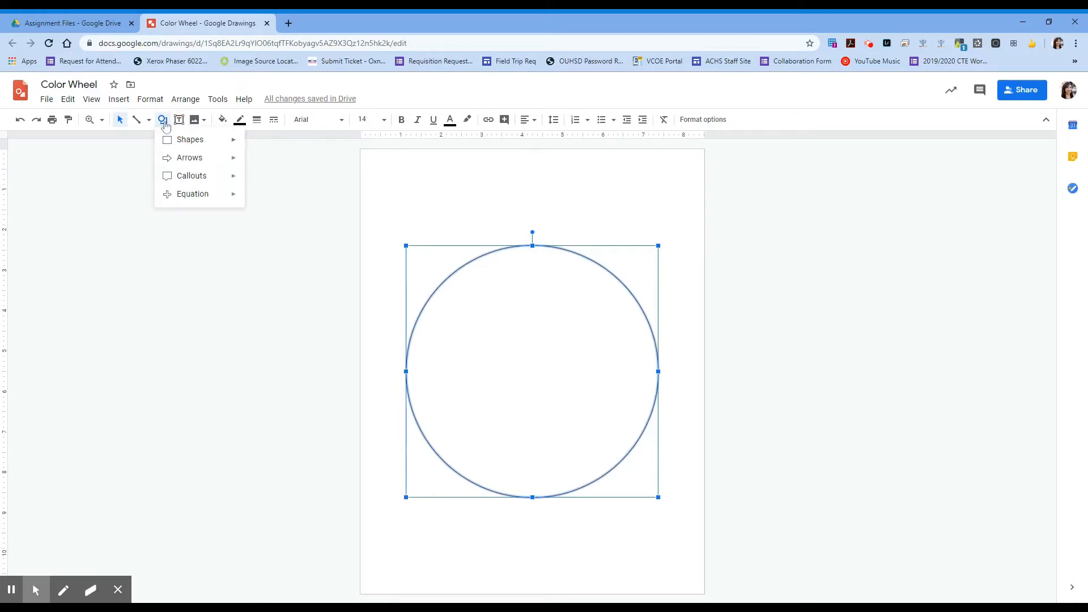
{"action": "mouse_move", "coordinate": [215, 149]}
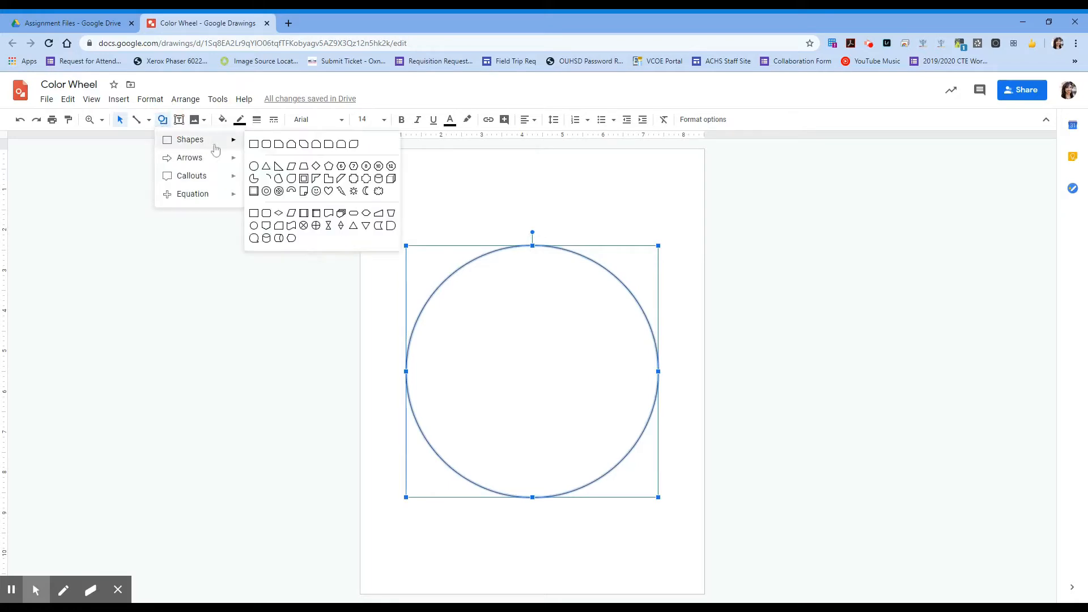
{"action": "left_click", "coordinate": [252, 175]}
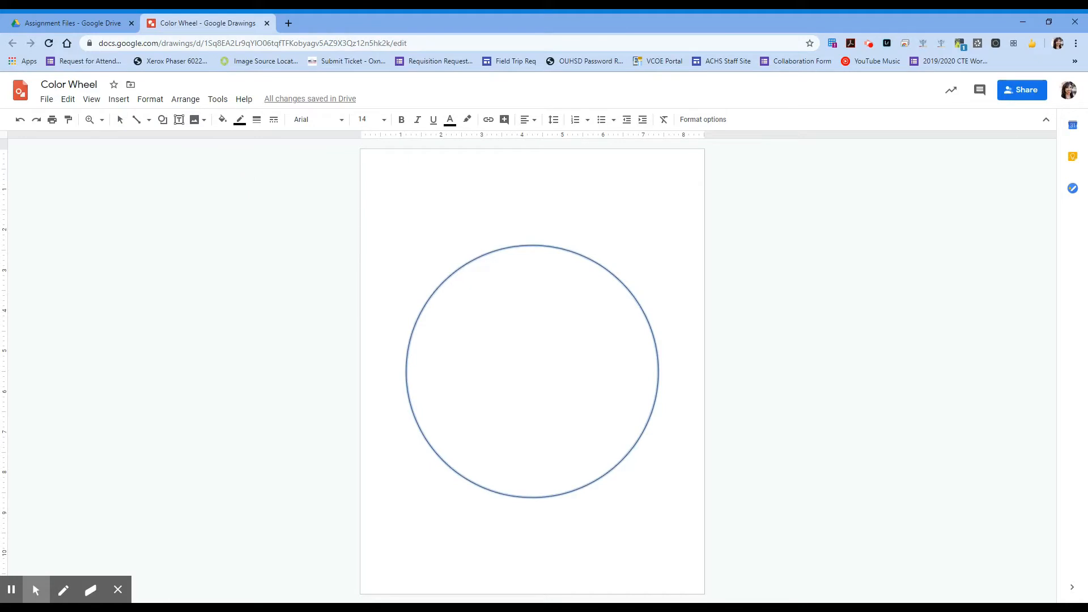
{"action": "left_click", "coordinate": [513, 234]}
{"action": "mouse_move", "coordinate": [514, 234]}
{"action": "left_mouse_down"}
{"action": "mouse_move", "coordinate": [549, 257]}
{"action": "mouse_move", "coordinate": [559, 279]}
{"action": "left_mouse_up"}
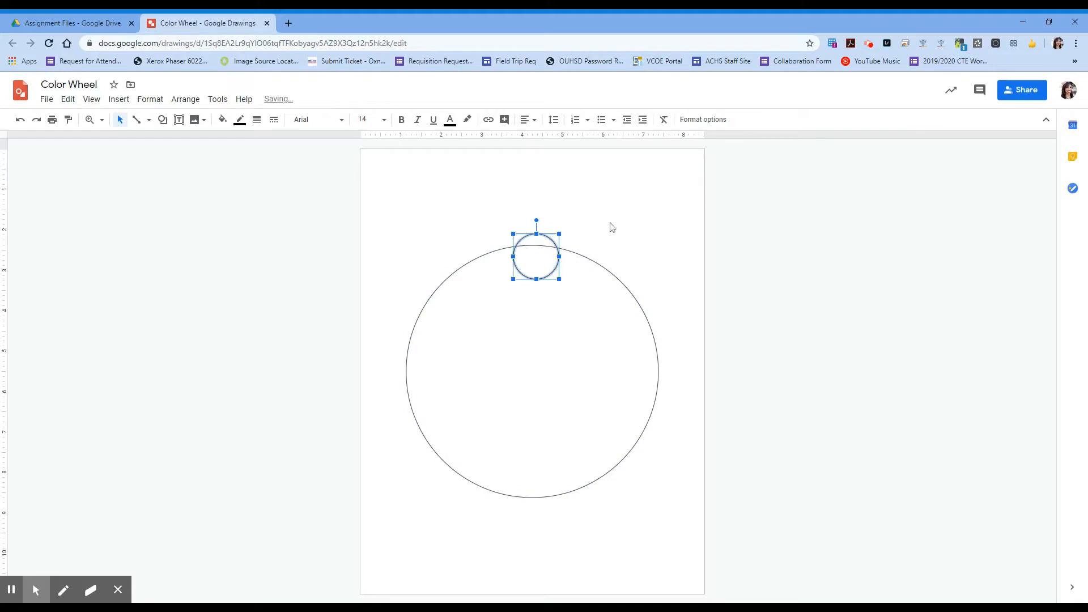
- Set the small circle's width to 1 inch and center it on the large circle's topmost point
{"action": "left_click", "coordinate": [703, 119]}
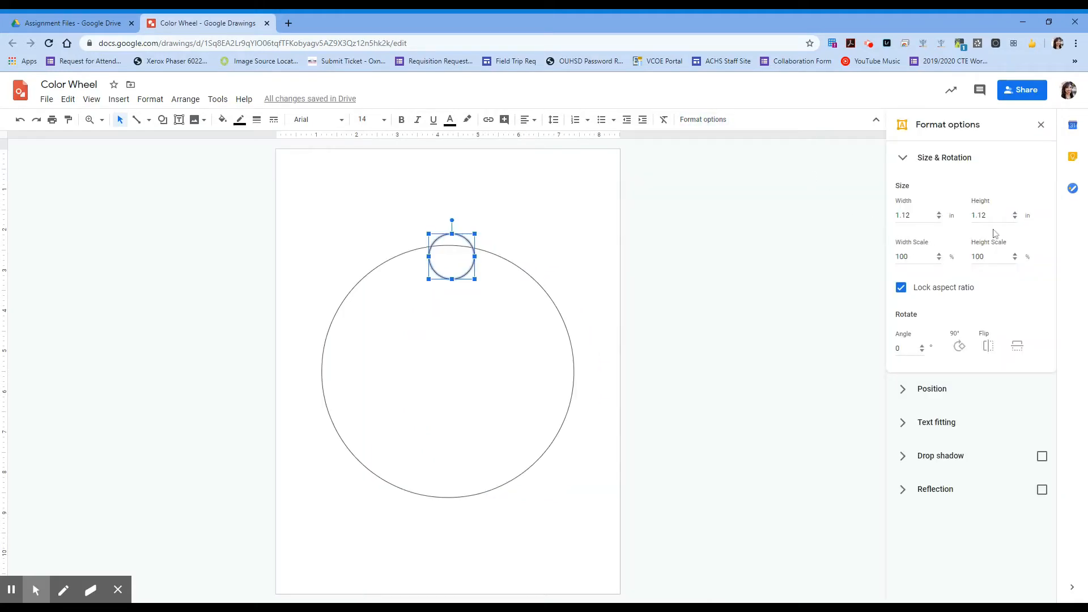
{"action": "left_click", "coordinate": [905, 216]}
{"action": "type", "text": "1"}
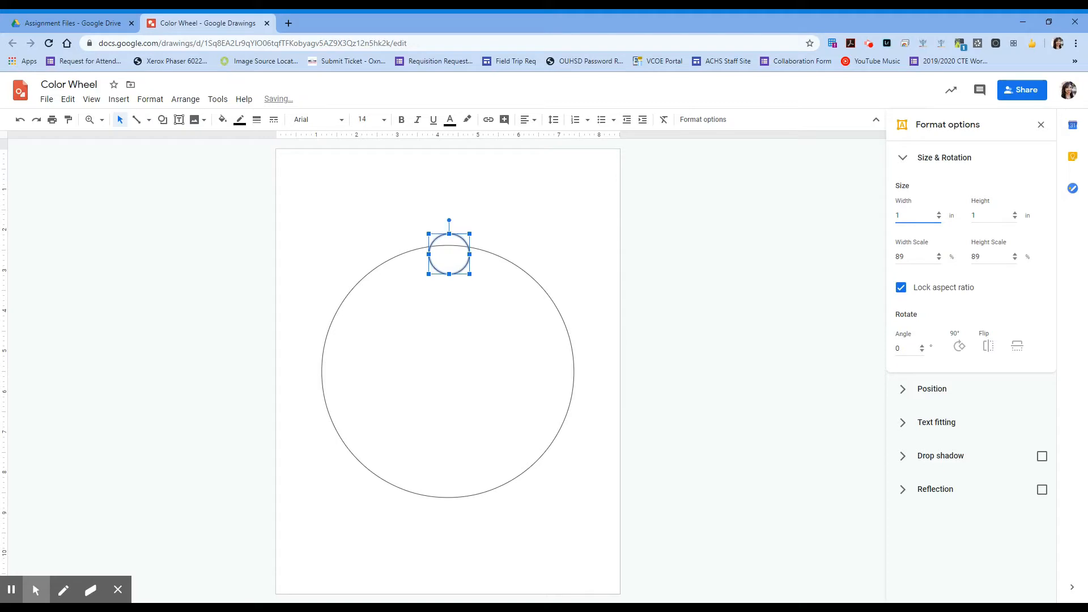
{"action": "left_click", "coordinate": [1041, 125]}
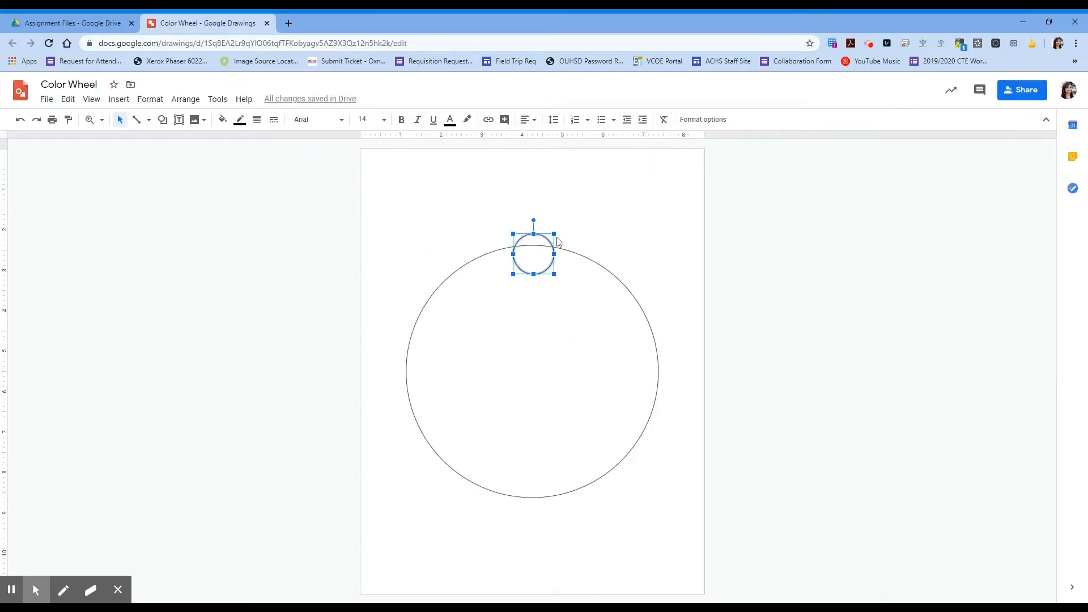
{"action": "left_click_drag", "start_coordinate": [534, 256], "coordinate": [534, 254]}
{"action": "left_click_drag", "start_coordinate": [534, 254], "coordinate": [534, 256]}
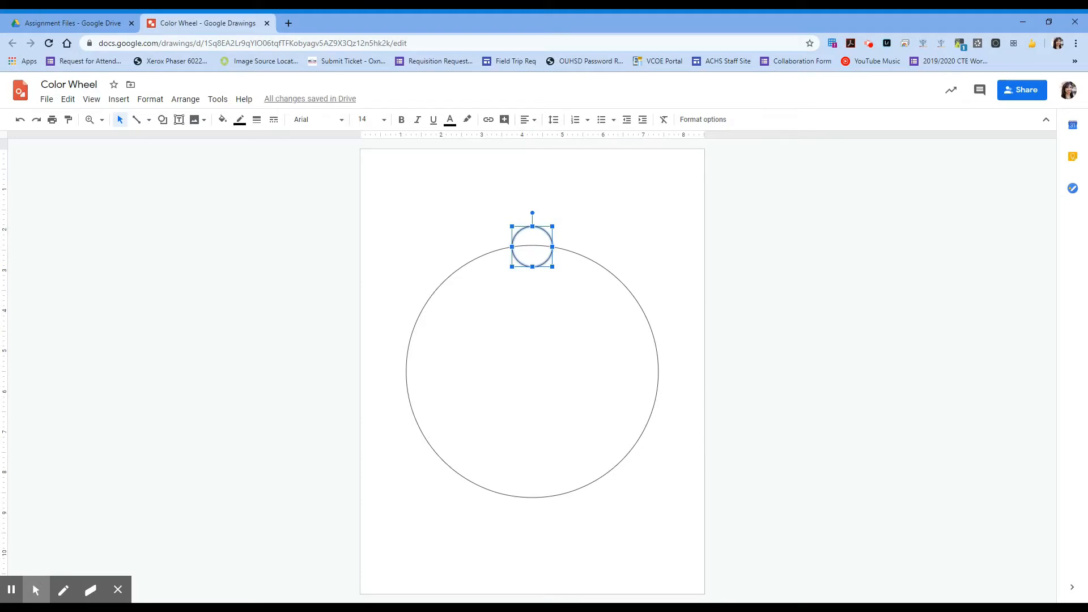
- Duplicate the small circle and center copies on the bottom, left and right points of the large circle
{"action": "key", "text": "ctrl+d"}
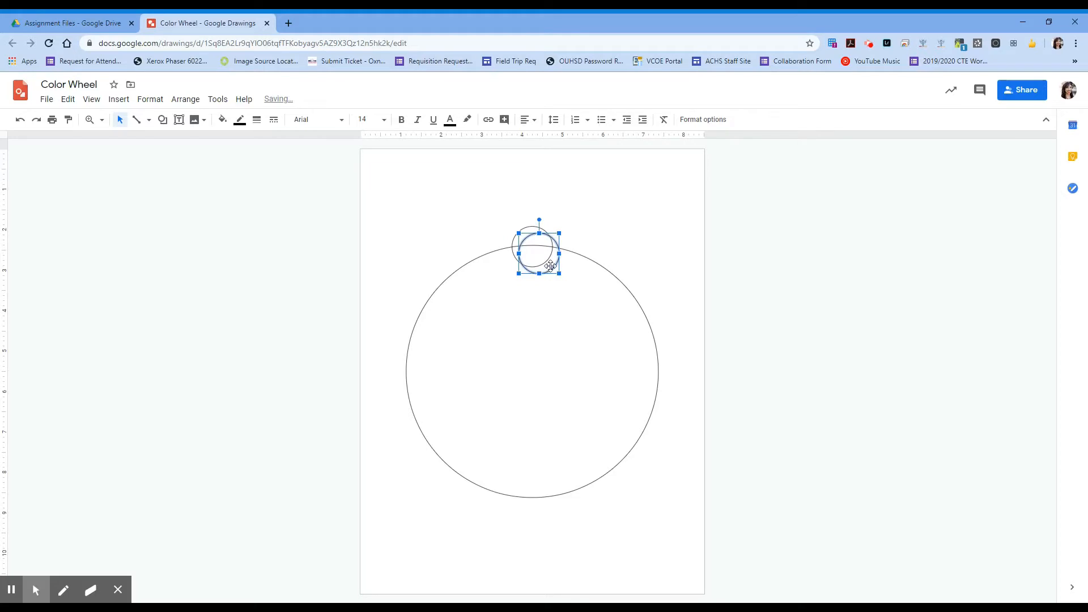
{"action": "left_click_drag", "start_coordinate": [544, 308], "coordinate": [544, 510]}
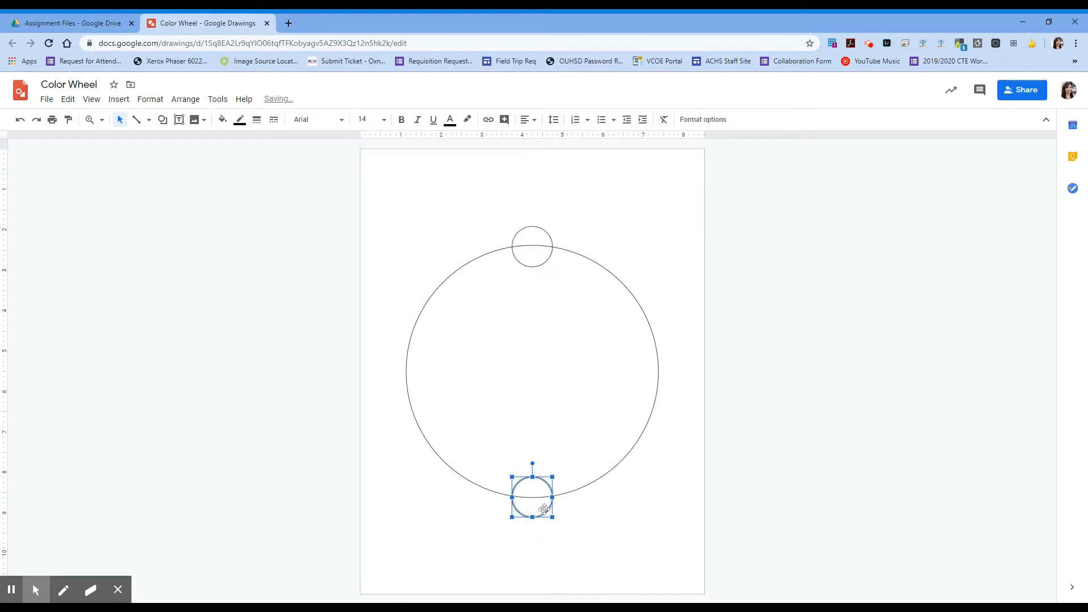
{"action": "key", "text": "ctrl+v"}
{"action": "left_click", "coordinate": [558, 262]}
{"action": "left_click_drag", "start_coordinate": [558, 262], "coordinate": [419, 375]}
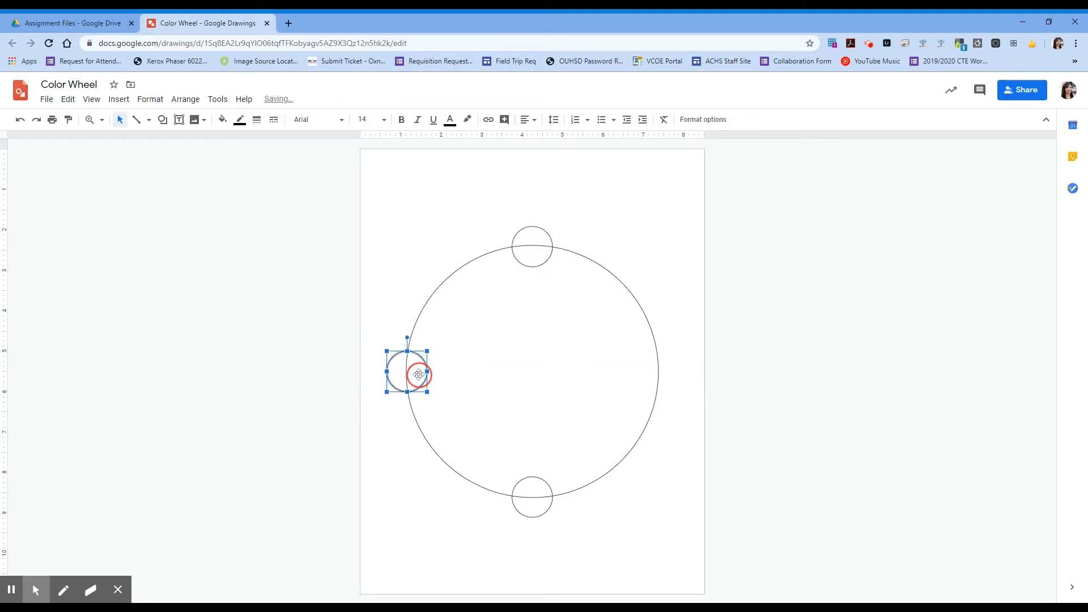
{"action": "key", "text": "ctrl+v"}
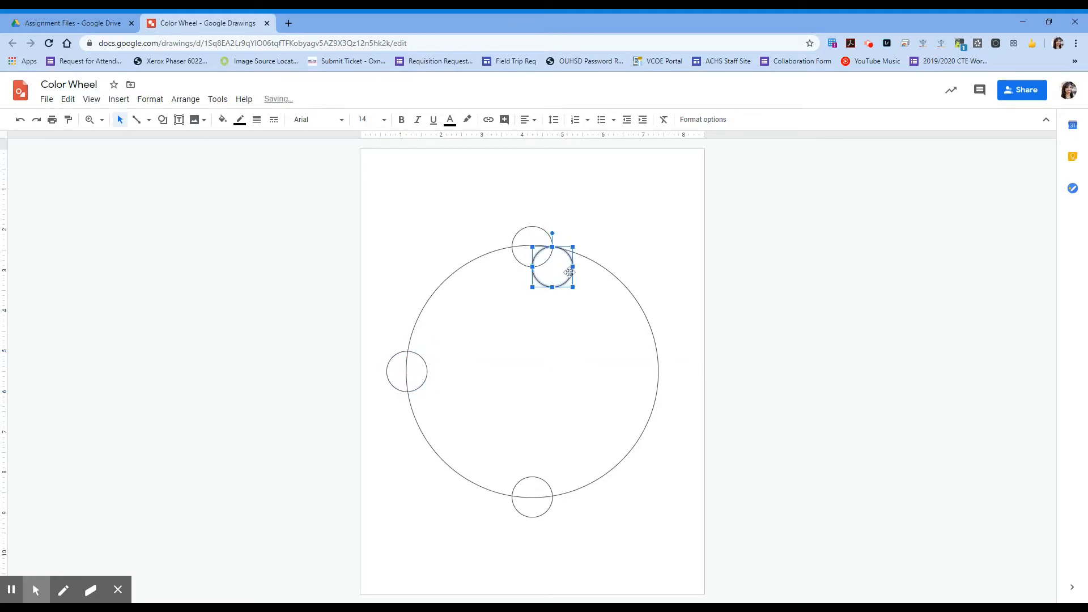
{"action": "left_click_drag", "start_coordinate": [559, 274], "coordinate": [664, 379]}
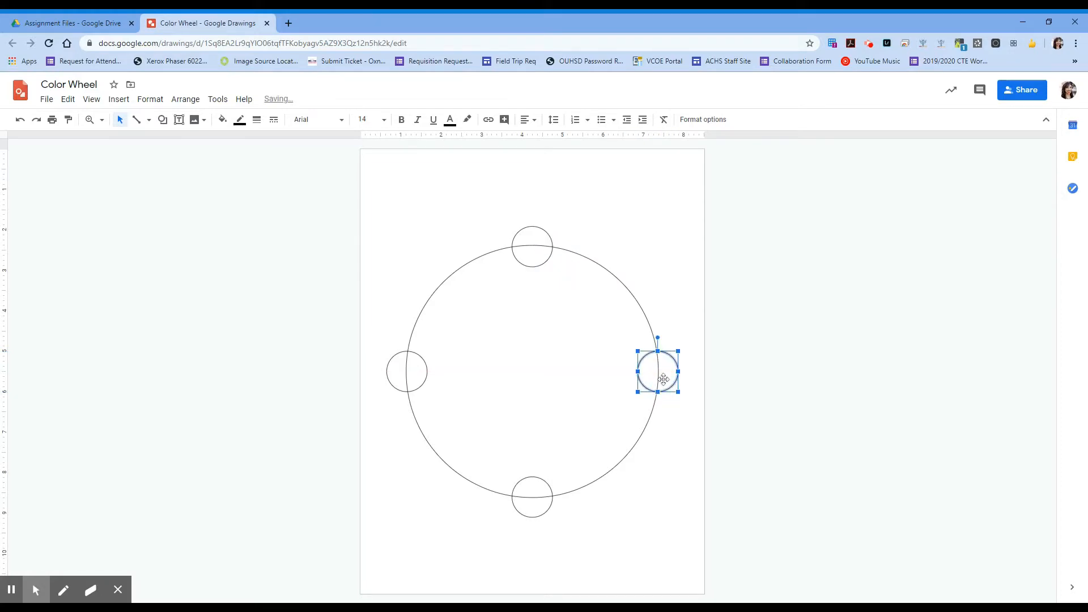
- Paste two more small circles and place them on the large circle's outline, symmetrically on either side of the top one
{"action": "key", "text": "ctrl+v"}
{"action": "left_click_drag", "start_coordinate": [559, 284], "coordinate": [602, 277]}
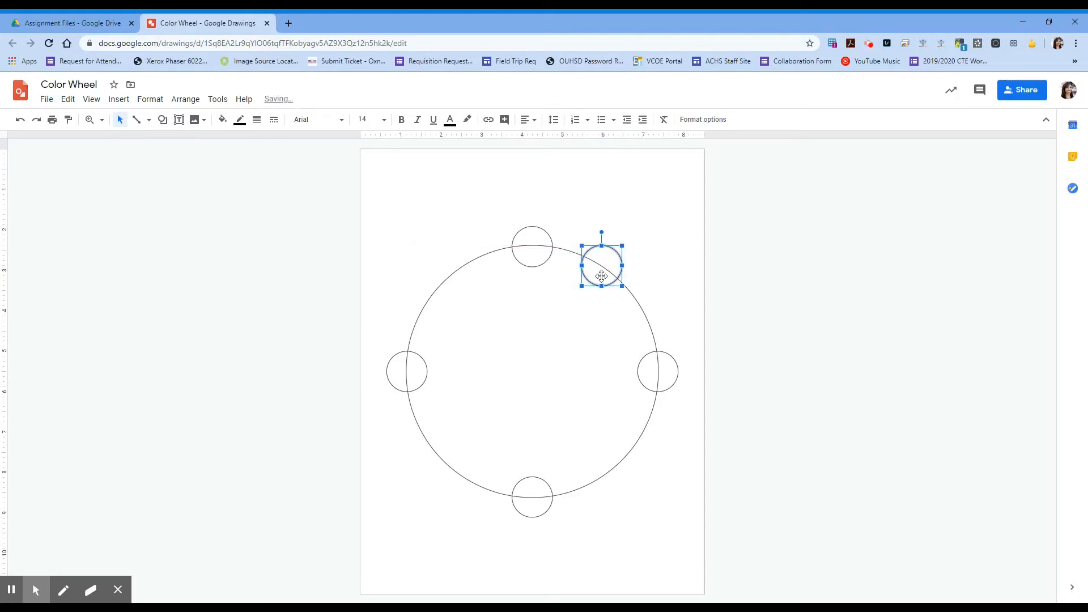
{"action": "key", "text": "ctrl+v"}
{"action": "left_click_drag", "start_coordinate": [572, 293], "coordinate": [471, 280]}
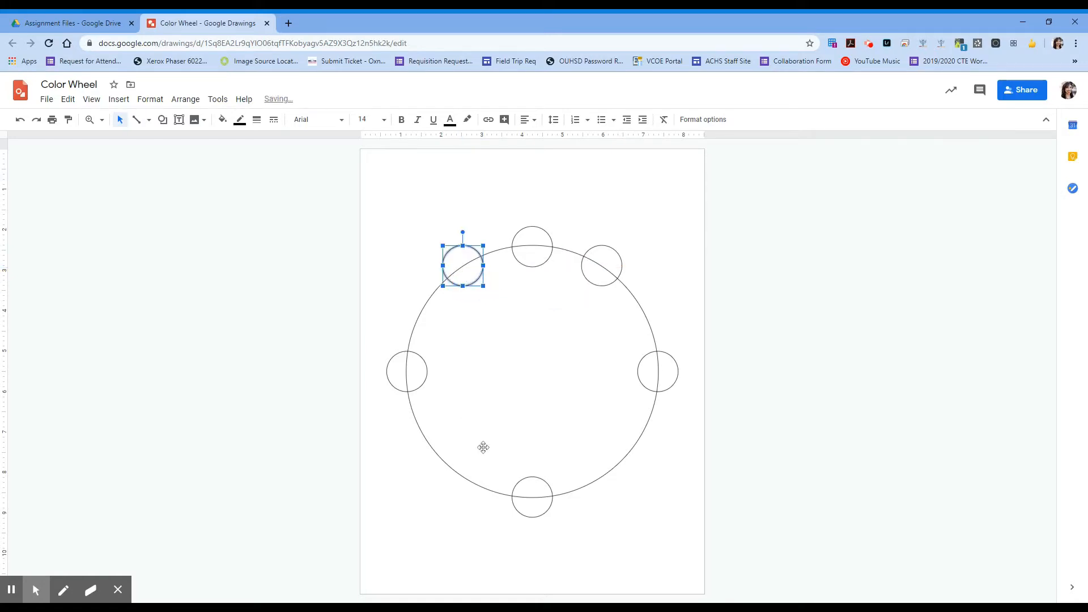
- Paste two small circles onto the outline just above the far-right and far-left ones, level with each other
{"action": "key", "text": "ctrl+v"}
{"action": "left_click_drag", "start_coordinate": [571, 287], "coordinate": [641, 311]}
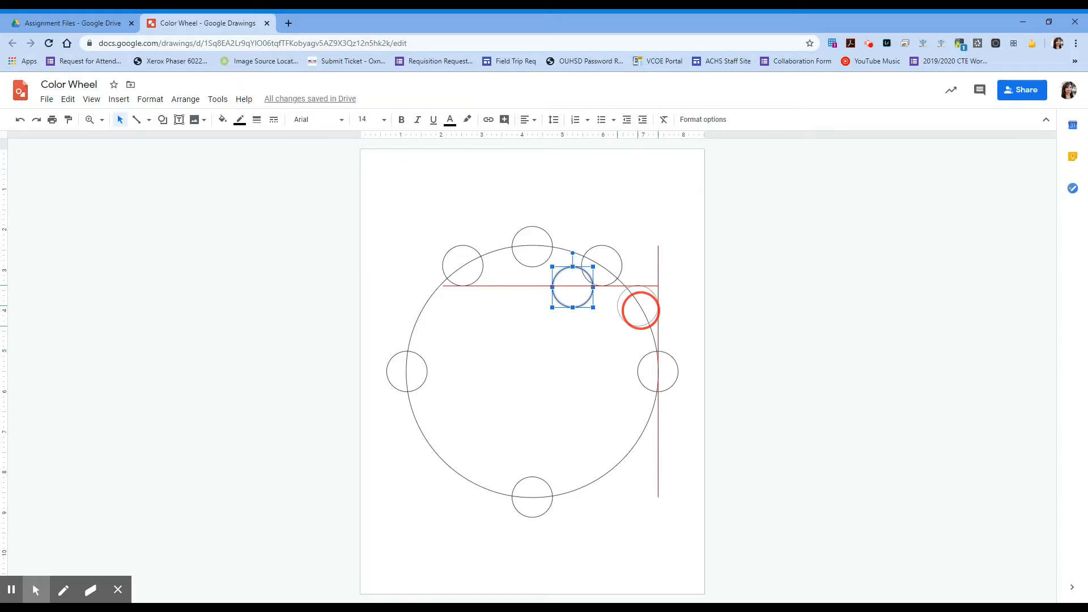
{"action": "left_click_drag", "start_coordinate": [641, 311], "coordinate": [643, 315]}
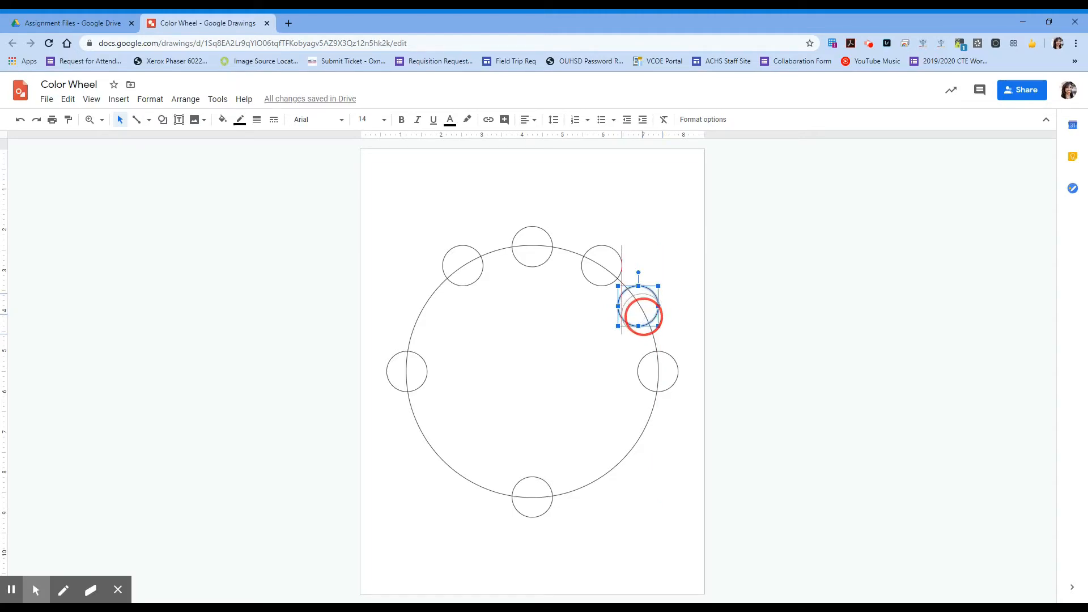
{"action": "left_click_drag", "start_coordinate": [644, 316], "coordinate": [642, 315]}
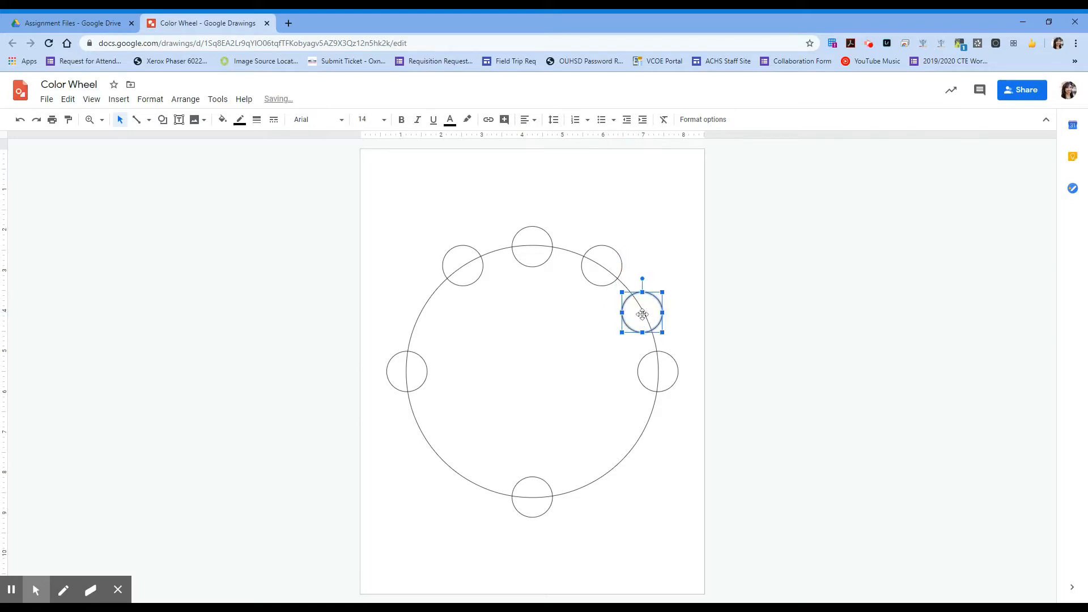
{"action": "key", "text": "ctrl+v"}
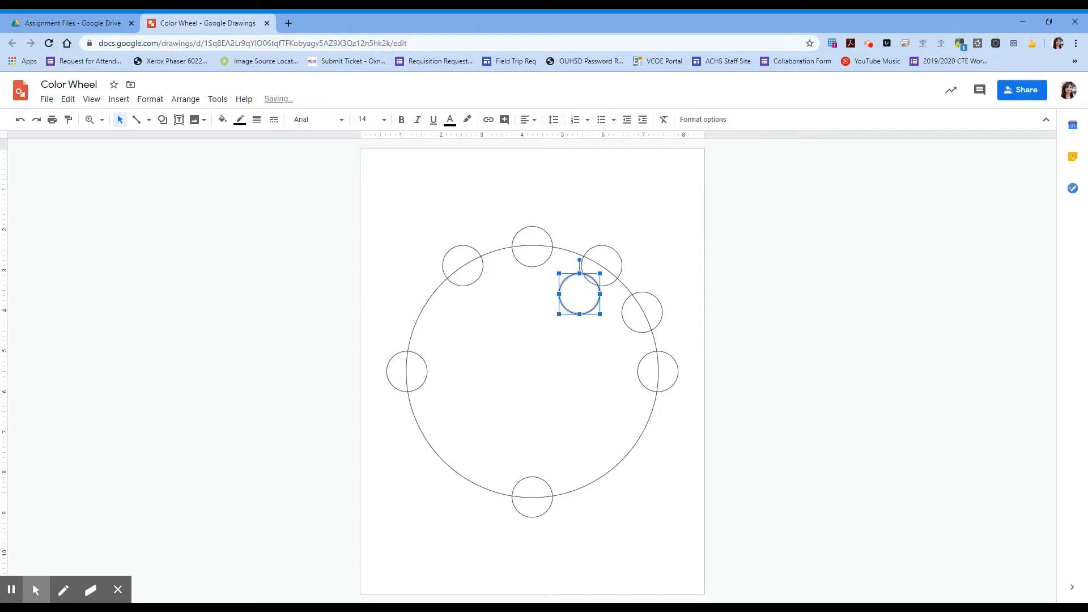
{"action": "left_click_drag", "start_coordinate": [579, 299], "coordinate": [428, 325]}
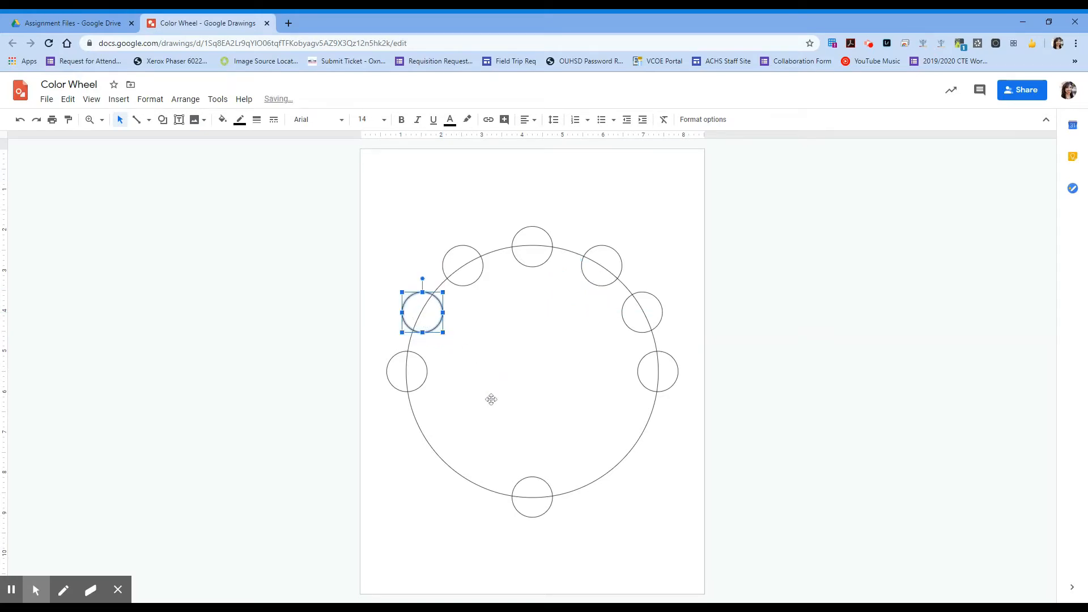
- Paste two small circles onto the lower-left arc, mirroring the positions of the upper-left pair
{"action": "key", "text": "ctrl+v"}
{"action": "left_click_drag", "start_coordinate": [586, 309], "coordinate": [424, 437]}
{"action": "key", "text": "ctrl+v"}
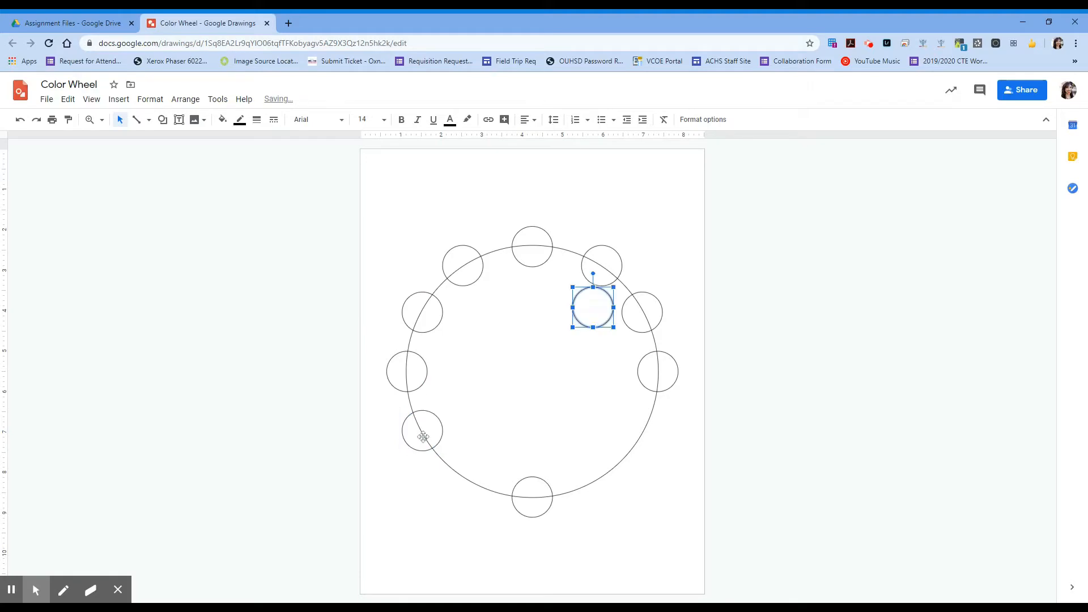
{"action": "left_click_drag", "start_coordinate": [595, 306], "coordinate": [470, 475]}
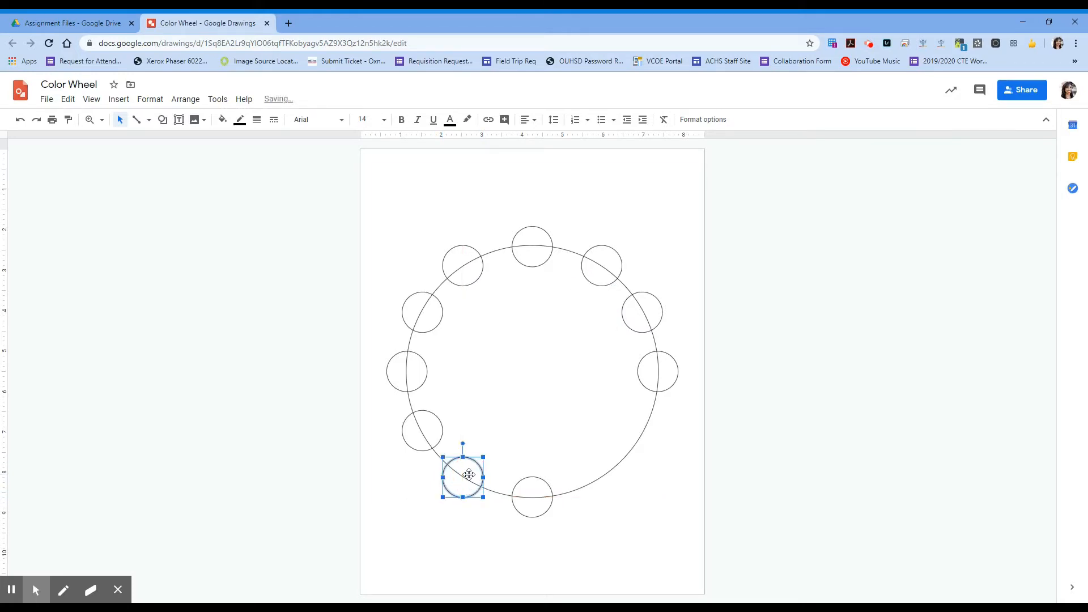
- Paste two small circles onto the lower-right arc, mirroring the lower-left pair, to complete the ring of twelve
{"action": "key", "text": "ctrl+v"}
{"action": "left_click_drag", "start_coordinate": [604, 309], "coordinate": [651, 426]}
{"action": "key", "text": "ctrl+v"}
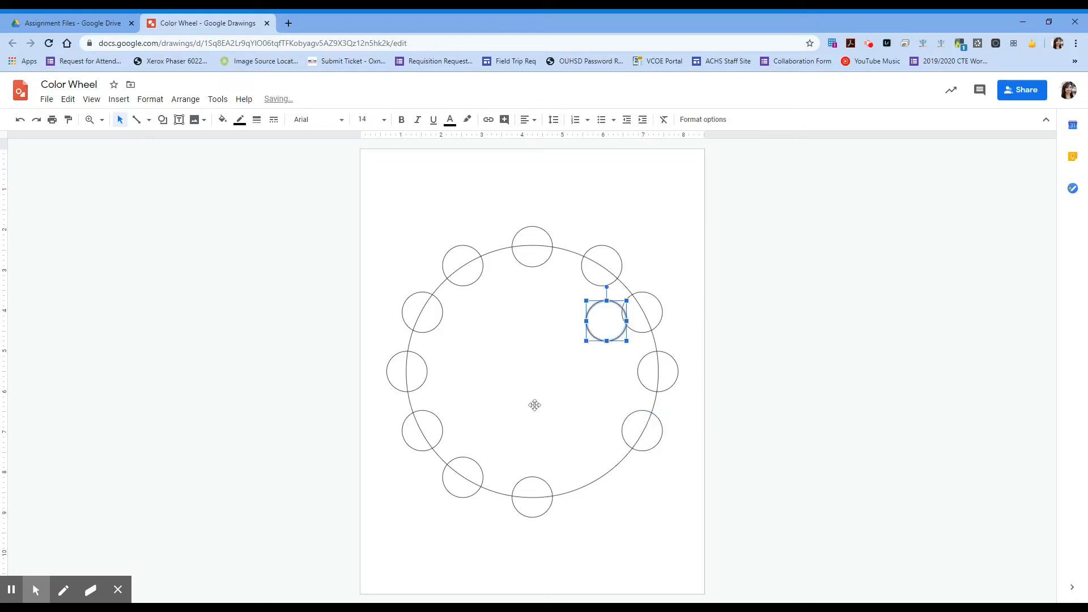
{"action": "left_click_drag", "start_coordinate": [601, 318], "coordinate": [594, 477]}
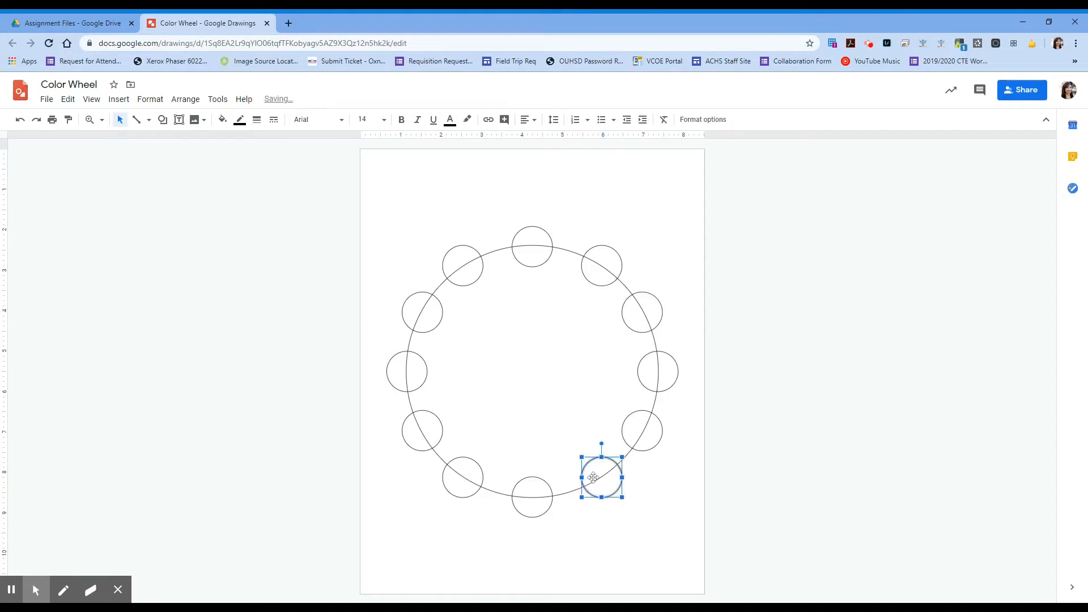
{"action": "left_click", "coordinate": [658, 491]}
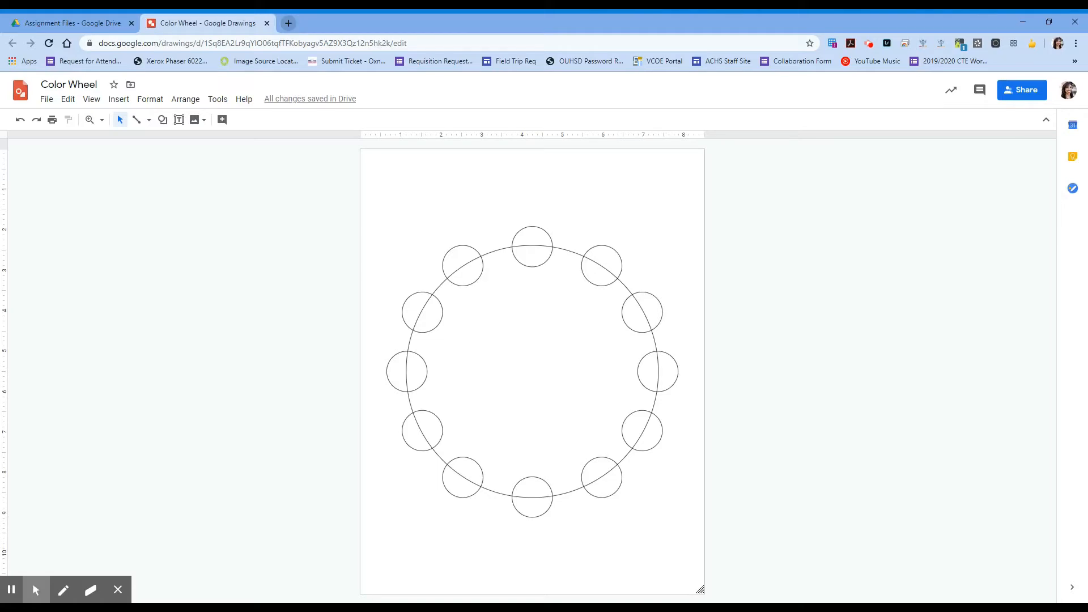
- Select the small circle at the top of the ring and undo the last circle position change
{"action": "left_click", "coordinate": [11, 593]}
{"action": "left_click", "coordinate": [543, 261]}
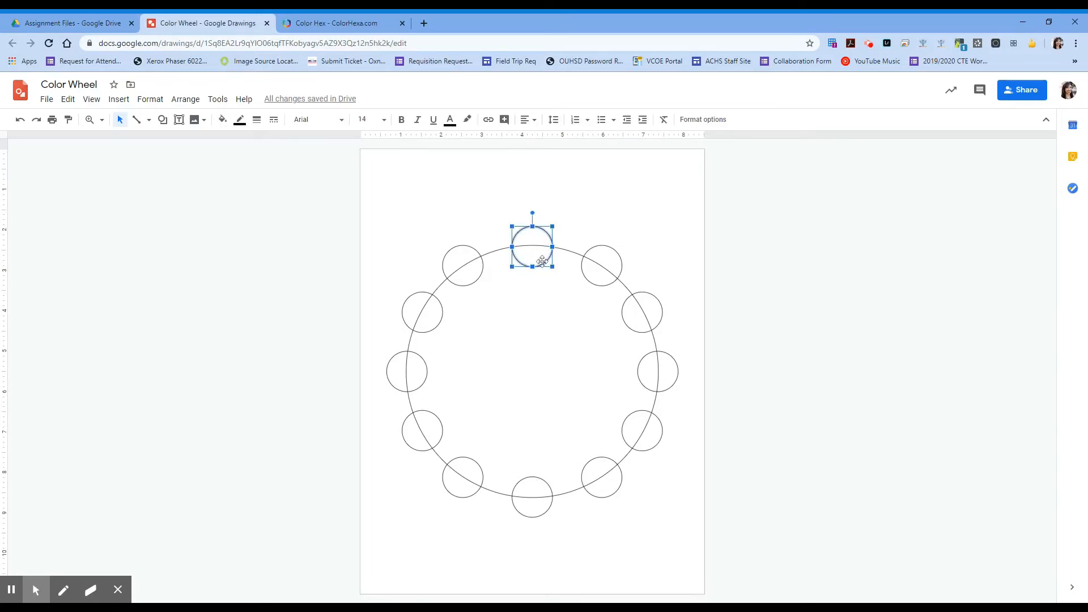
{"action": "key", "text": "ctrl+z"}
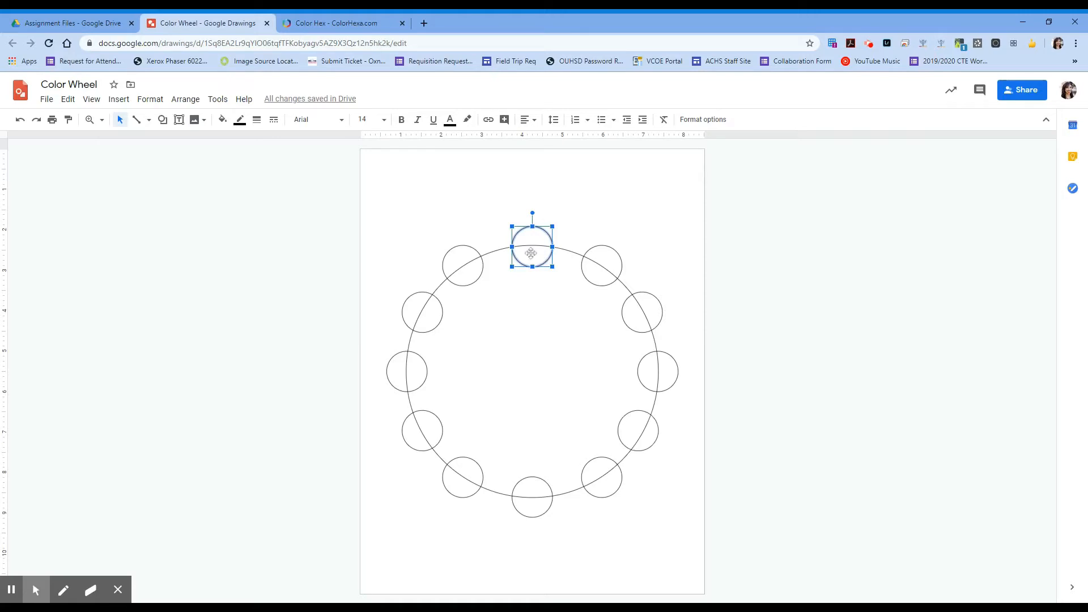
- Switch to ColorHexa, look up "yellow" and copy its hex code without the # sign
{"action": "left_click", "coordinate": [317, 23]}
{"action": "left_click", "coordinate": [390, 189]}
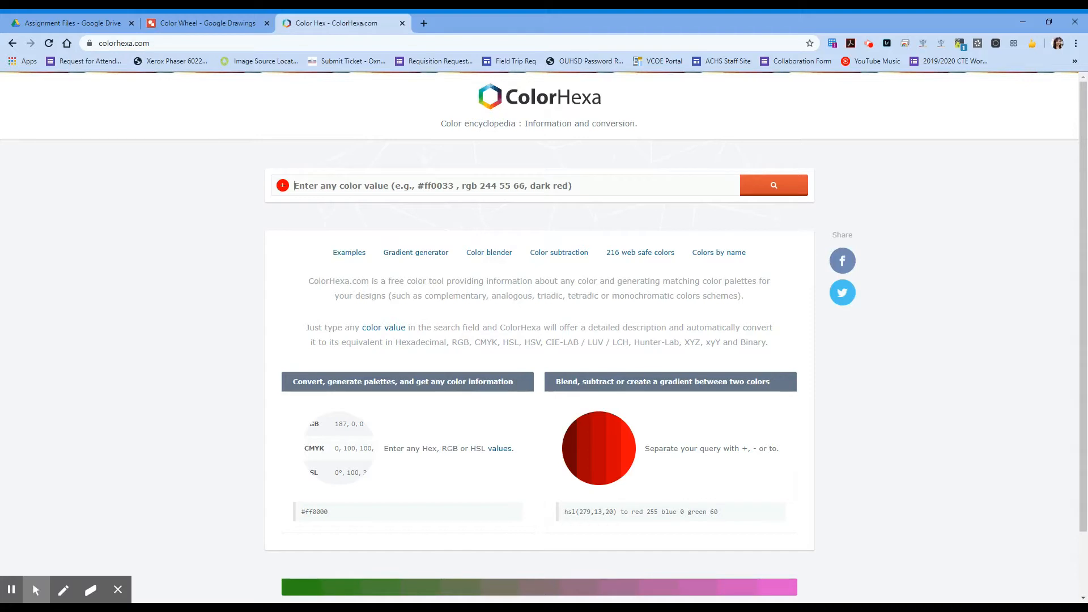
{"action": "type", "text": "yellow"}
{"action": "key", "text": "Return"}
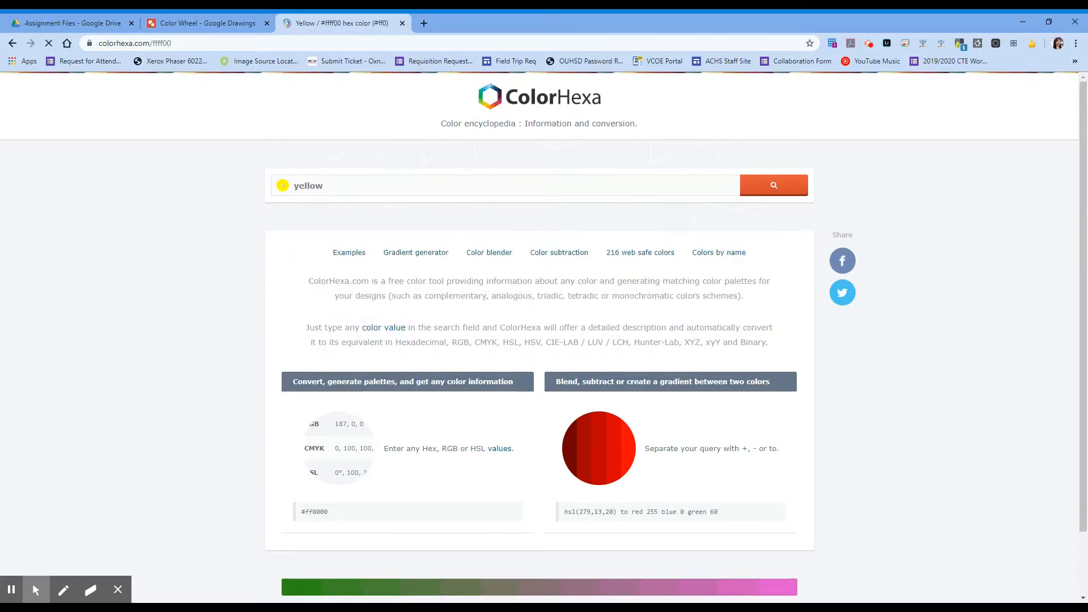
{"action": "double_click", "coordinate": [311, 185]}
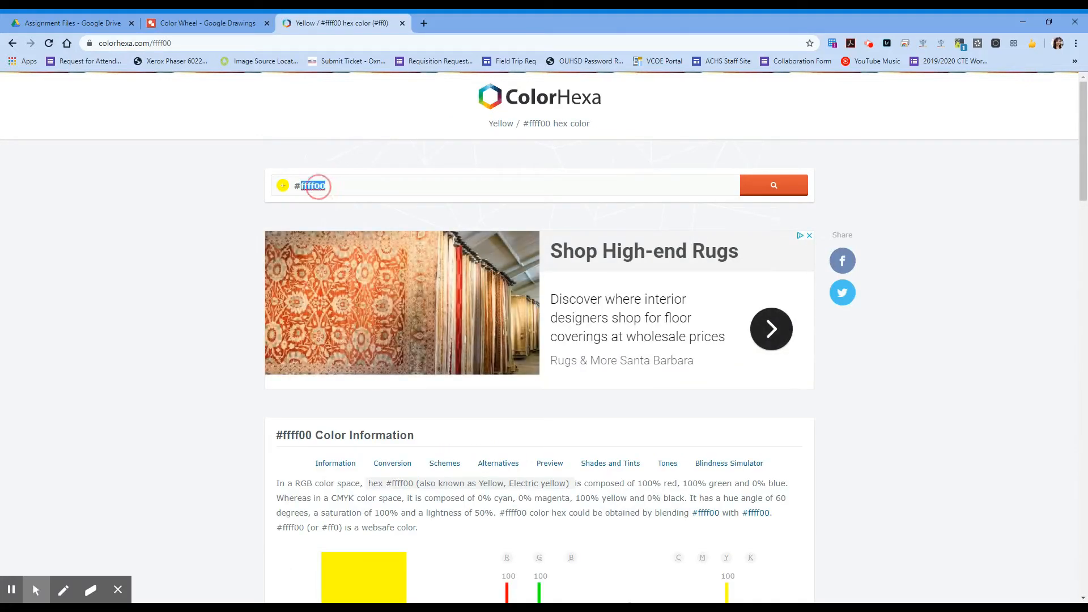
- Return to the Color Wheel drawing and fill the top small circle with the custom color ffff00
{"action": "left_click", "coordinate": [178, 24]}
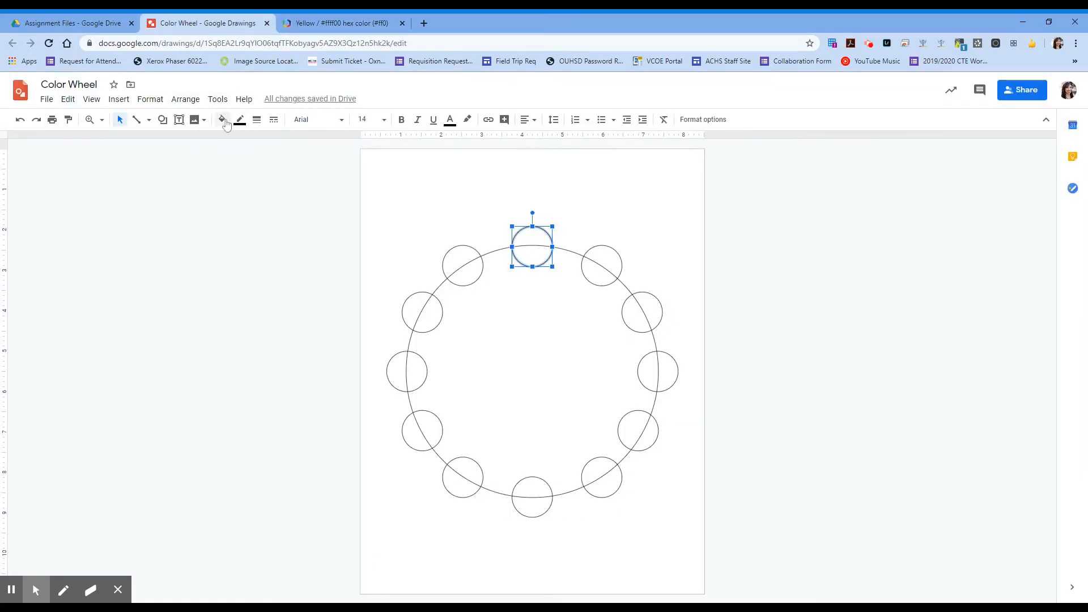
{"action": "left_click", "coordinate": [222, 119]}
{"action": "left_click", "coordinate": [283, 289]}
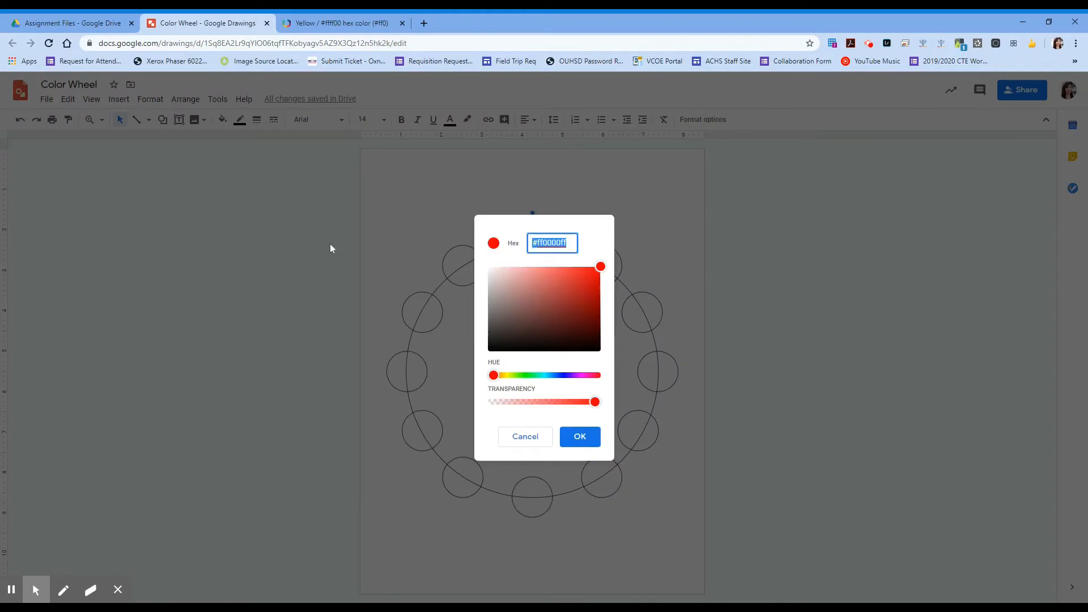
{"action": "type", "text": "ffff00"}
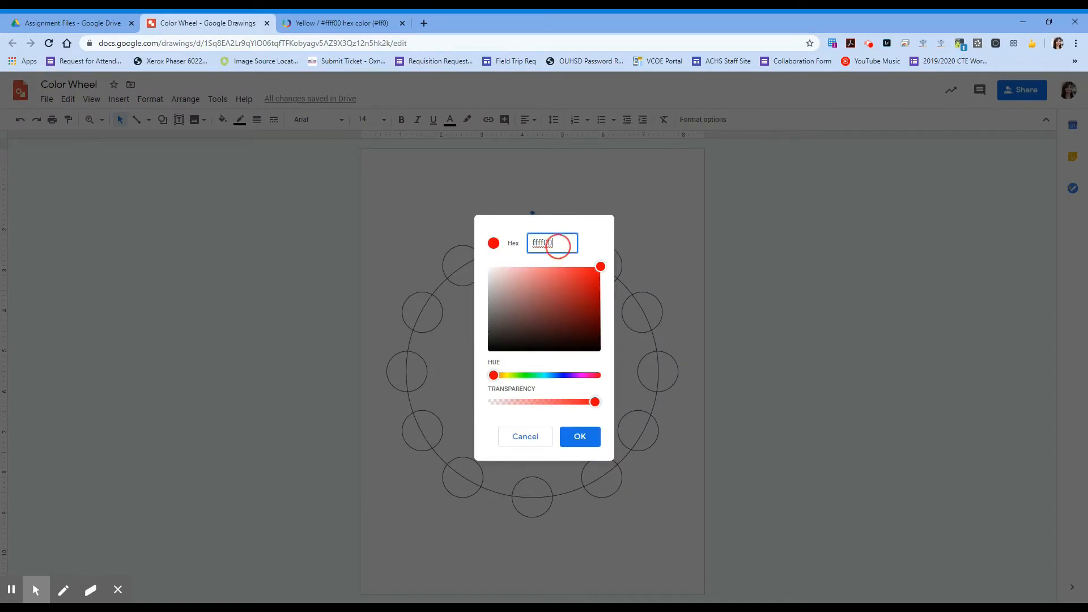
{"action": "left_click", "coordinate": [580, 438]}
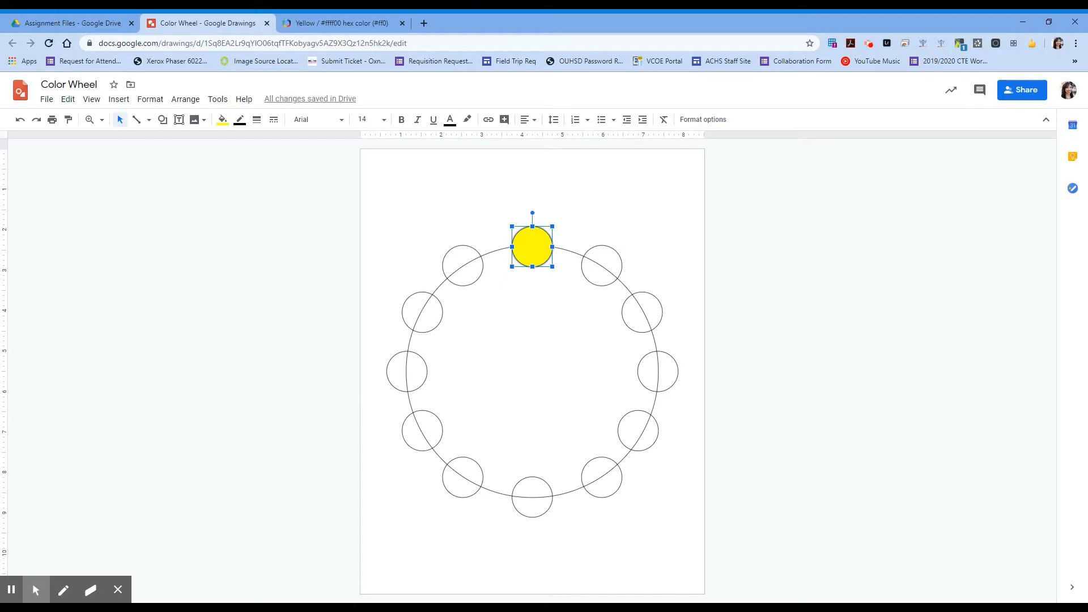
{"action": "left_click", "coordinate": [436, 214]}
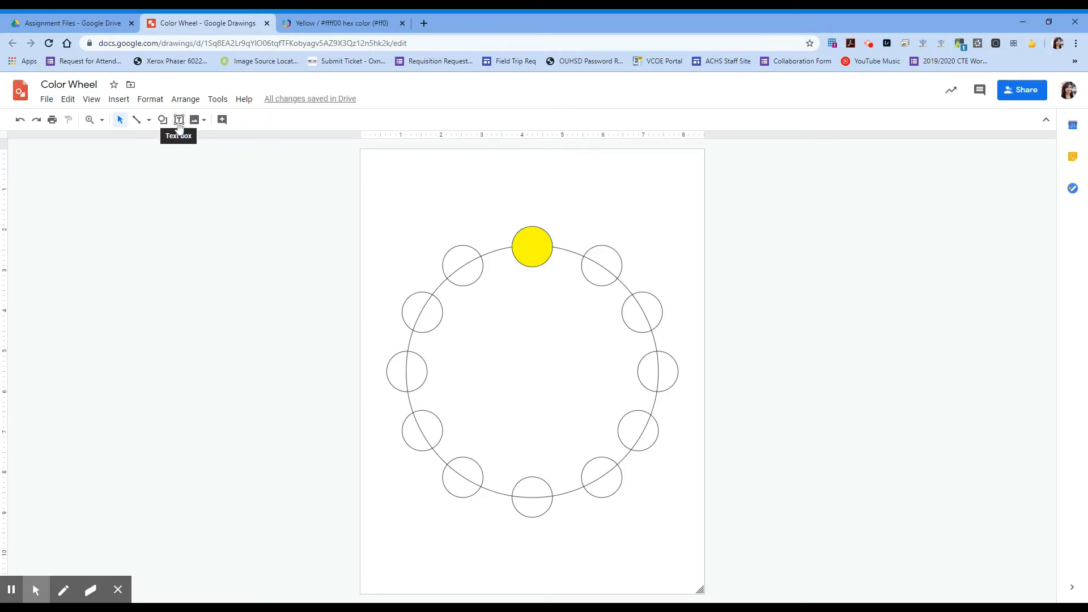
- Draw a text box about 1 inch square over the yellow circle and center its text horizontally
{"action": "left_click", "coordinate": [119, 99]}
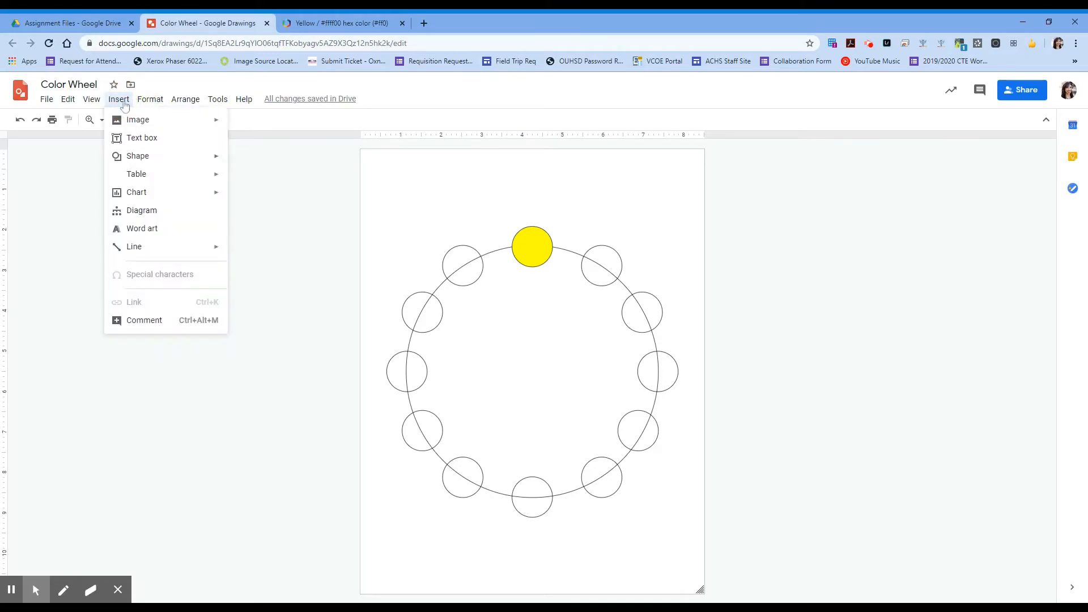
{"action": "left_click", "coordinate": [254, 122]}
{"action": "left_click", "coordinate": [181, 124]}
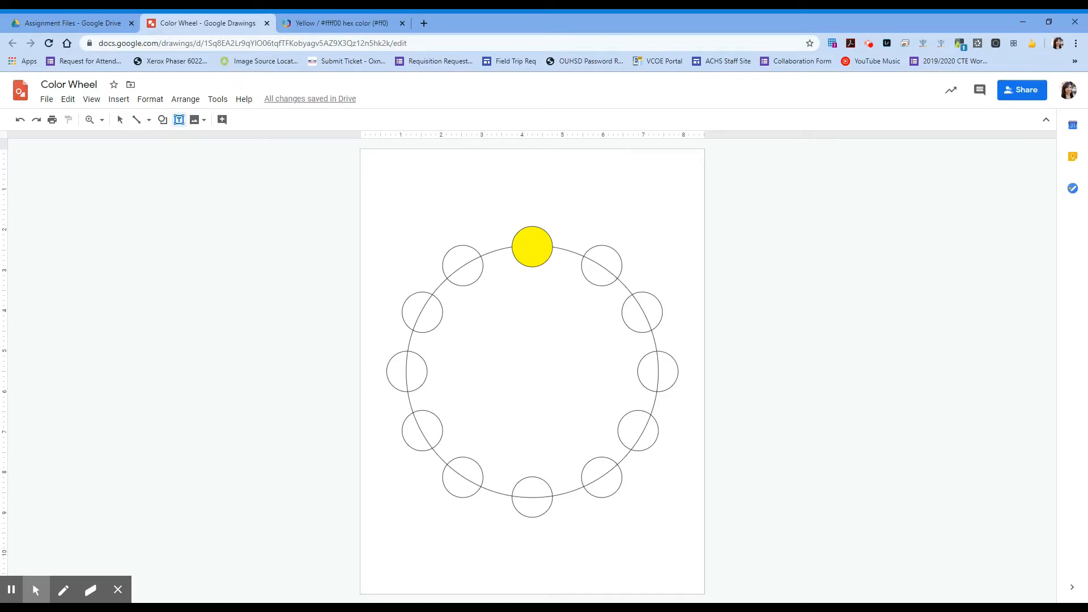
{"action": "left_click_drag", "start_coordinate": [511, 224], "coordinate": [550, 268]}
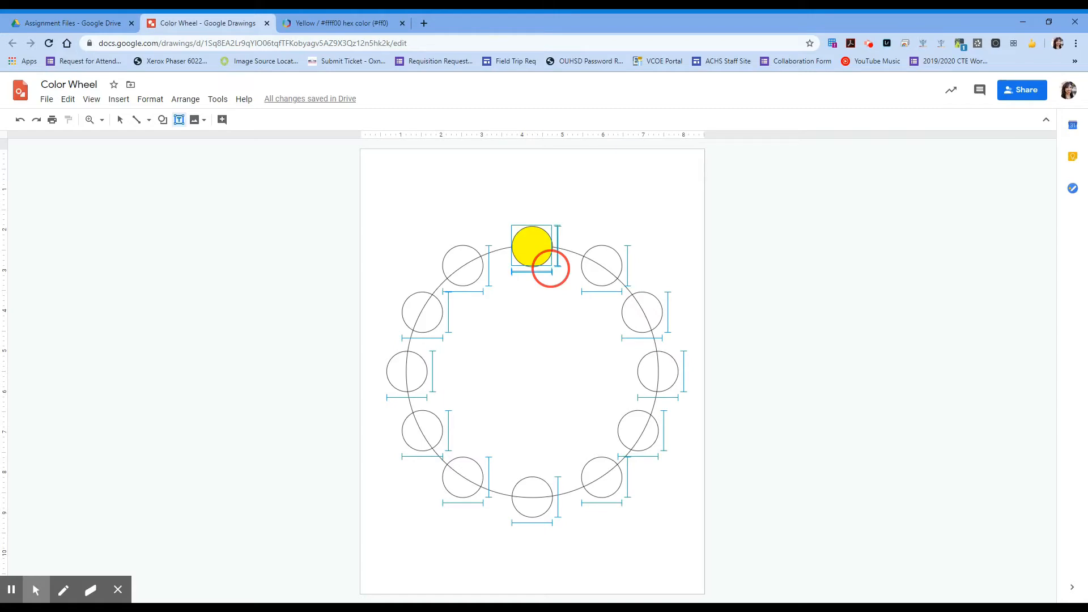
{"action": "left_click_drag", "start_coordinate": [550, 268], "coordinate": [551, 266]}
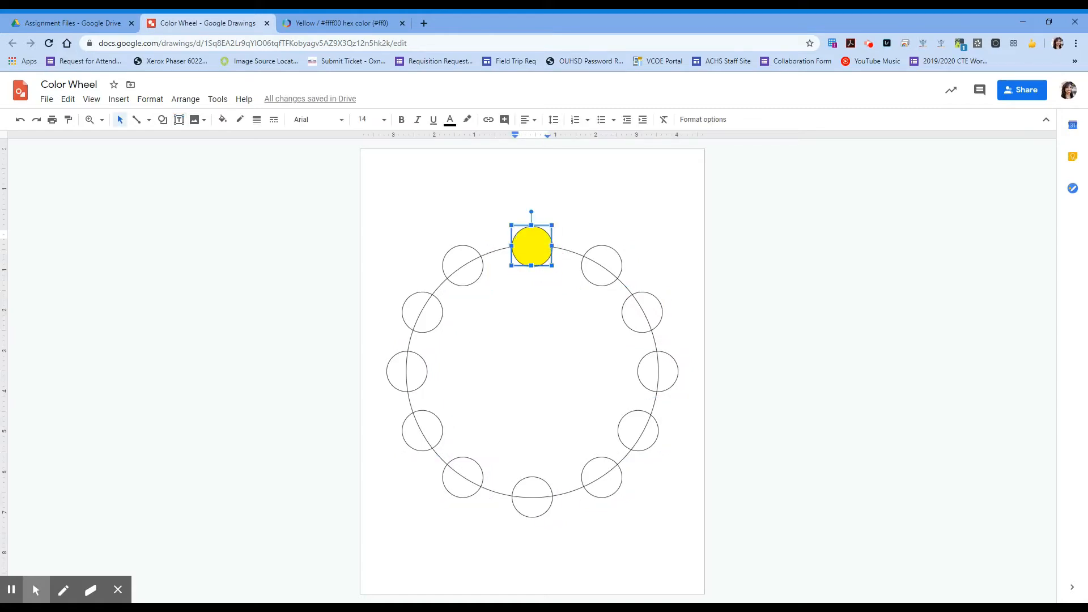
{"action": "left_click", "coordinate": [530, 119]}
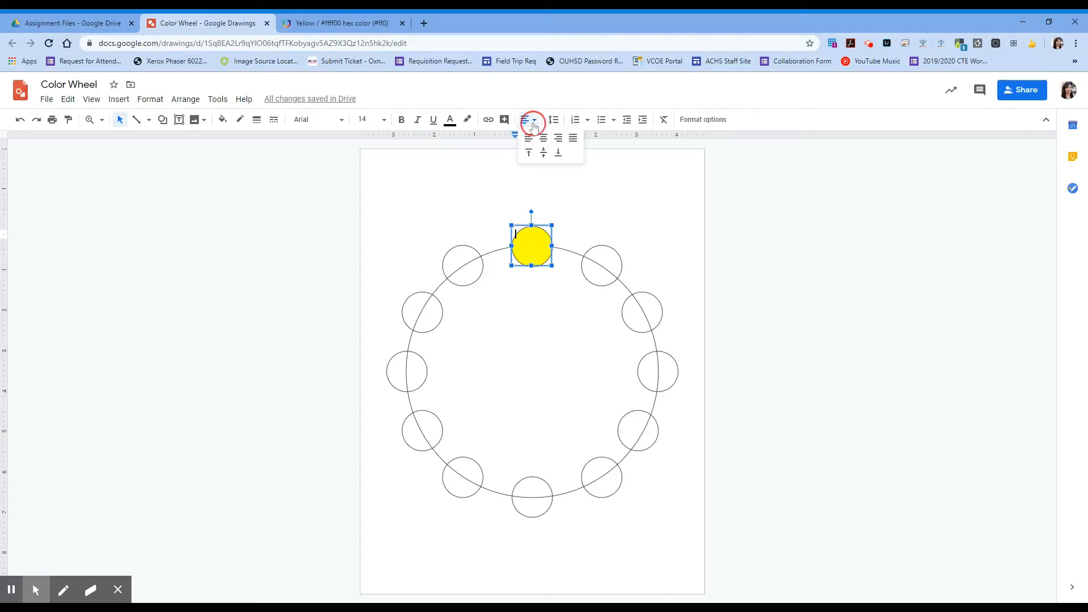
{"action": "left_click", "coordinate": [543, 138]}
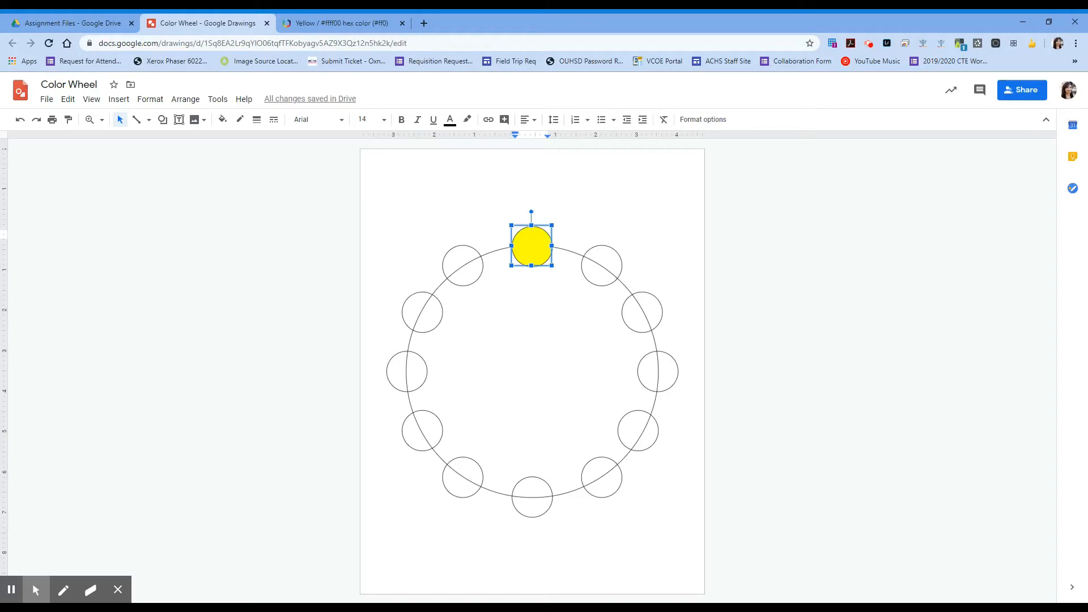
- Label the yellow circle "Yellow" with the hex code #ffff00 on a second line
{"action": "type", "text": "Yellow"}
{"action": "key", "text": "Return"}
{"action": "type", "text": "#"}
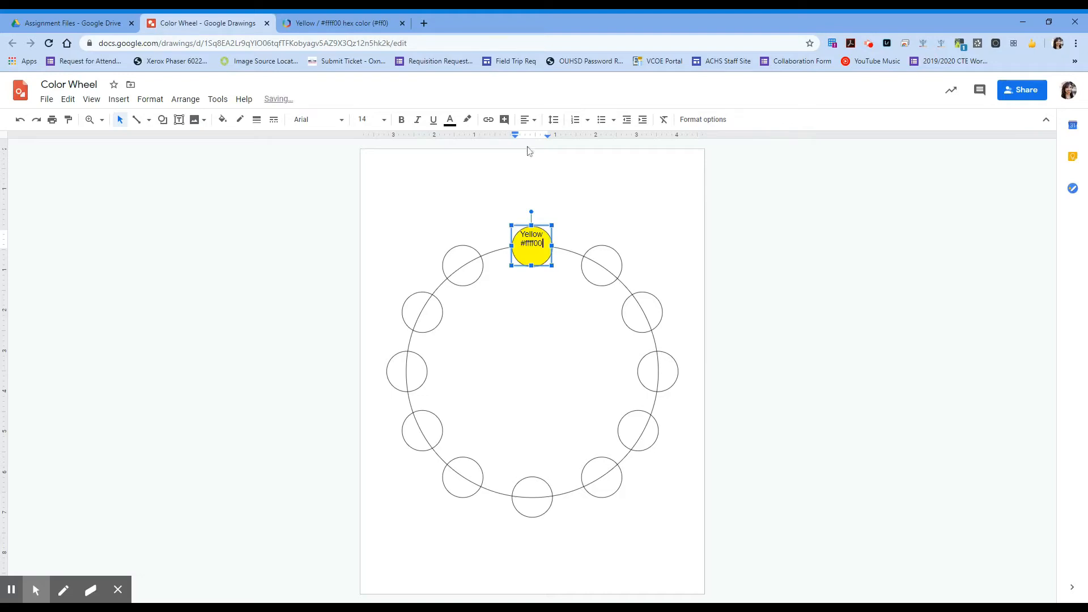
{"action": "type", "text": "ffff00"}
- Try to lower the yellow circle's label by inserting a blank line above it, and remove that line
{"action": "left_click", "coordinate": [519, 236]}
{"action": "key", "text": "Return"}
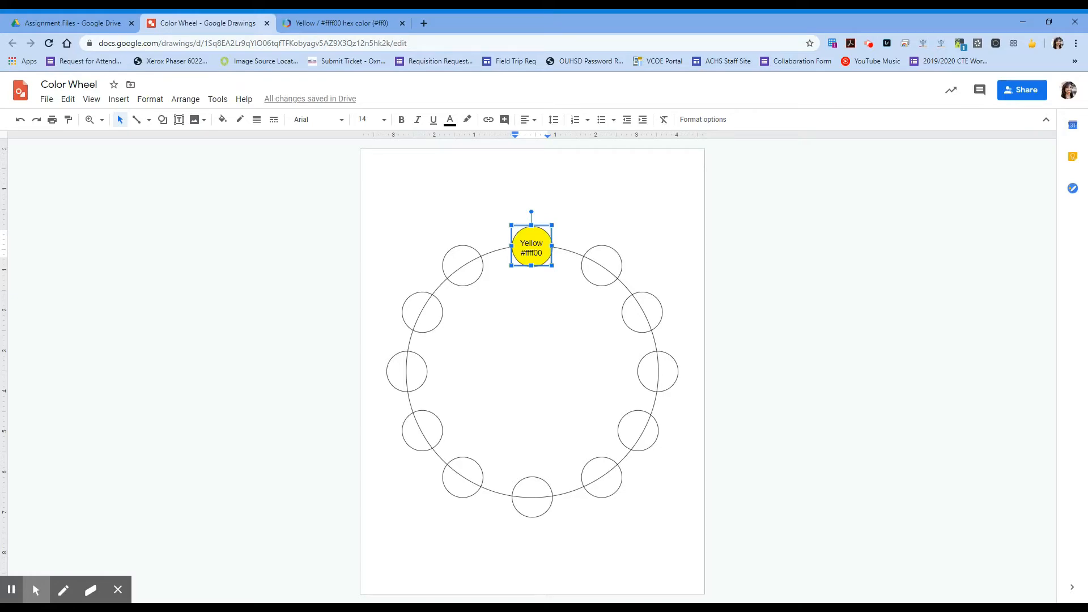
{"action": "key", "text": "BackSpace"}
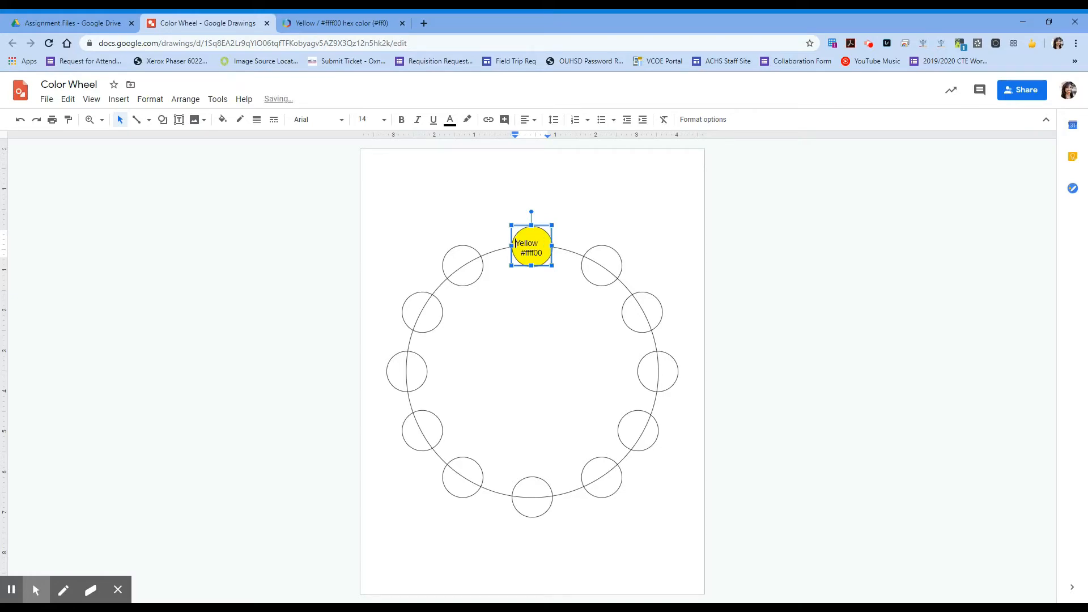
{"action": "key", "text": "BackSpace"}
- Shorten the label's text box and move it down so the text sits centered in the yellow circle
{"action": "left_click", "coordinate": [531, 265]}
{"action": "left_click_drag", "start_coordinate": [530, 265], "coordinate": [531, 255]}
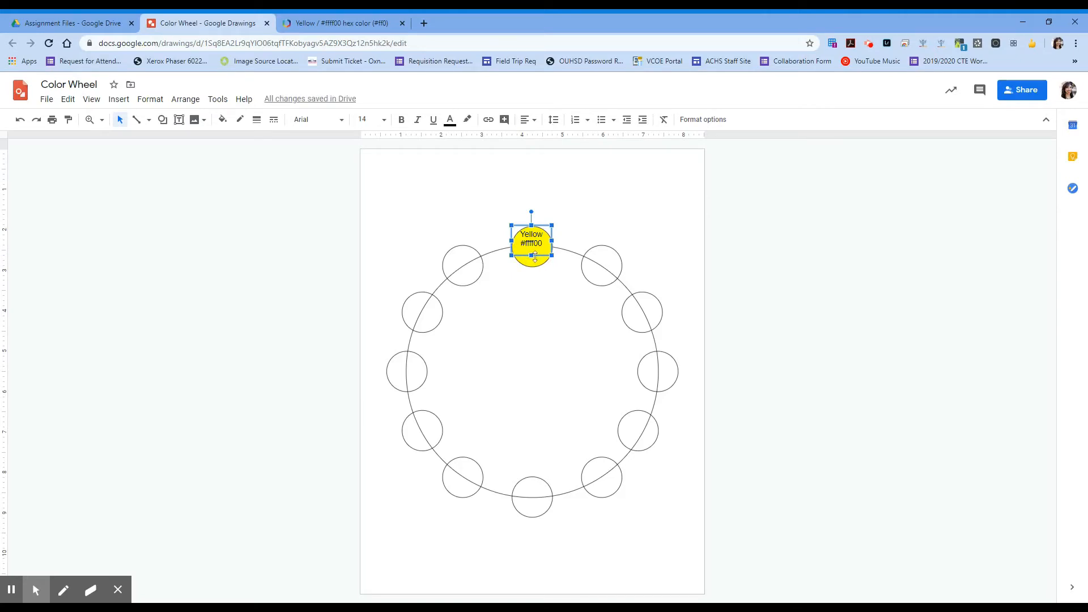
{"action": "left_click_drag", "start_coordinate": [534, 255], "coordinate": [535, 261]}
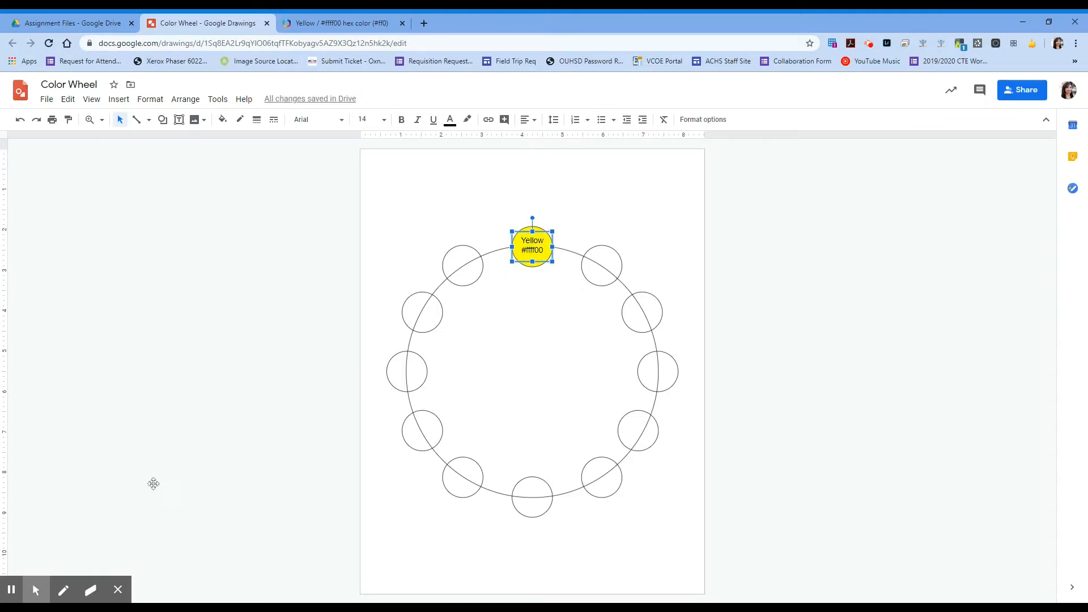
{"action": "left_click", "coordinate": [12, 591]}
{"action": "left_click", "coordinate": [11, 591]}
- Select the small circle clockwise from yellow, switch to ColorHexa, look up "yellow green" and copy its hex code without the # sign
{"action": "left_click", "coordinate": [607, 271]}
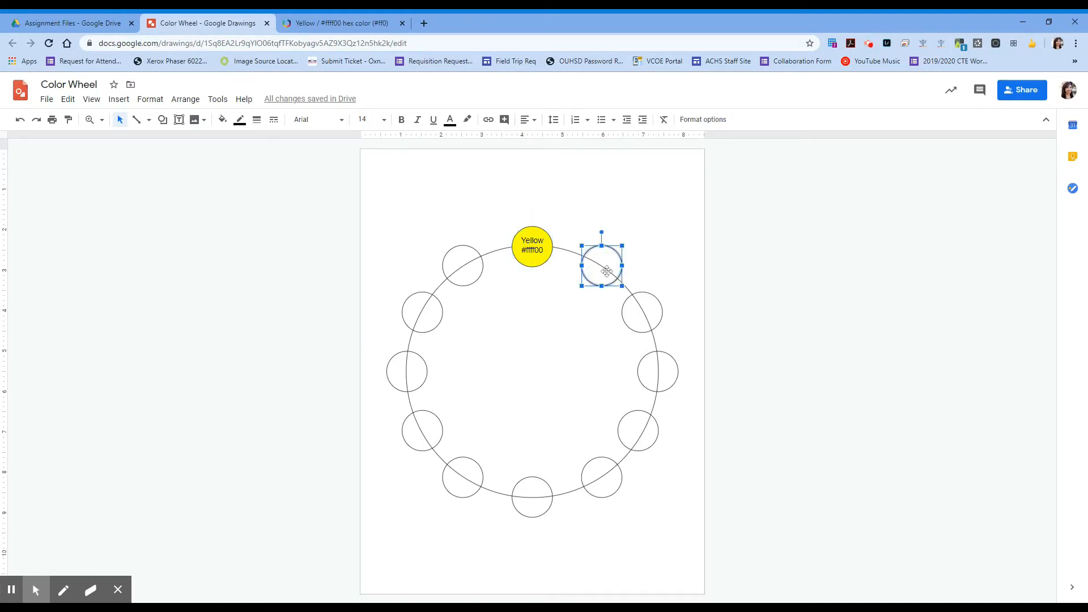
{"action": "left_click", "coordinate": [349, 25]}
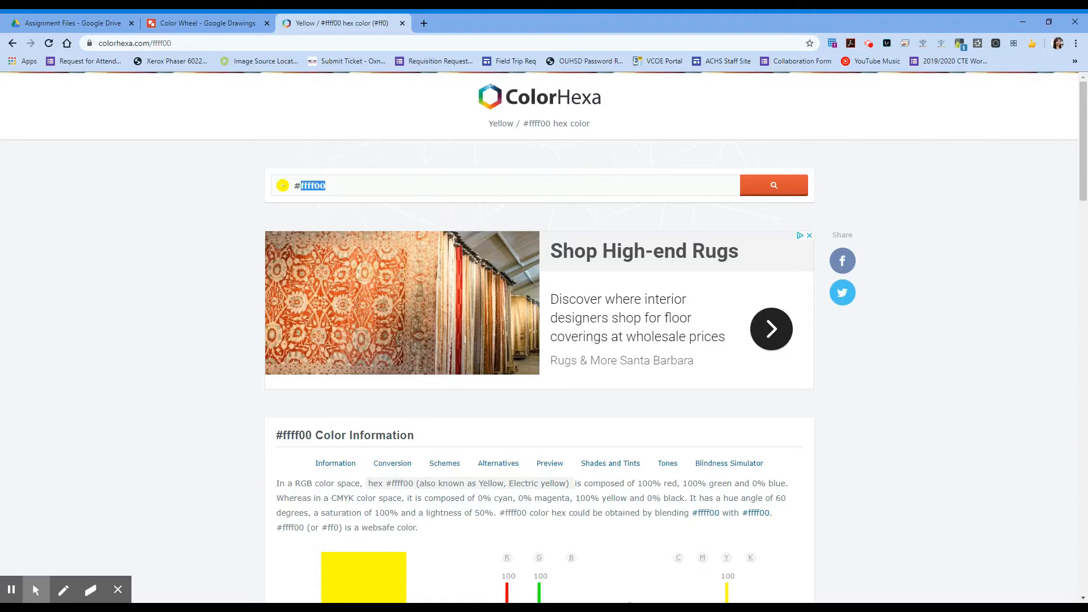
{"action": "triple_click", "coordinate": [312, 188]}
{"action": "type", "text": "yellow "}
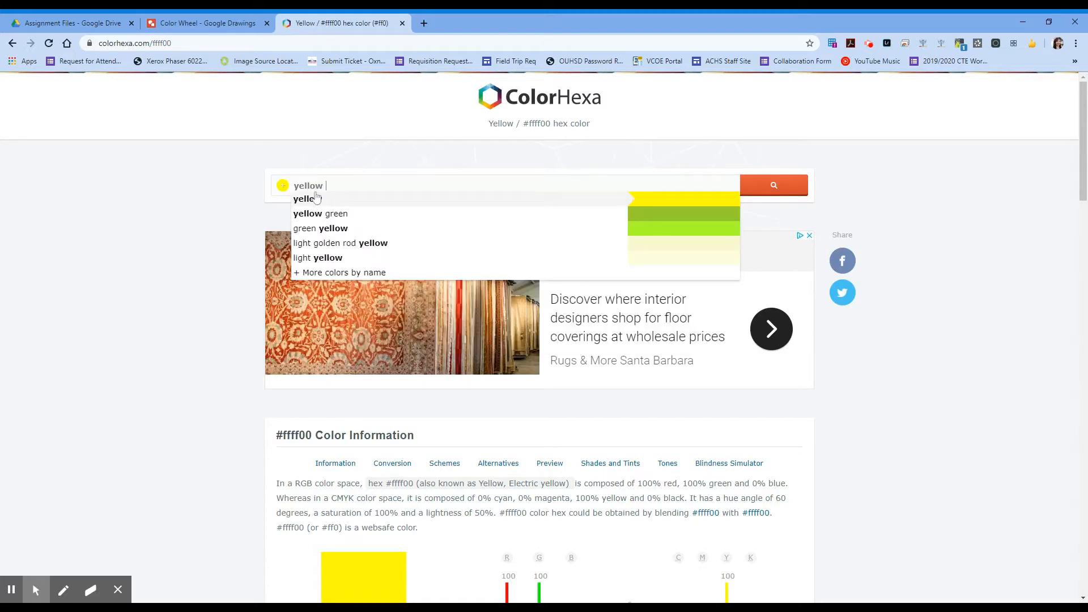
{"action": "type", "text": "green"}
{"action": "key", "text": "Return"}
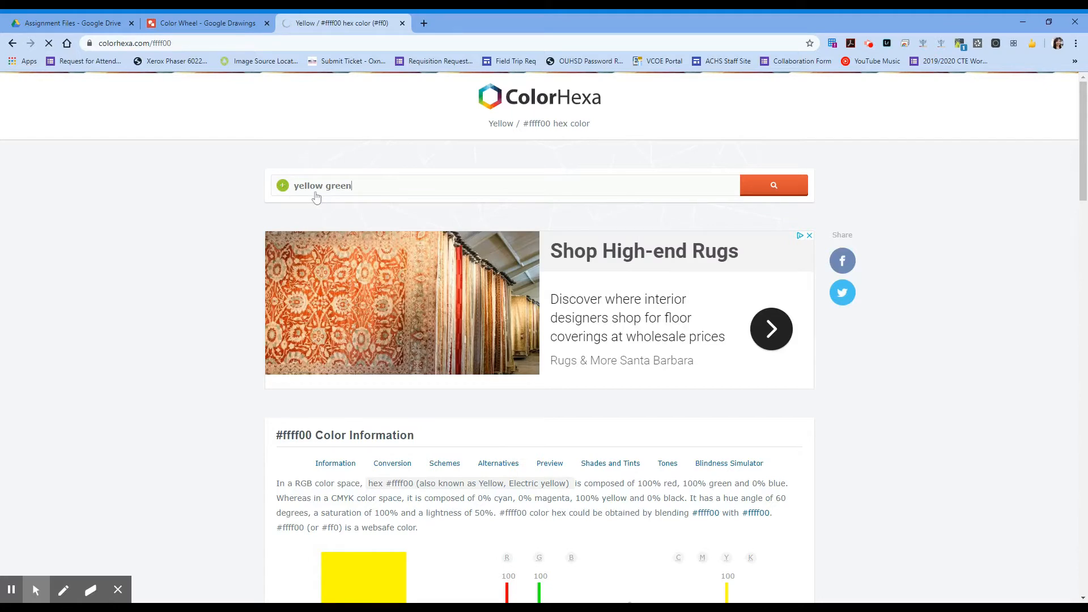
{"action": "double_click", "coordinate": [315, 186]}
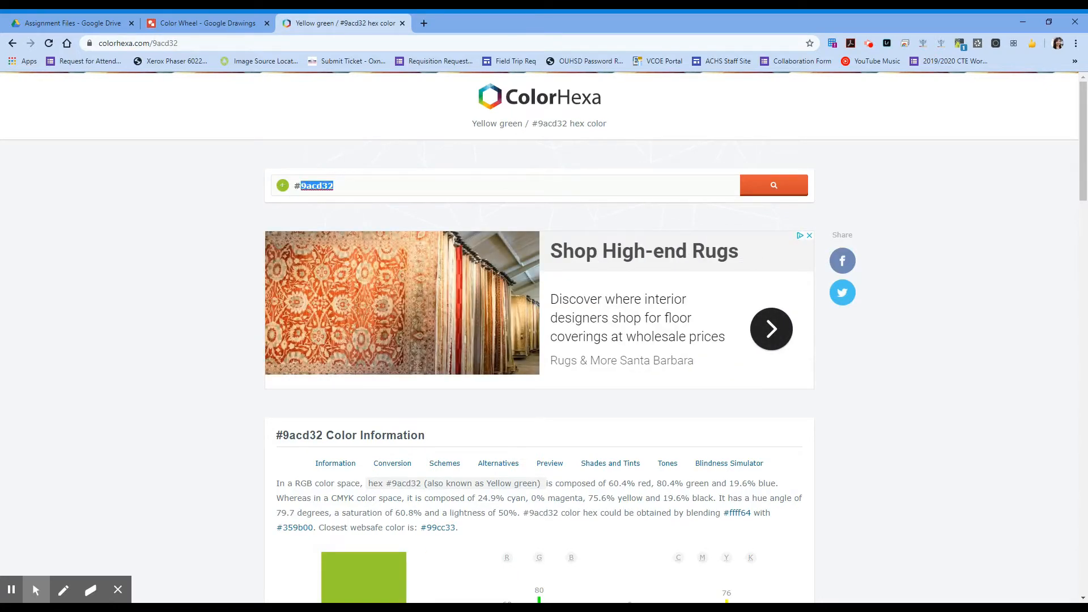
- Return to the Color Wheel drawing and fill the selected circle with the custom color #9acd32
{"action": "left_click", "coordinate": [207, 23]}
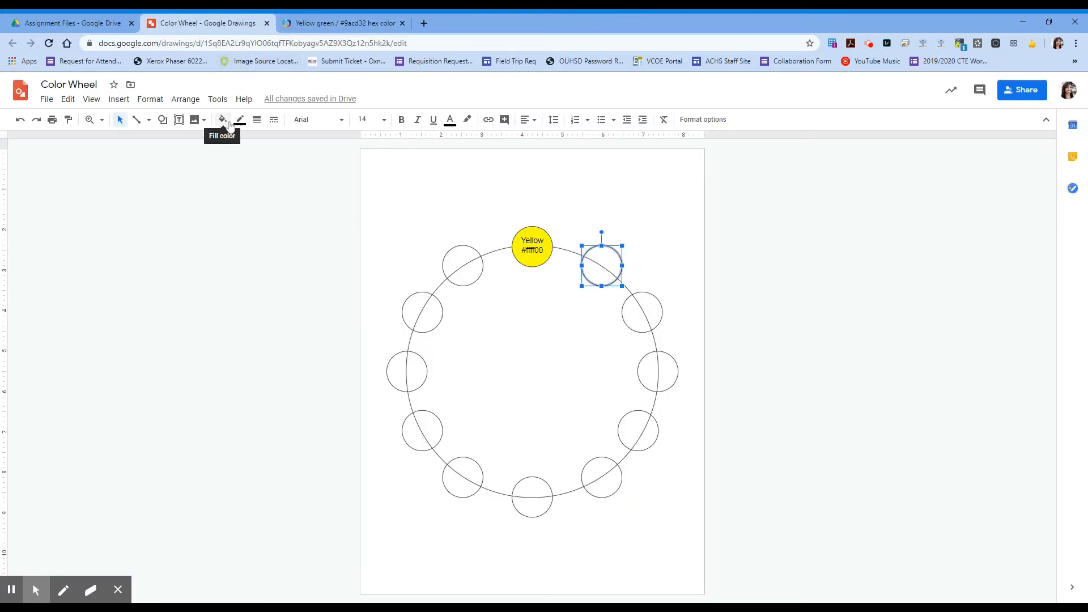
{"action": "left_click", "coordinate": [229, 123]}
{"action": "left_click", "coordinate": [252, 284]}
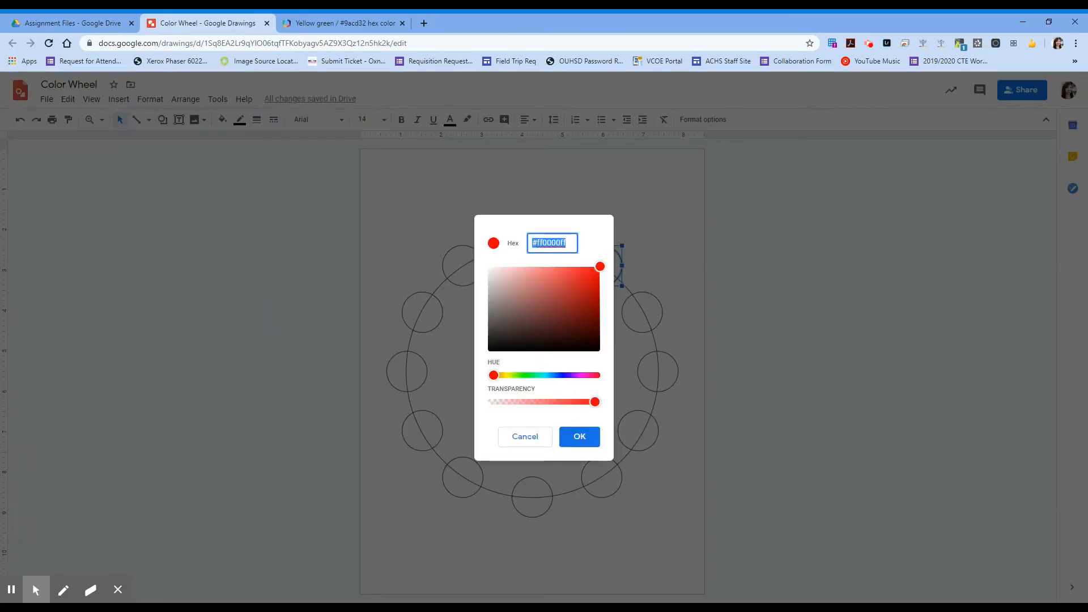
{"action": "type", "text": "#9acd32"}
{"action": "left_click", "coordinate": [580, 436]}
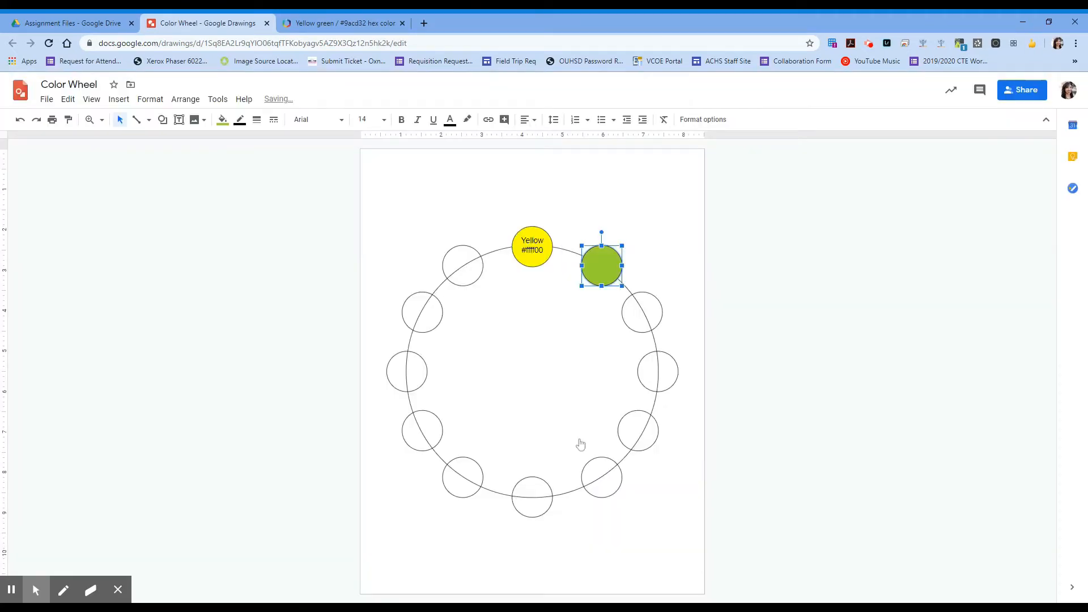
- Duplicate the yellow circle's label and center the copy over the yellow-green circle
{"action": "left_click", "coordinate": [535, 250]}
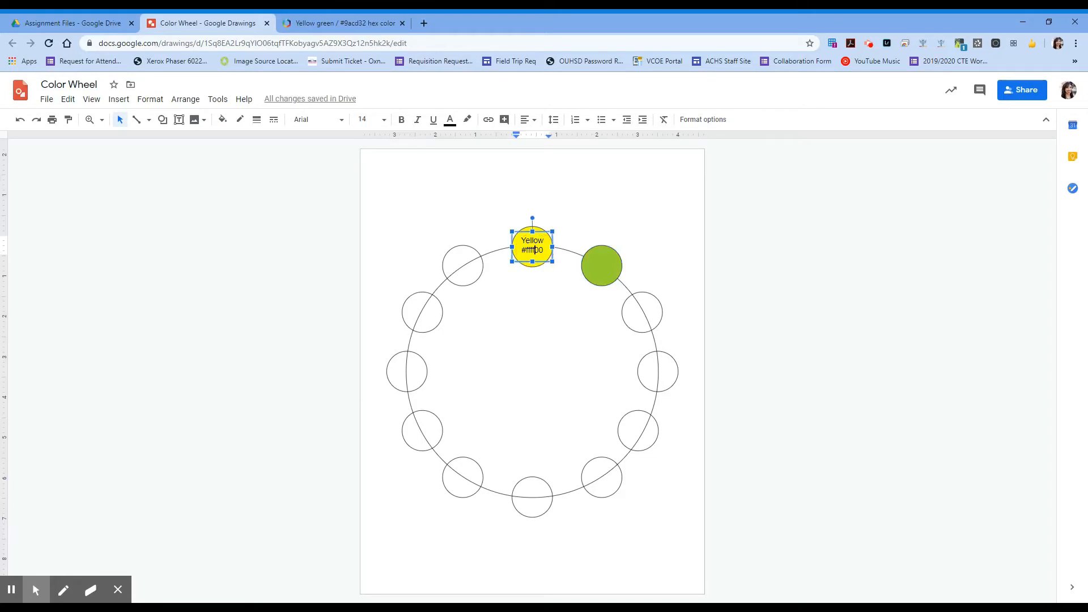
{"action": "left_click", "coordinate": [540, 260]}
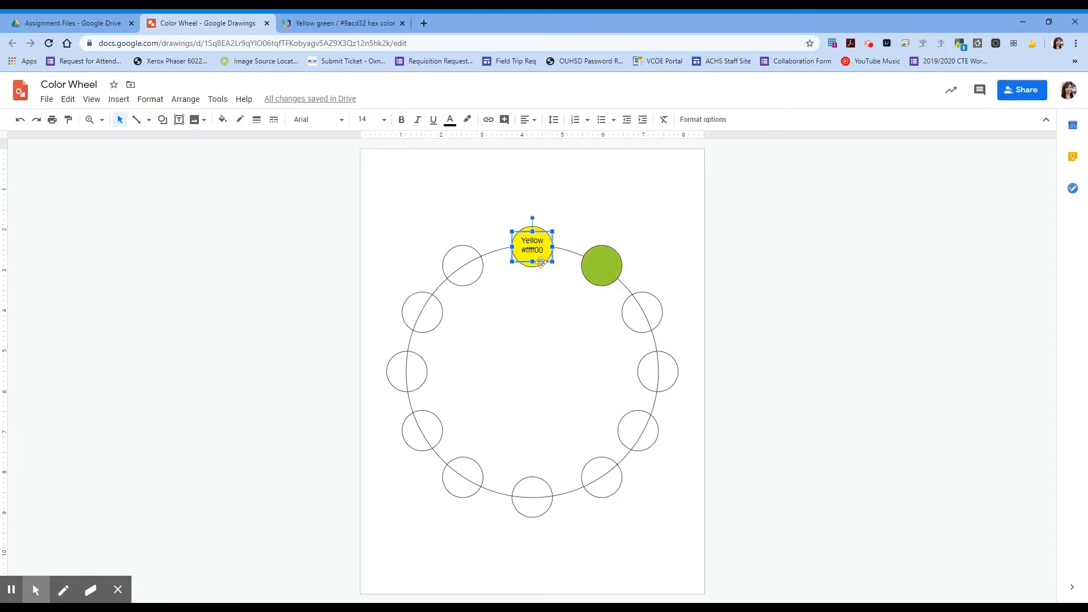
{"action": "key", "text": "ctrl+d"}
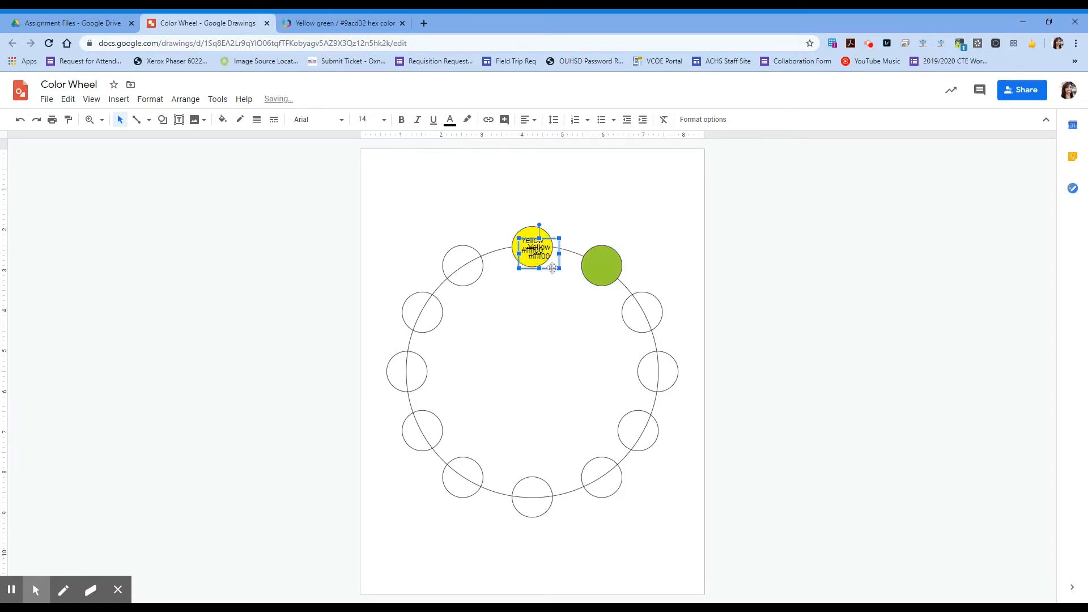
{"action": "left_click_drag", "start_coordinate": [553, 268], "coordinate": [614, 281]}
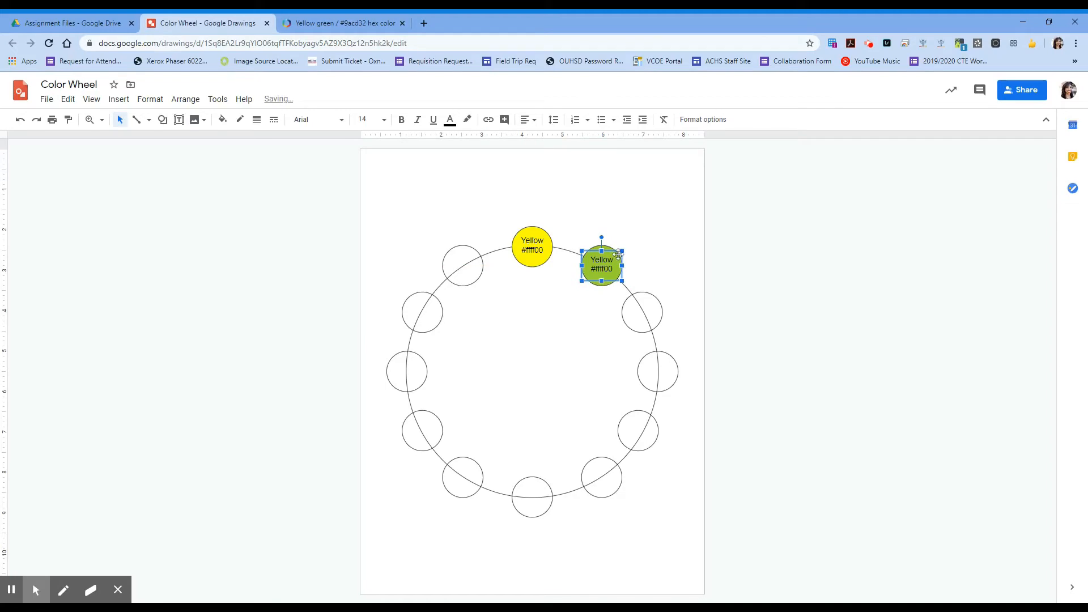
- Change the copied label to "Yellow Green" with hex code #9acd32 and shift it up slightly to fit the circle
{"action": "left_click", "coordinate": [614, 261]}
{"action": "type", "text": "Green"}
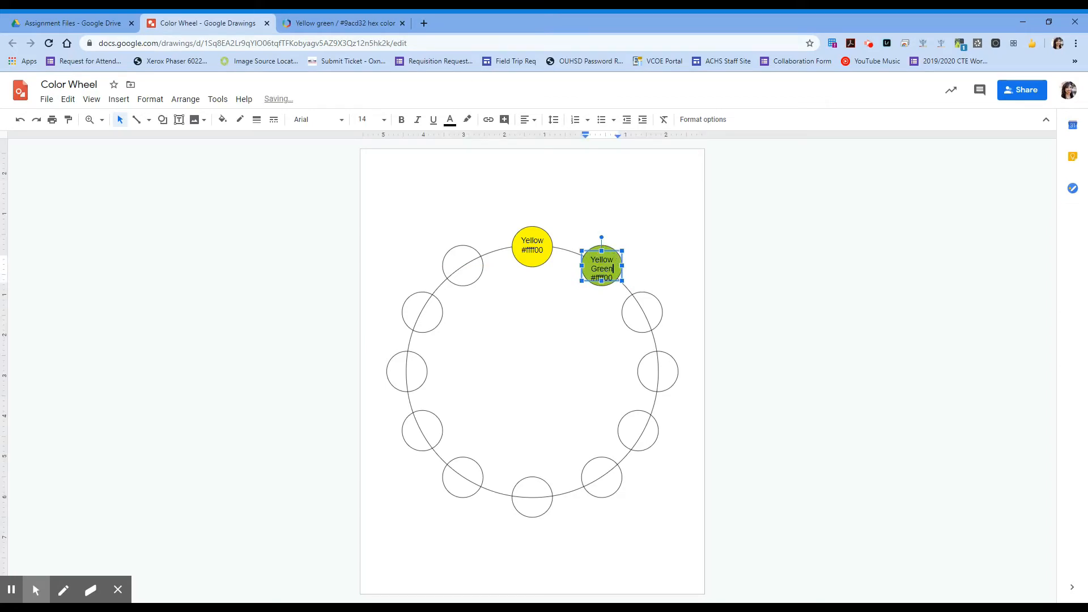
{"action": "left_click", "coordinate": [316, 21]}
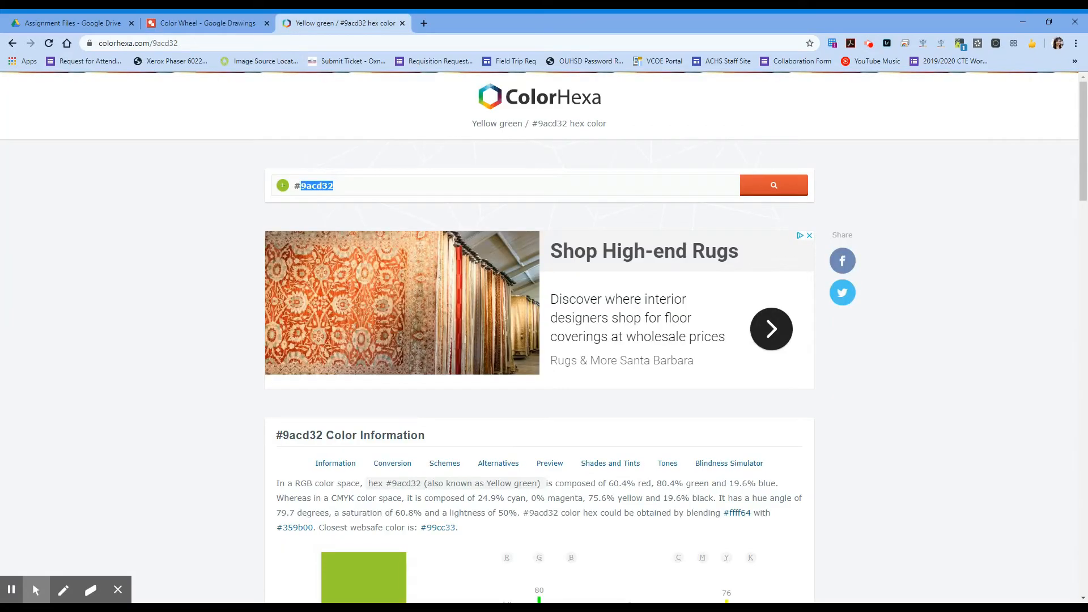
{"action": "left_click", "coordinate": [187, 26]}
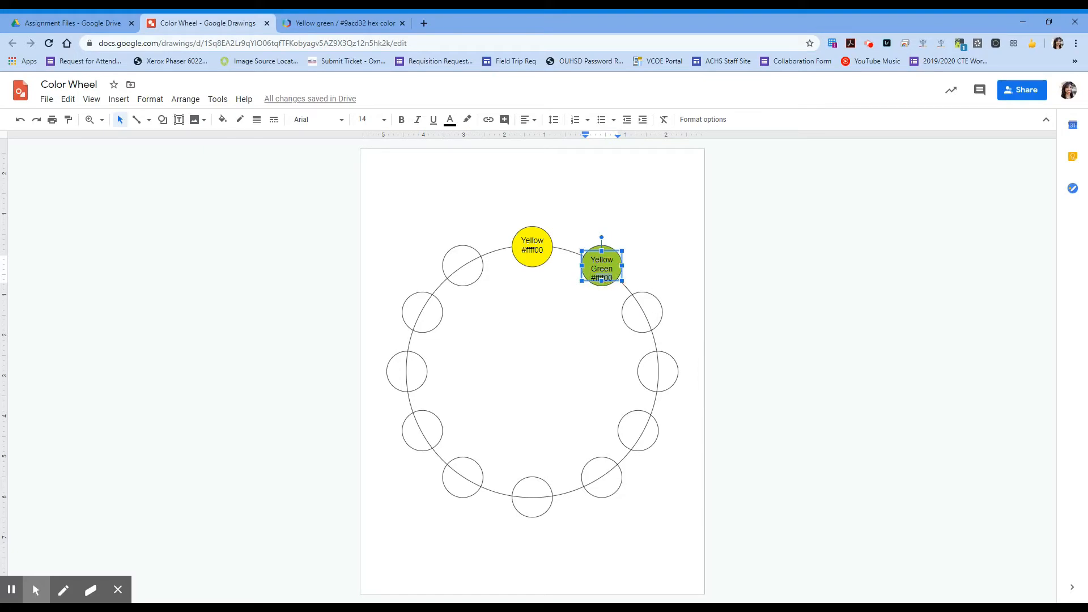
{"action": "double_click", "coordinate": [604, 277]}
{"action": "key", "text": "ctrl+v"}
{"action": "left_click_drag", "start_coordinate": [608, 251], "coordinate": [609, 246]}
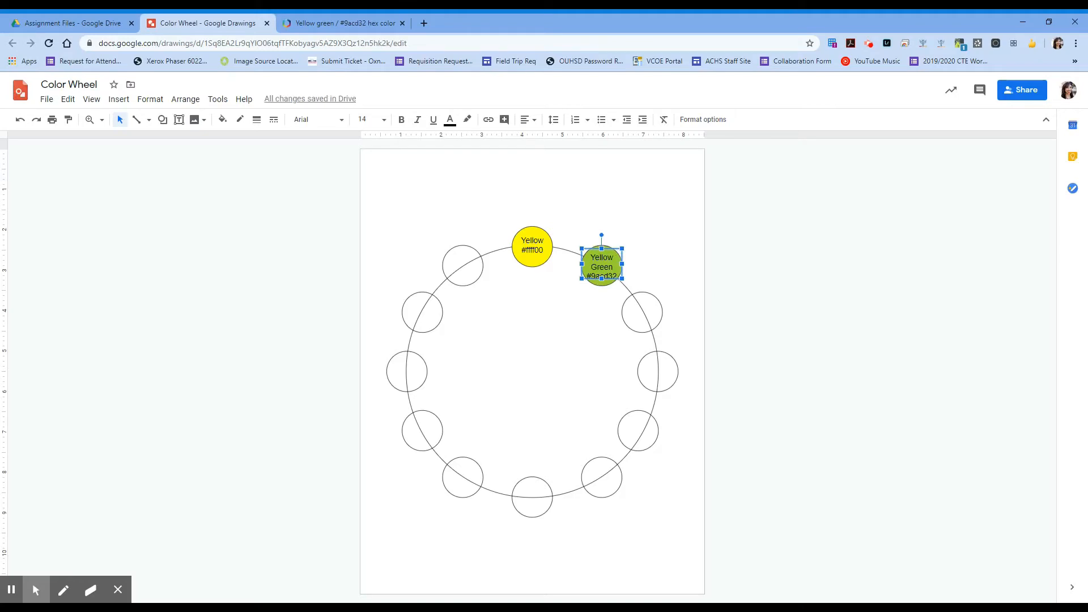
{"action": "key", "text": "Up"}
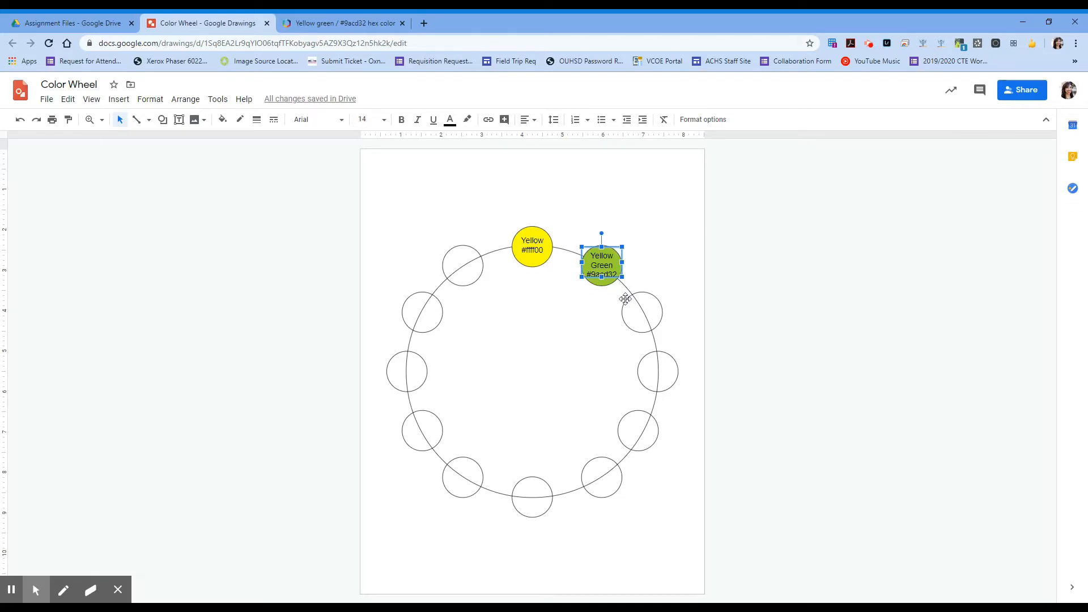
- Select the small circle clockwise from yellow green, switch to ColorHexa, look up "green" and copy its hex code without the # sign
{"action": "left_click", "coordinate": [646, 318]}
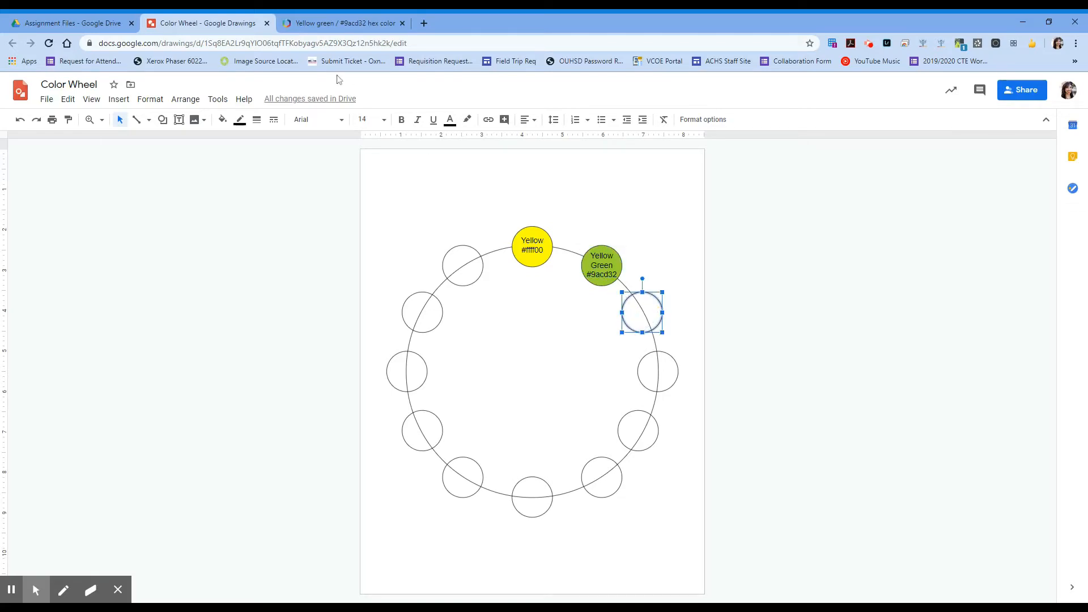
{"action": "left_click", "coordinate": [340, 22]}
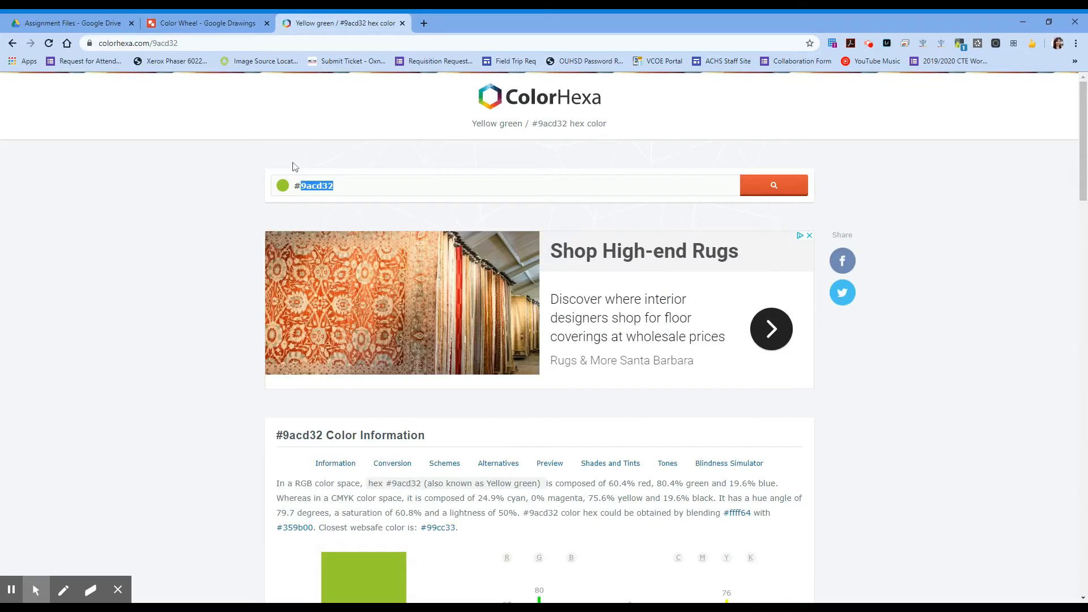
{"action": "key", "text": "BackSpace"}
{"action": "key", "text": "BackSpace"}
{"action": "type", "text": "green"}
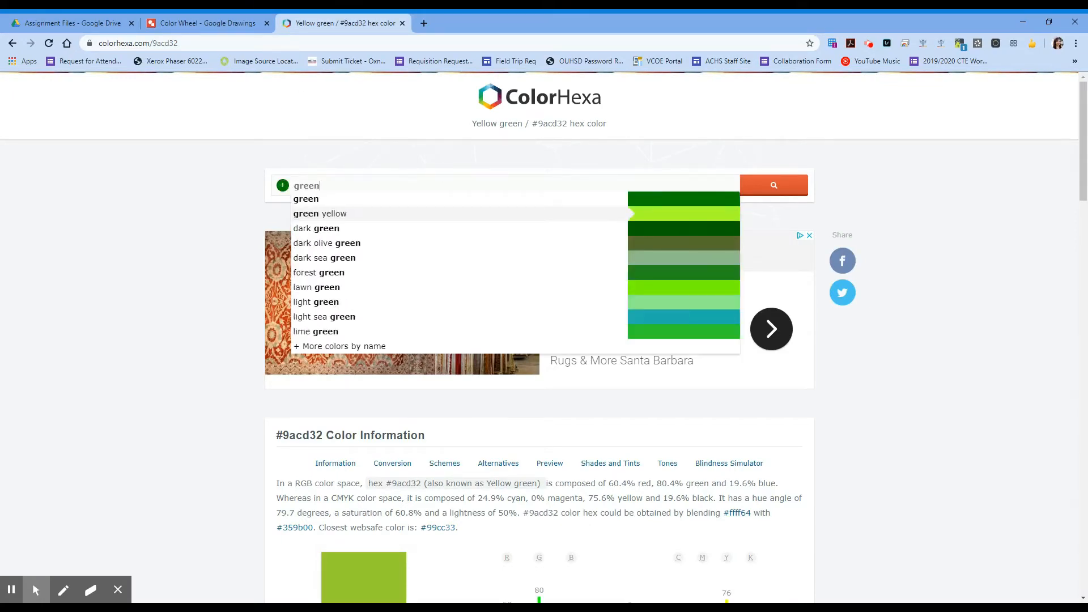
{"action": "left_click", "coordinate": [324, 199]}
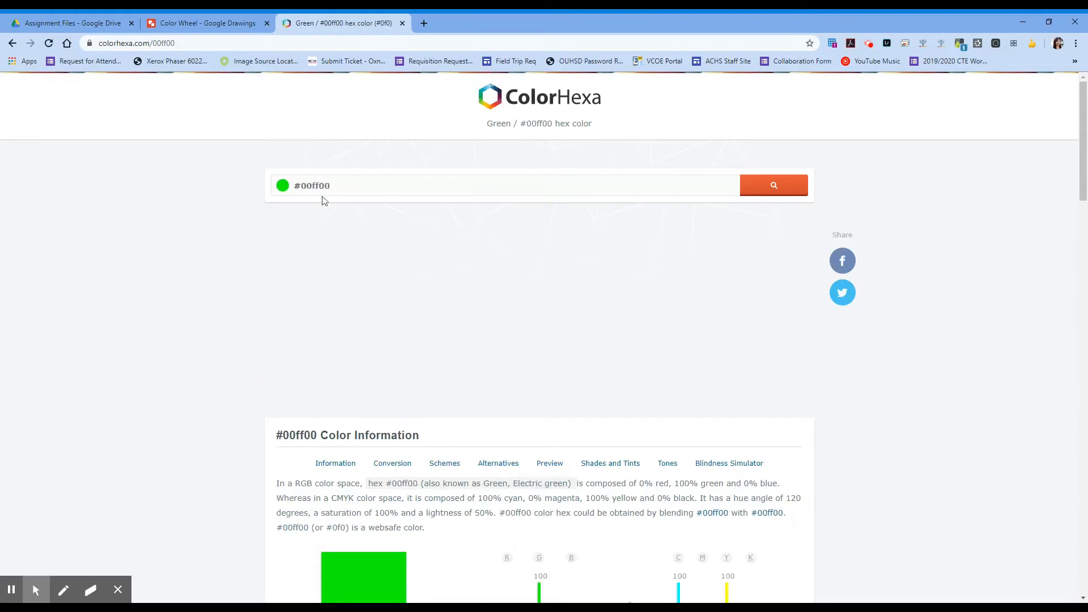
{"action": "double_click", "coordinate": [315, 185]}
- Return to the Color Wheel drawing and fill the selected circle with the custom color #00ff00
{"action": "left_click", "coordinate": [192, 25]}
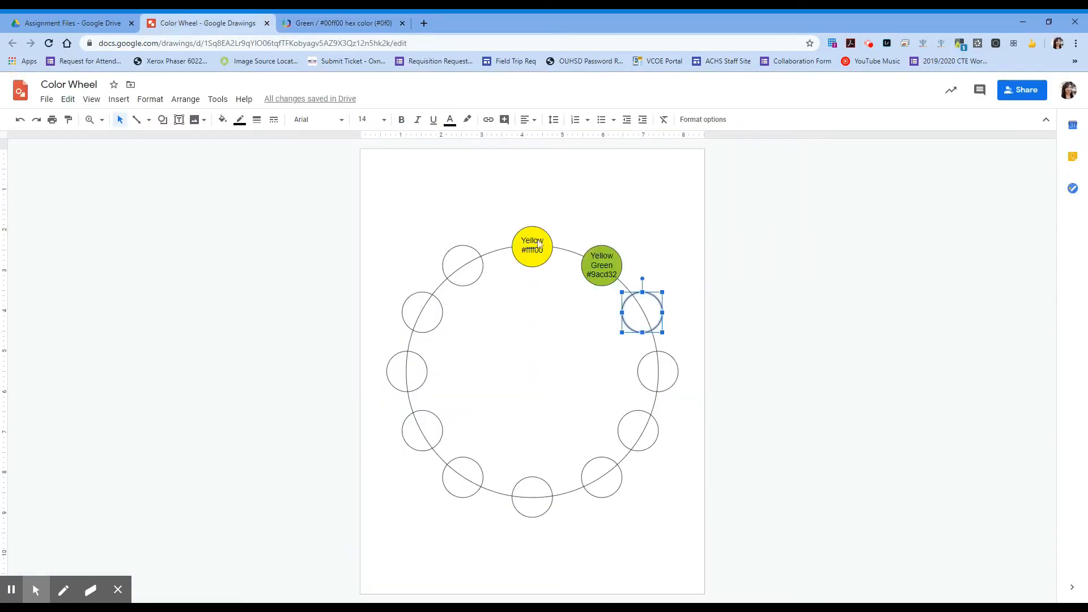
{"action": "left_click", "coordinate": [223, 119]}
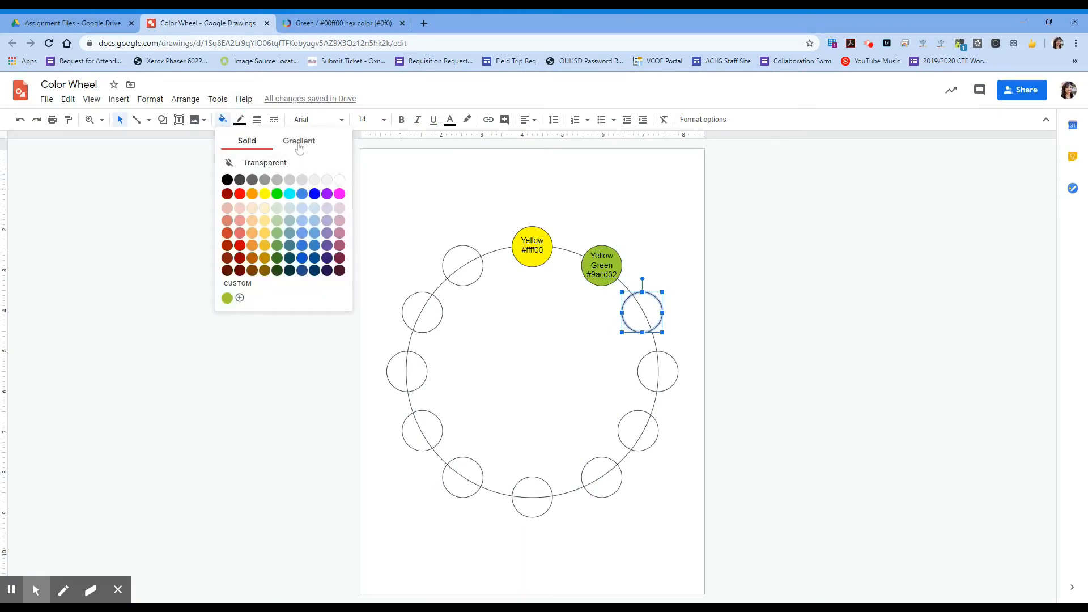
{"action": "left_click", "coordinate": [240, 298]}
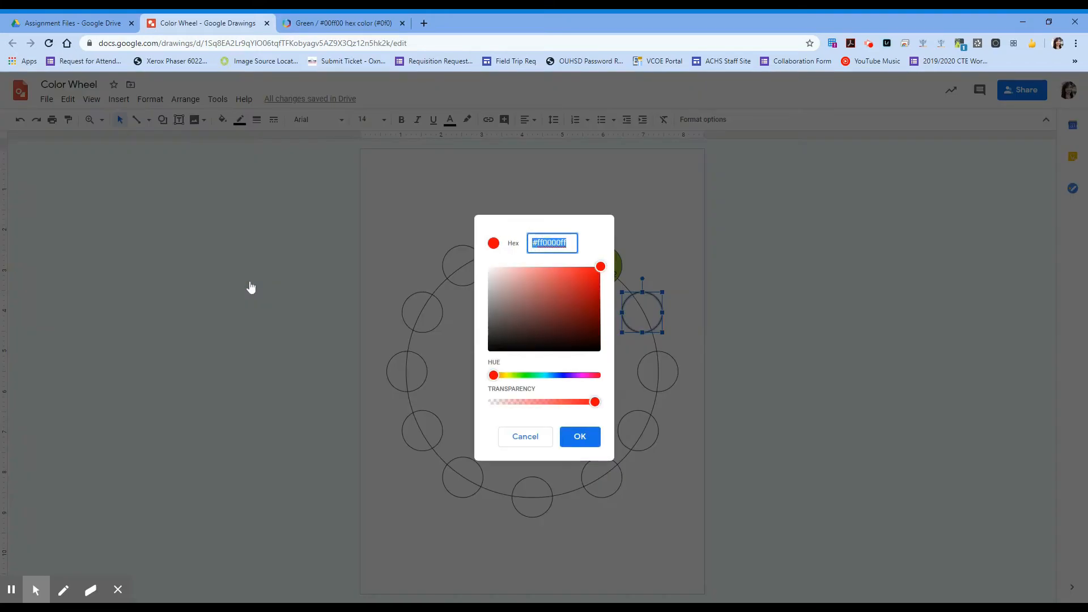
{"action": "key", "text": "ctrl+v"}
{"action": "left_click", "coordinate": [584, 437]}
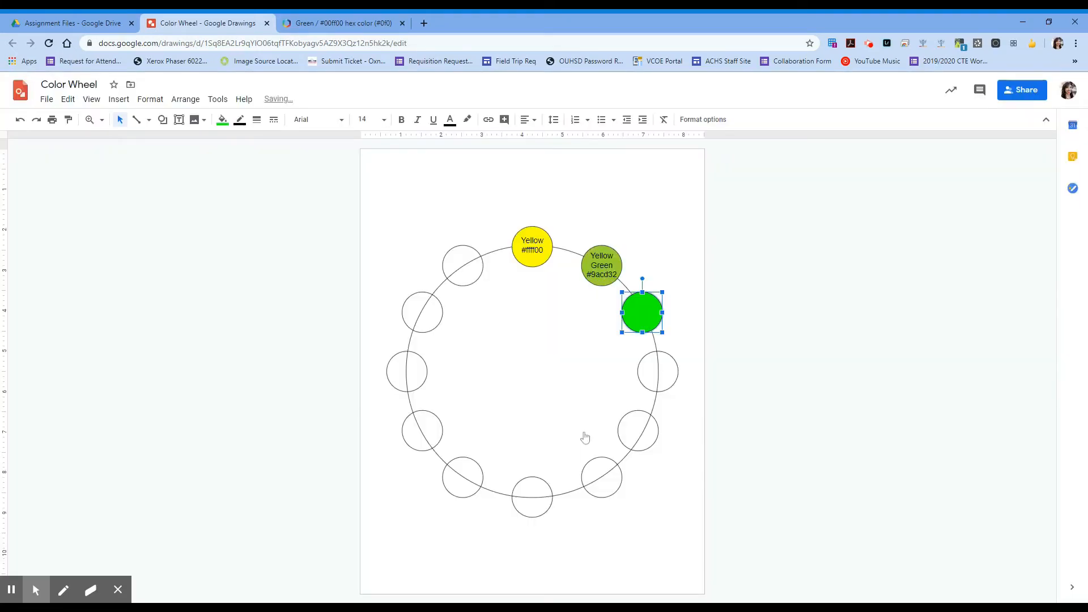
- Duplicate the yellow circle's label and center the copy over the green circle
{"action": "double_click", "coordinate": [540, 250]}
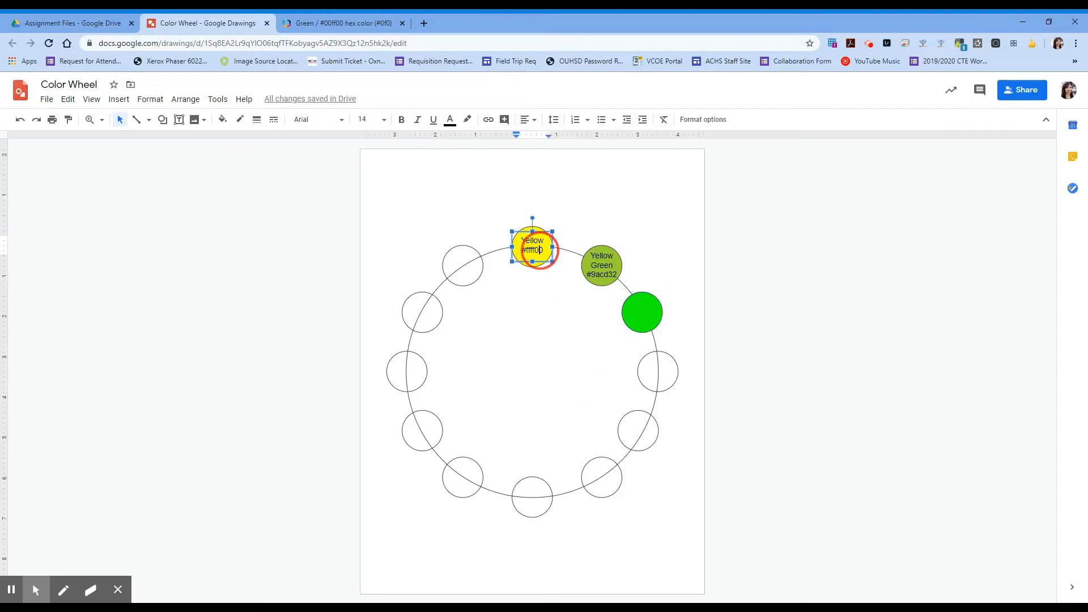
{"action": "left_click", "coordinate": [539, 262]}
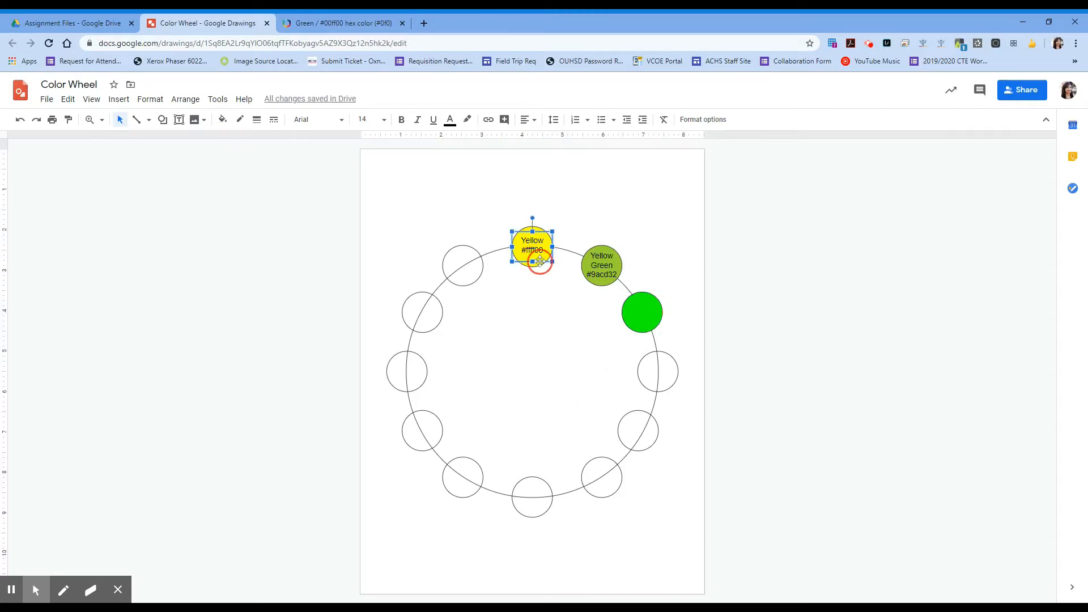
{"action": "key", "text": "ctrl+d"}
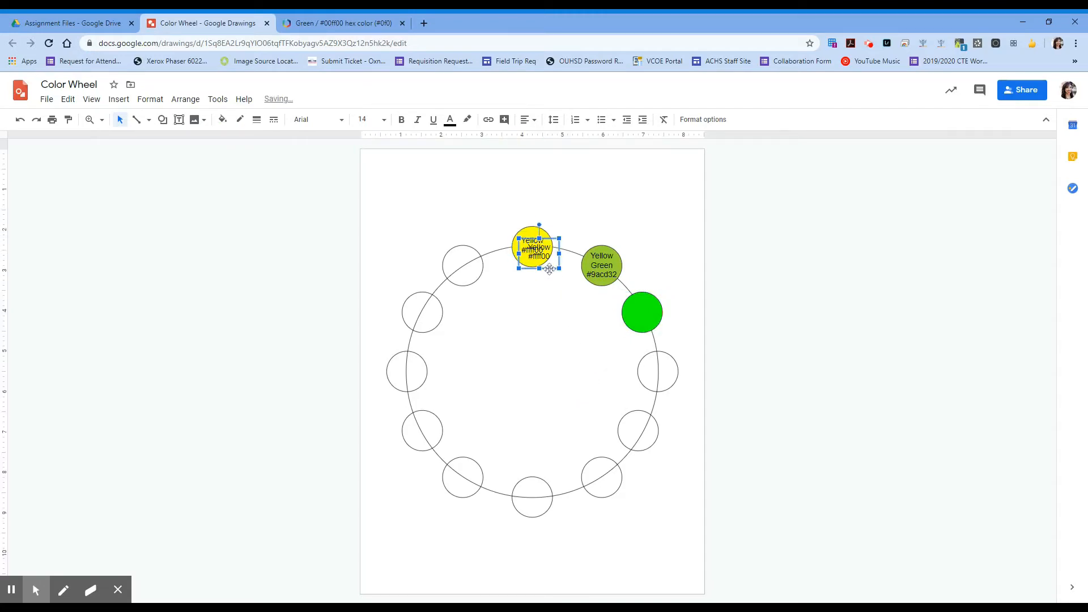
{"action": "left_click_drag", "start_coordinate": [547, 269], "coordinate": [649, 326]}
- Change the copied label to "Green" with hex code #00ff00, recopying the code from ColorHexa
{"action": "double_click", "coordinate": [643, 306]}
{"action": "type", "text": "Green"}
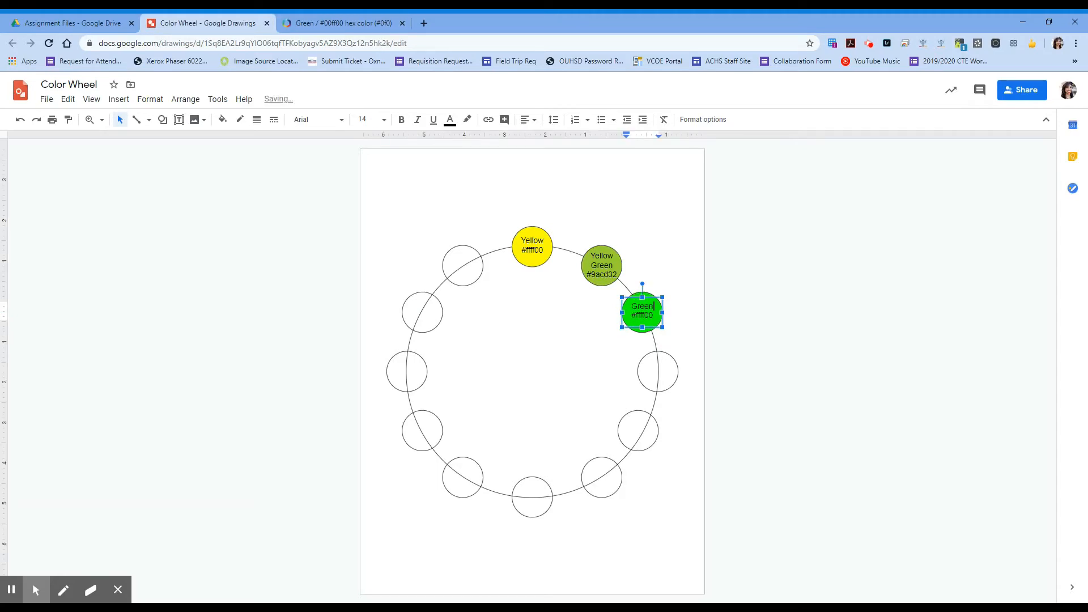
{"action": "left_click", "coordinate": [347, 29]}
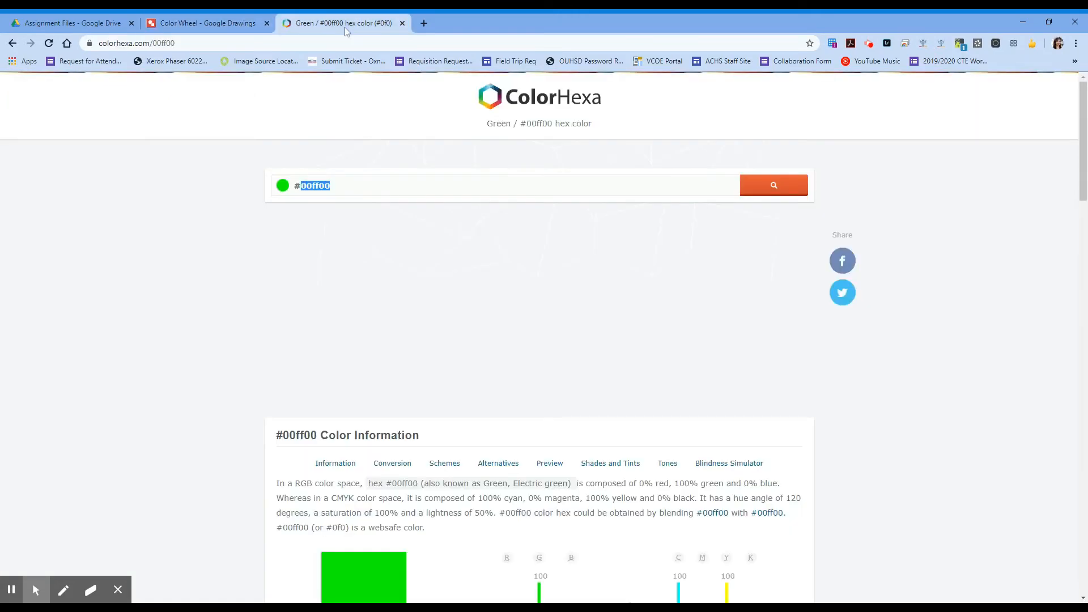
{"action": "double_click", "coordinate": [316, 185]}
{"action": "key", "text": "ctrl+c"}
{"action": "left_click", "coordinate": [190, 24]}
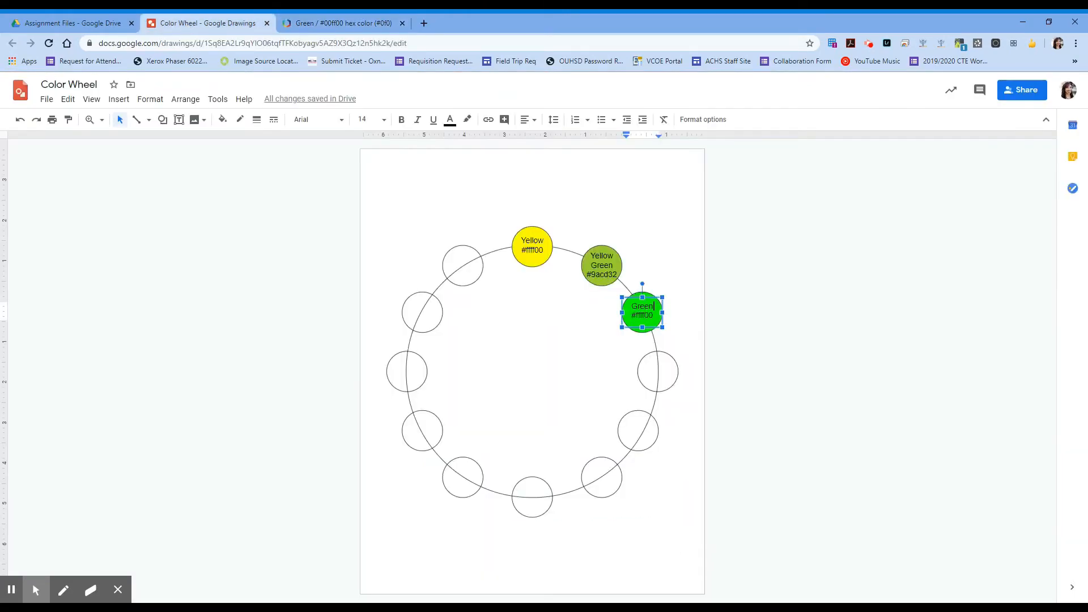
{"action": "double_click", "coordinate": [647, 317]}
{"action": "key", "text": "ctrl+v"}
- Select the small circle clockwise from green, switch to ColorHexa, look up "blue green" and copy its hex code without the # sign
{"action": "left_click", "coordinate": [662, 360]}
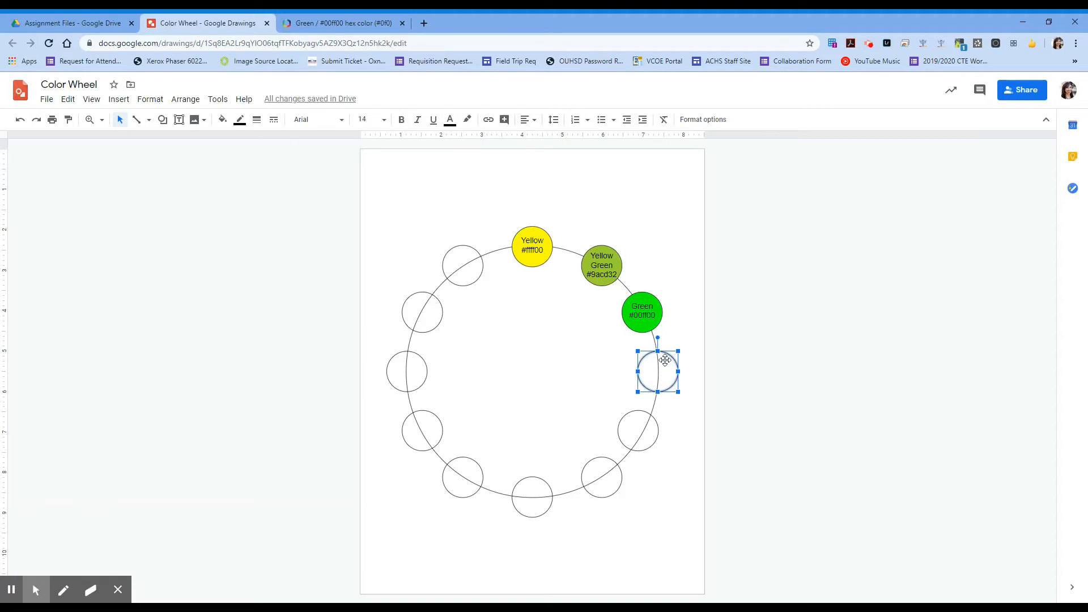
{"action": "left_click", "coordinate": [336, 22]}
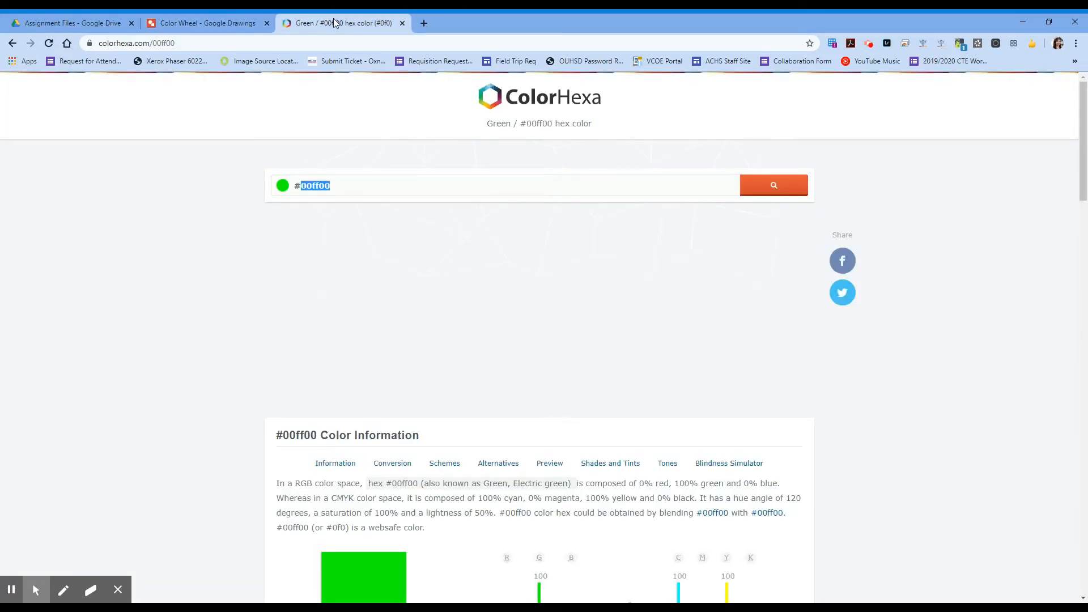
{"action": "left_click", "coordinate": [309, 183]}
{"action": "type", "text": "blue green"}
{"action": "key", "text": "Return"}
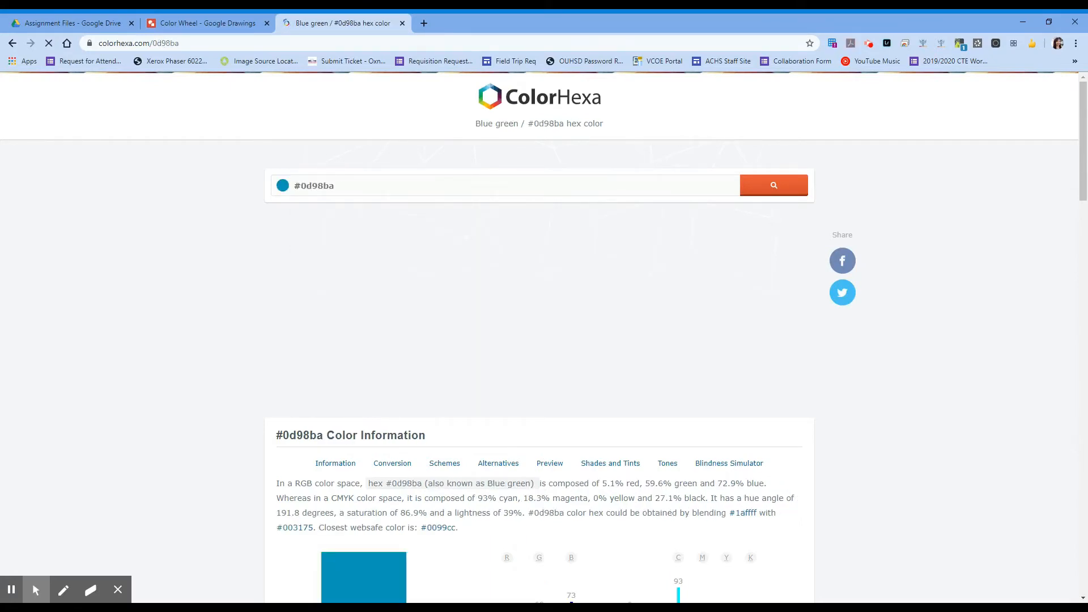
{"action": "double_click", "coordinate": [312, 185]}
{"action": "key", "text": "ctrl+c"}
- Return to the Color Wheel drawing and fill the selected circle with the custom color #0d98ba
{"action": "left_click", "coordinate": [192, 23]}
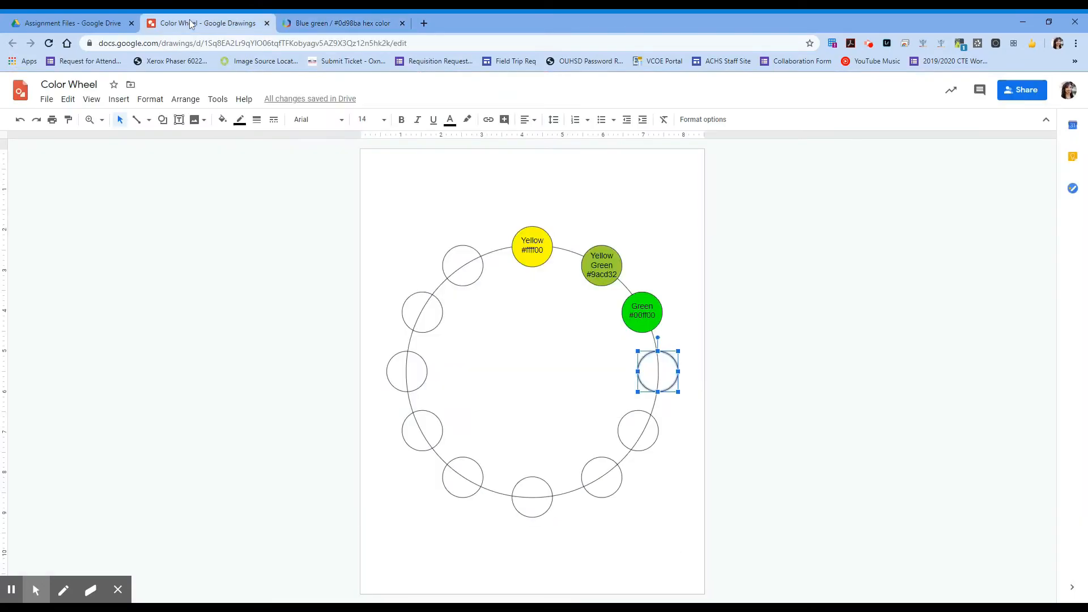
{"action": "left_click", "coordinate": [223, 120]}
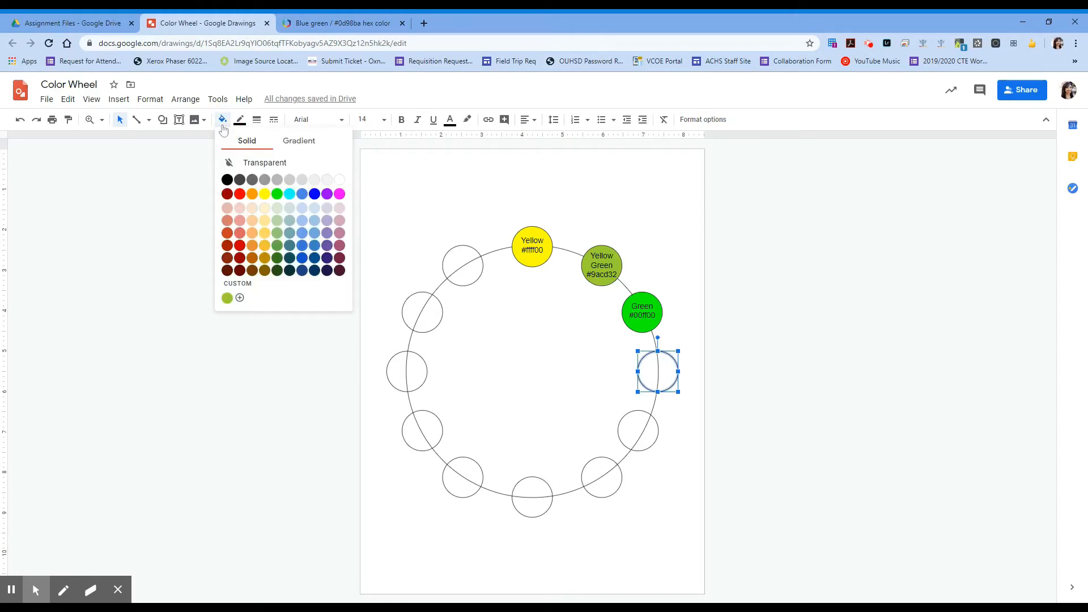
{"action": "left_click", "coordinate": [240, 298]}
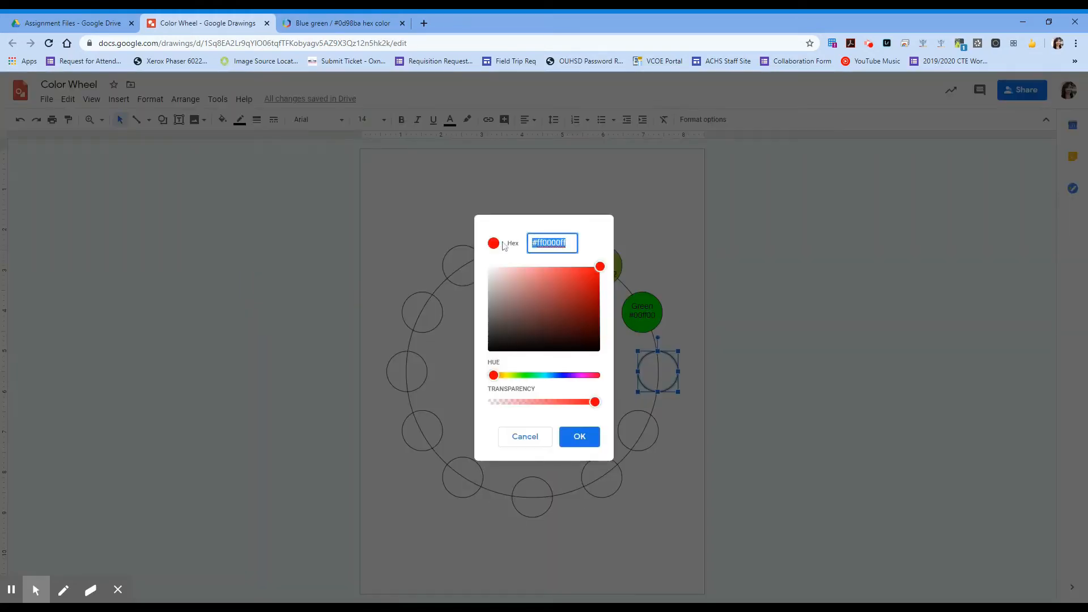
{"action": "key", "text": "ctrl+v"}
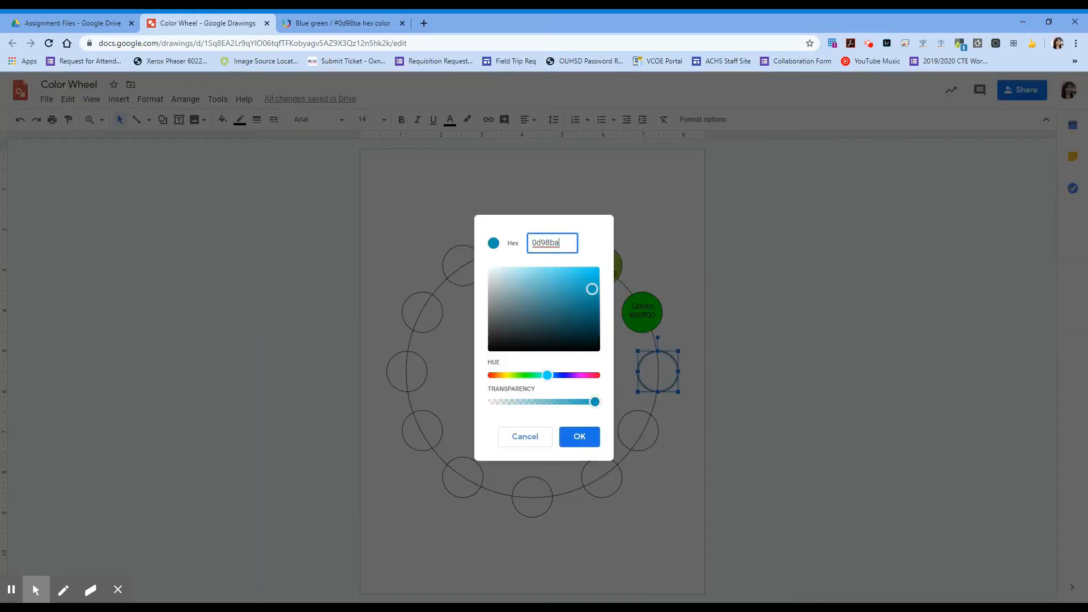
{"action": "left_click", "coordinate": [589, 438]}
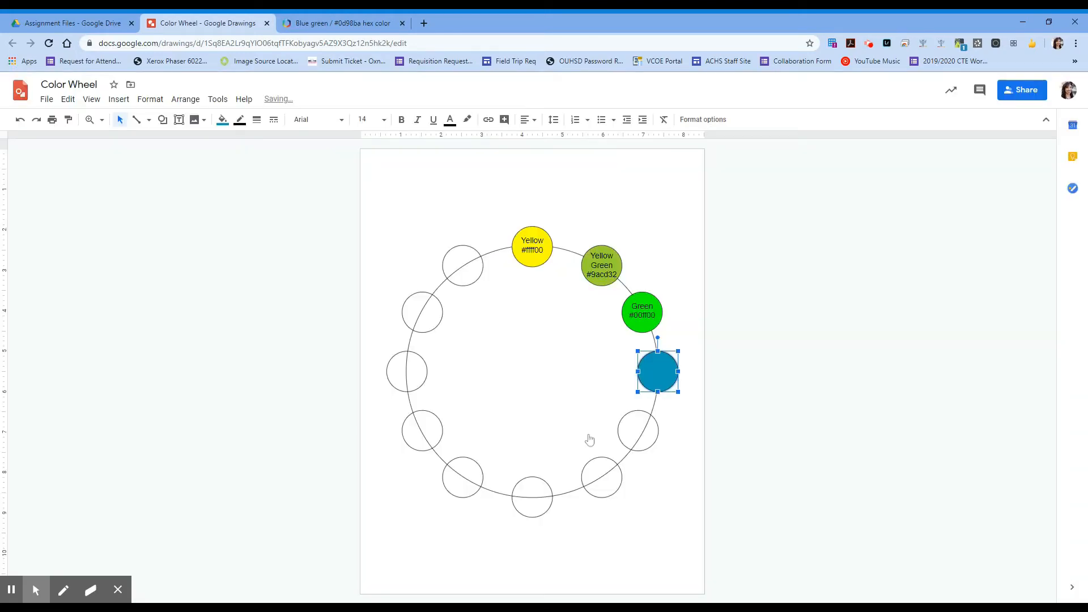
- Duplicate the yellow-green circle's three-line label and center the copy over the blue-green circle
{"action": "left_click", "coordinate": [605, 274]}
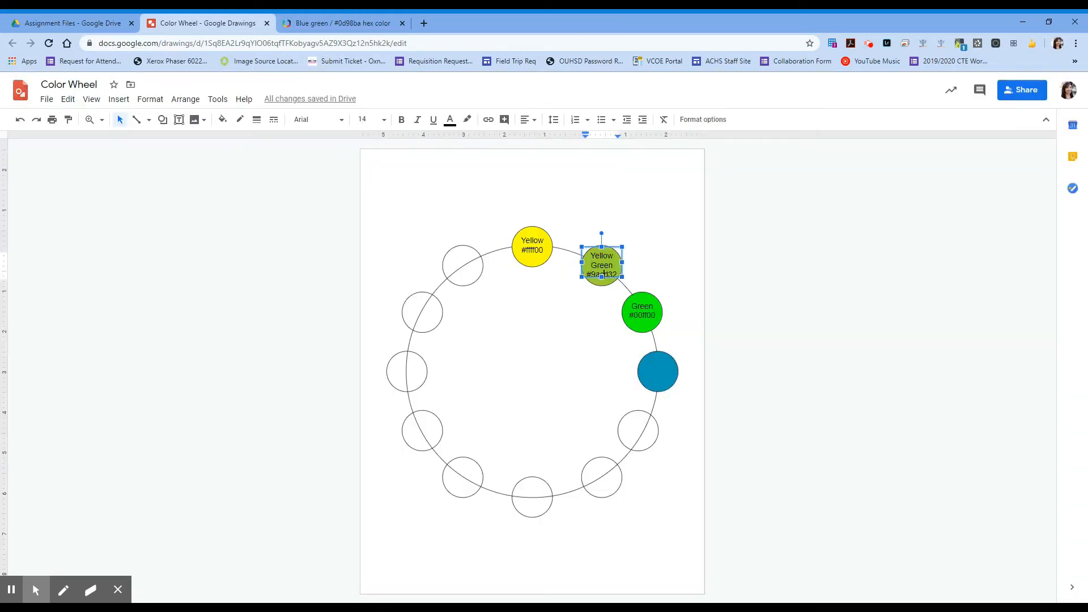
{"action": "left_click", "coordinate": [614, 247]}
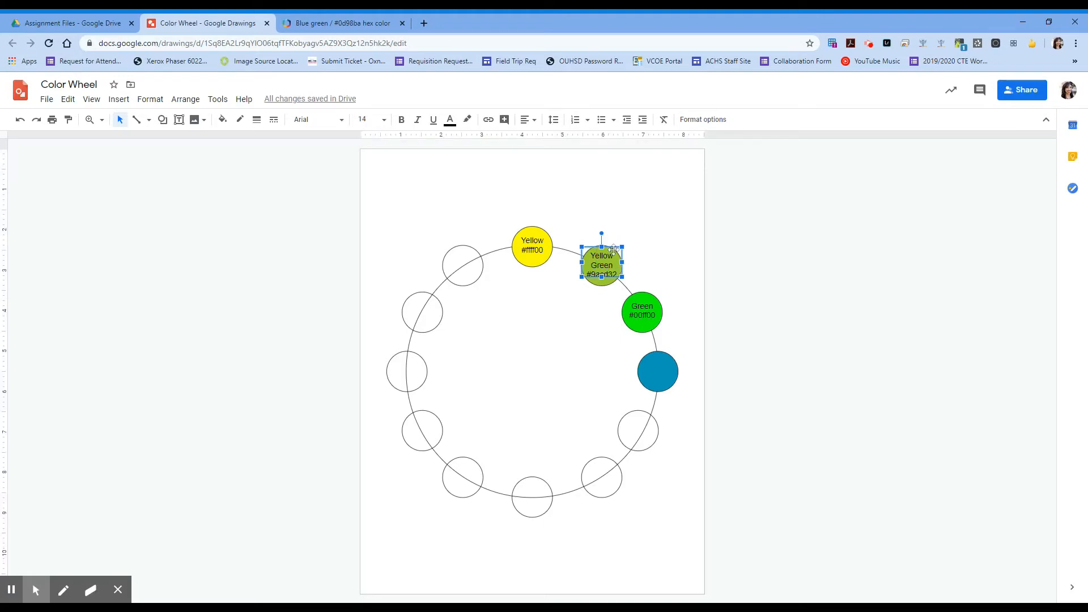
{"action": "key", "text": "ctrl+d"}
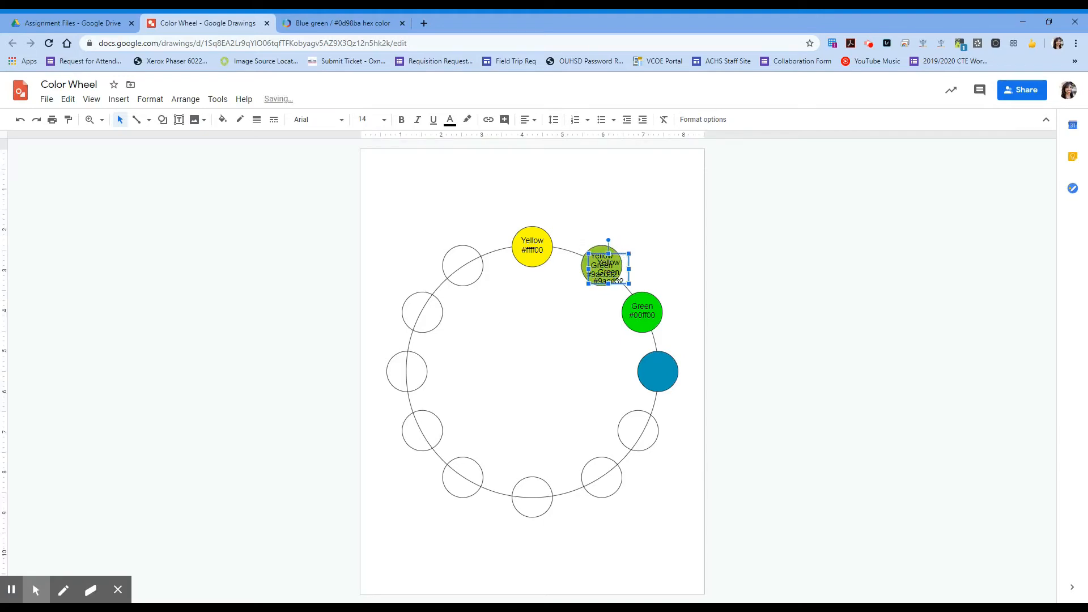
{"action": "left_click_drag", "start_coordinate": [623, 255], "coordinate": [657, 367]}
{"action": "left_click_drag", "start_coordinate": [659, 366], "coordinate": [675, 351]}
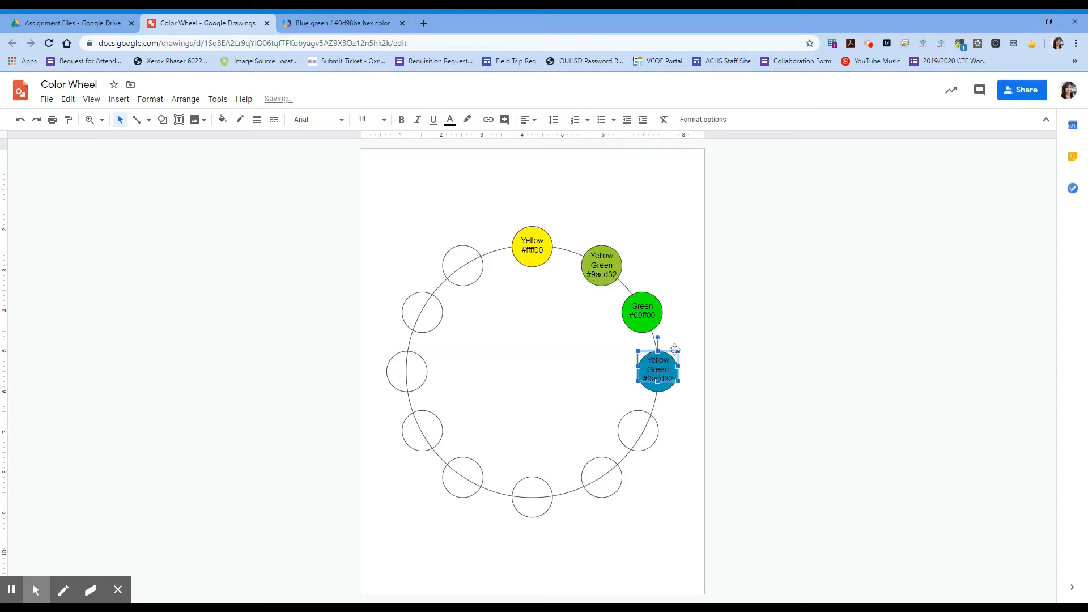
- Change the copied label on the blue-green circle to "Blue Green" with hex code #0d98ba
{"action": "double_click", "coordinate": [661, 360]}
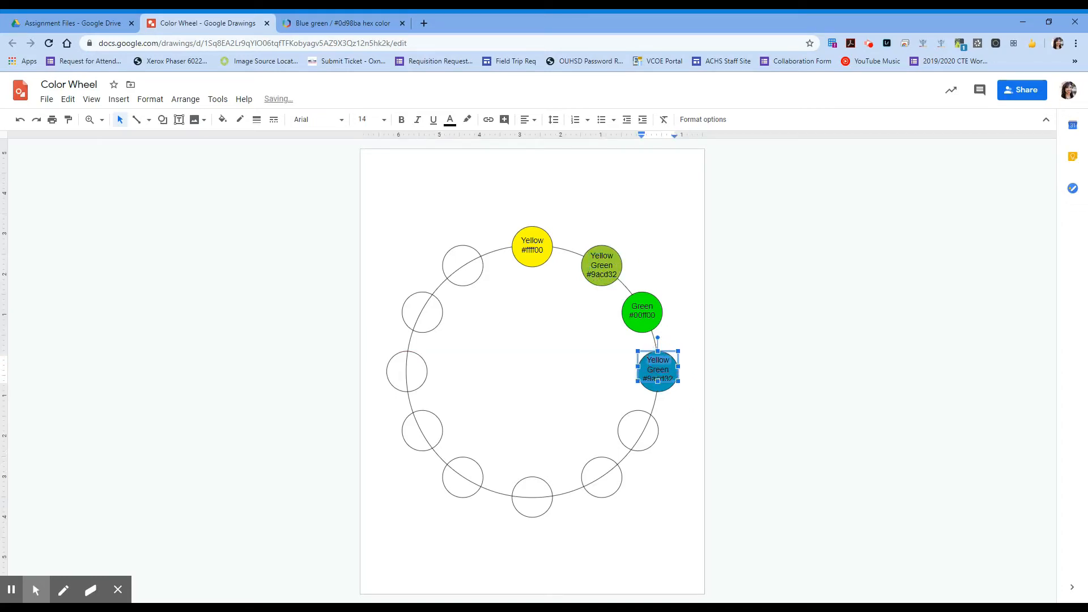
{"action": "type", "text": "b"}
{"action": "key", "text": "BackSpace"}
{"action": "type", "text": "Blue"}
{"action": "left_click", "coordinate": [343, 23]}
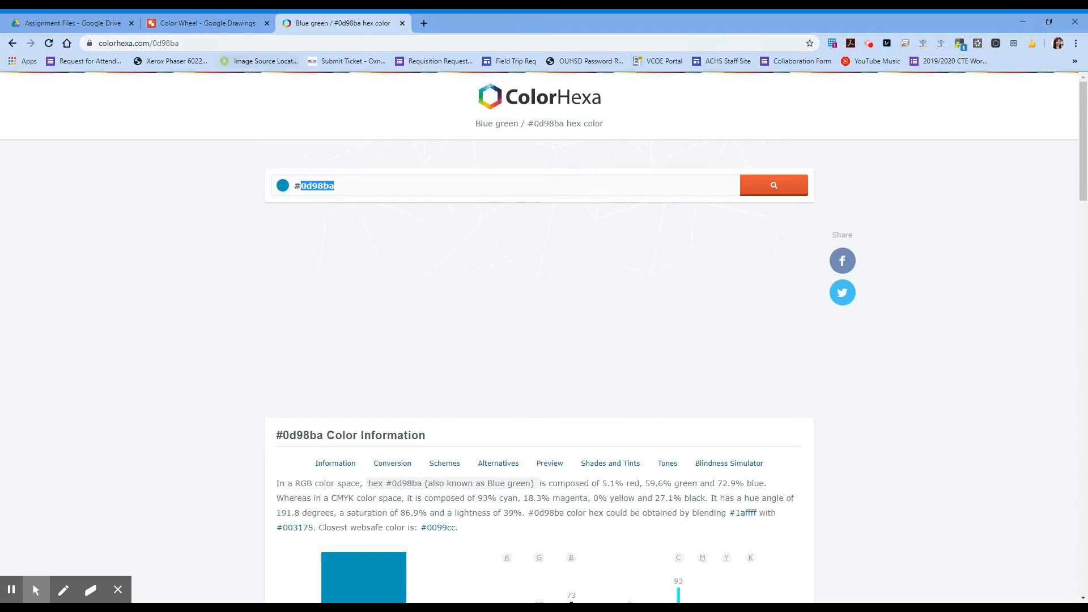
{"action": "left_click", "coordinate": [211, 25]}
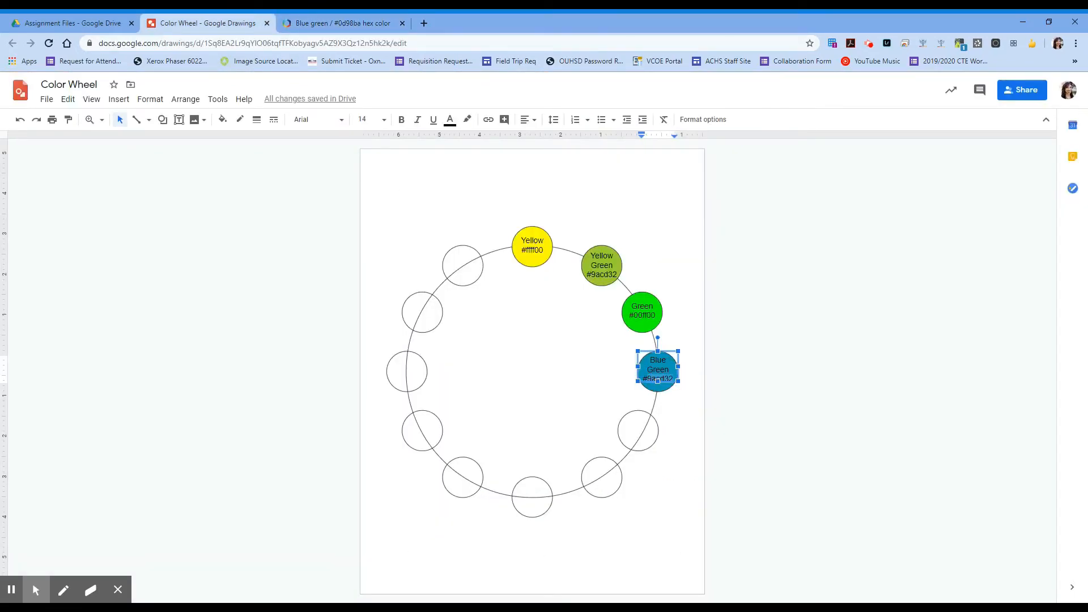
{"action": "key", "text": "ctrl+v"}
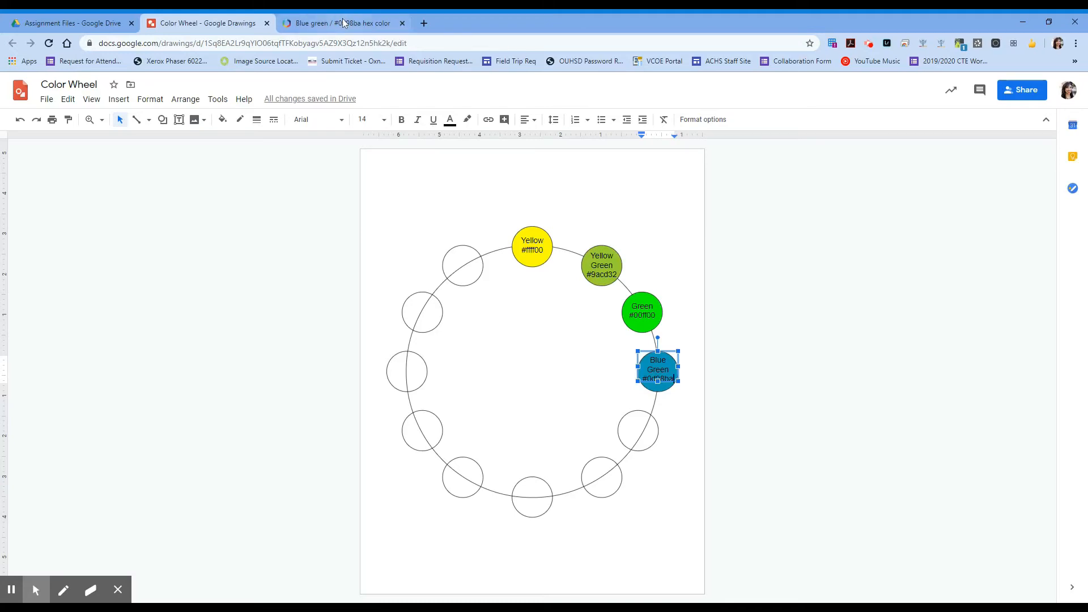
- Select the small circle clockwise from blue green, switch to ColorHexa, look up "blue" and copy its hex code without the # sign
{"action": "left_click", "coordinate": [638, 448]}
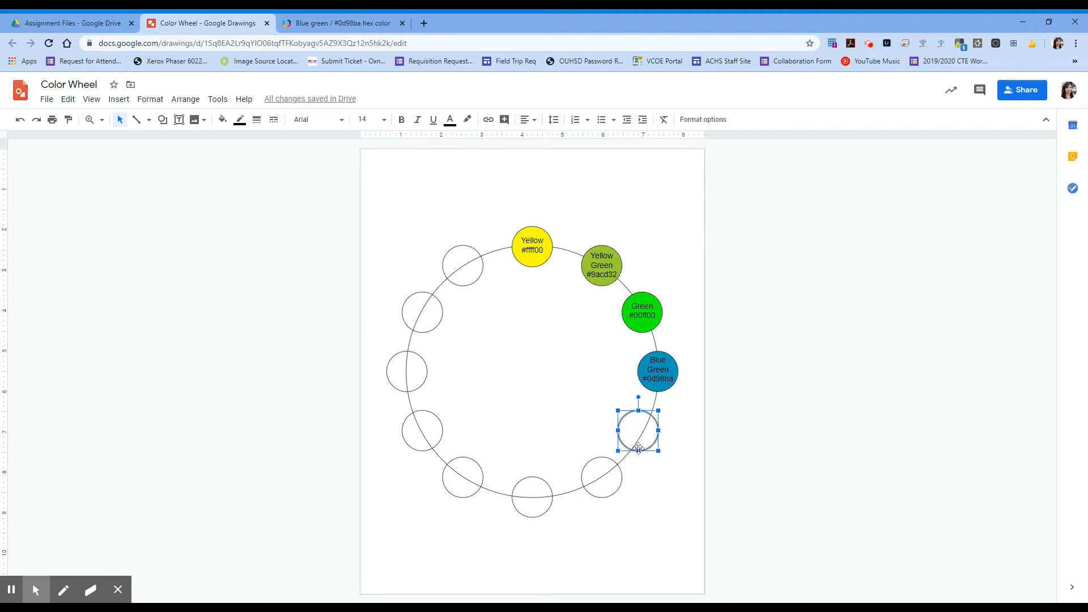
{"action": "left_click", "coordinate": [321, 23]}
{"action": "triple_click", "coordinate": [309, 187]}
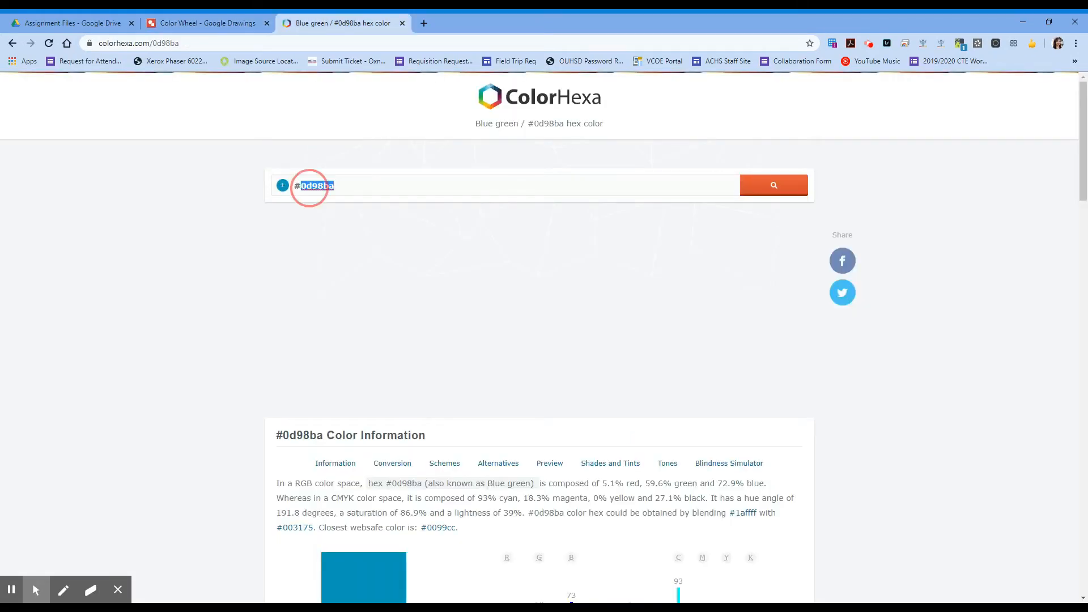
{"action": "type", "text": "blue"}
{"action": "key", "text": "Return"}
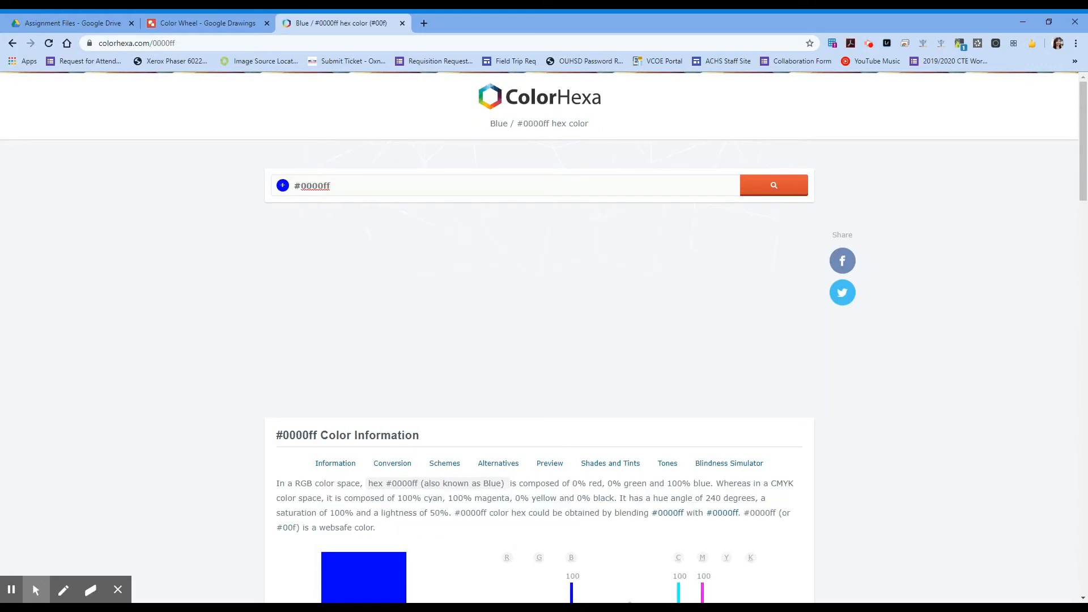
{"action": "double_click", "coordinate": [303, 185]}
- Return to the Color Wheel drawing and fill the selected circle with the custom color #0000ff
{"action": "left_click", "coordinate": [220, 23]}
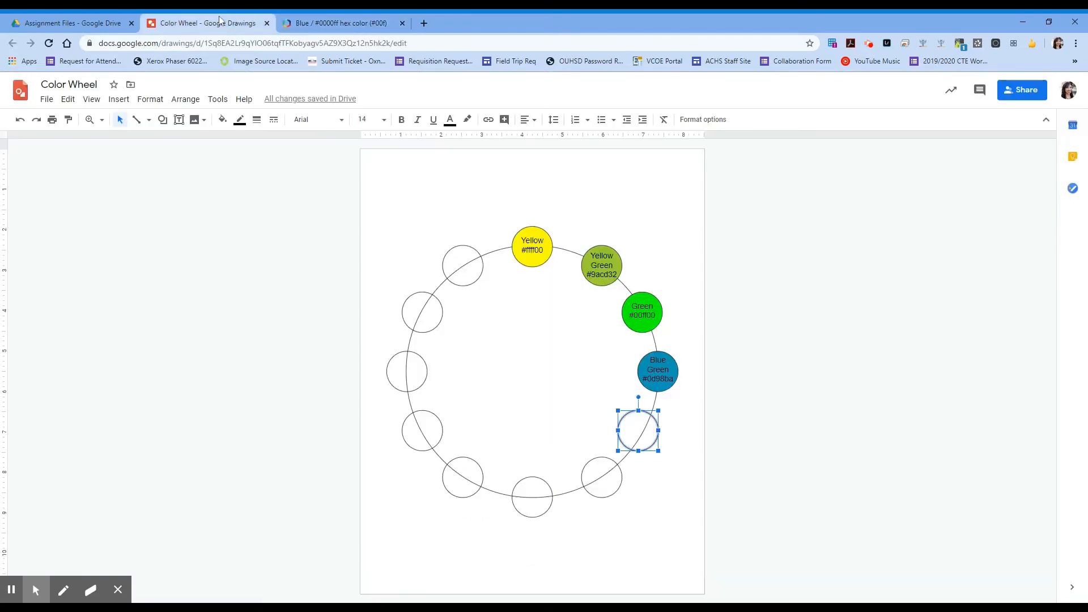
{"action": "left_click", "coordinate": [225, 121]}
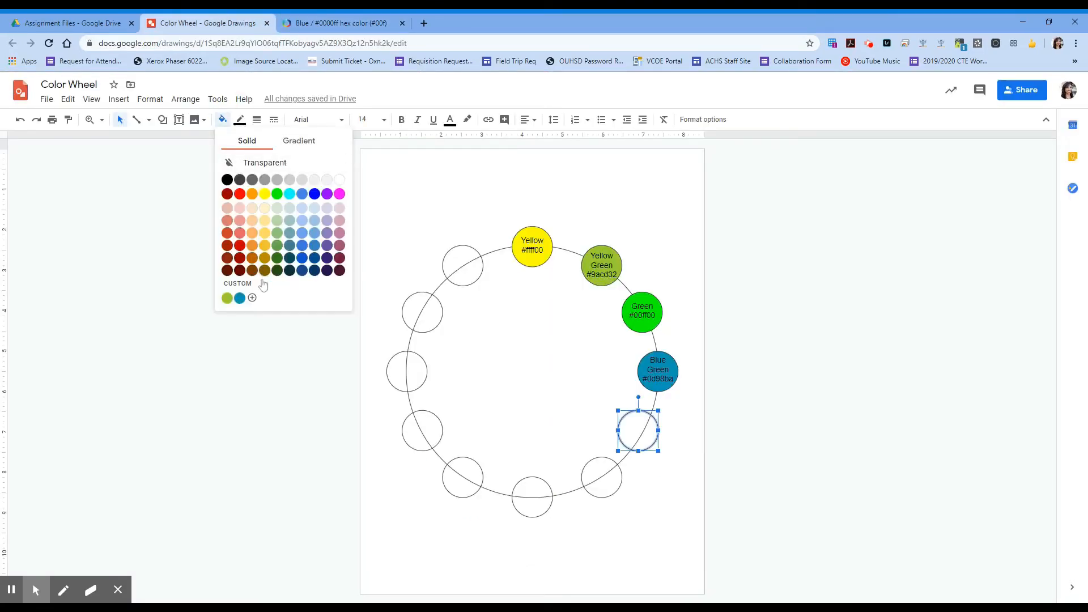
{"action": "left_click", "coordinate": [252, 297]}
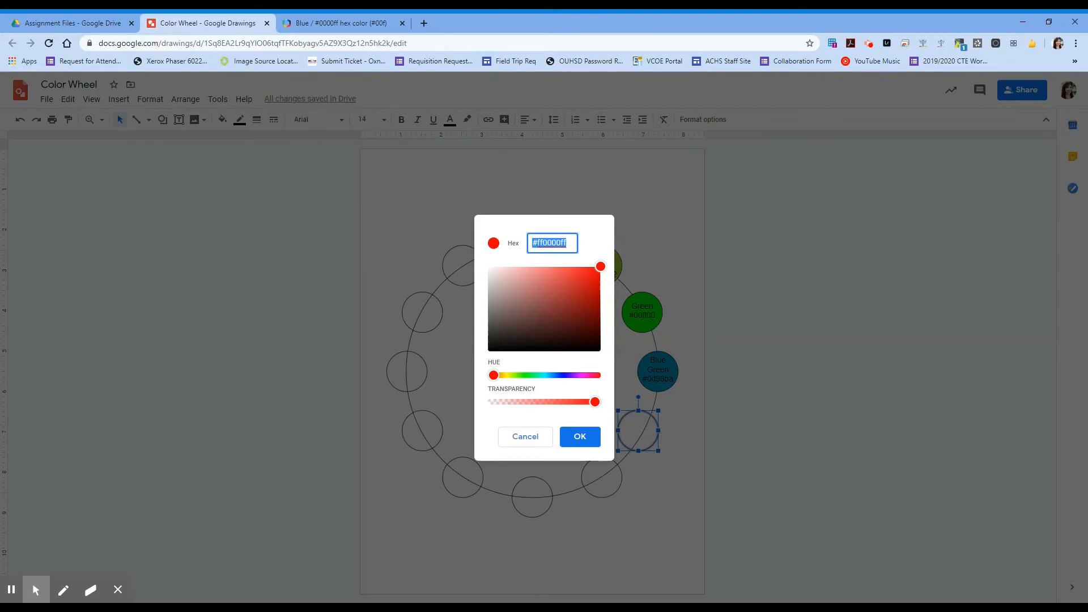
{"action": "type", "text": "#0000ff"}
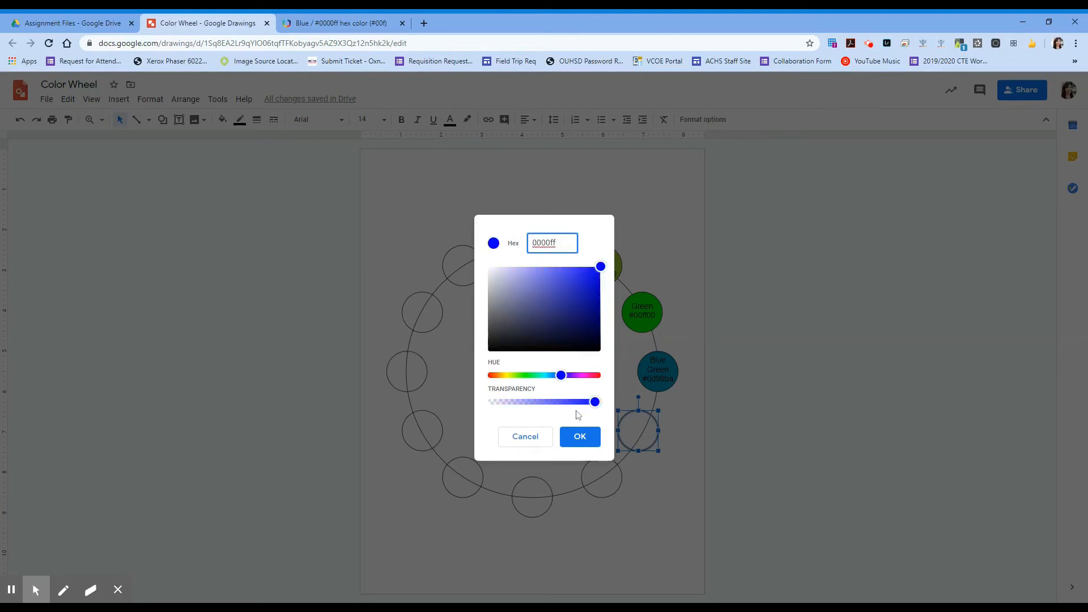
{"action": "left_click", "coordinate": [579, 437]}
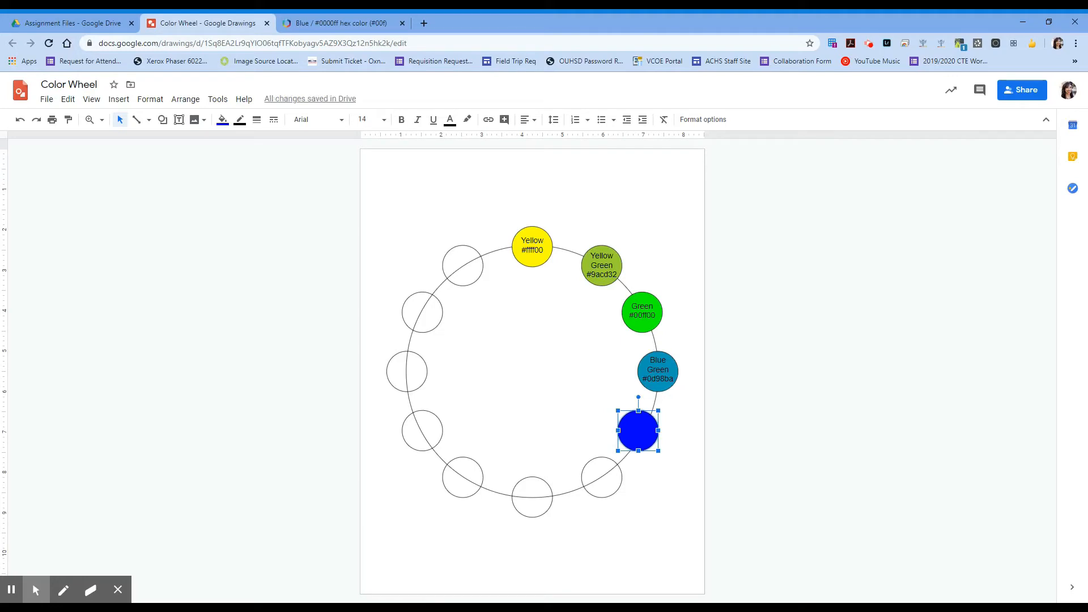
- Duplicate the green circle's two-line label and center the copy over the blue circle
{"action": "left_click", "coordinate": [636, 300]}
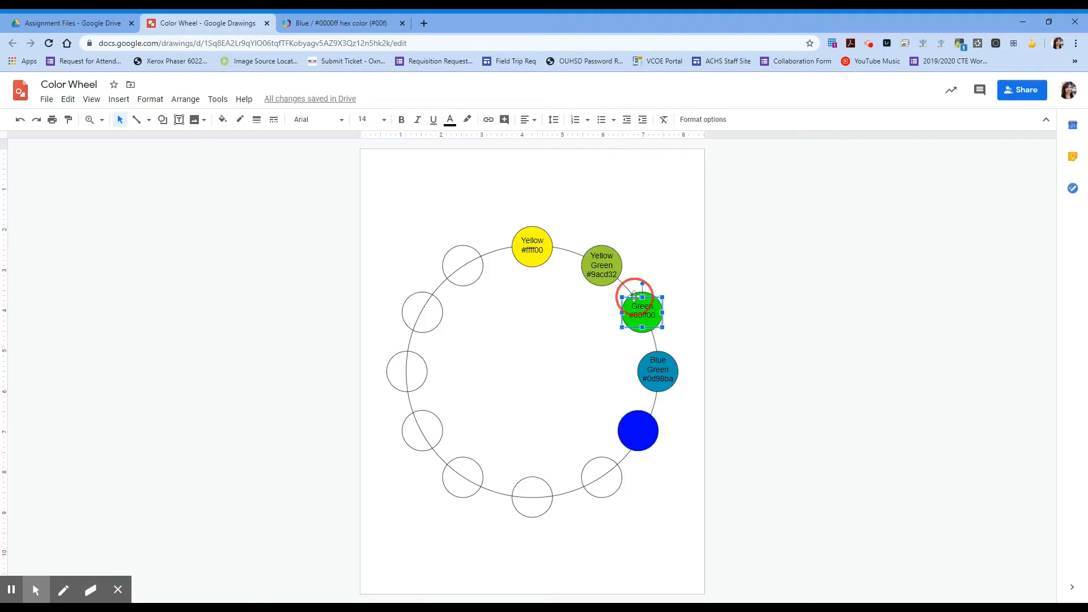
{"action": "key", "text": "ctrl+d"}
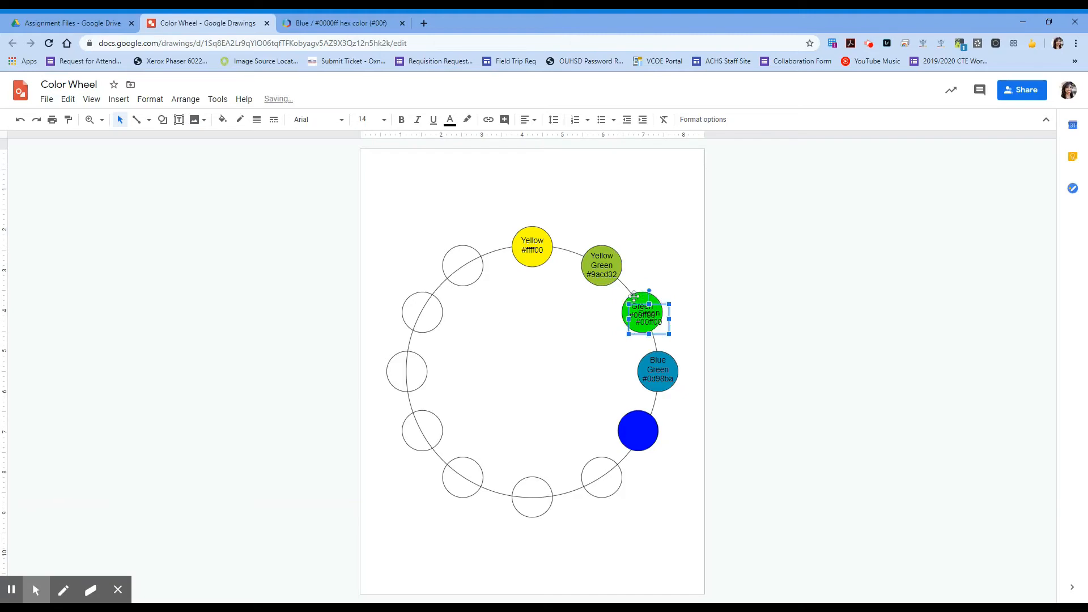
{"action": "left_click", "coordinate": [639, 336]}
{"action": "left_click_drag", "start_coordinate": [639, 336], "coordinate": [627, 447]}
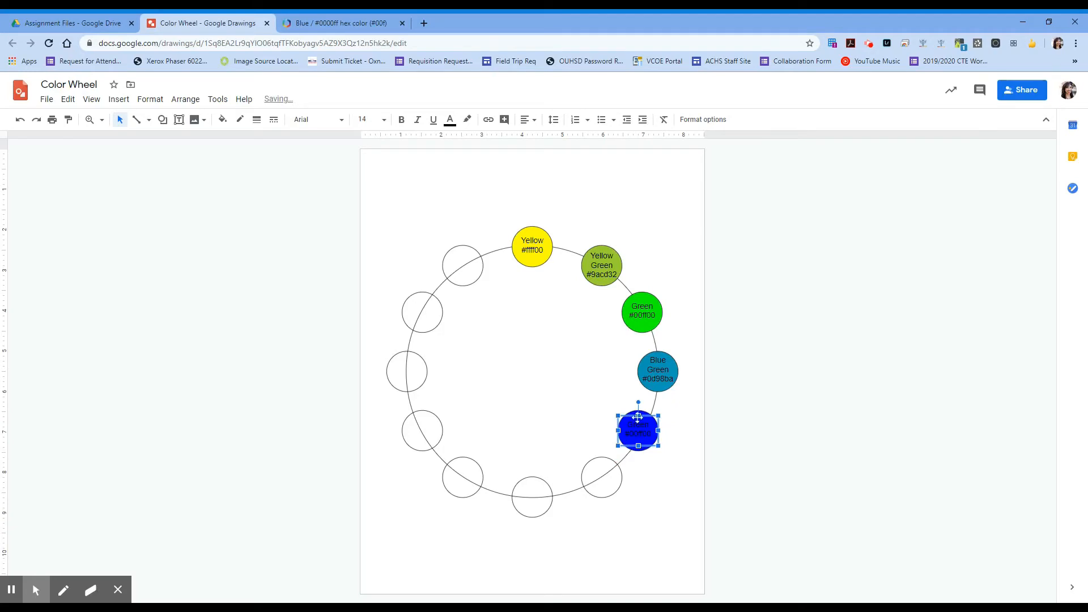
- Change the copied label on the blue circle to "Blue" with hex code #0000ff
{"action": "double_click", "coordinate": [639, 425]}
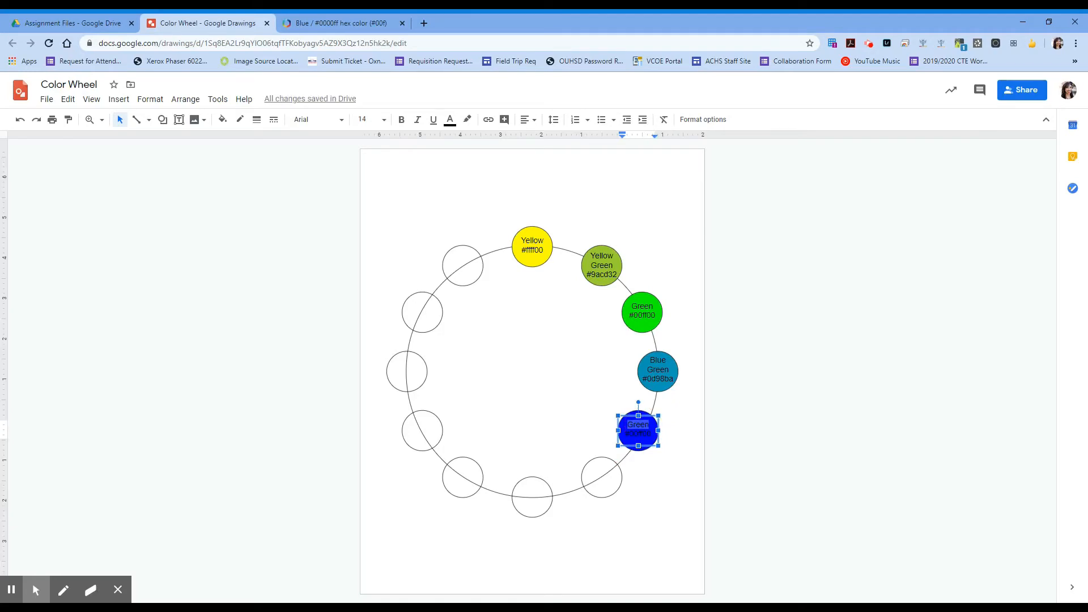
{"action": "type", "text": "Blue"}
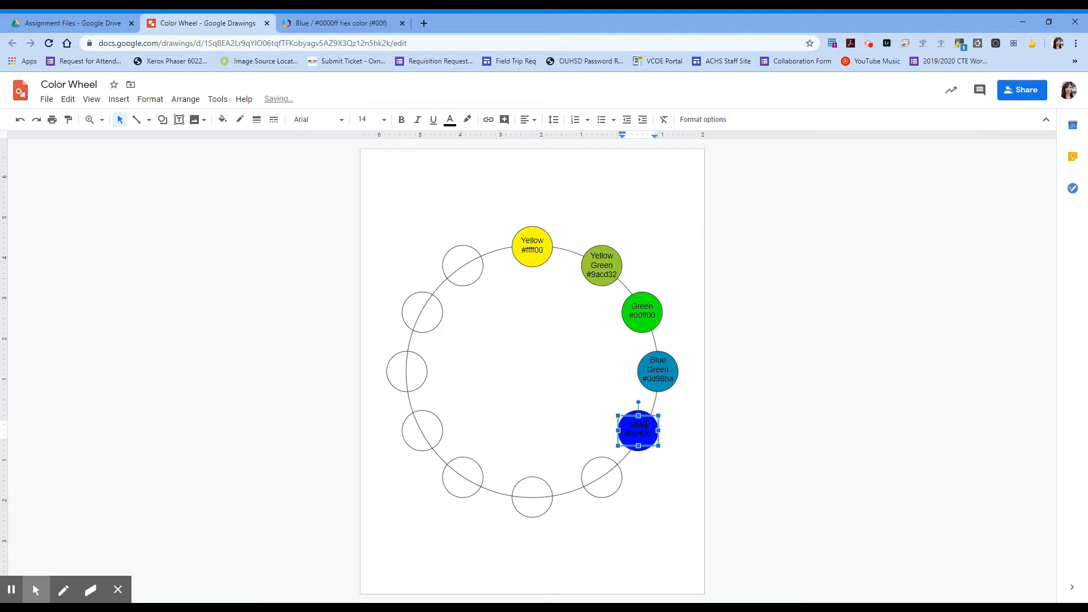
{"action": "left_click", "coordinate": [342, 27]}
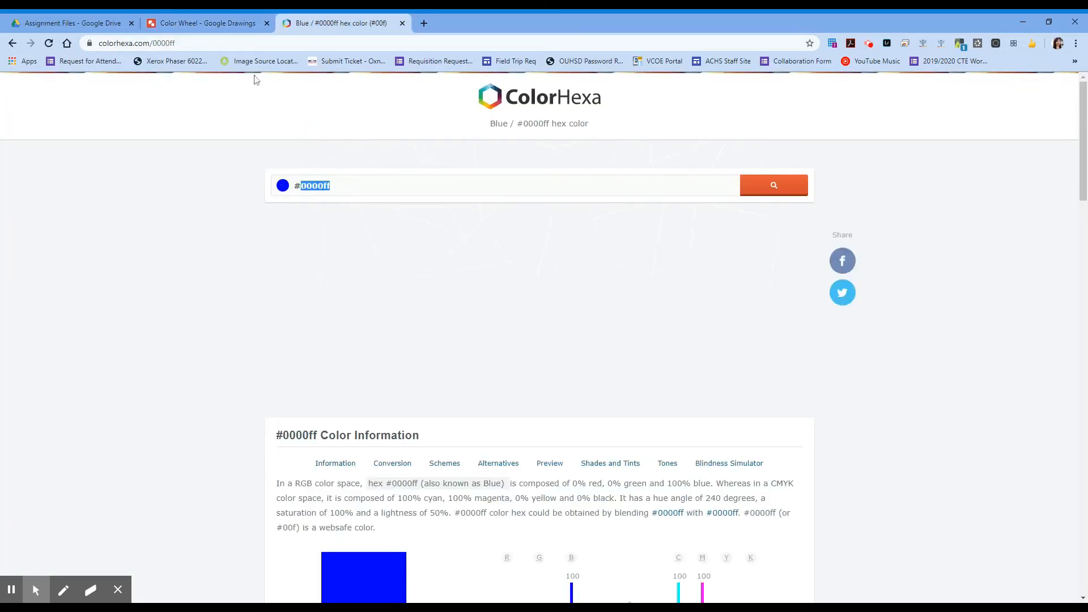
{"action": "left_click", "coordinate": [209, 25]}
{"action": "left_click", "coordinate": [647, 425]}
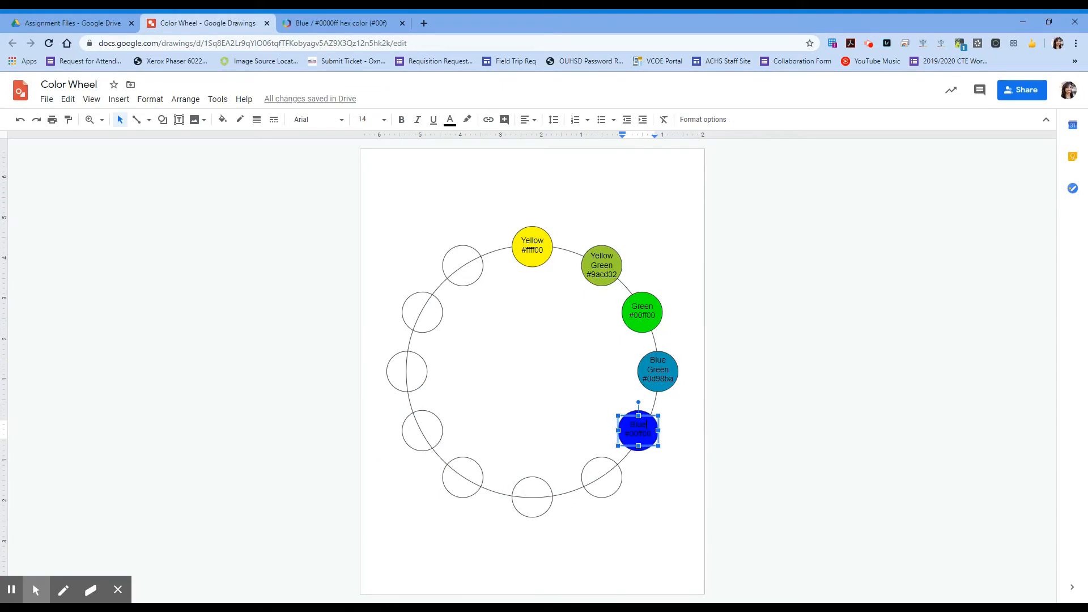
{"action": "double_click", "coordinate": [640, 434]}
{"action": "type", "text": "#0000ff"}
- Make the text of the blue circle's label white and deselect it
{"action": "left_click", "coordinate": [451, 122]}
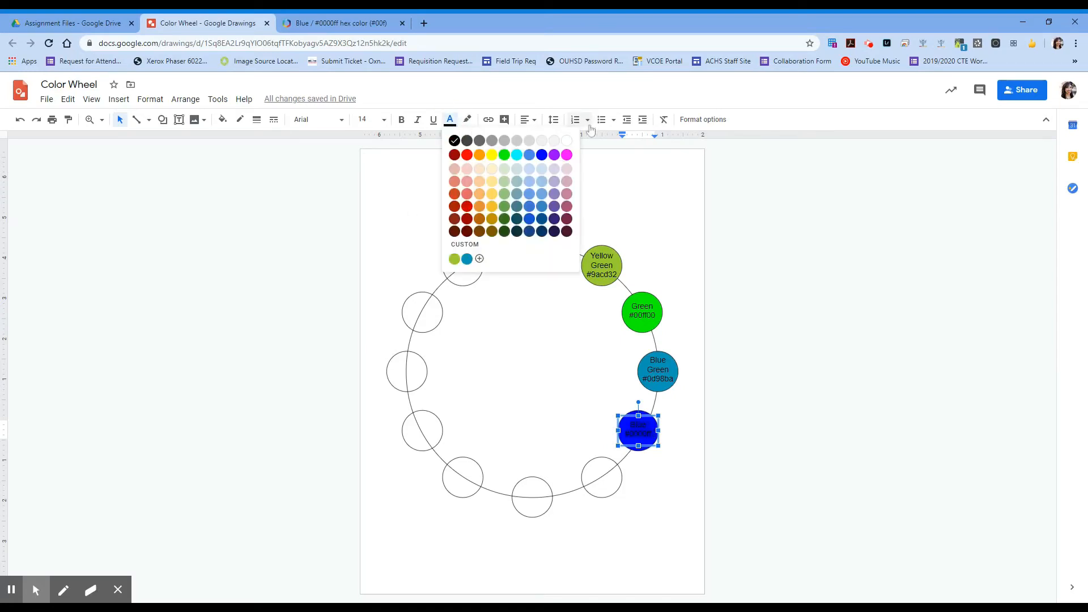
{"action": "left_click", "coordinate": [567, 140]}
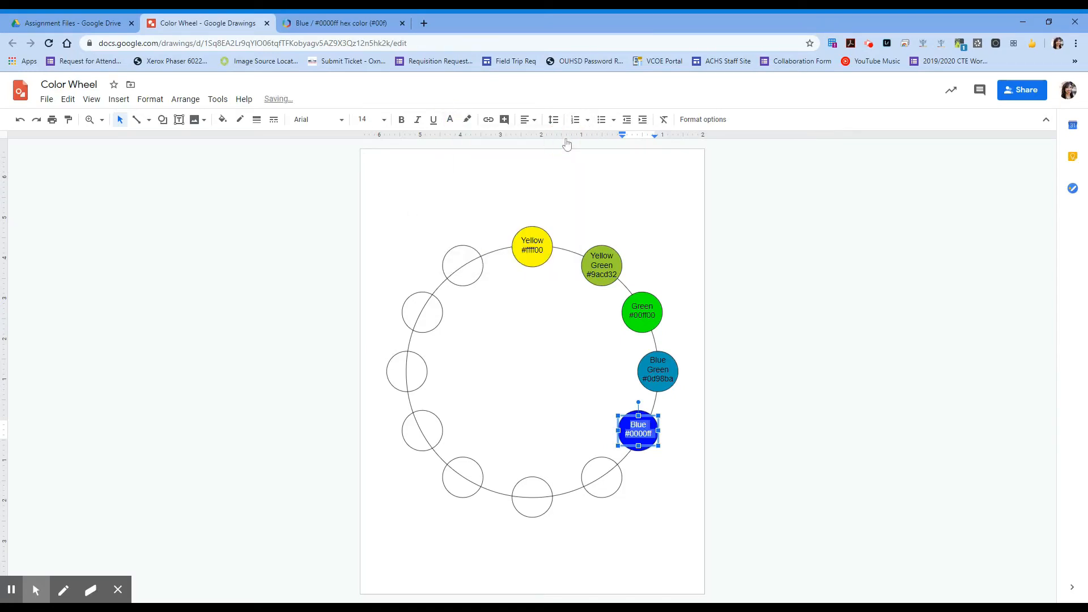
{"action": "left_click", "coordinate": [676, 440]}
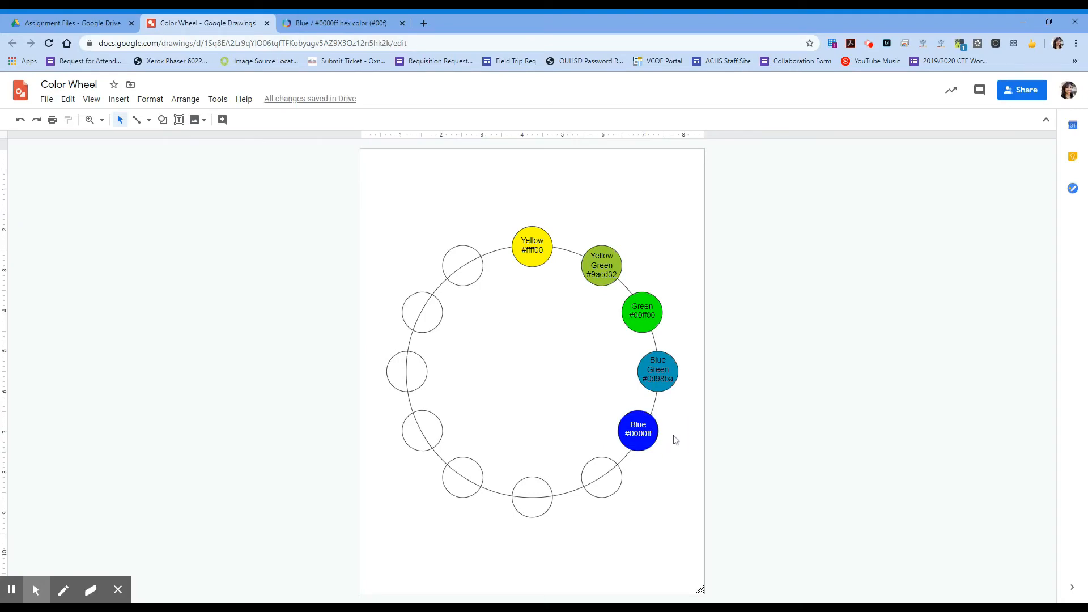
- Select the small circle clockwise from blue, switch to ColorHexa, look up "blue violet" and copy its hex code without the # sign
{"action": "left_click", "coordinate": [596, 484]}
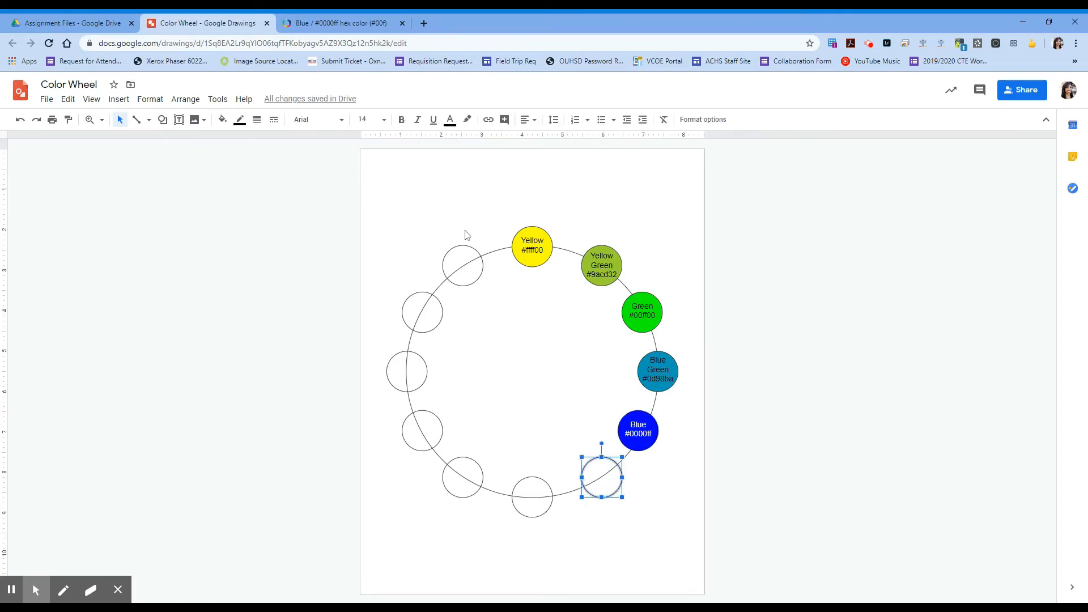
{"action": "left_click", "coordinate": [354, 23]}
{"action": "triple_click", "coordinate": [308, 187]}
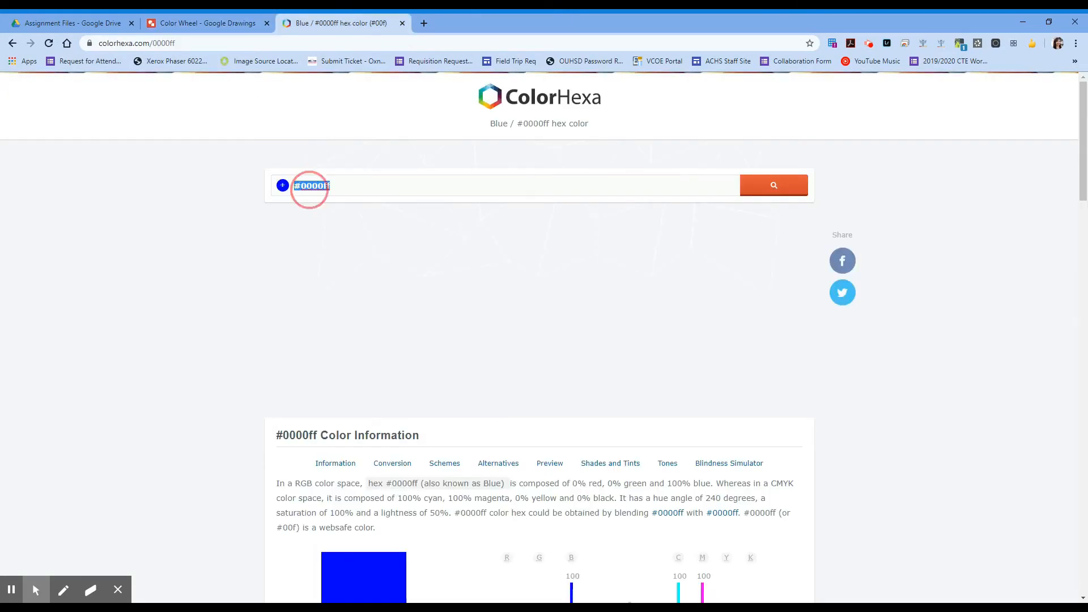
{"action": "type", "text": "blue violet"}
{"action": "key", "text": "Return"}
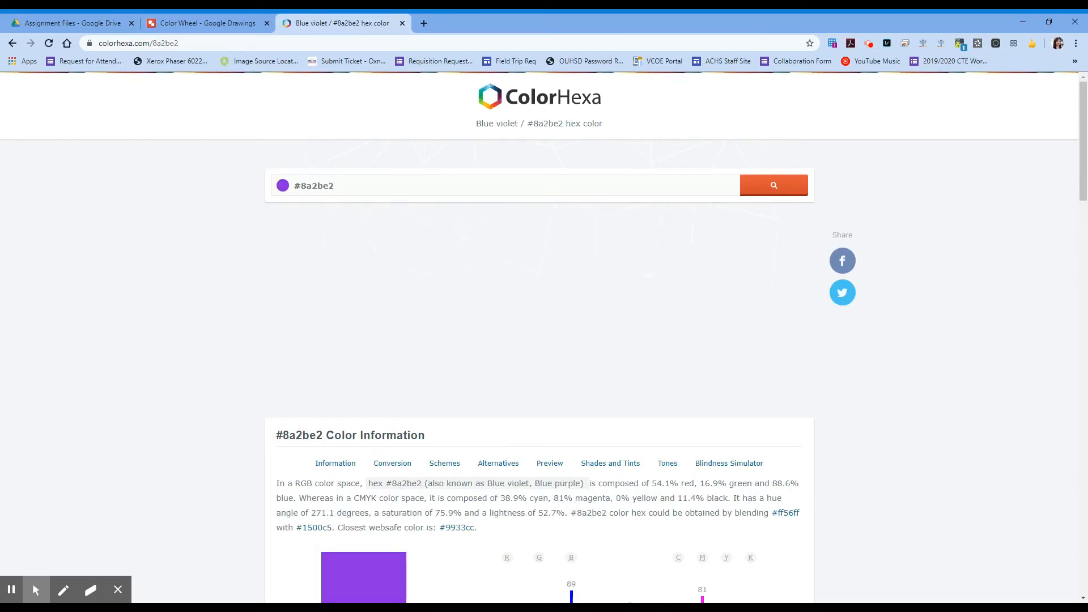
{"action": "double_click", "coordinate": [315, 185]}
{"action": "key", "text": "ctrl+c"}
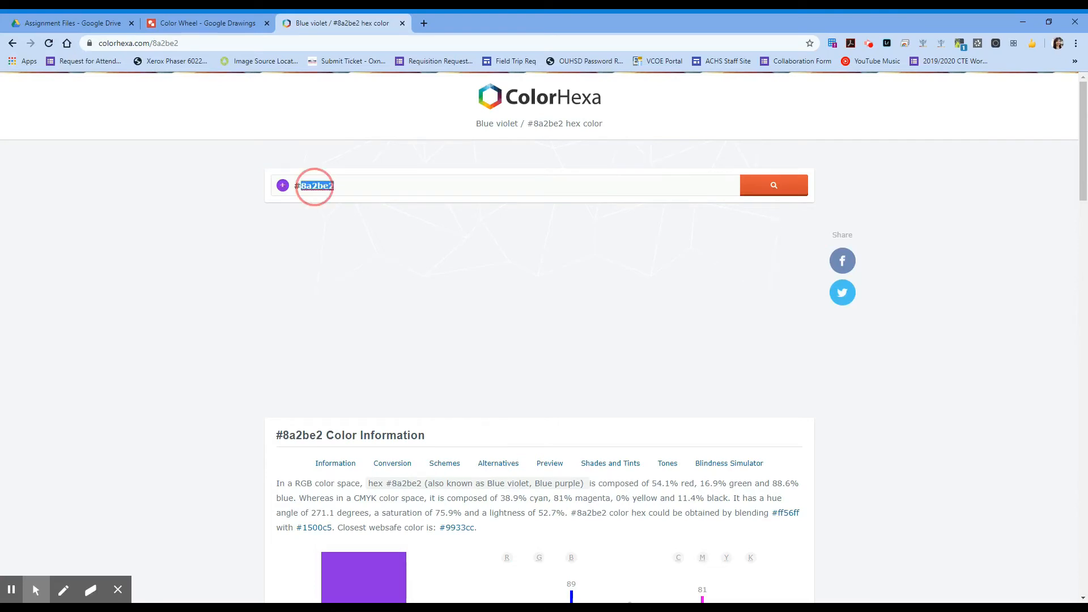
- Return to the Color Wheel drawing and fill the selected circle with the custom color 8a2be2
{"action": "left_click", "coordinate": [232, 24]}
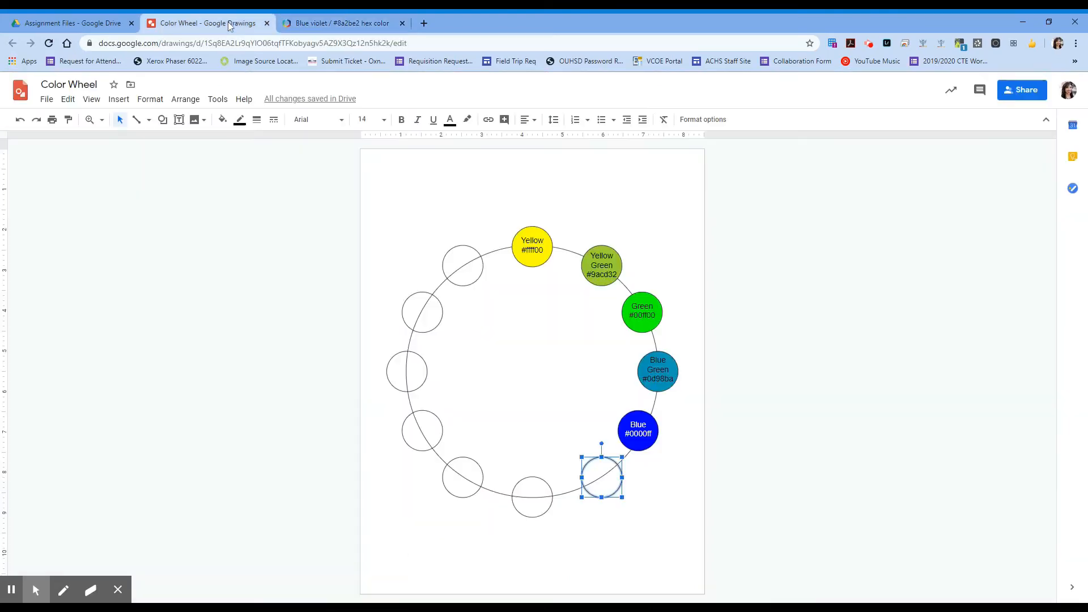
{"action": "left_click", "coordinate": [222, 120]}
{"action": "left_click", "coordinate": [253, 298]}
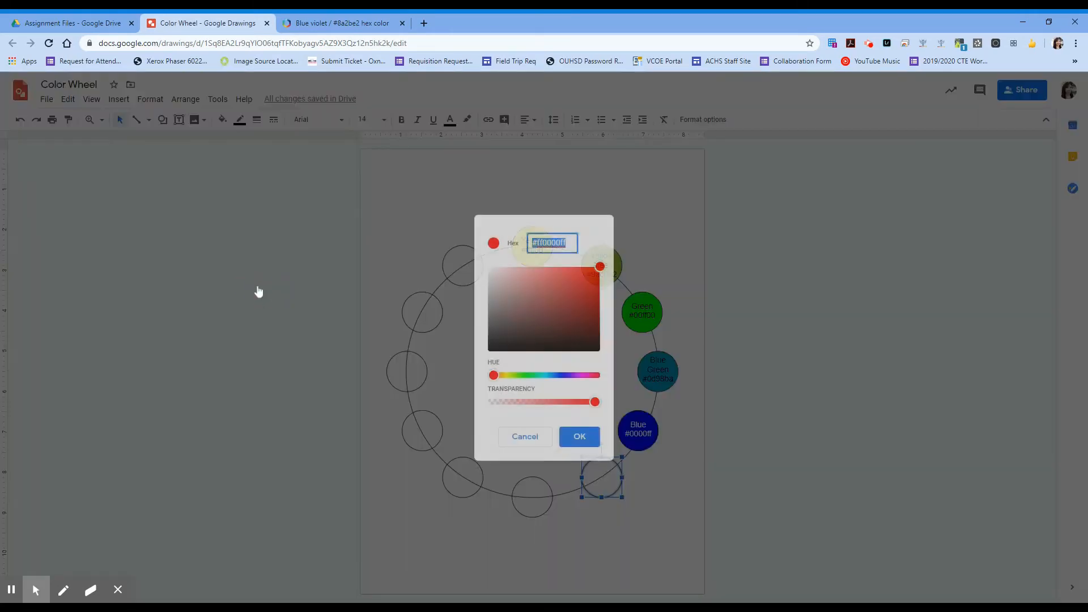
{"action": "key", "text": "ctrl+v"}
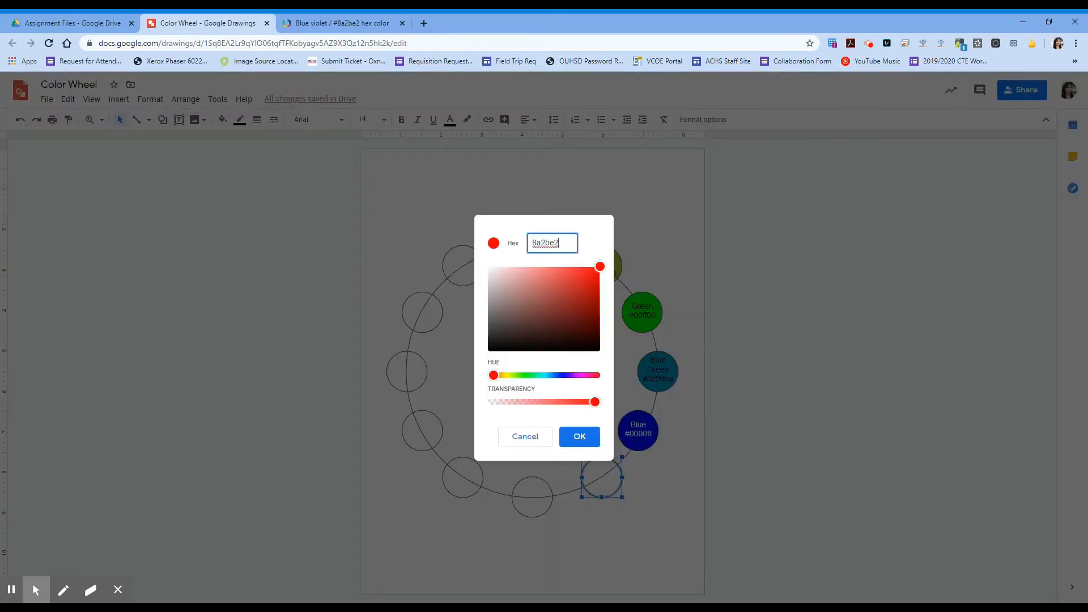
{"action": "left_click", "coordinate": [590, 442]}
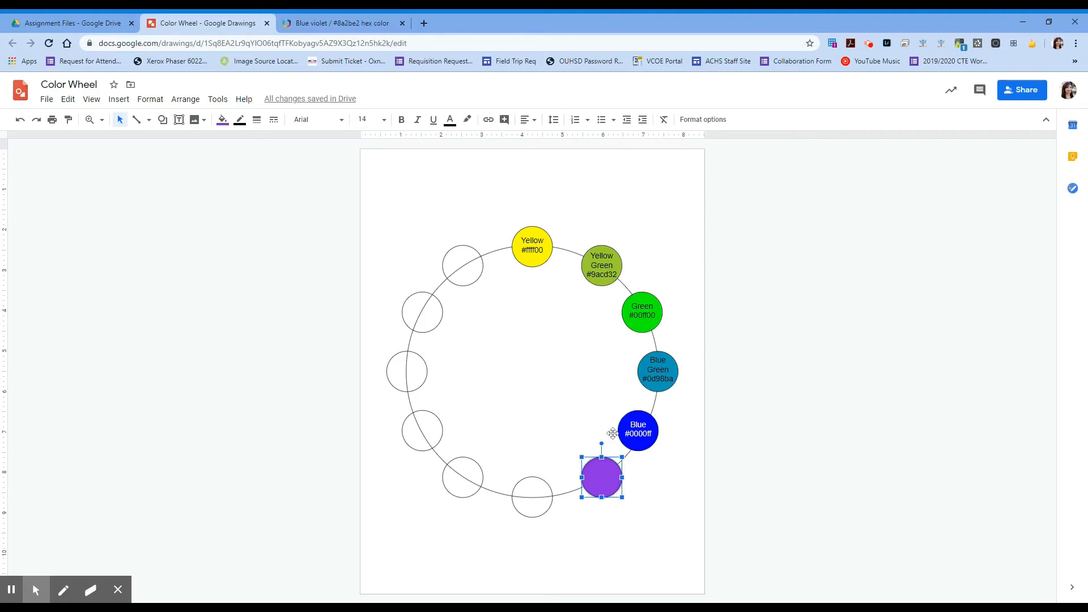
- Duplicate the blue-green circle's three-line label and place the copy over the blue-violet circle
{"action": "left_click", "coordinate": [657, 374]}
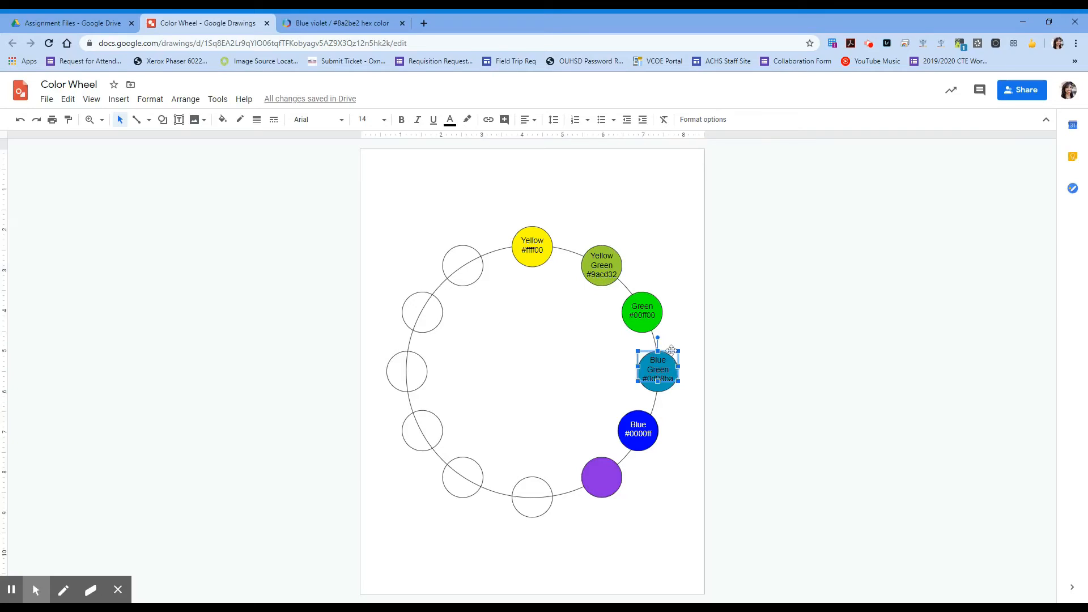
{"action": "key", "text": "ctrl+d"}
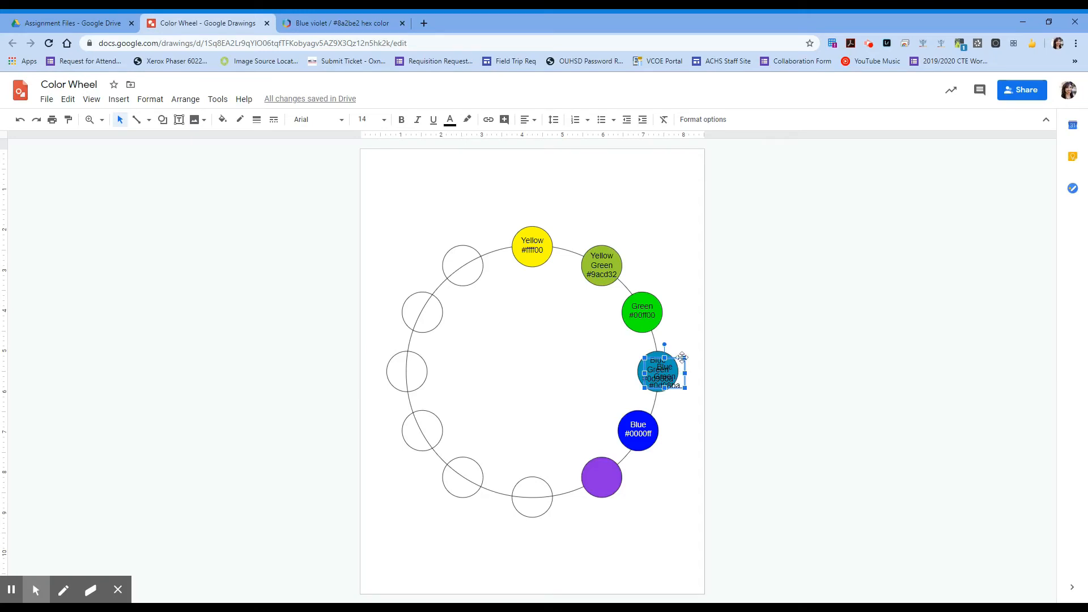
{"action": "mouse_move", "coordinate": [682, 358]}
{"action": "left_mouse_down"}
{"action": "mouse_move", "coordinate": [573, 488]}
{"action": "mouse_move", "coordinate": [614, 472]}
{"action": "mouse_move", "coordinate": [602, 472]}
{"action": "mouse_move", "coordinate": [623, 452]}
{"action": "mouse_move", "coordinate": [617, 460]}
{"action": "left_mouse_up"}
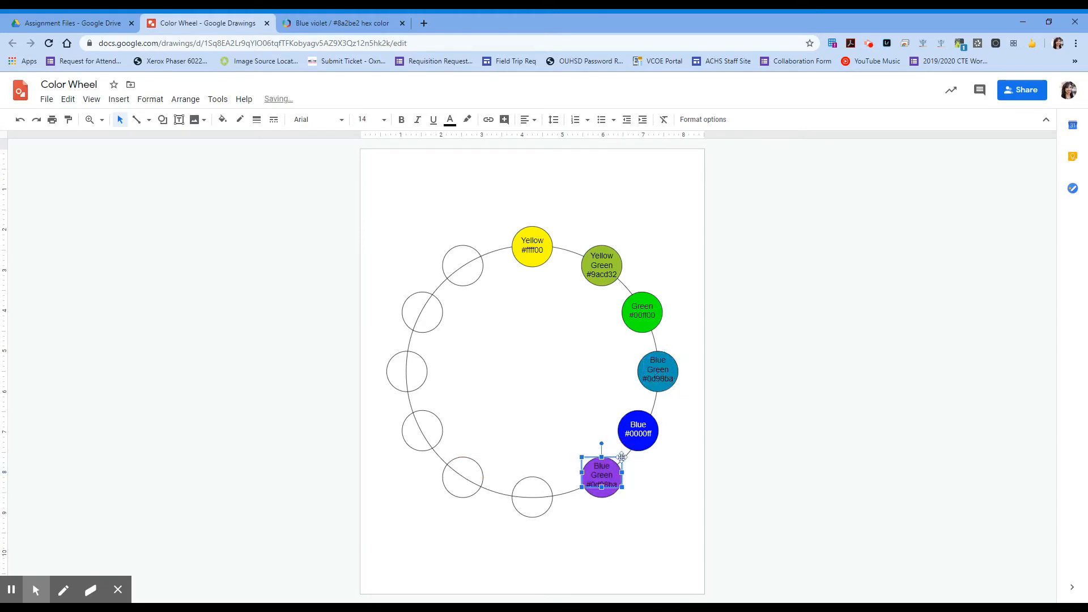
- Change the copied label on the blue-violet circle to "Blue Violet" with hex code #8a2be2
{"action": "double_click", "coordinate": [602, 475]}
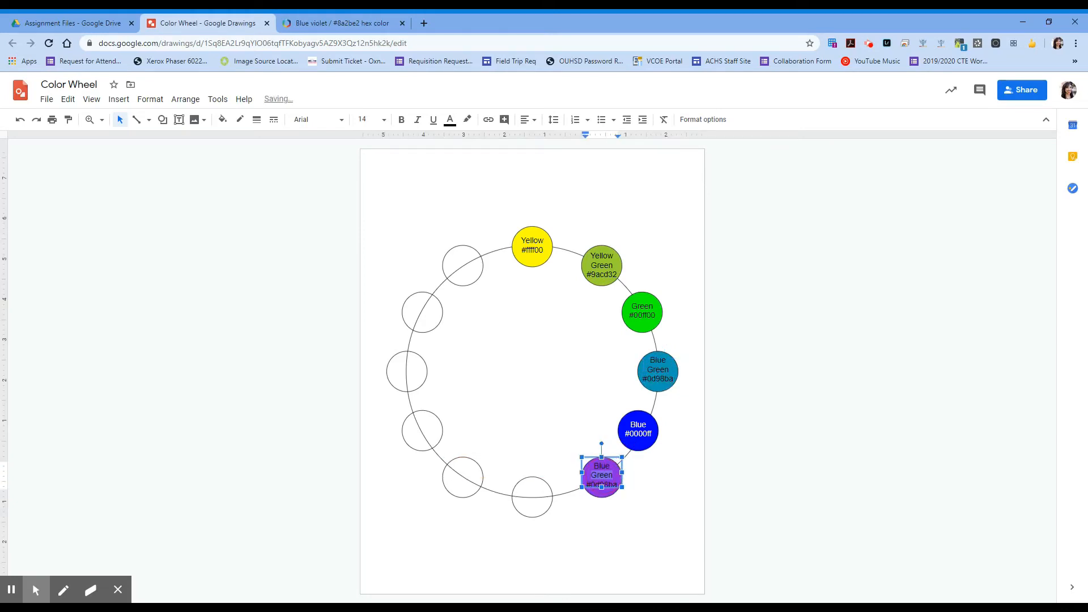
{"action": "type", "text": "Violet"}
{"action": "left_click", "coordinate": [340, 23]}
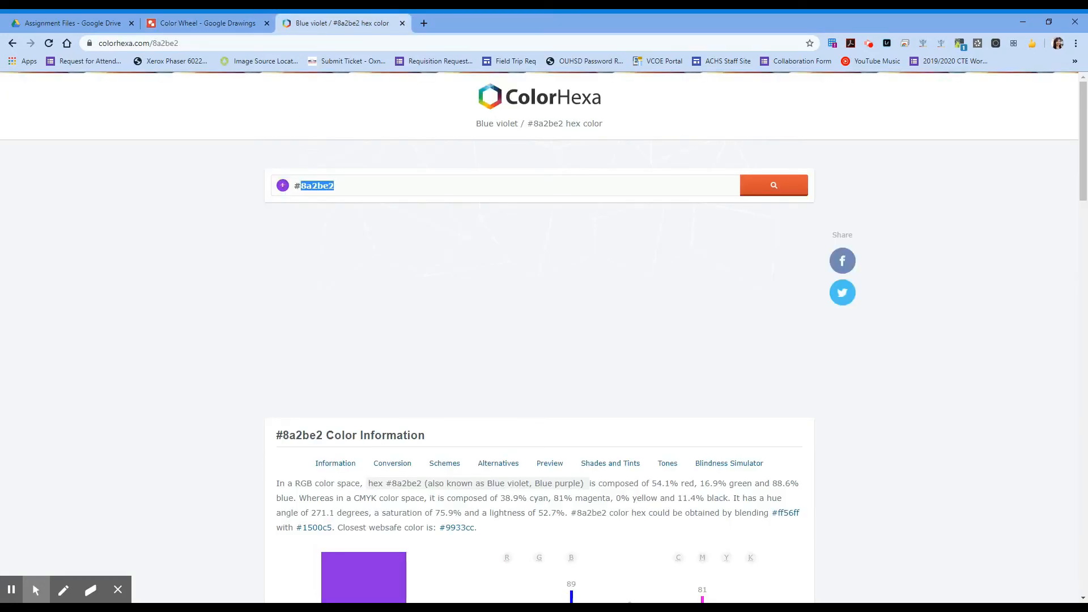
{"action": "left_click", "coordinate": [207, 24]}
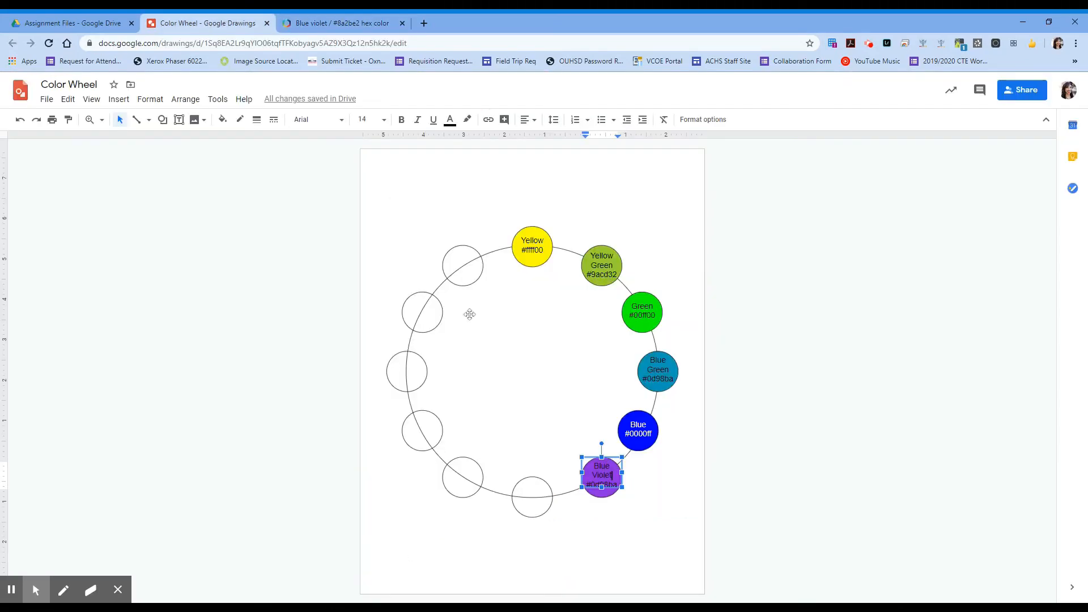
{"action": "double_click", "coordinate": [605, 484]}
{"action": "key", "text": "ctrl+v"}
- Make all the text of the blue-violet circle's label white
{"action": "key", "text": "ctrl+a"}
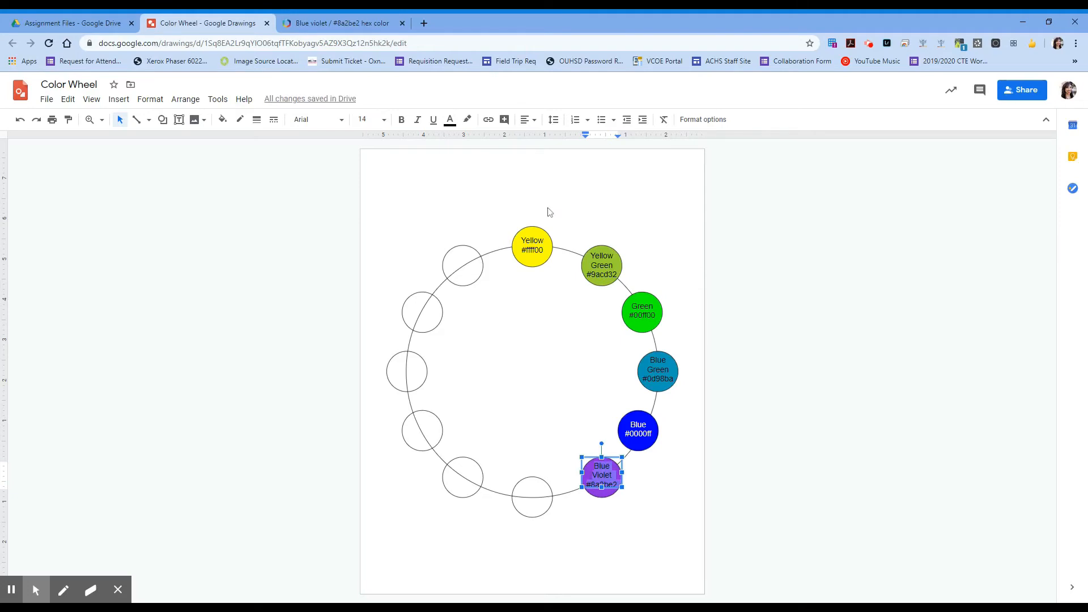
{"action": "left_click", "coordinate": [452, 121]}
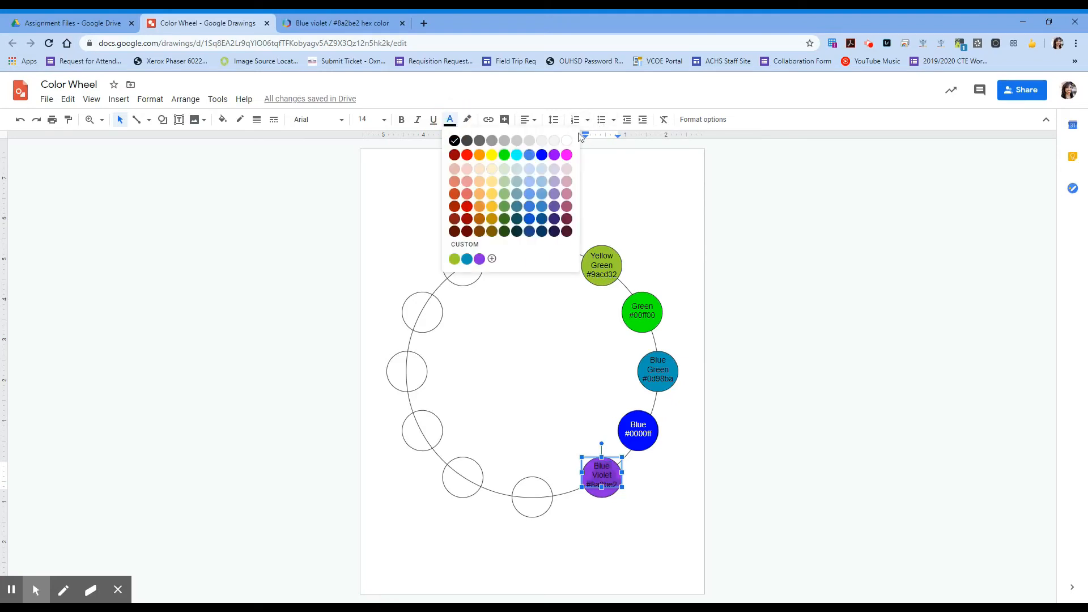
{"action": "left_click", "coordinate": [565, 142]}
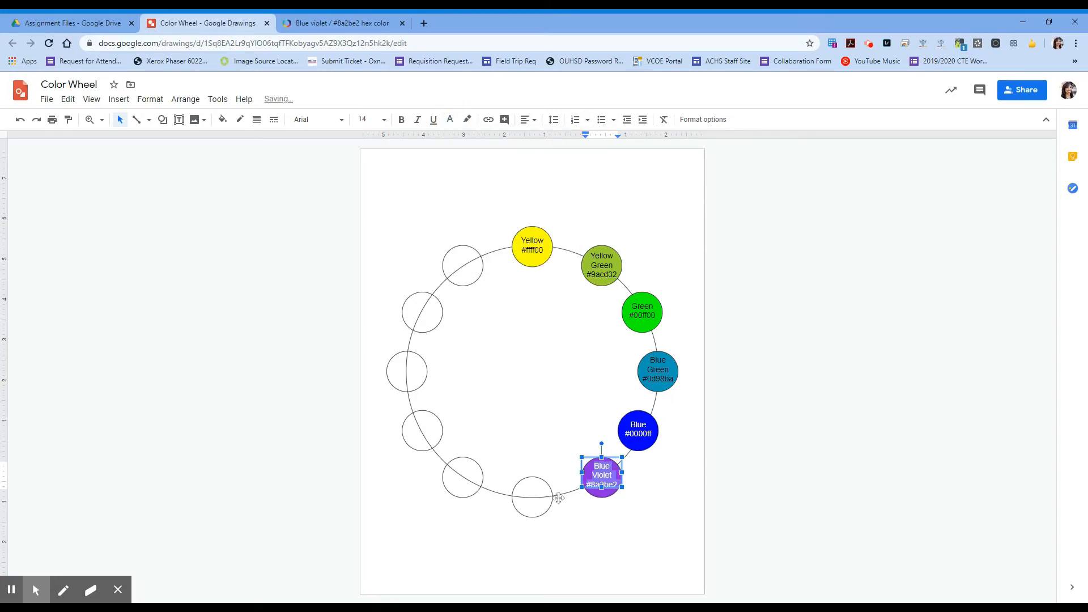
- Select the wheel's lowest circle, switch to ColorHexa, look up "purple" and copy its hex code without the # sign
{"action": "left_click", "coordinate": [533, 516]}
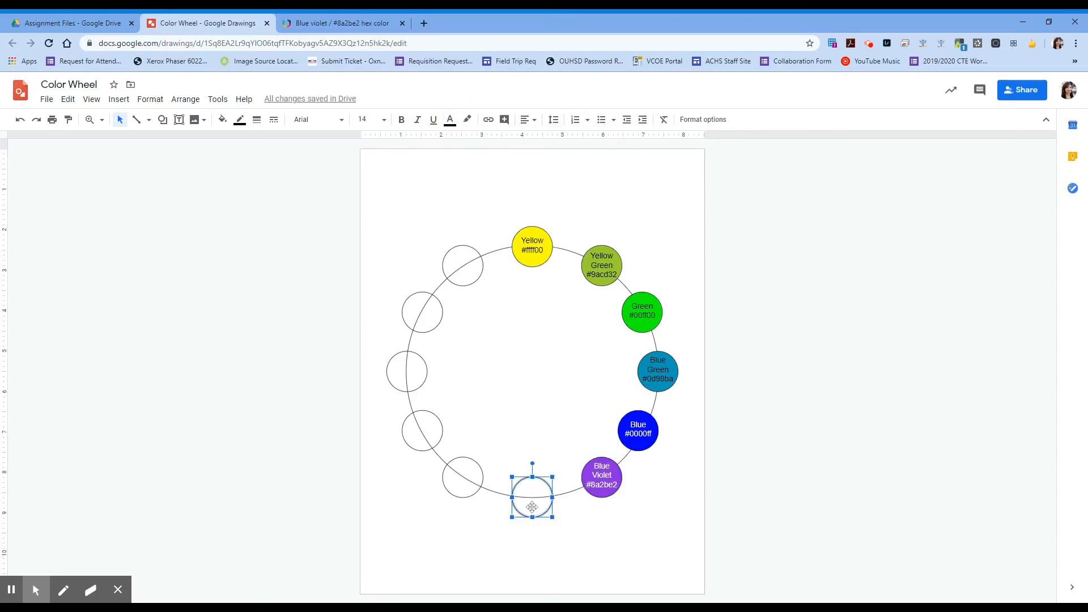
{"action": "left_click", "coordinate": [320, 22]}
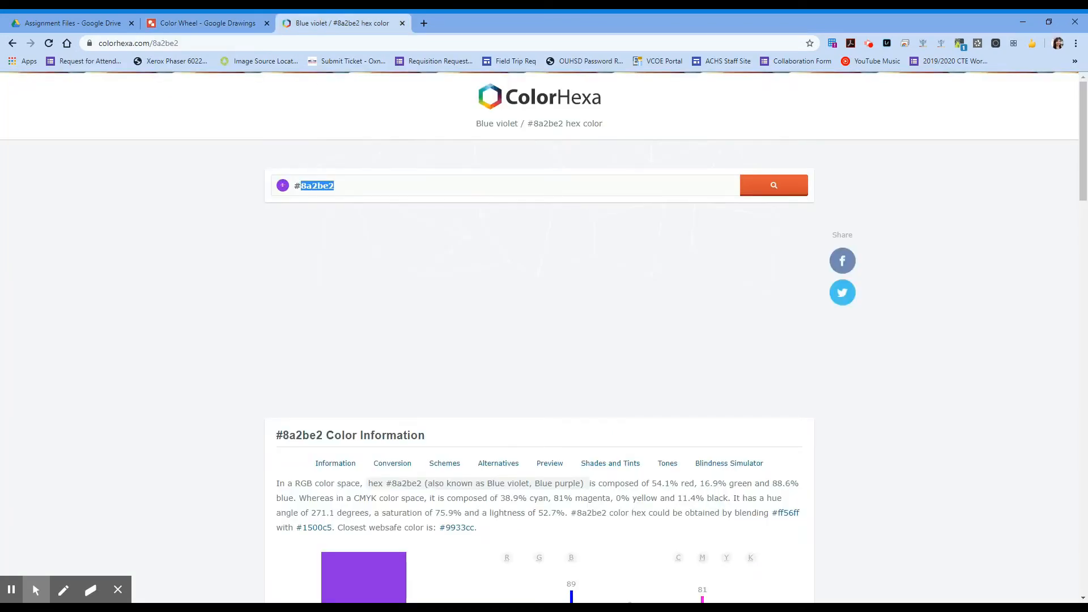
{"action": "triple_click", "coordinate": [318, 190]}
{"action": "key", "text": "BackSpace"}
{"action": "type", "text": "pour"}
{"action": "key", "text": "BackSpace"}
{"action": "key", "text": "BackSpace"}
{"action": "key", "text": "BackSpace"}
{"action": "key", "text": "BackSpace"}
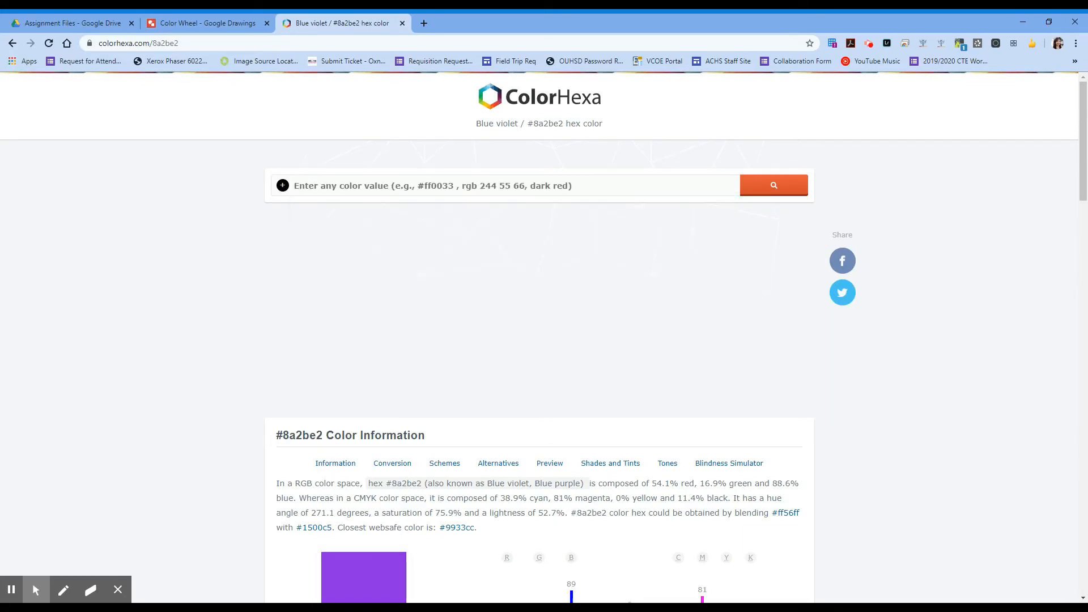
{"action": "type", "text": "purple"}
{"action": "key", "text": "Return"}
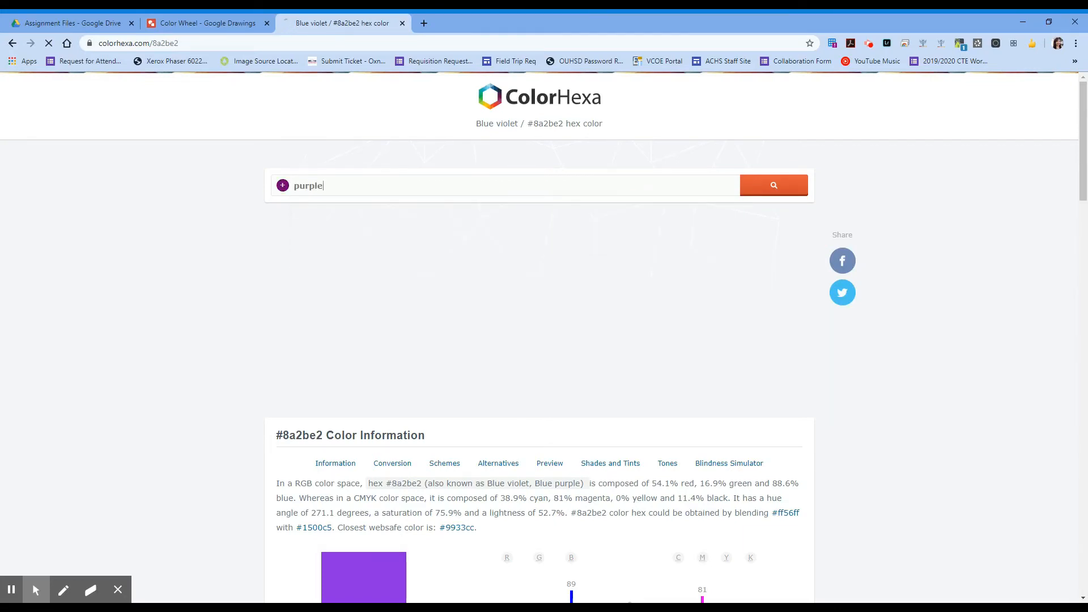
{"action": "double_click", "coordinate": [316, 185]}
{"action": "key", "text": "ctrl+c"}
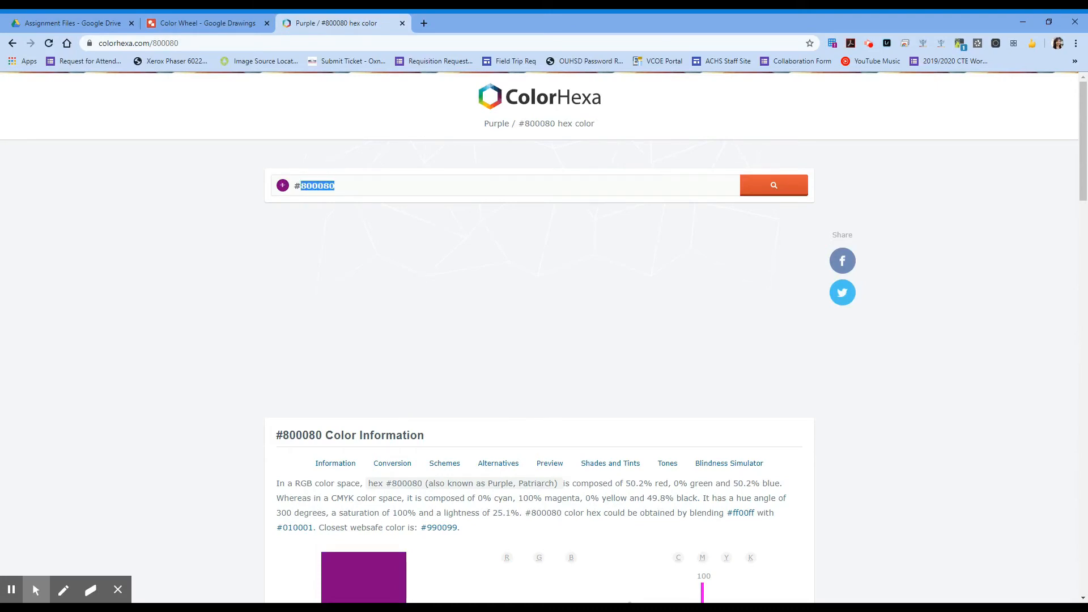
- Return to the Color Wheel drawing and fill the selected lowest circle with the custom color #800080
{"action": "left_click", "coordinate": [192, 23]}
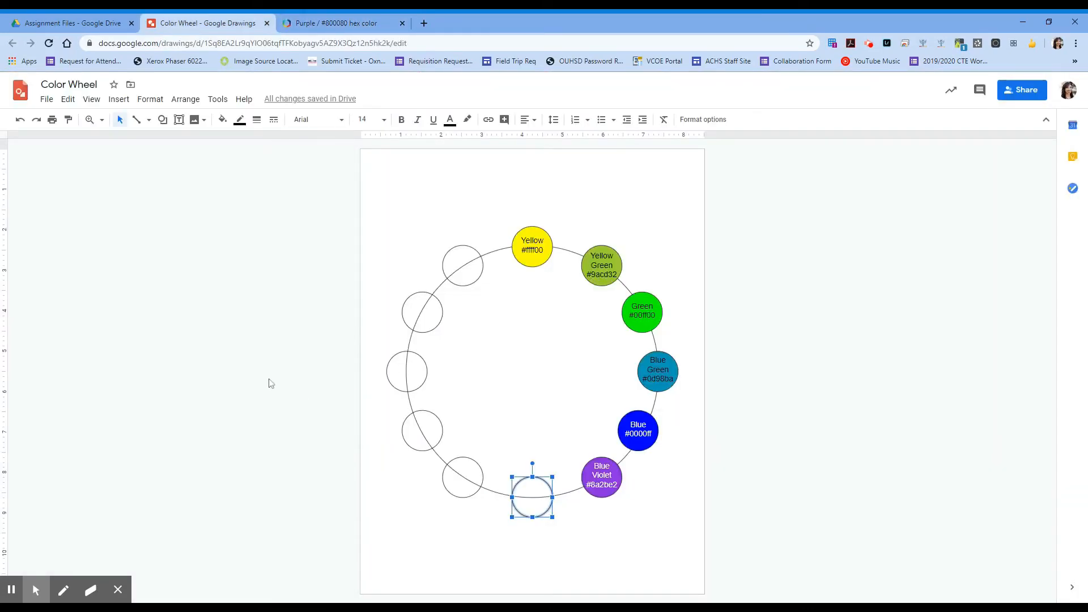
{"action": "left_click", "coordinate": [222, 120]}
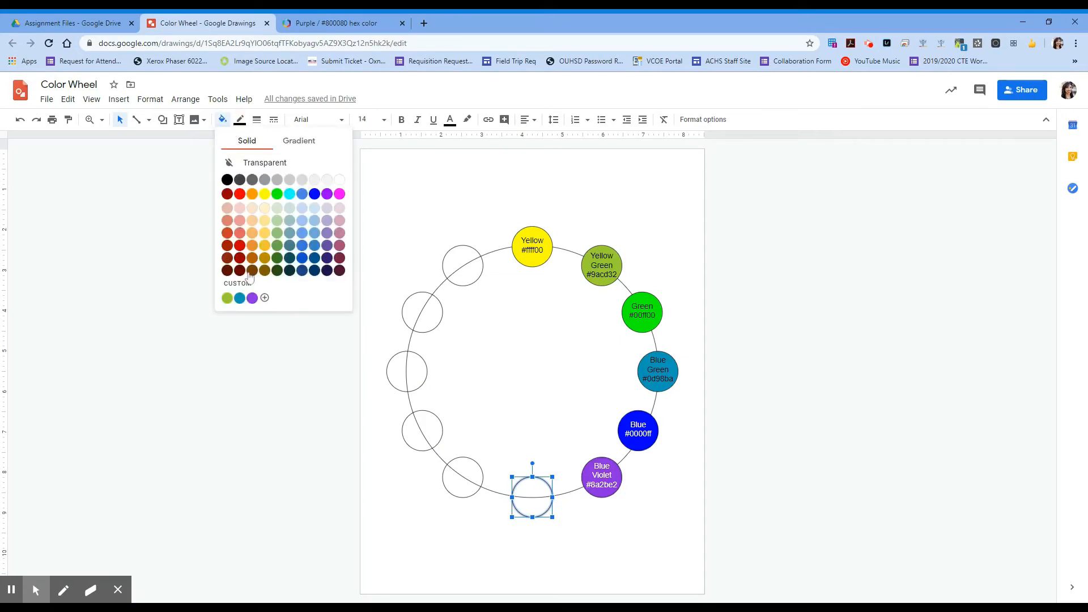
{"action": "left_click", "coordinate": [264, 299]}
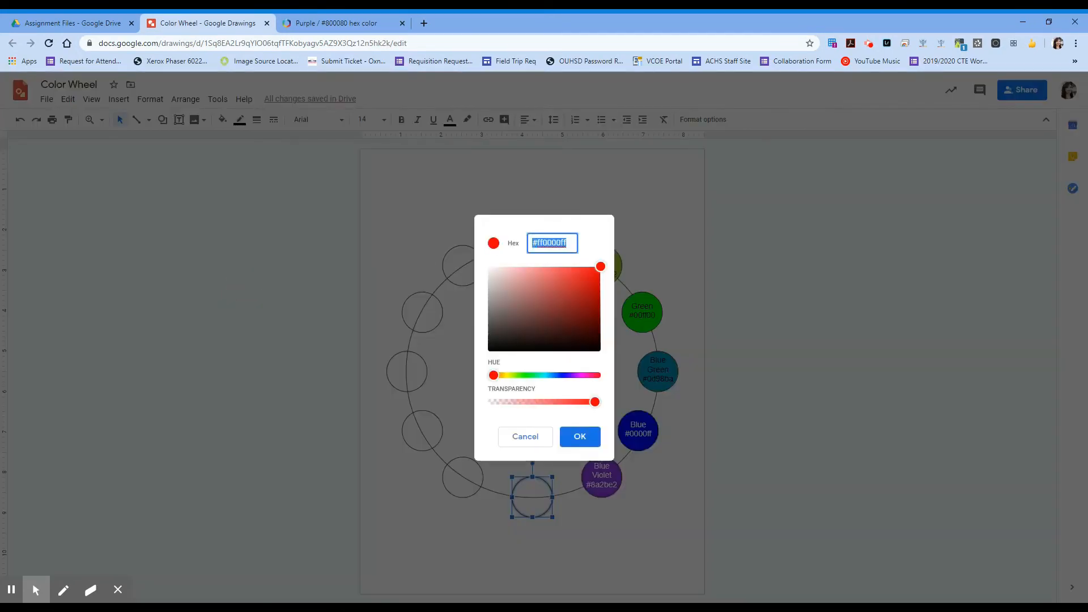
{"action": "type", "text": "#800080"}
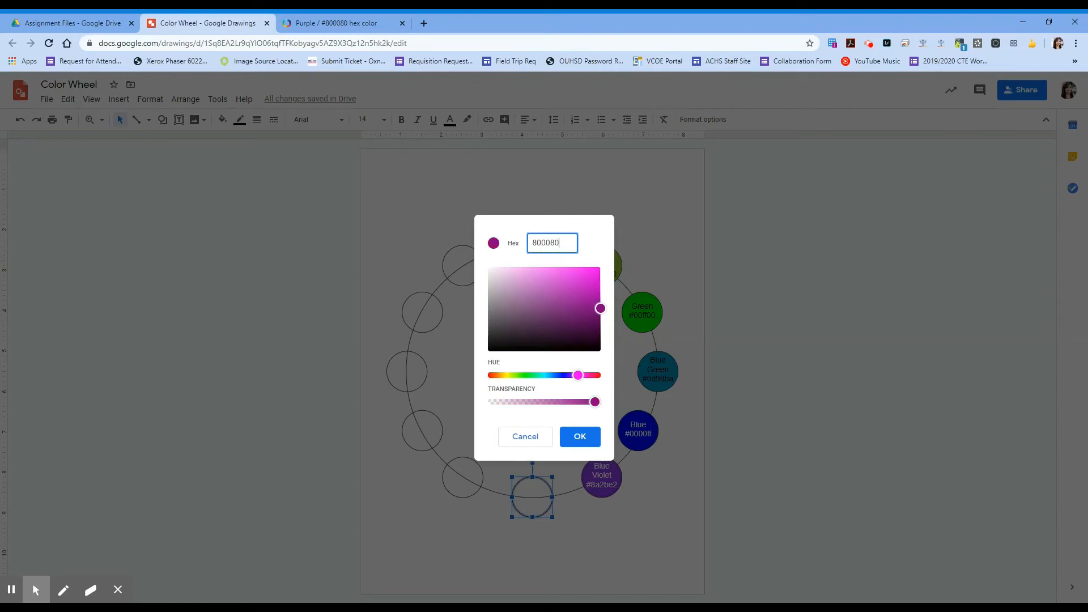
{"action": "left_click", "coordinate": [585, 437]}
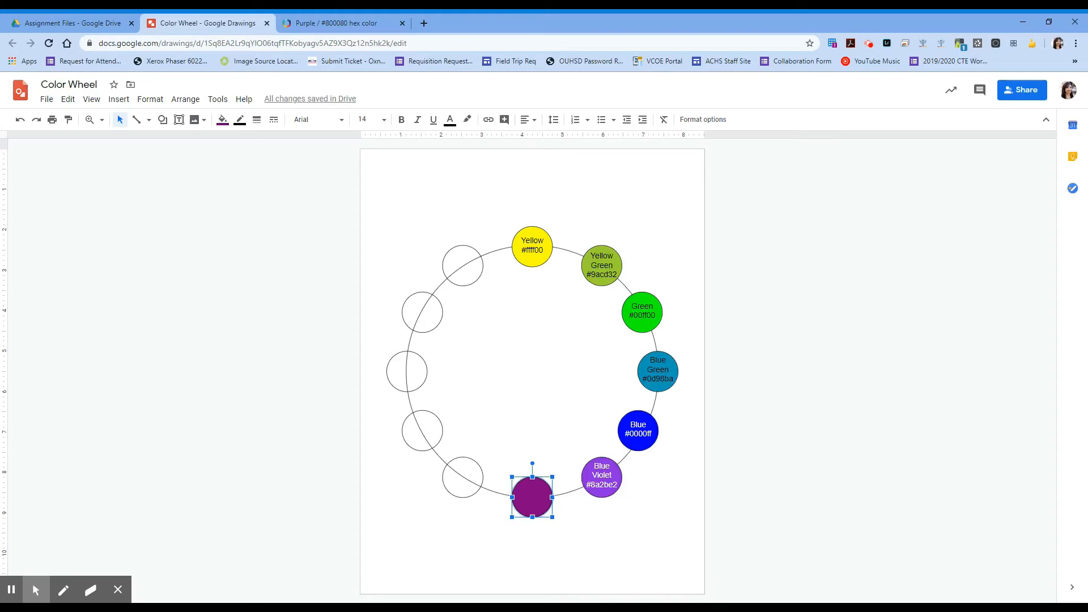
- Duplicate the blue circle's label and place the copy over the purple circle at the wheel's lowest point
{"action": "left_click", "coordinate": [638, 434]}
{"action": "key", "text": "Escape"}
{"action": "left_click", "coordinate": [626, 417]}
{"action": "key", "text": "ctrl+d"}
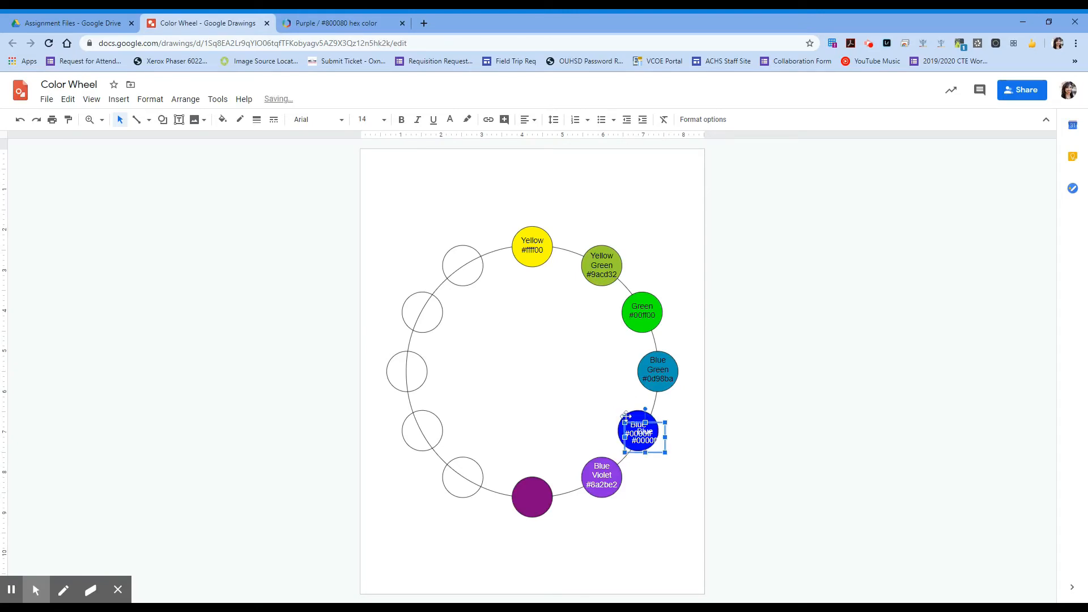
{"action": "left_click_drag", "start_coordinate": [633, 421], "coordinate": [522, 482]}
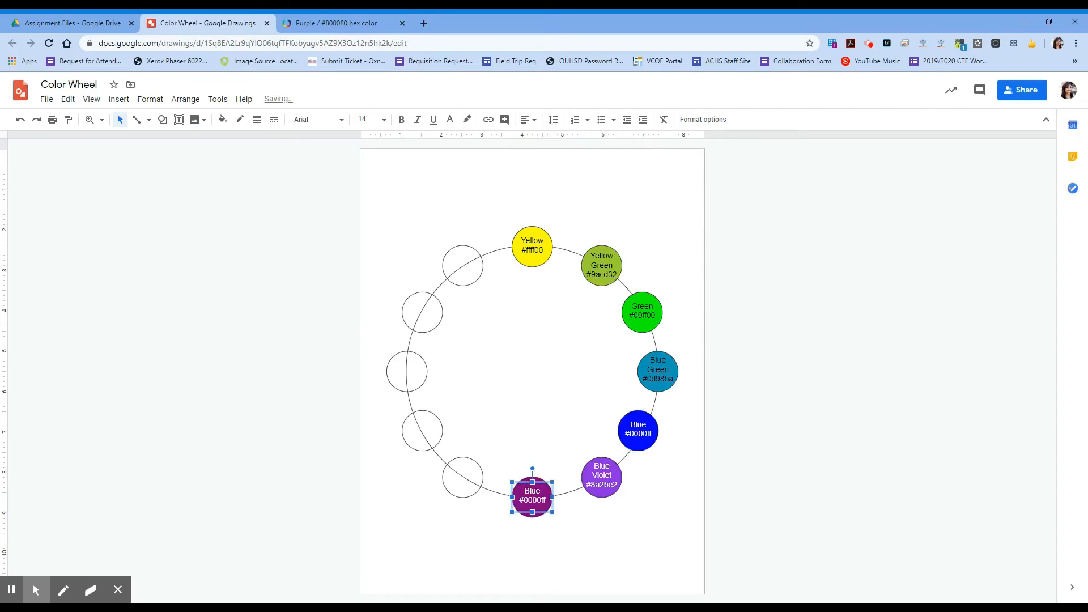
- Change the copied label on the purple circle to "Violet" with hex code #800080
{"action": "double_click", "coordinate": [532, 491]}
{"action": "type", "text": "Violet"}
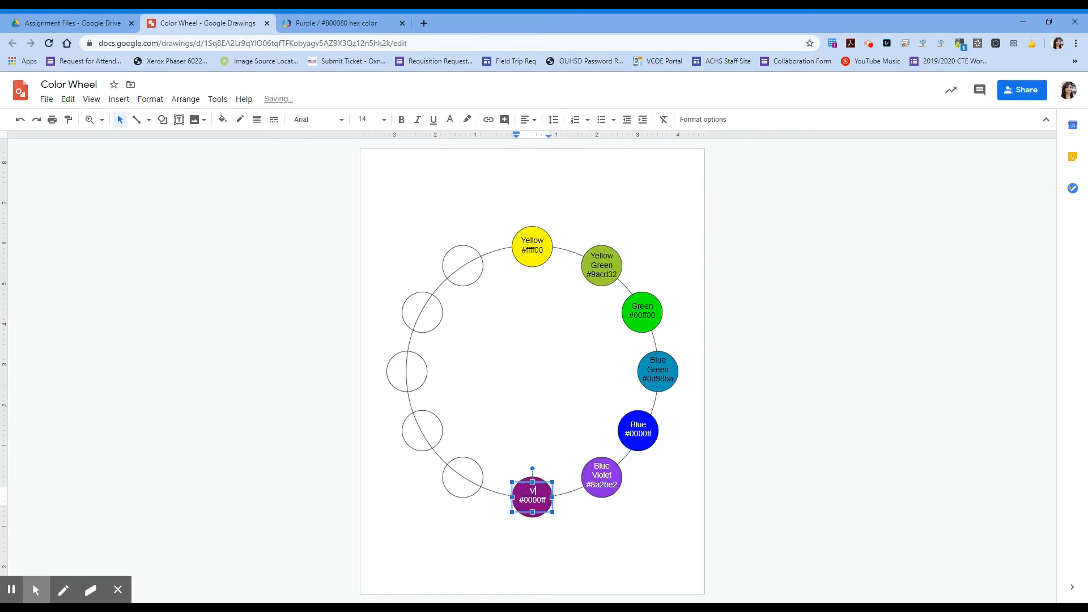
{"action": "left_click", "coordinate": [344, 23]}
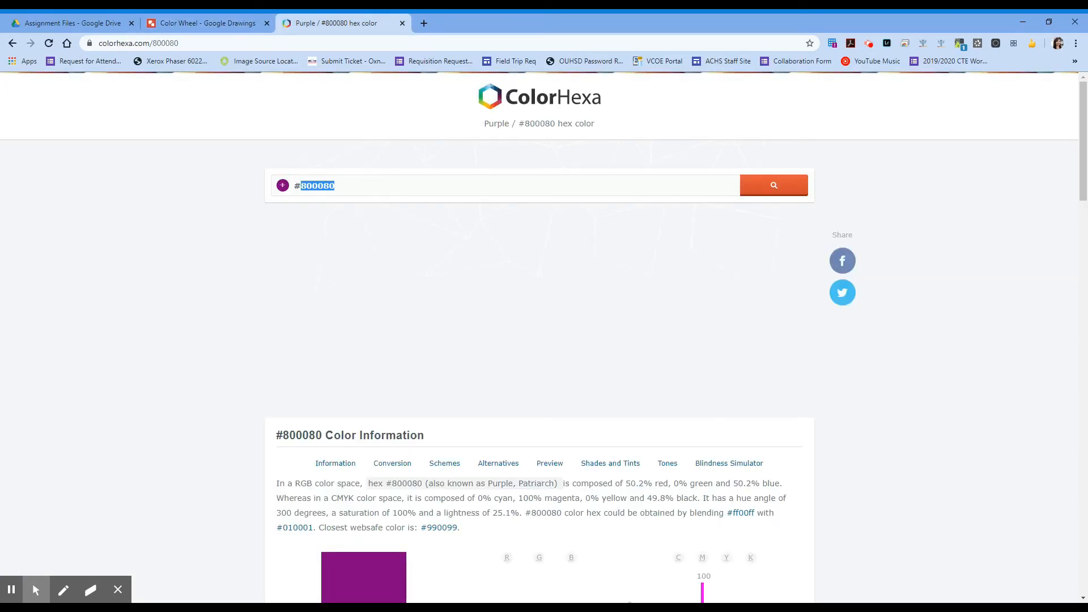
{"action": "left_click", "coordinate": [187, 21]}
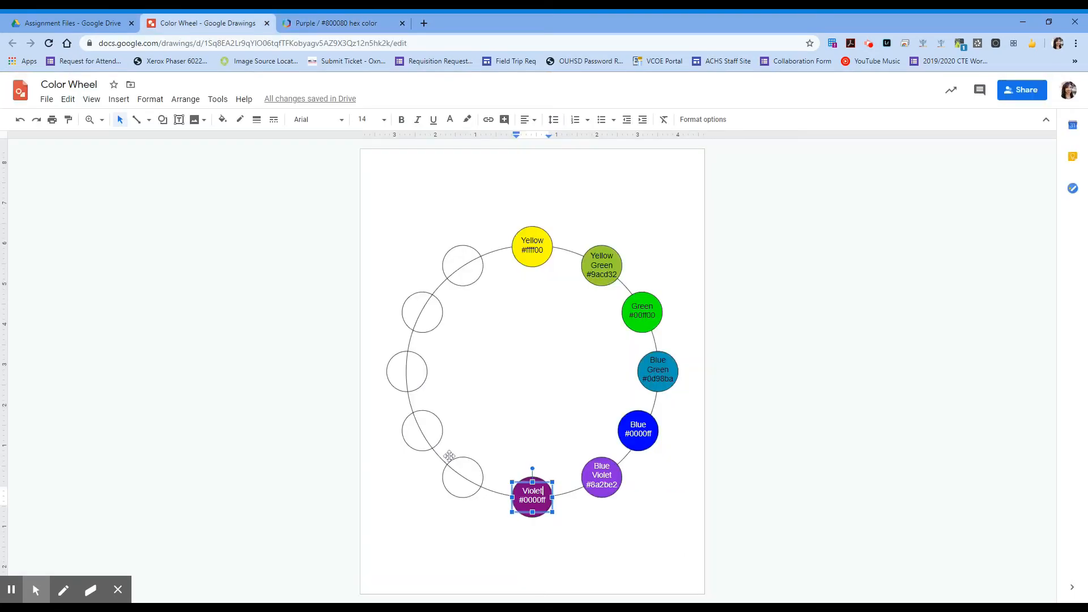
{"action": "double_click", "coordinate": [535, 501]}
{"action": "key", "text": "ctrl+v"}
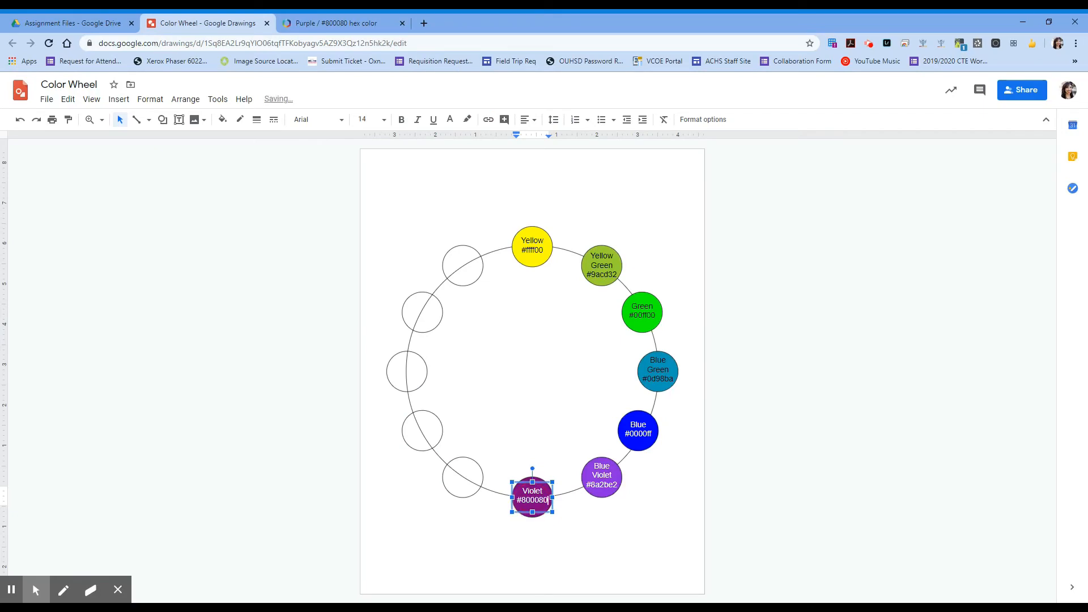
- Select the empty circle beside the violet one, switch to ColorHexa, look up "red violet" and copy its hex code without the # sign
{"action": "left_click", "coordinate": [462, 483]}
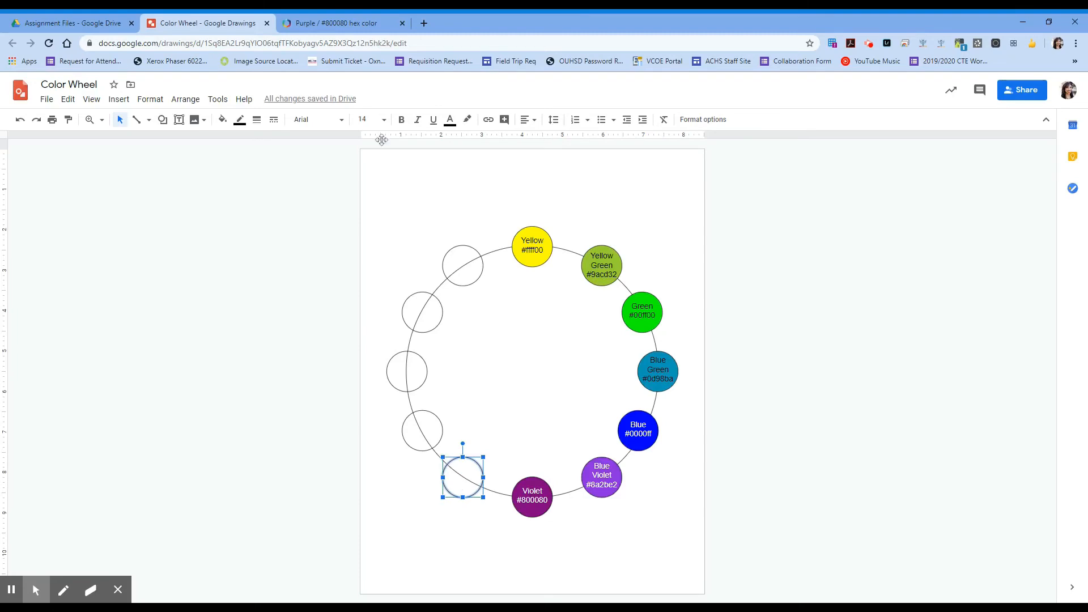
{"action": "left_click", "coordinate": [340, 22]}
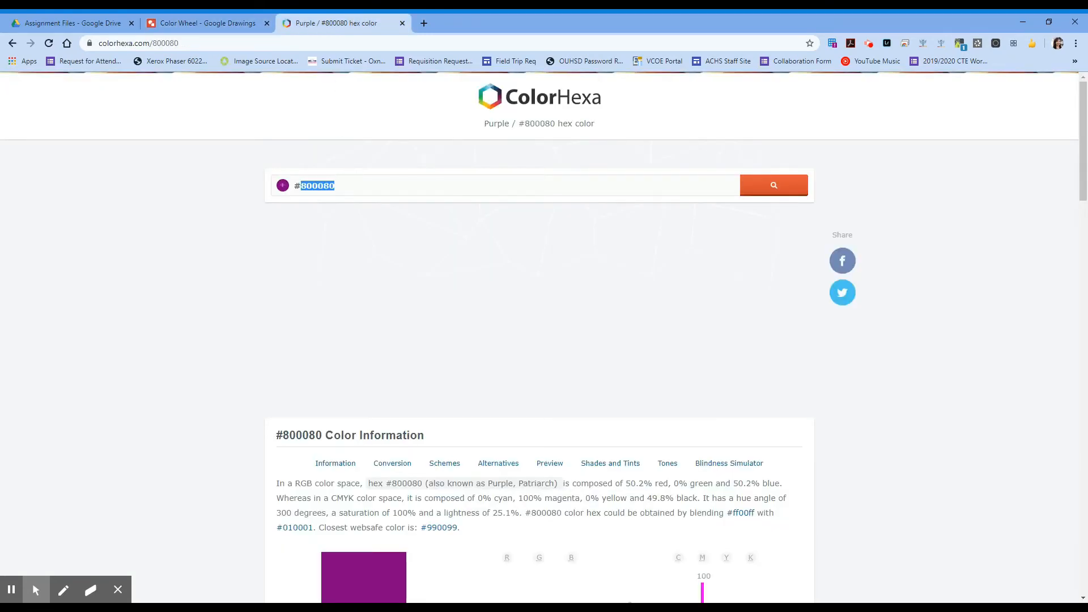
{"action": "triple_click", "coordinate": [315, 185]}
{"action": "type", "text": "red "}
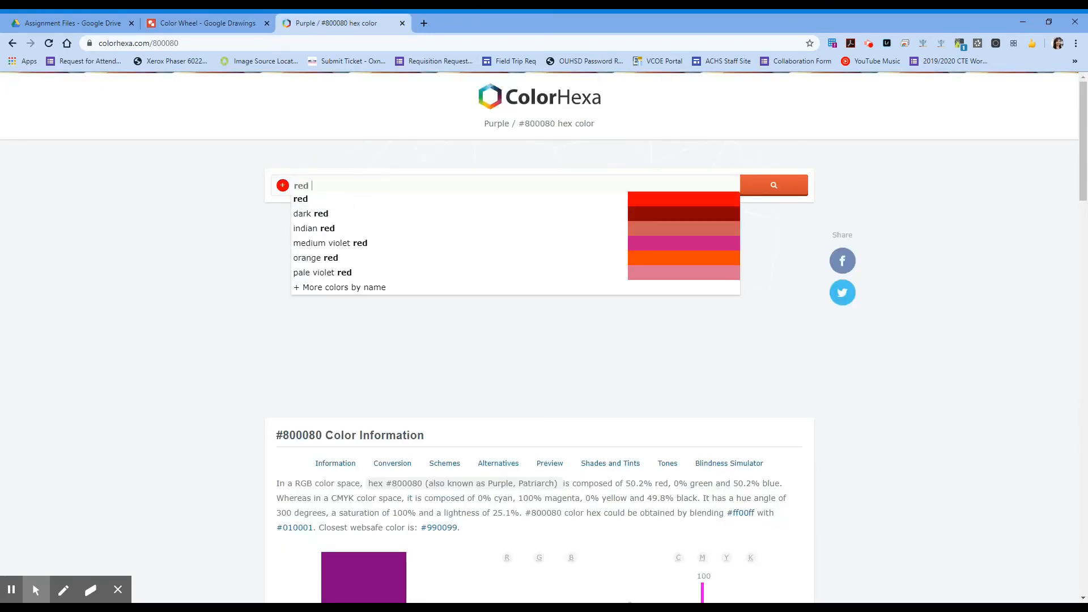
{"action": "type", "text": "violet"}
{"action": "key", "text": "Return"}
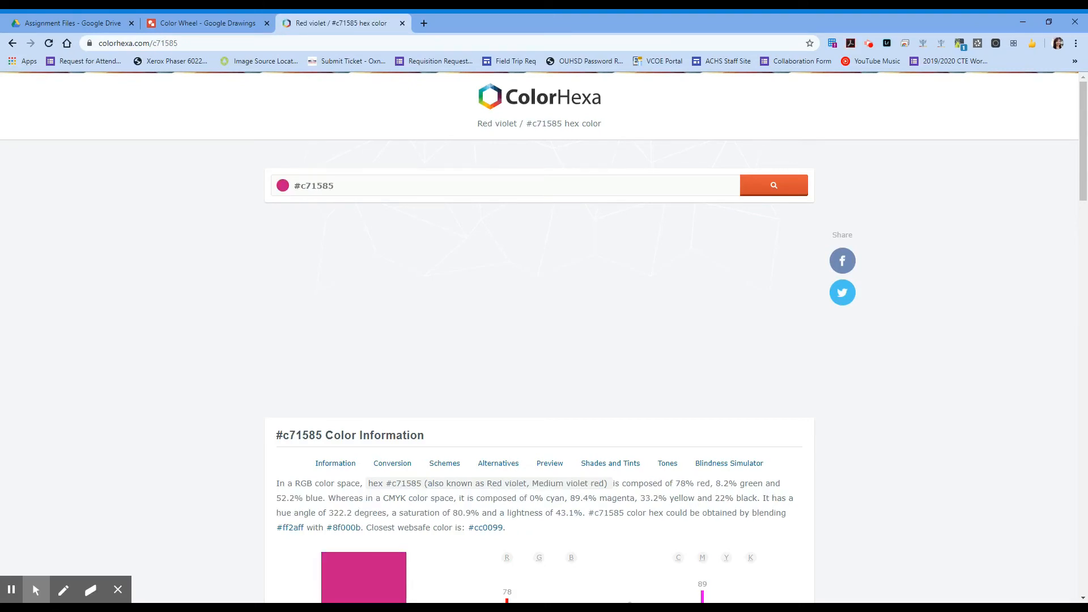
{"action": "double_click", "coordinate": [321, 186]}
{"action": "key", "text": "ctrl+c"}
- Return to the Color Wheel drawing and fill the selected circle beside violet with the custom color #c71585
{"action": "left_click", "coordinate": [187, 22]}
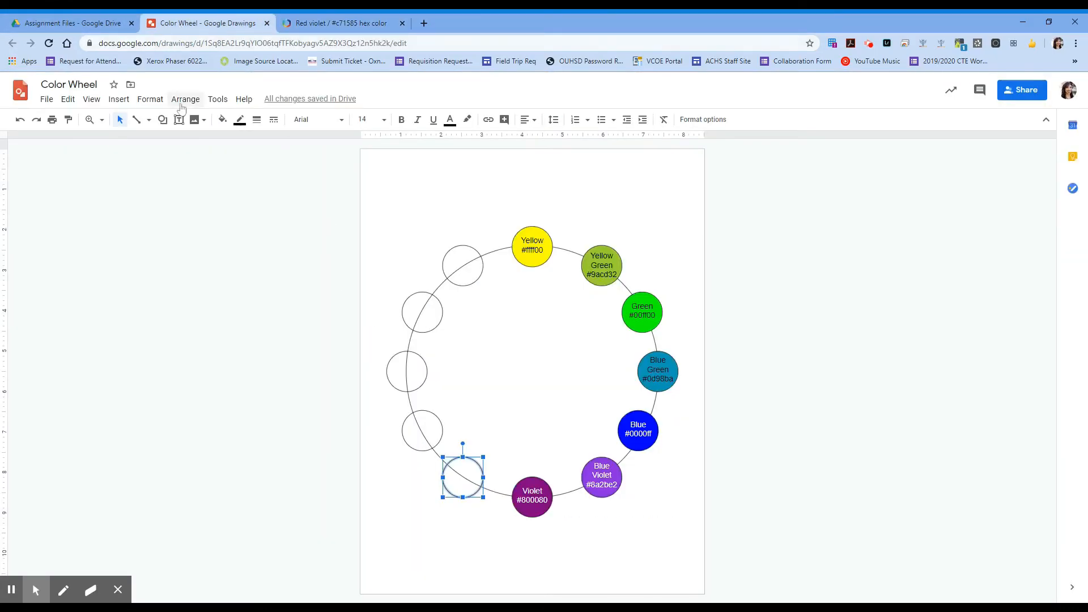
{"action": "left_click", "coordinate": [222, 119]}
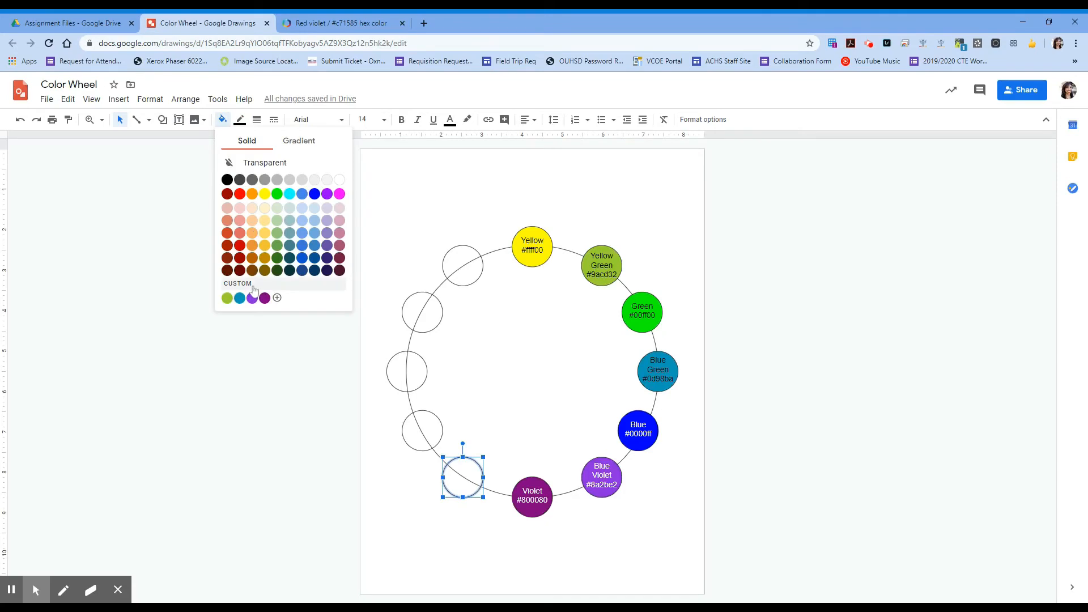
{"action": "left_click", "coordinate": [277, 297]}
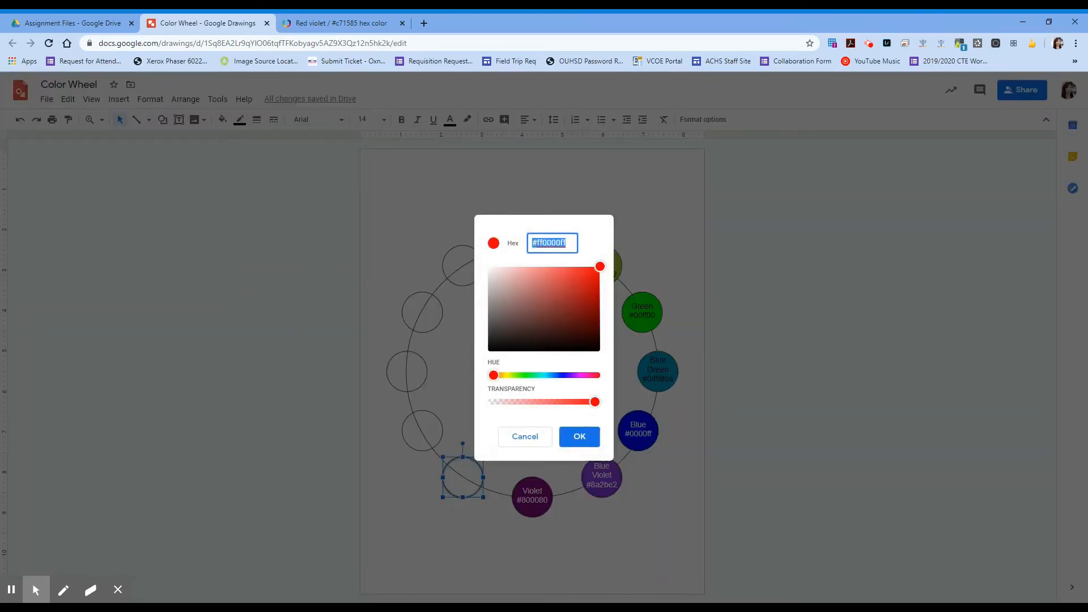
{"action": "key", "text": "ctrl+v"}
{"action": "left_click", "coordinate": [579, 445]}
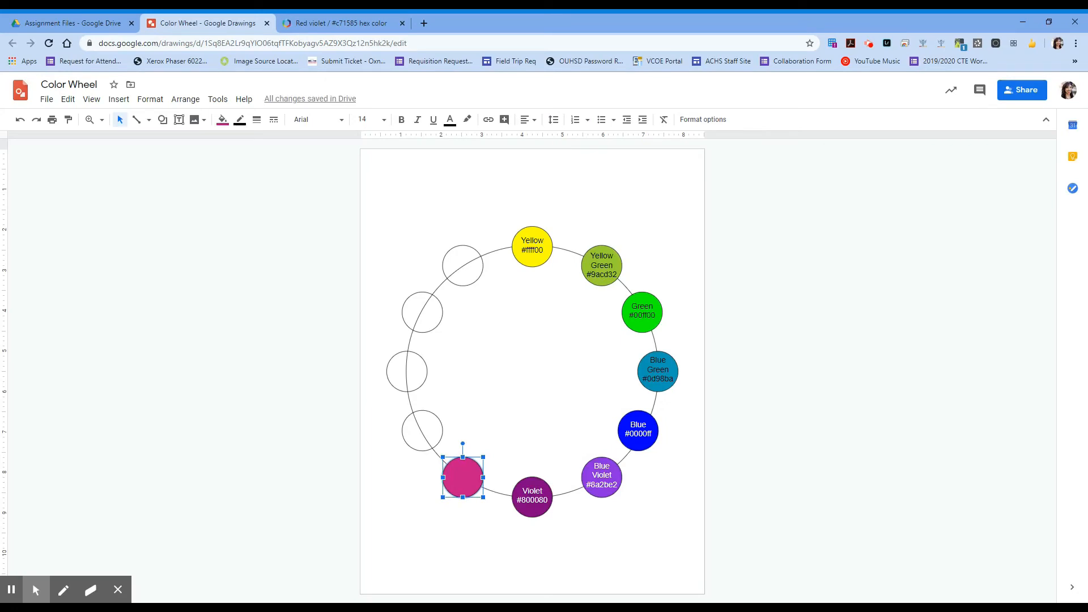
- Duplicate the blue-violet circle's three-line label and place the copy over the red-violet circle
{"action": "left_click", "coordinate": [595, 462]}
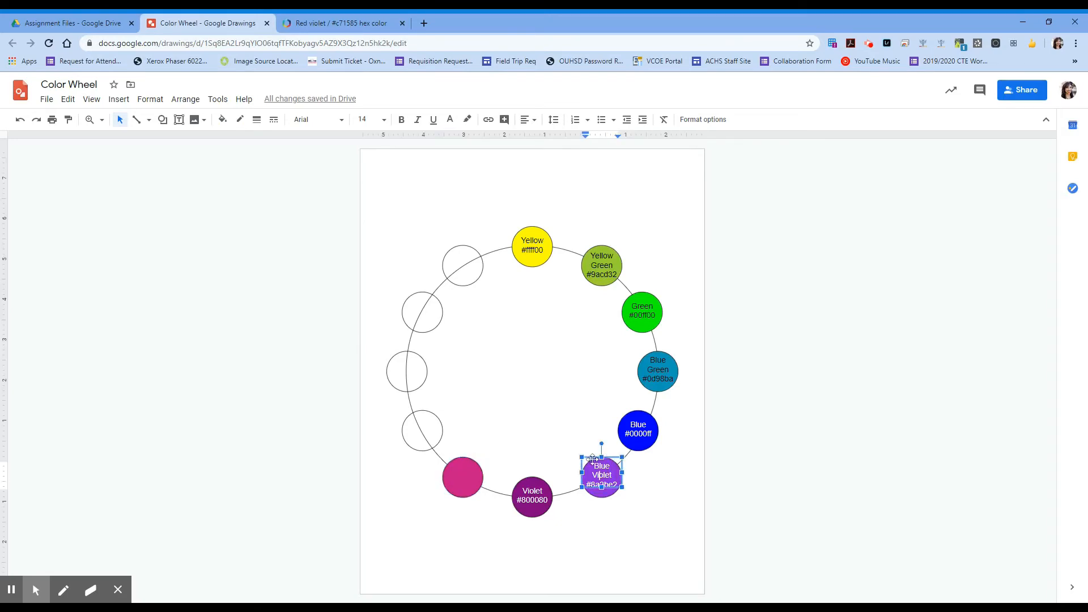
{"action": "key", "text": "ctrl+d"}
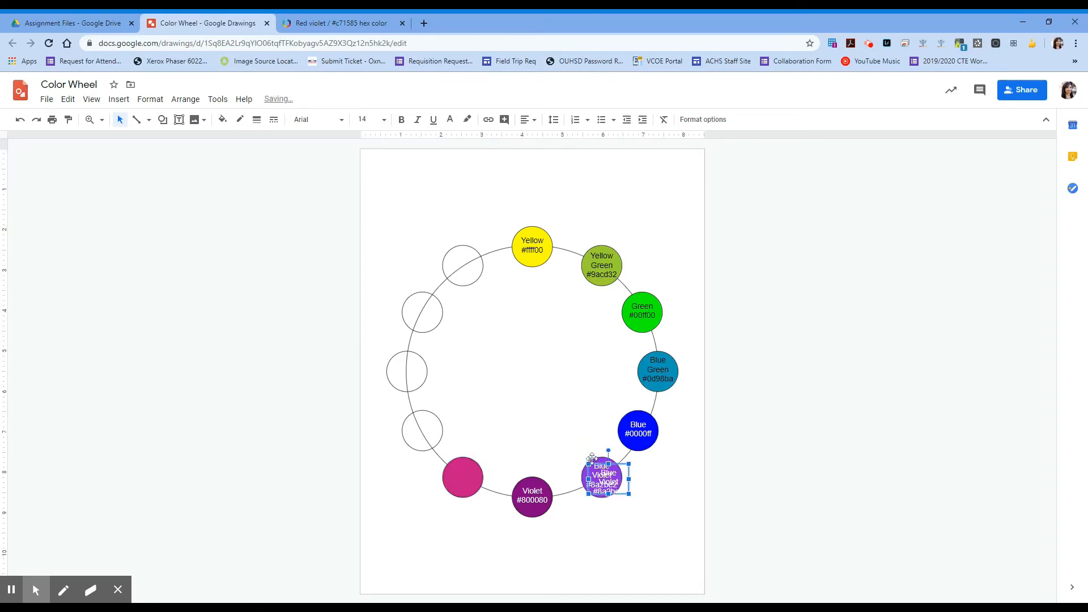
{"action": "left_click_drag", "start_coordinate": [595, 464], "coordinate": [448, 458]}
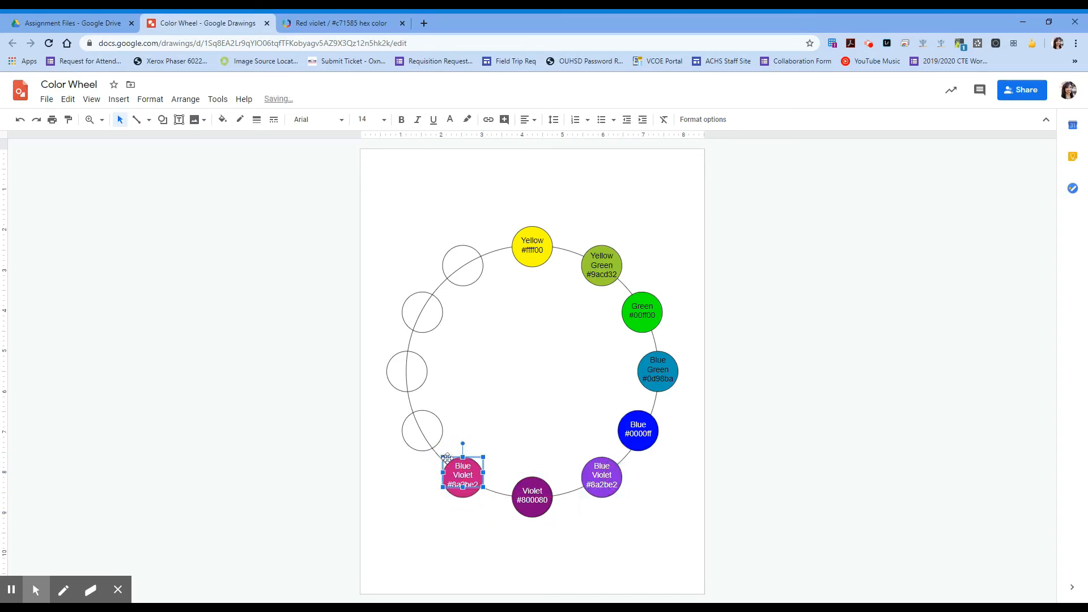
- Change the copied label on the red-violet circle to "Red Violet" with hex code #c71585
{"action": "double_click", "coordinate": [463, 467]}
{"action": "key", "text": "BackSpace"}
{"action": "type", "text": "r"}
{"action": "key", "text": "BackSpace"}
{"action": "type", "text": "Red"}
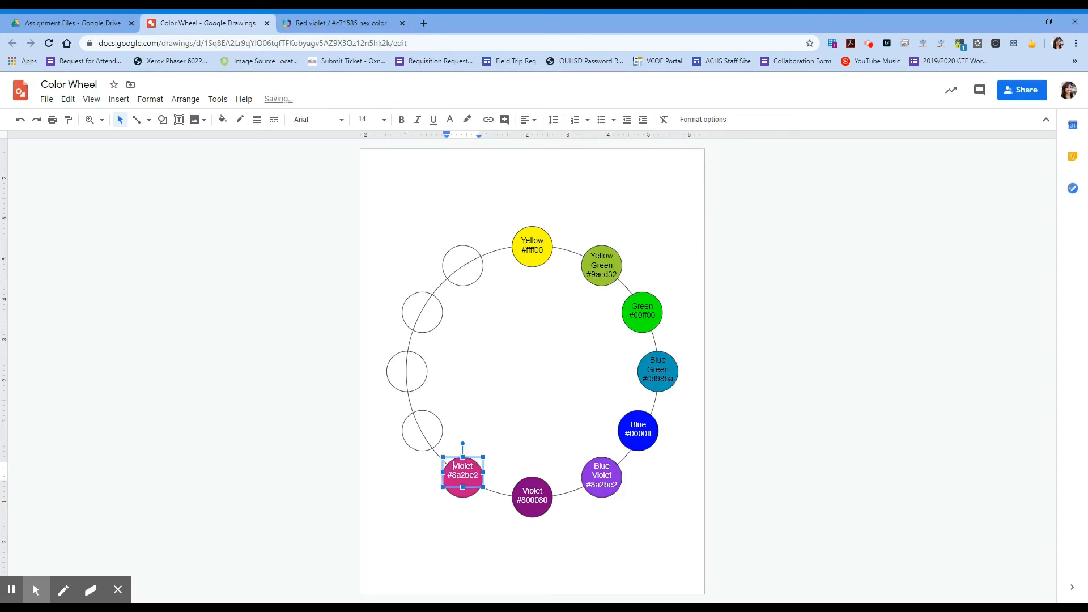
{"action": "key", "text": "Return"}
{"action": "left_click", "coordinate": [371, 23]}
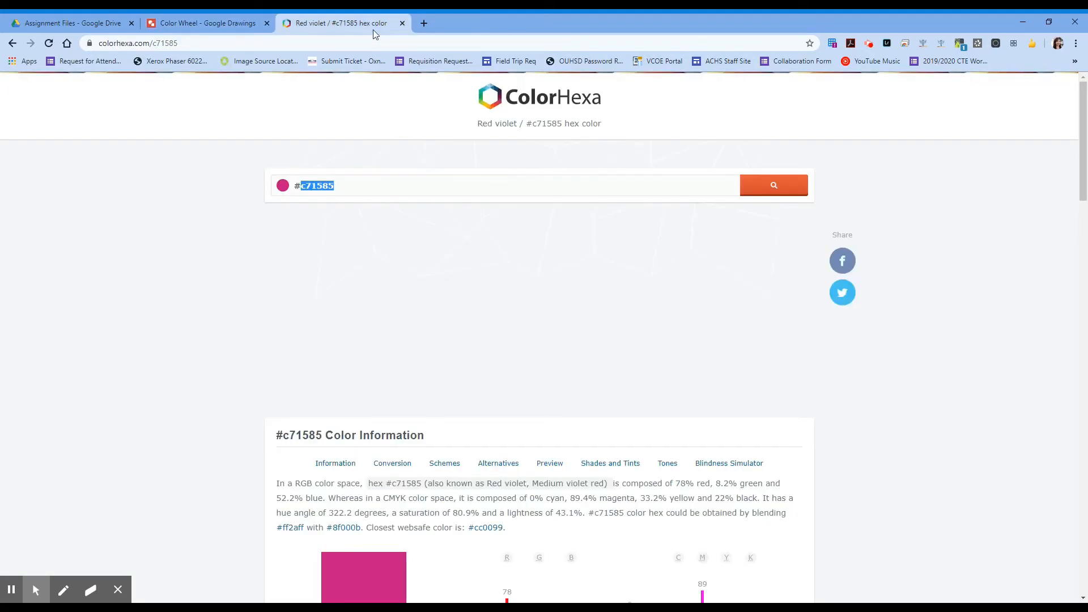
{"action": "left_click", "coordinate": [207, 23]}
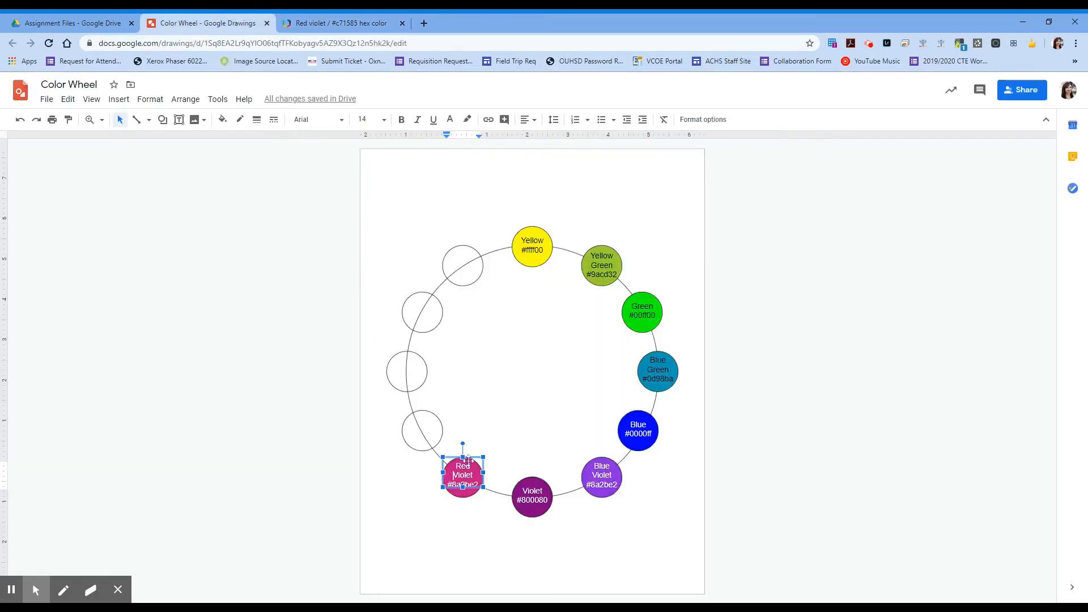
{"action": "double_click", "coordinate": [475, 485]}
{"action": "key", "text": "ctrl+v"}
- Select the empty circle above red violet, switch to ColorHexa, look up "red" and copy its hex code without the # sign
{"action": "left_click", "coordinate": [425, 429]}
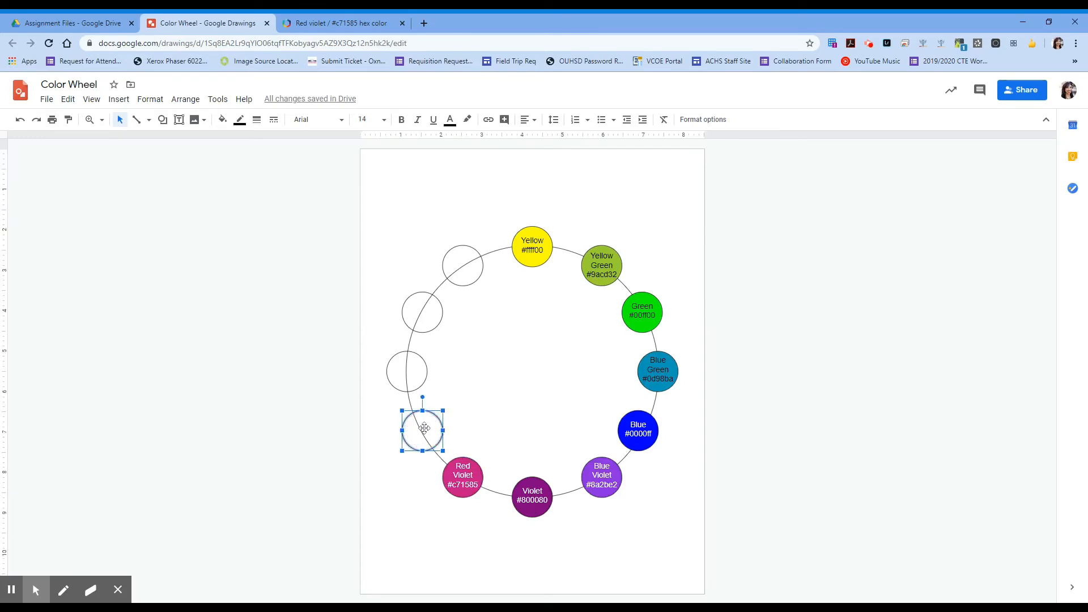
{"action": "left_click", "coordinate": [318, 23]}
{"action": "triple_click", "coordinate": [317, 186]}
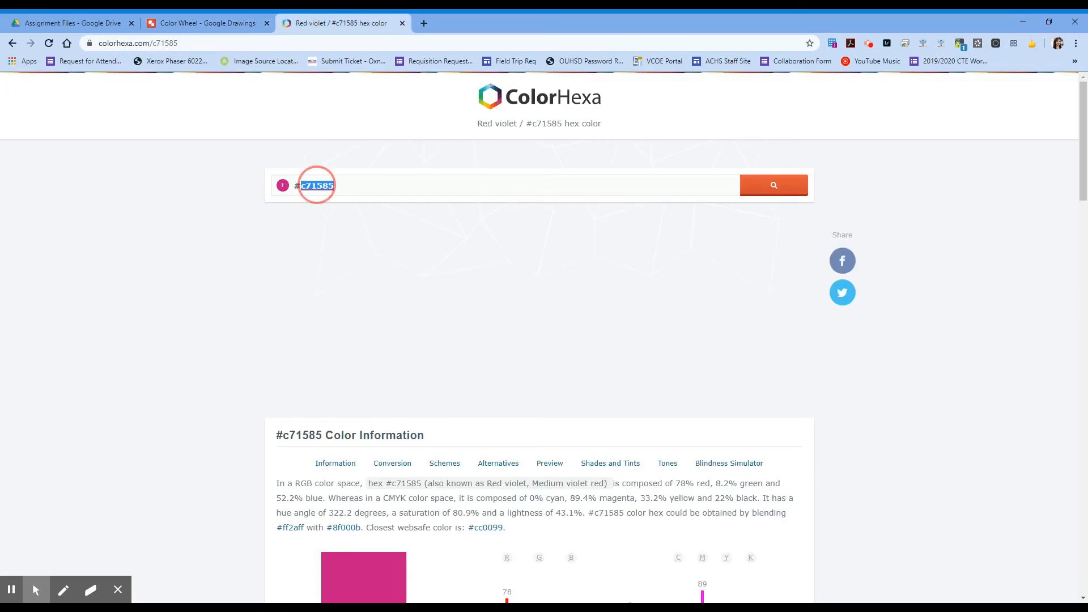
{"action": "type", "text": "red"}
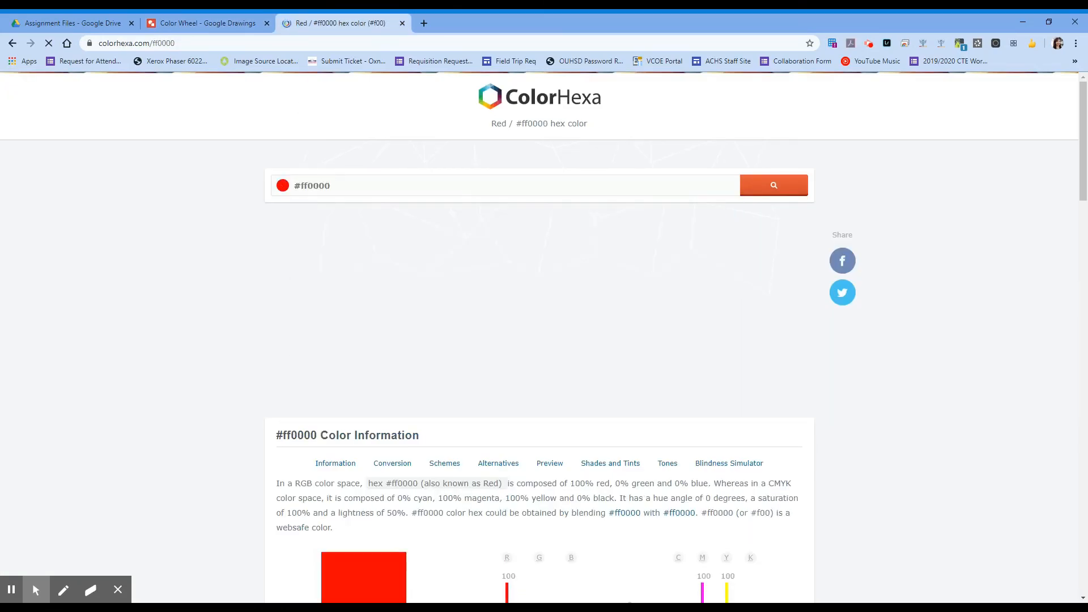
{"action": "double_click", "coordinate": [316, 185]}
{"action": "key", "text": "ctrl+c"}
- Return to the Color Wheel drawing and fill the selected circle above red violet with the custom color #ff0000
{"action": "left_click", "coordinate": [190, 22]}
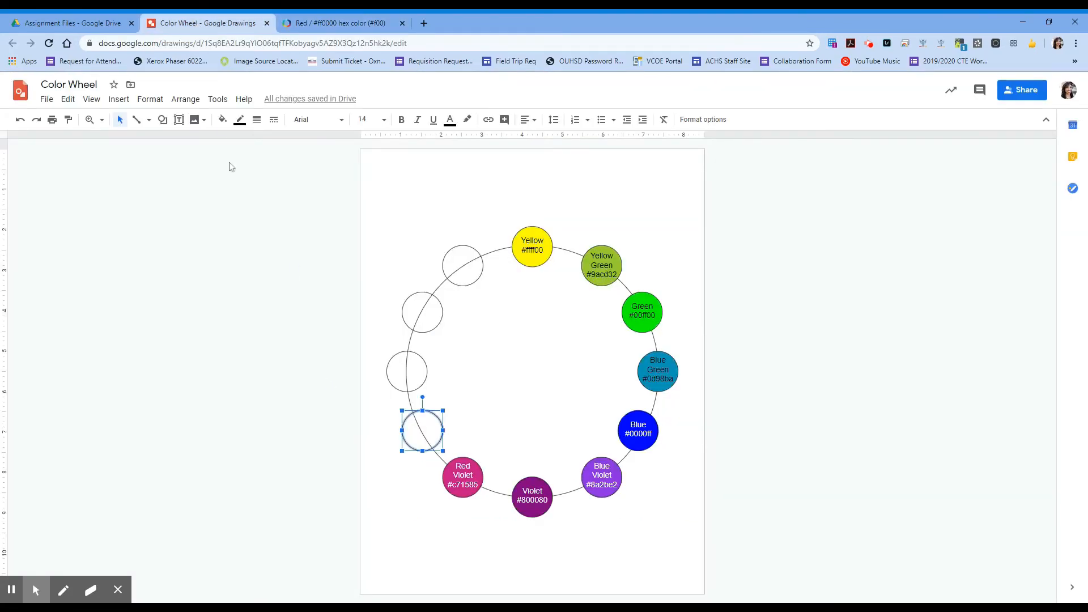
{"action": "left_click", "coordinate": [223, 119]}
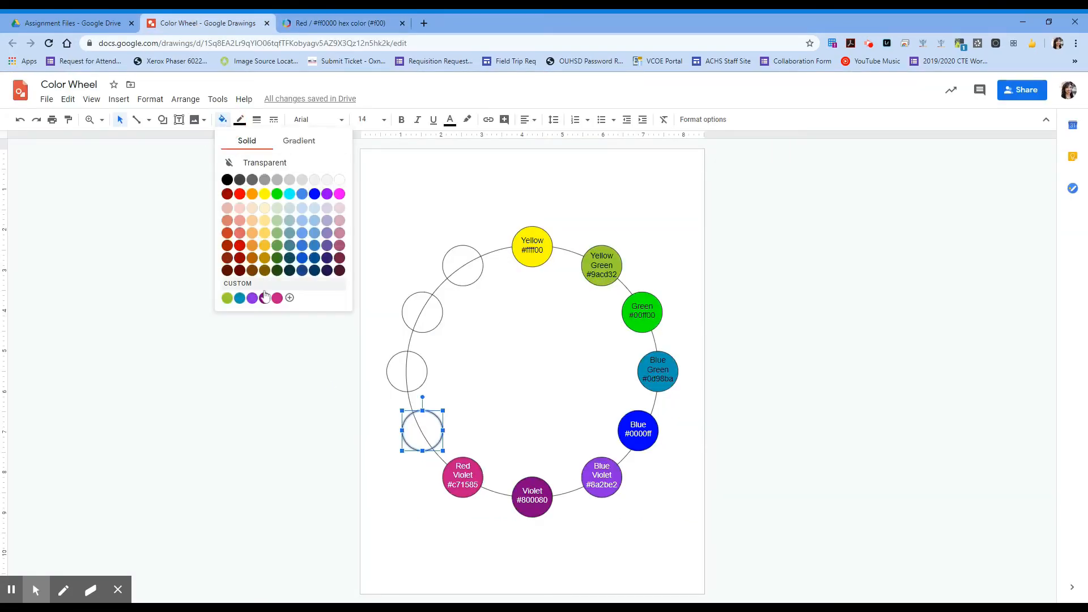
{"action": "left_click", "coordinate": [290, 297]}
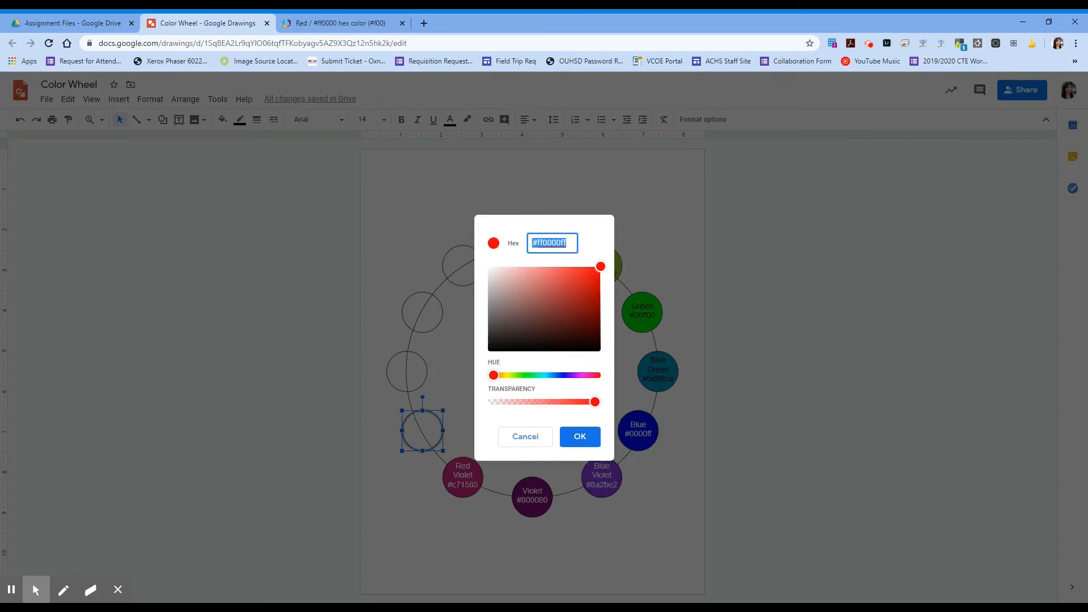
{"action": "key", "text": "ctrl+v"}
{"action": "left_click", "coordinate": [580, 438]}
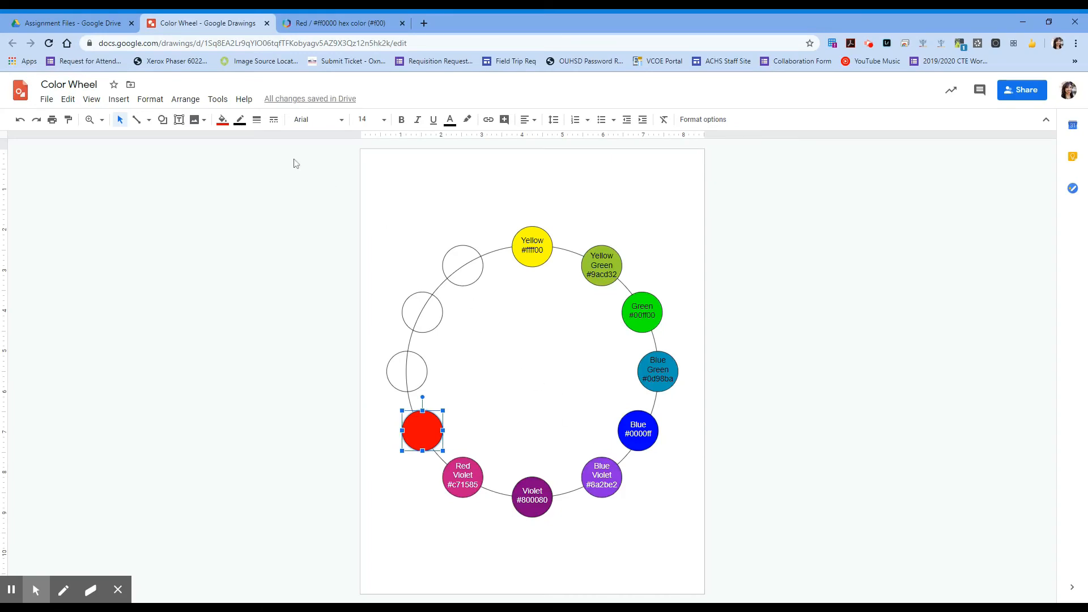
- Duplicate the blue circle's label and place the copy over the red circle
{"action": "left_click", "coordinate": [652, 420]}
{"action": "left_click", "coordinate": [626, 414]}
{"action": "left_click", "coordinate": [626, 414]}
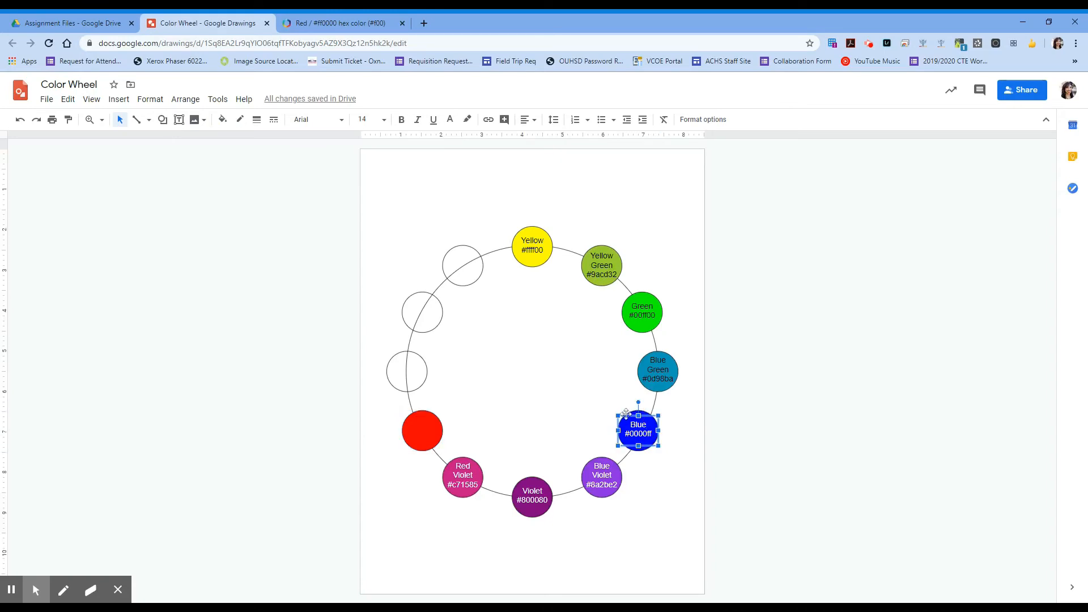
{"action": "key", "text": "ctrl+d"}
{"action": "left_click_drag", "start_coordinate": [635, 430], "coordinate": [410, 414]}
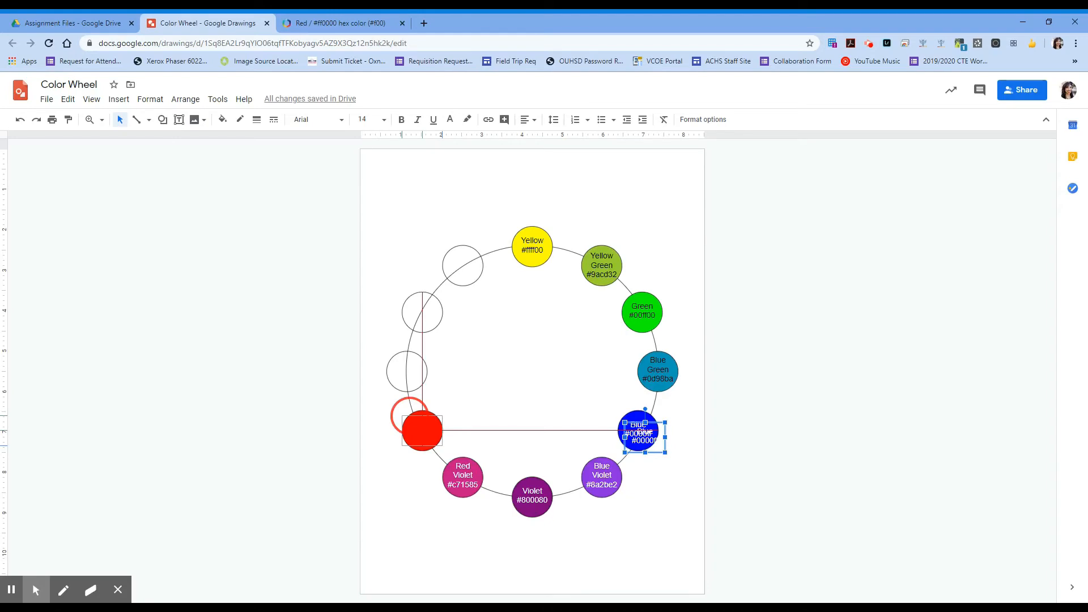
{"action": "left_click_drag", "start_coordinate": [410, 416], "coordinate": [410, 415]}
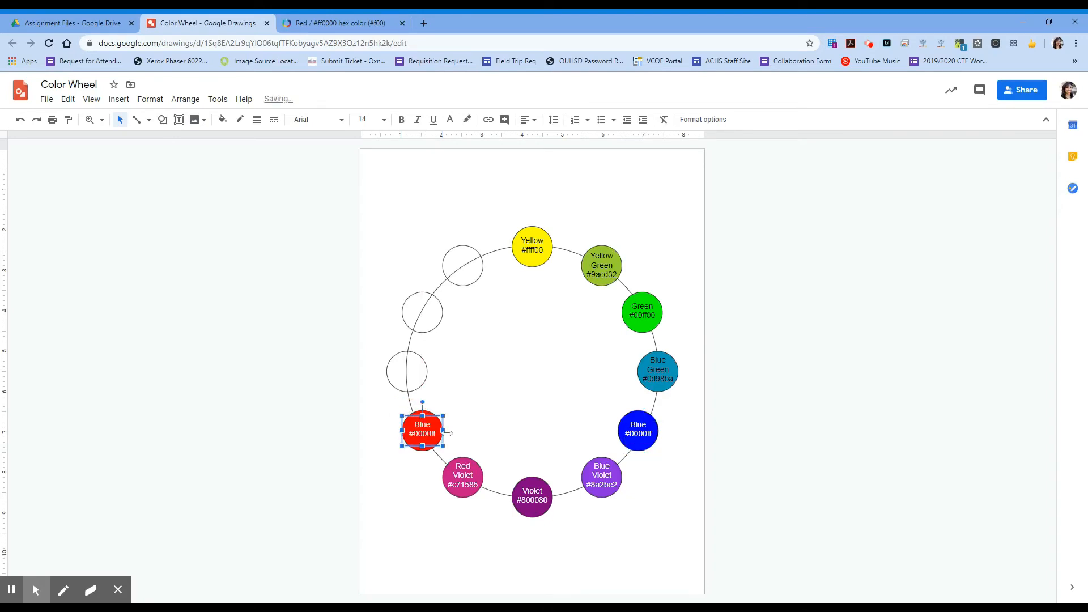
- Change the copied label on the red circle to "Red" with hex code #ff0000
{"action": "double_click", "coordinate": [422, 425]}
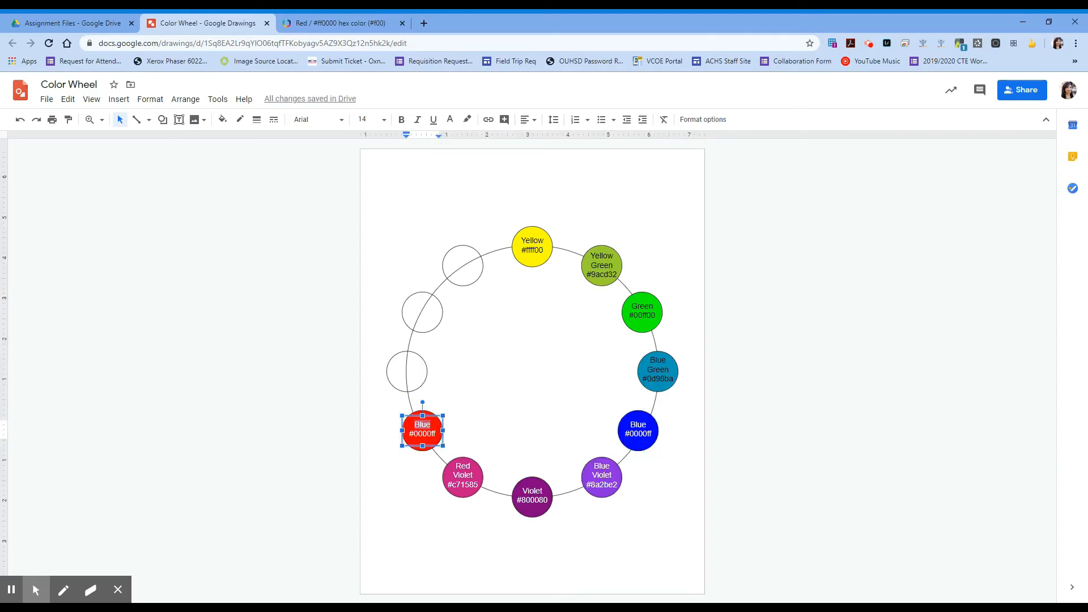
{"action": "type", "text": "Red"}
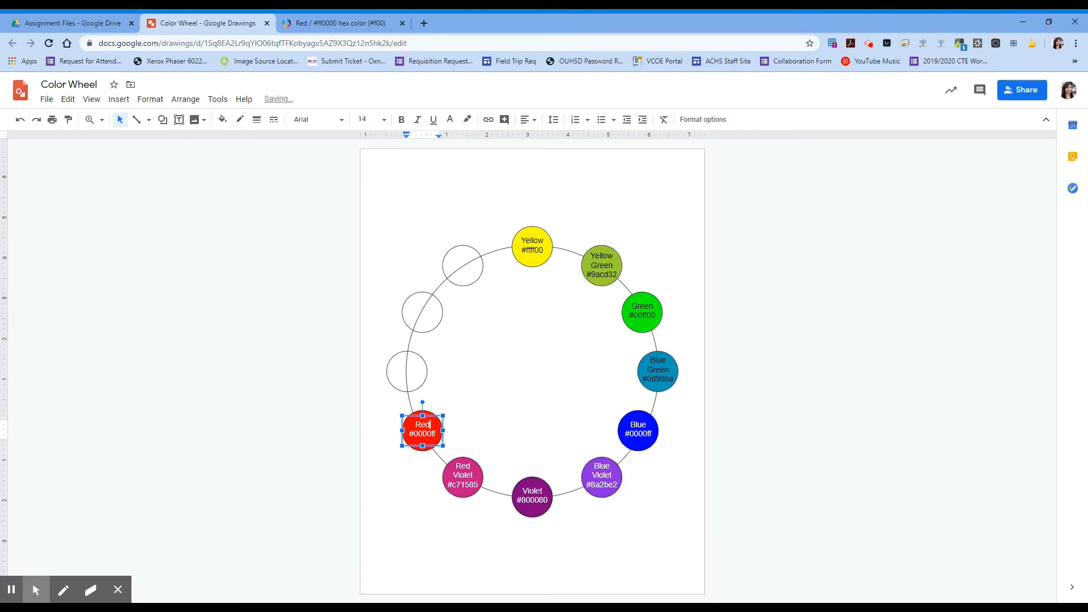
{"action": "left_click", "coordinate": [379, 22]}
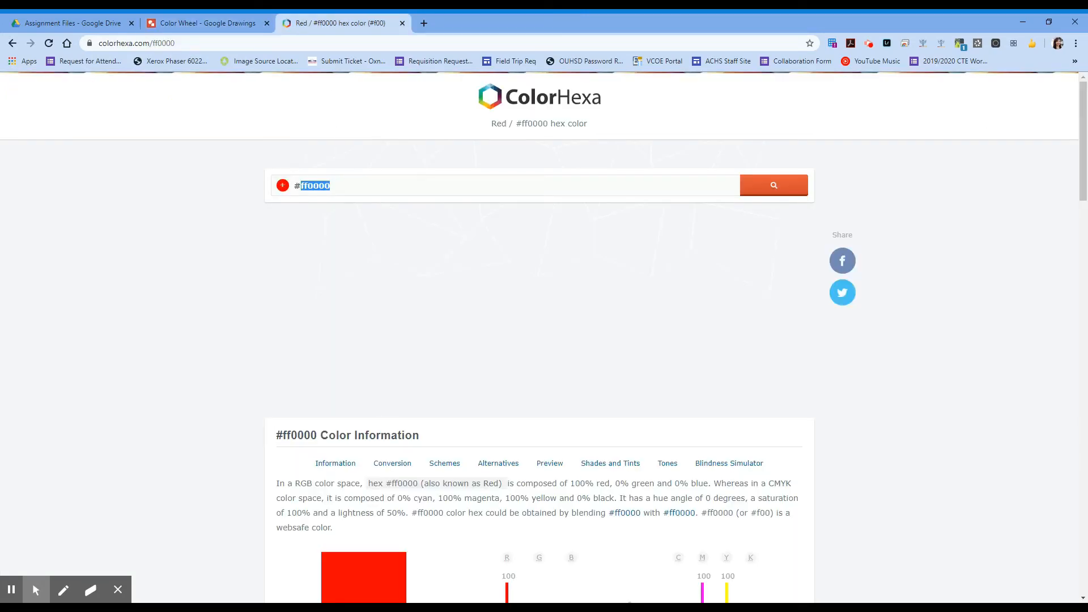
{"action": "left_click", "coordinate": [215, 24]}
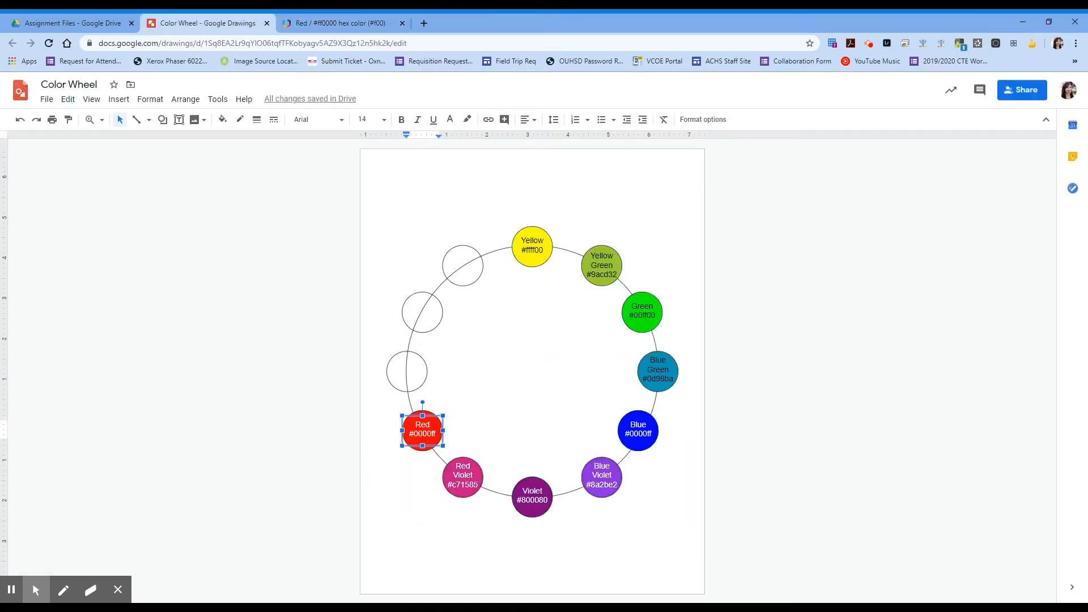
{"action": "double_click", "coordinate": [423, 434]}
{"action": "key", "text": "ctrl+v"}
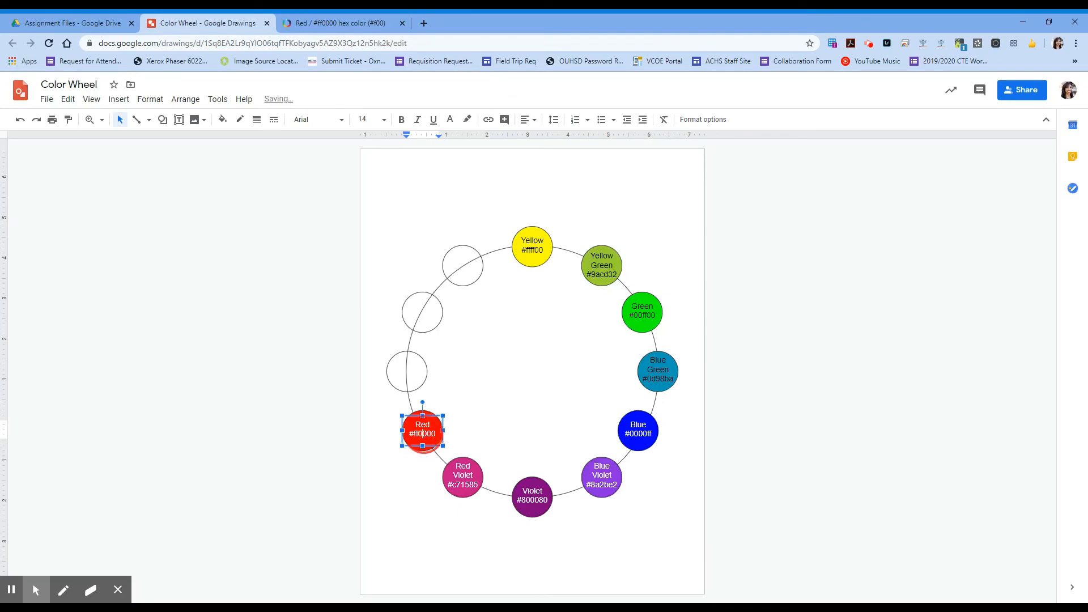
- Select the empty circle above red, switch to ColorHexa, look up "red orange" and copy its hex code without the # sign
{"action": "left_click", "coordinate": [410, 373]}
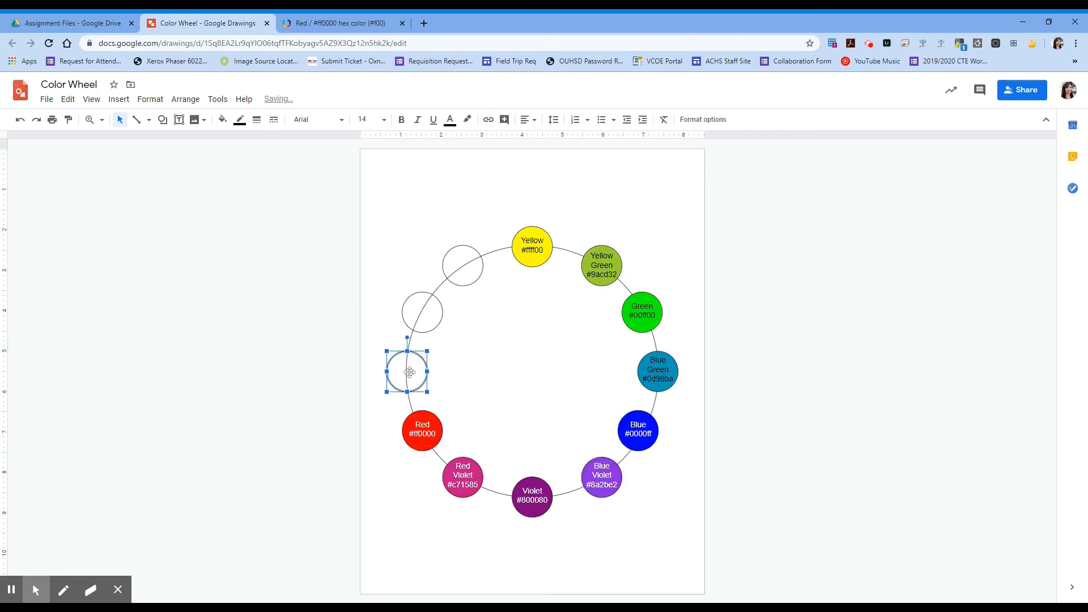
{"action": "left_click", "coordinate": [340, 24]}
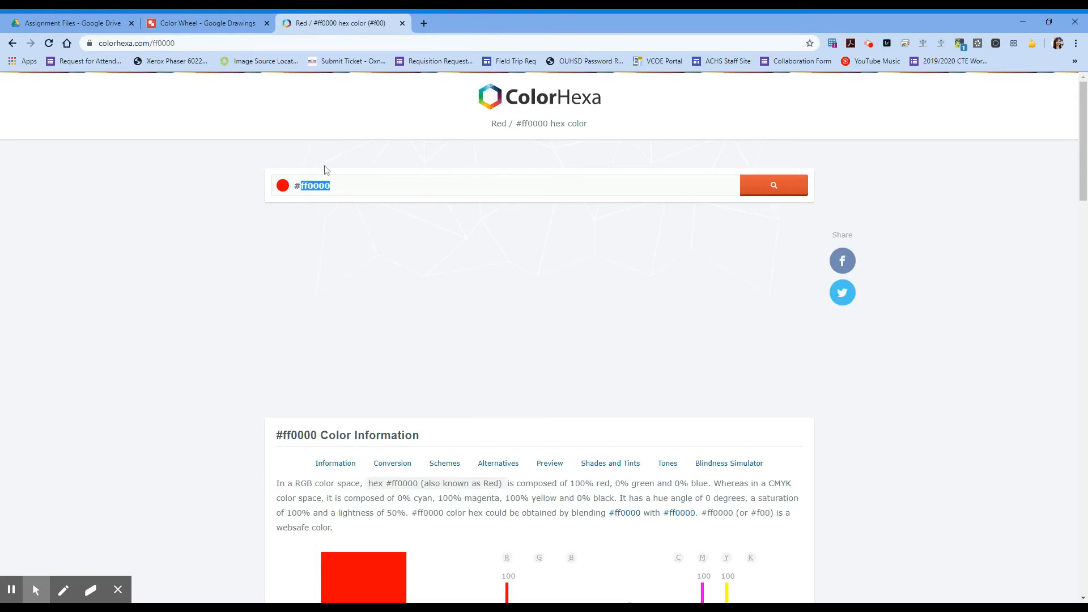
{"action": "double_click", "coordinate": [321, 182]}
{"action": "key", "text": "ctrl+a"}
{"action": "type", "text": "red"}
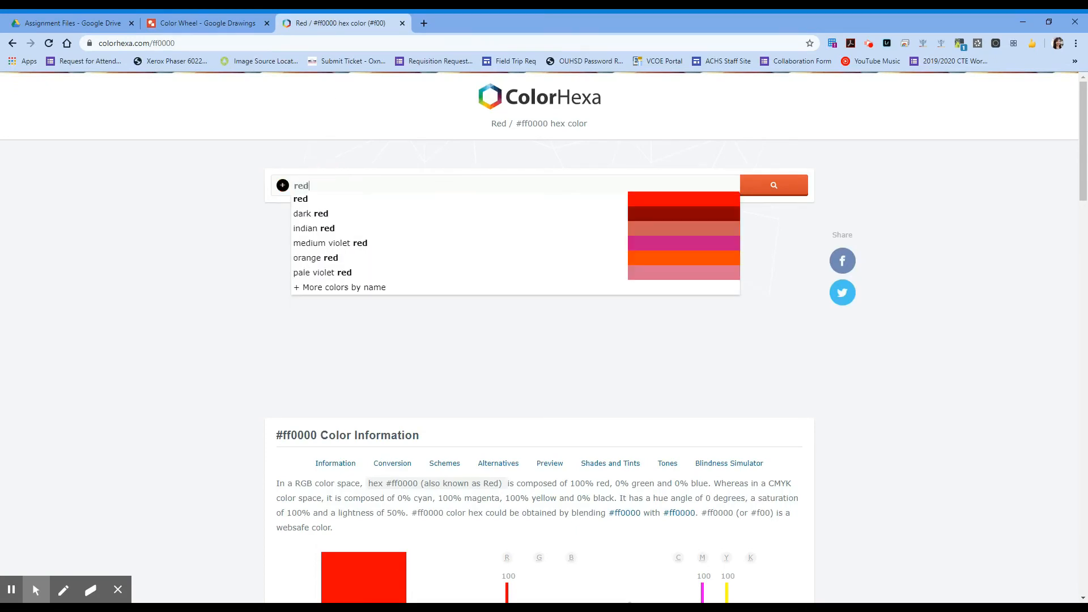
{"action": "type", "text": " orange"}
{"action": "key", "text": "Return"}
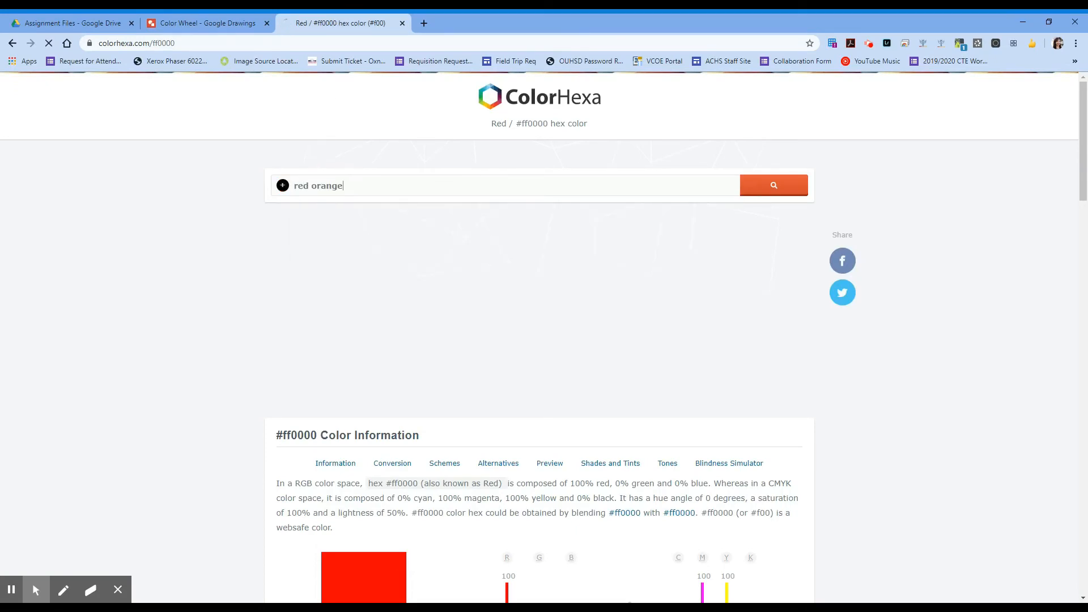
{"action": "double_click", "coordinate": [315, 186]}
{"action": "key", "text": "ctrl+c"}
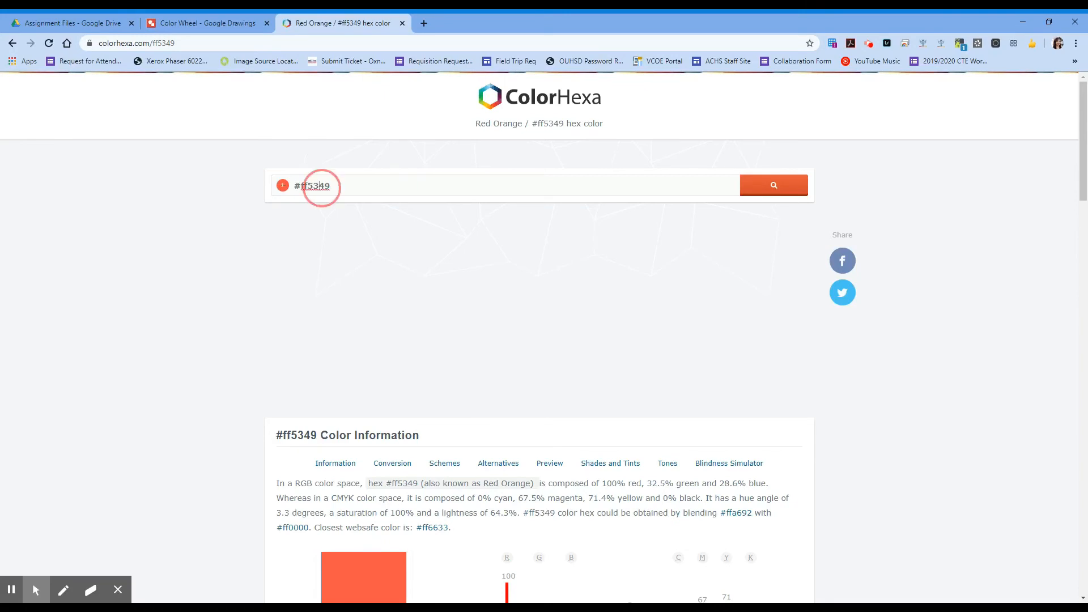
- Return to the Color Wheel drawing and fill the selected circle above red with the custom color #ff5349
{"action": "left_click", "coordinate": [204, 23]}
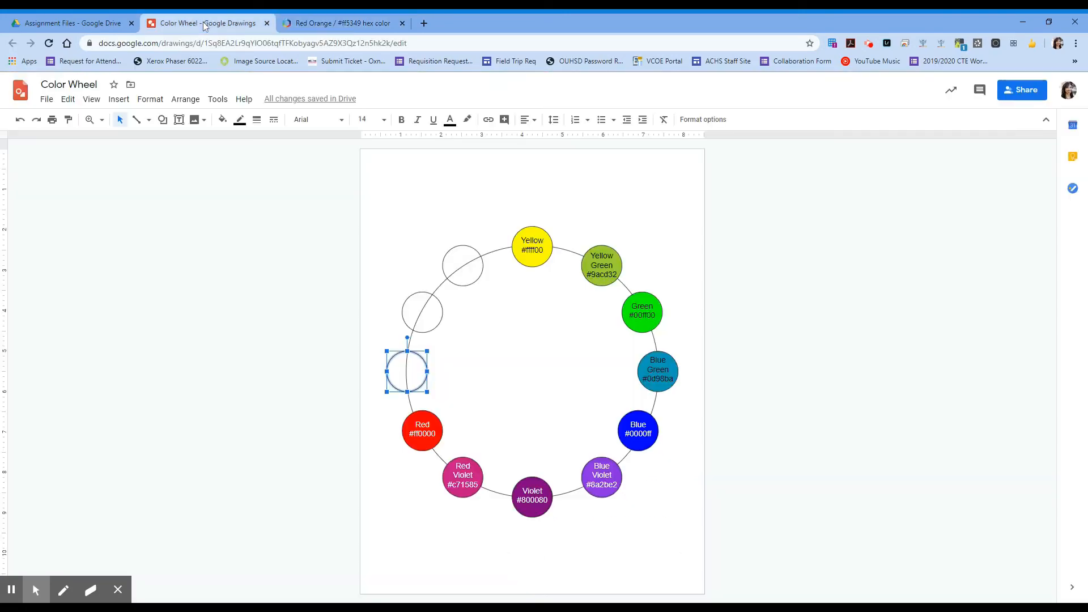
{"action": "left_click", "coordinate": [223, 121]}
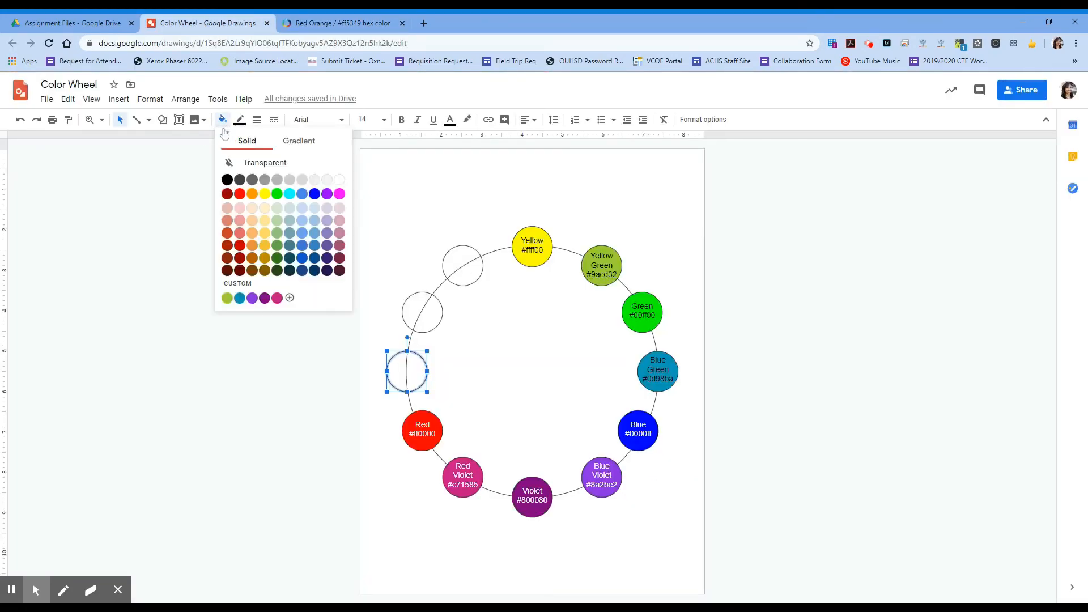
{"action": "left_click", "coordinate": [238, 284]}
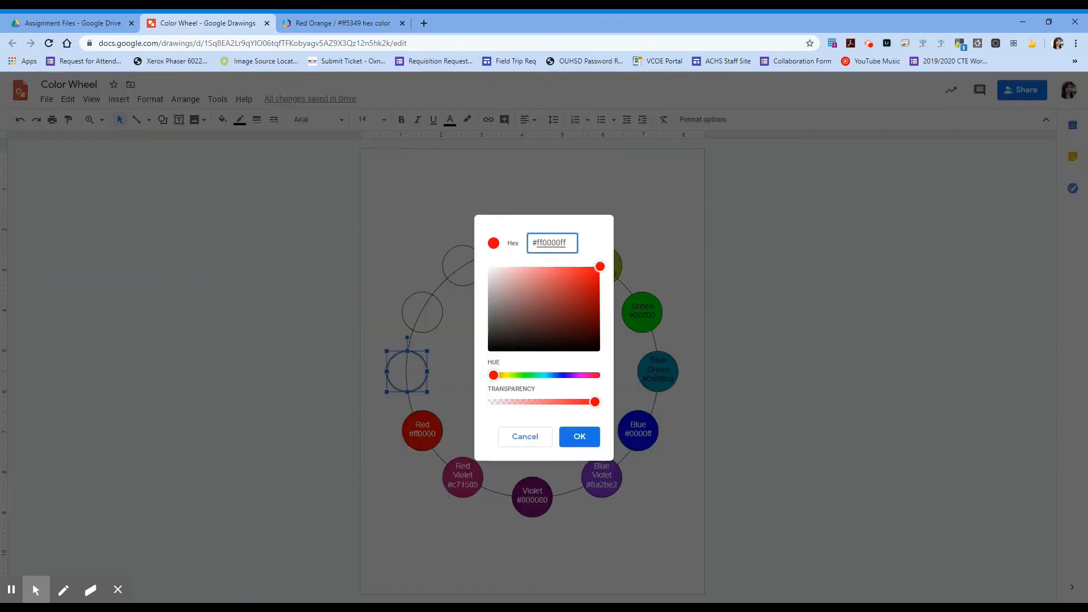
{"action": "key", "text": "ctrl+v"}
{"action": "double_click", "coordinate": [556, 243]}
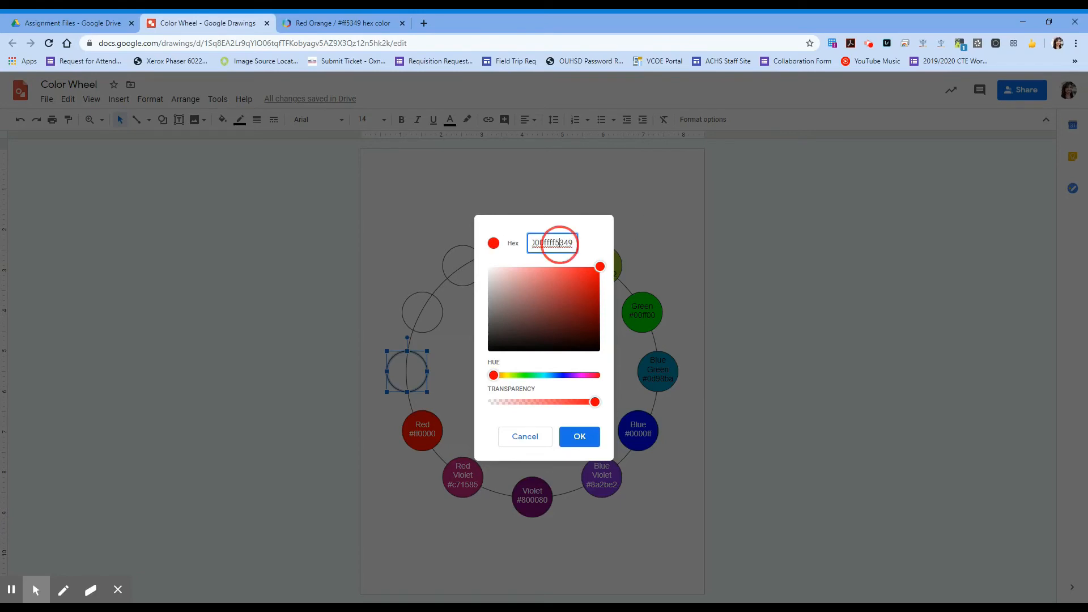
{"action": "key", "text": "ctrl+v"}
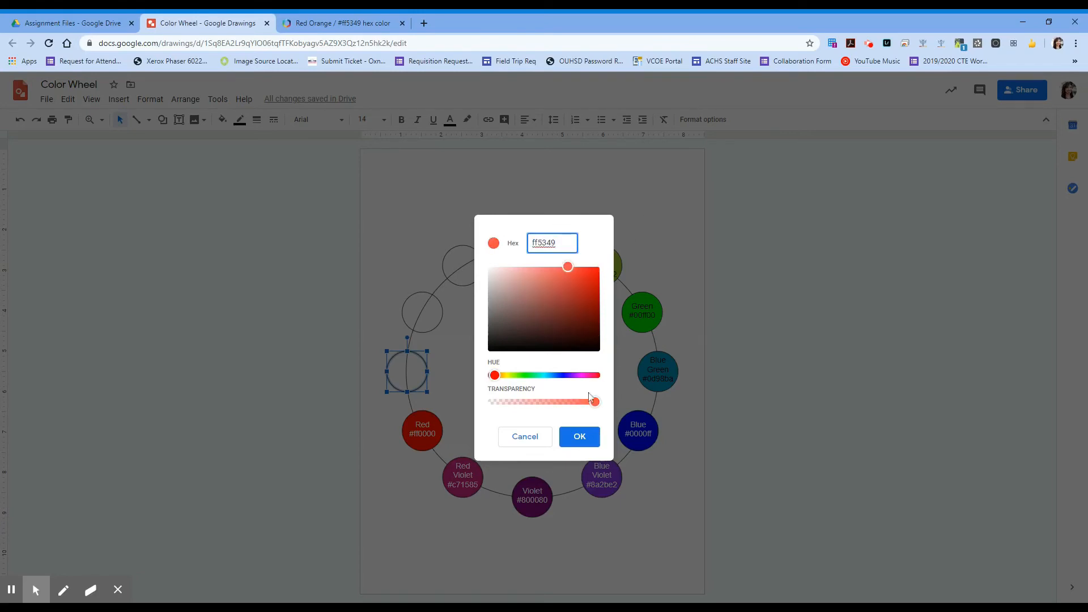
{"action": "left_click", "coordinate": [579, 441]}
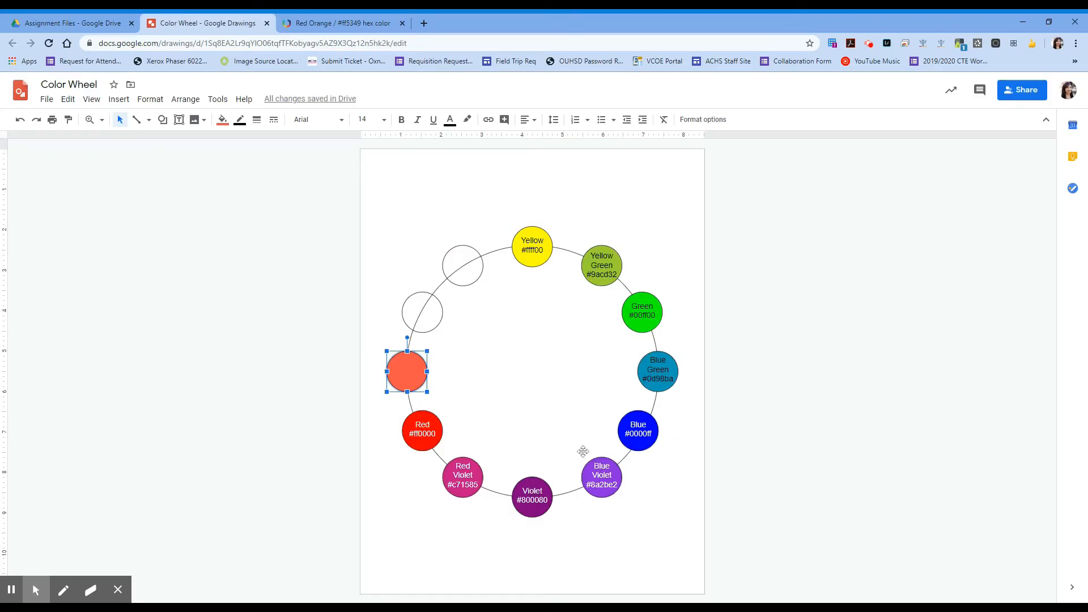
- Duplicate the blue-green circle's label and place the copy over the newly filled red-orange circle
{"action": "left_click", "coordinate": [653, 379]}
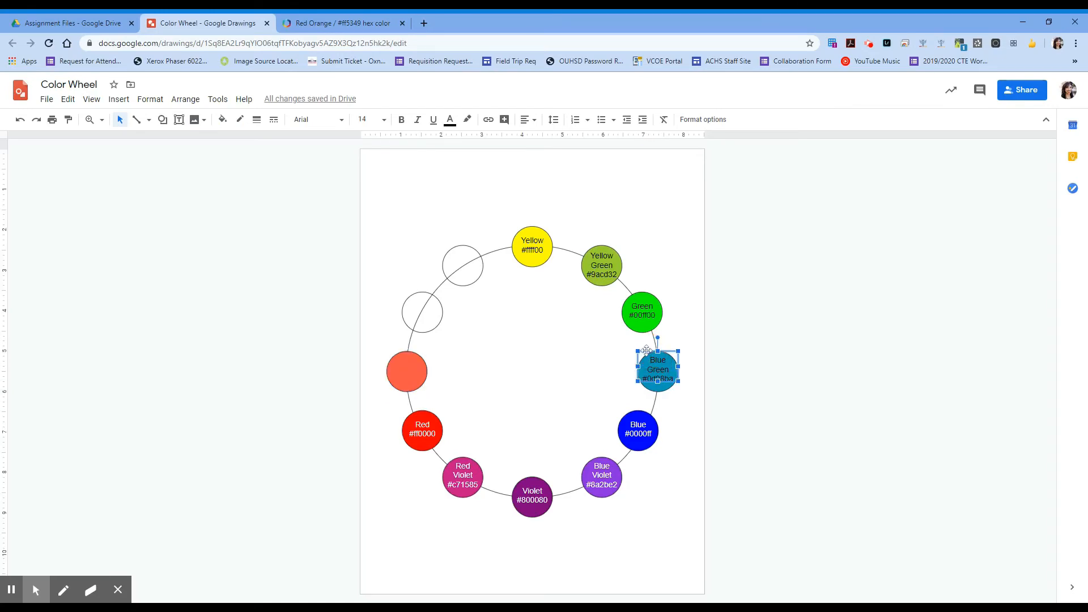
{"action": "key", "text": "ctrl+d"}
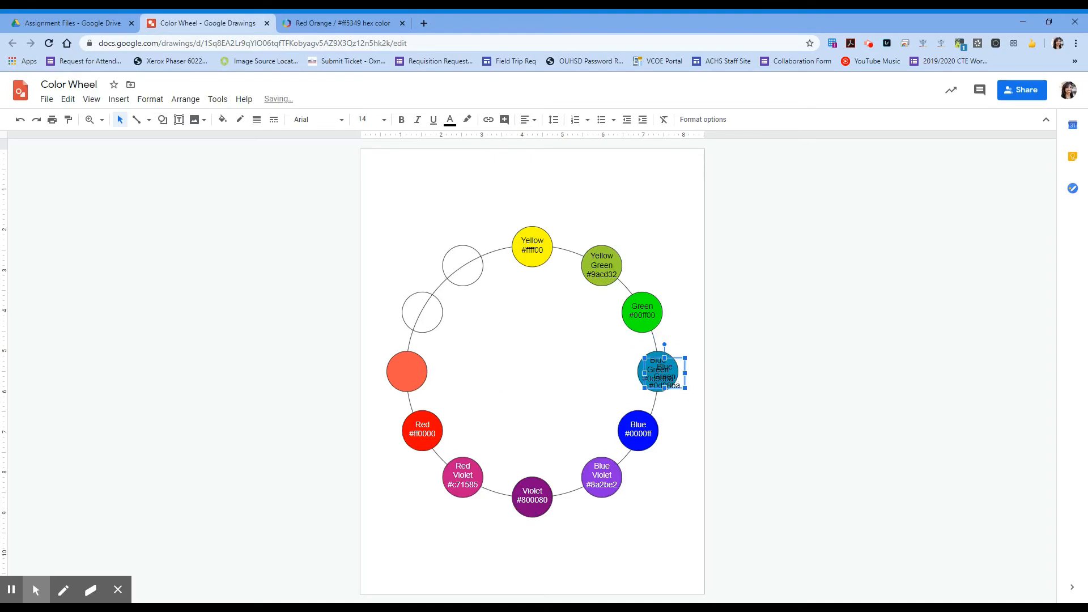
{"action": "left_click_drag", "start_coordinate": [673, 360], "coordinate": [414, 351]}
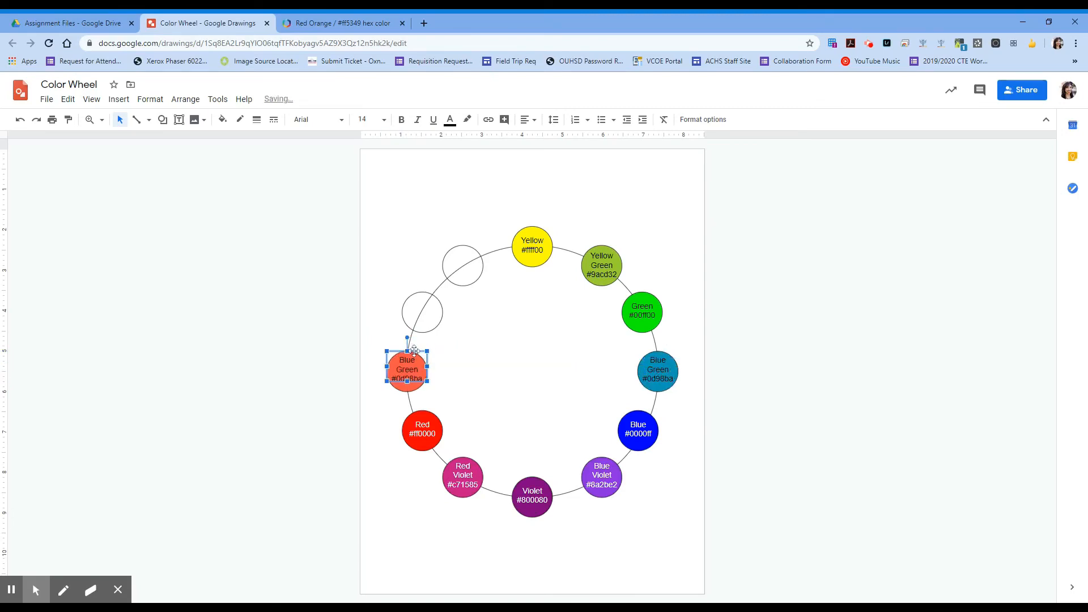
- Change the copied label on the red-orange circle to "Red Orange" with hex code #ff5349
{"action": "double_click", "coordinate": [416, 359]}
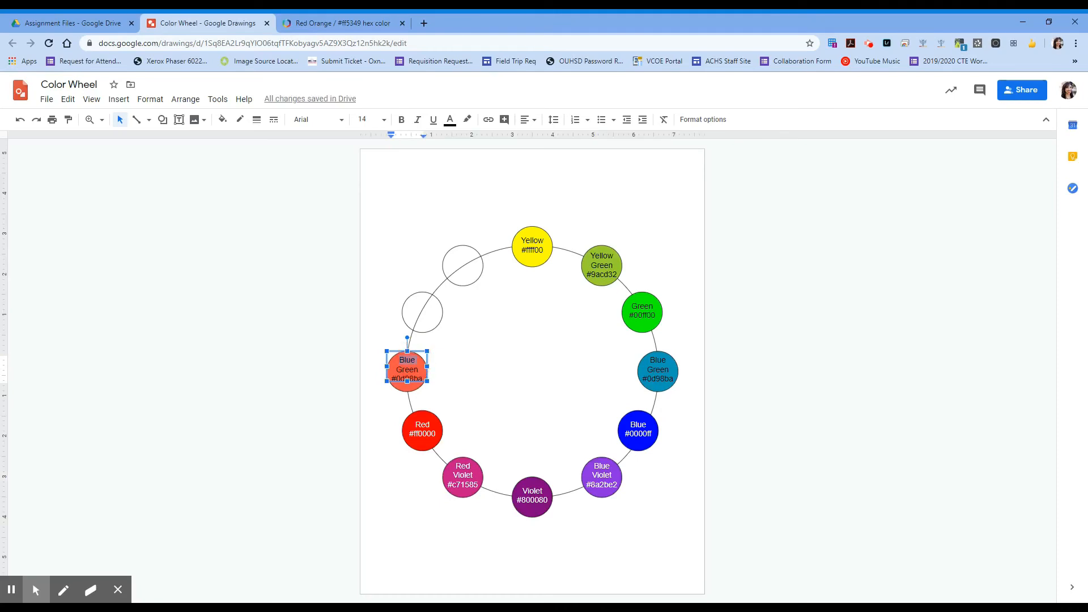
{"action": "type", "text": "Red"}
{"action": "double_click", "coordinate": [412, 368]}
{"action": "type", "text": "Orange"}
{"action": "left_click", "coordinate": [350, 24]}
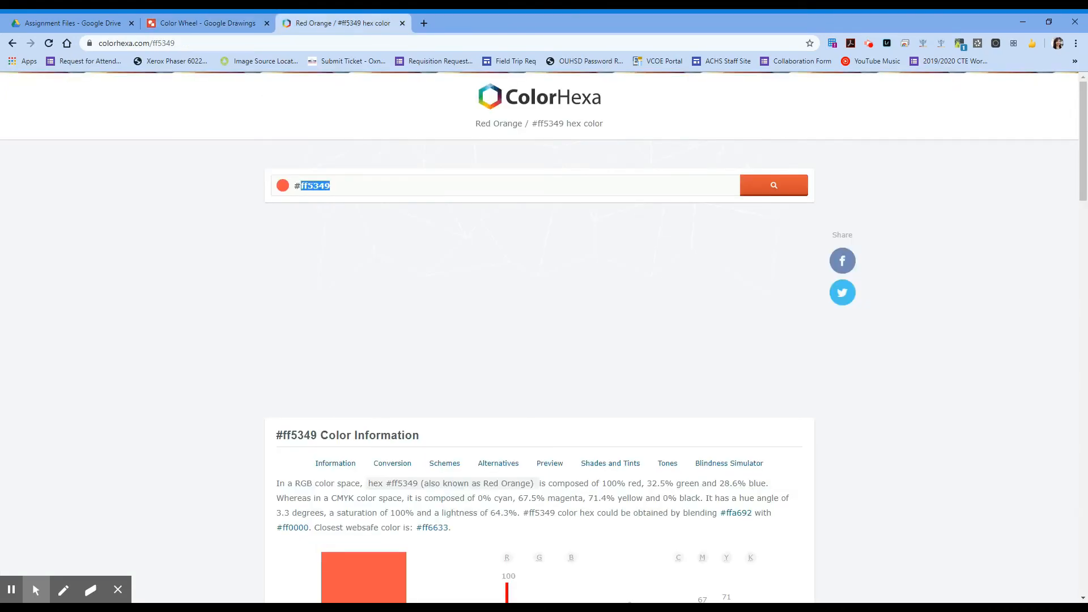
{"action": "left_click", "coordinate": [232, 25]}
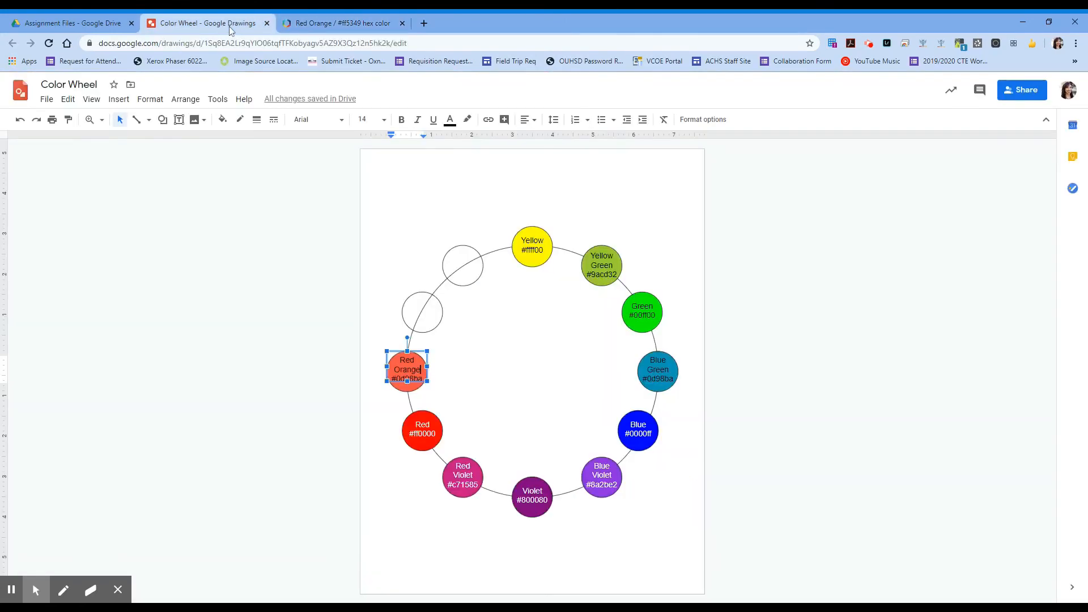
{"action": "left_click", "coordinate": [420, 367]}
{"action": "double_click", "coordinate": [418, 379]}
{"action": "key", "text": "ctrl+v"}
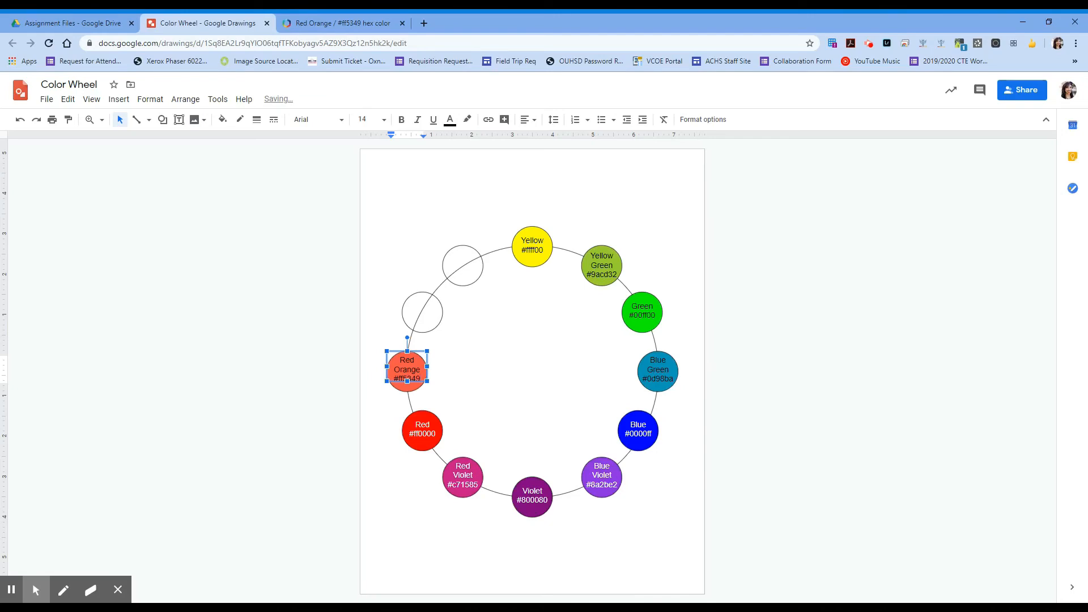
- Select the empty circle above red orange, switch to ColorHexa, look up "orange" and copy its hex code without the # sign
{"action": "left_click", "coordinate": [424, 312]}
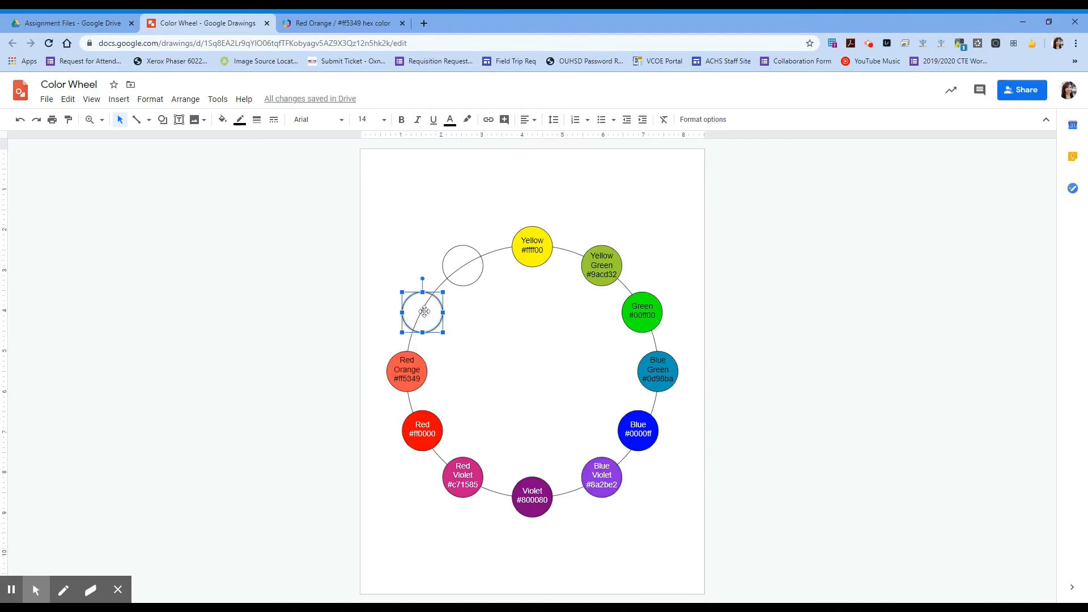
{"action": "left_click", "coordinate": [324, 21]}
{"action": "triple_click", "coordinate": [315, 186]}
{"action": "type", "text": "range"}
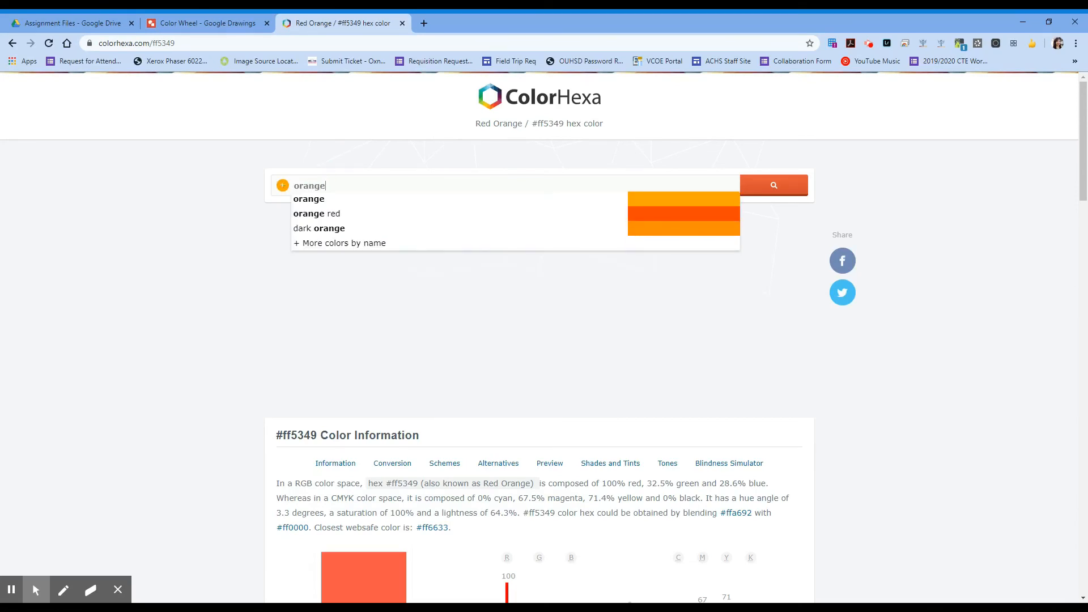
{"action": "key", "text": "Return"}
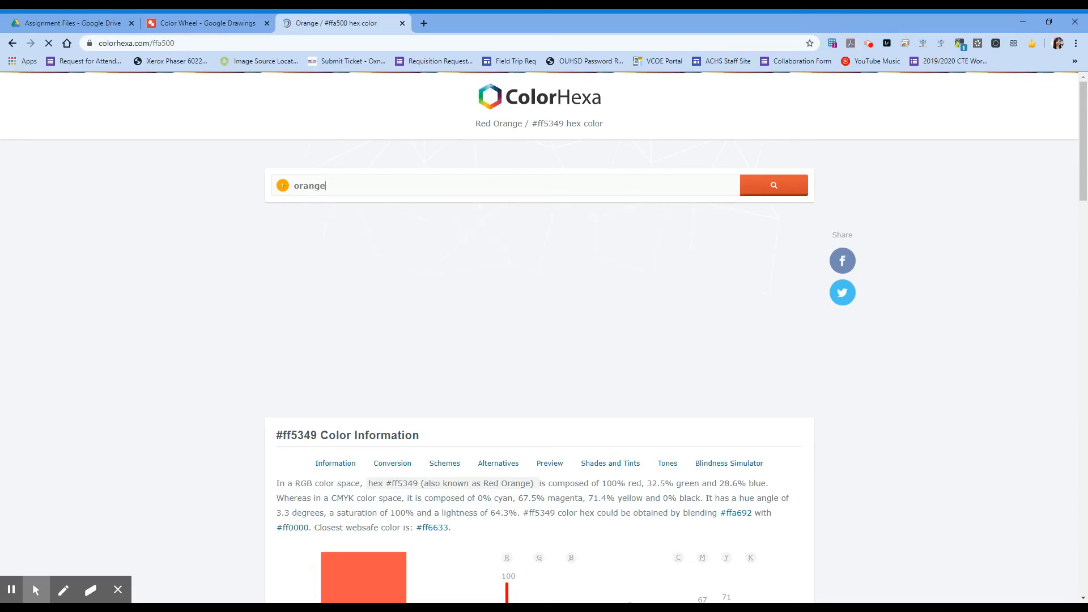
{"action": "double_click", "coordinate": [315, 186]}
{"action": "key", "text": "ctrl+c"}
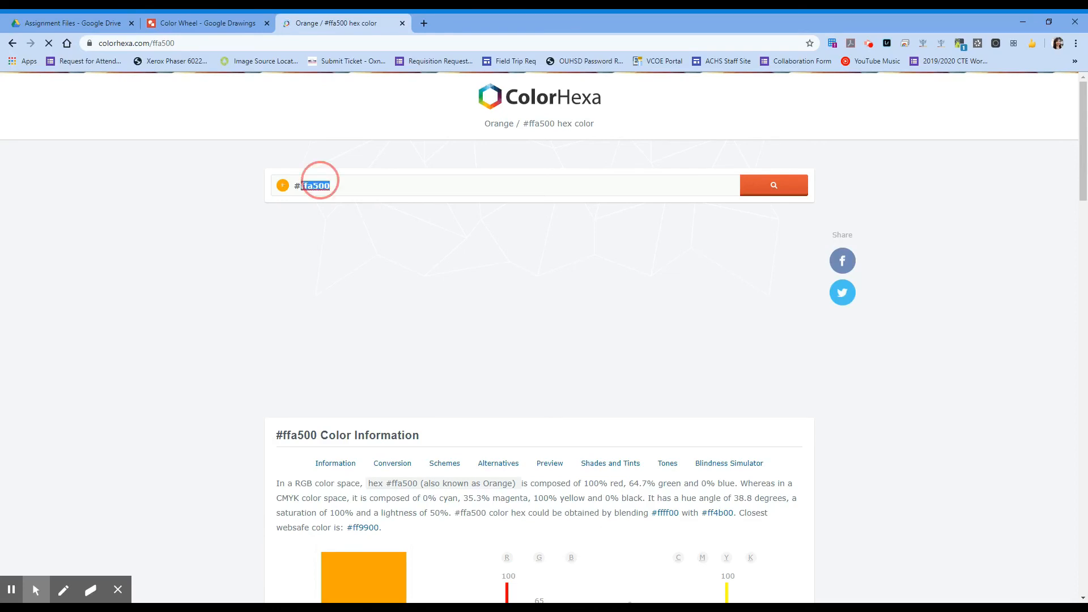
- Return to the Color Wheel drawing and fill the selected circle above red orange with the custom color #ffa500
{"action": "left_click", "coordinate": [197, 23]}
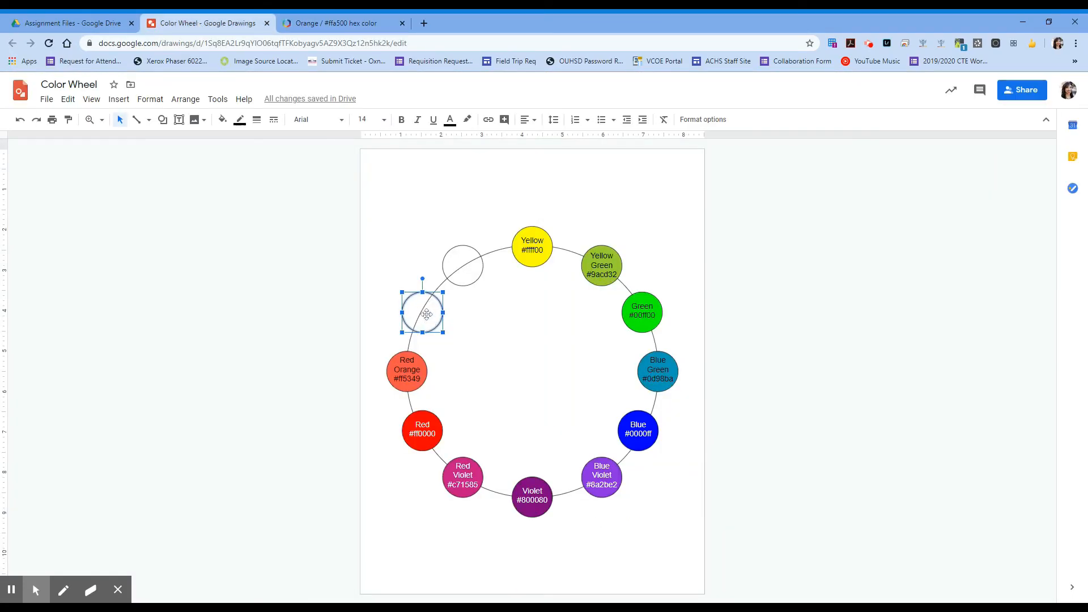
{"action": "left_click", "coordinate": [222, 119]}
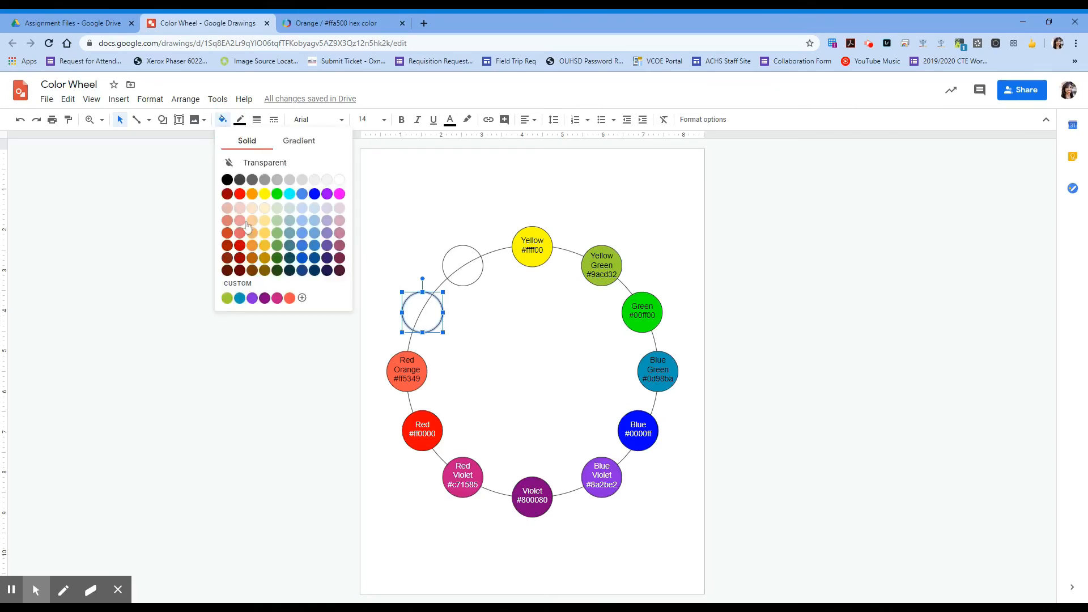
{"action": "left_click", "coordinate": [248, 287]}
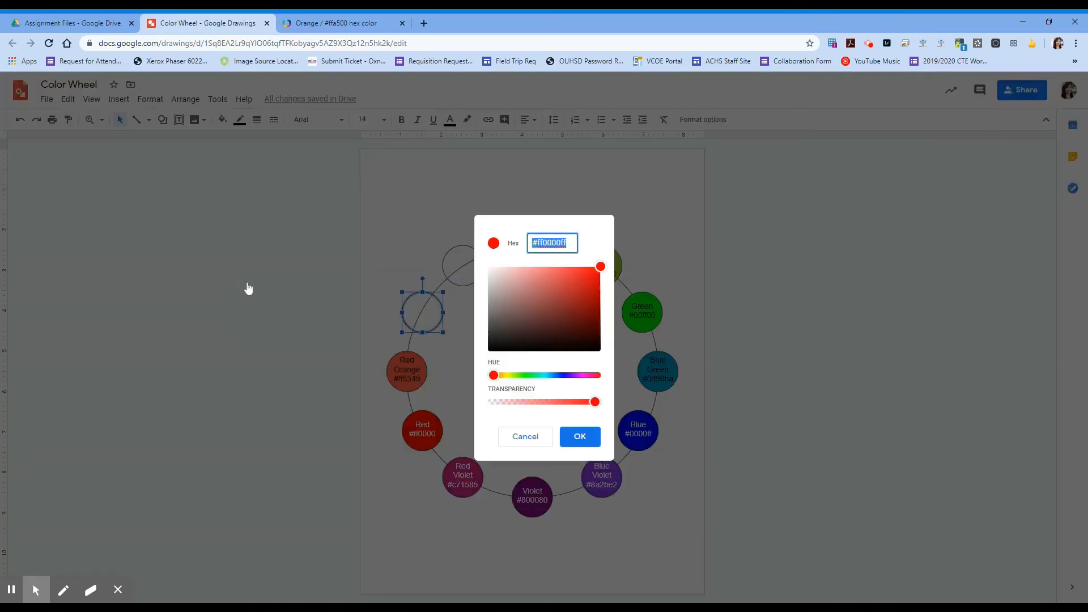
{"action": "key", "text": "ctrl+v"}
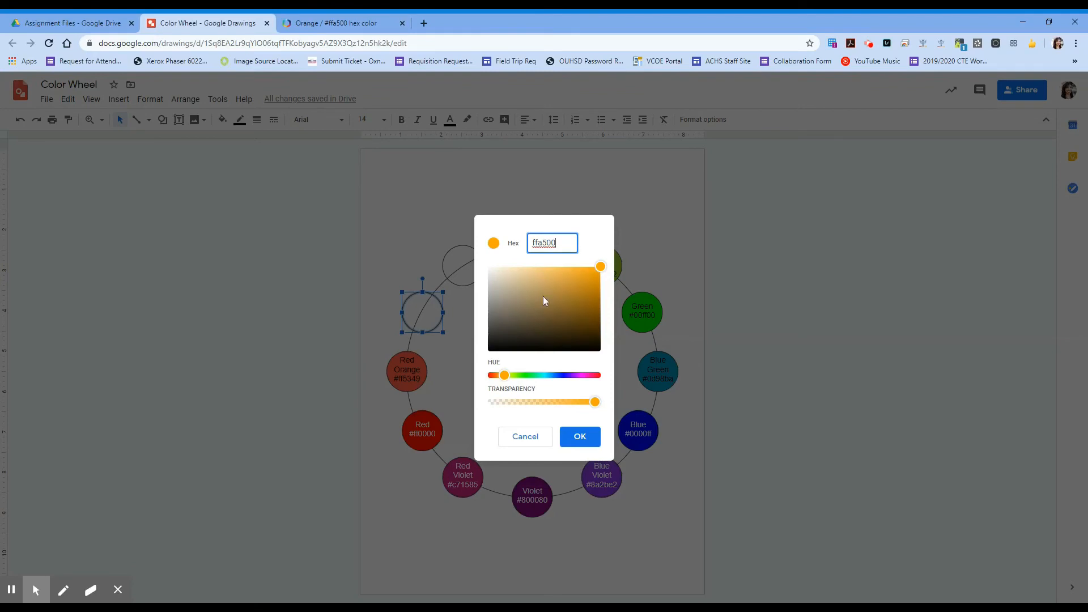
{"action": "left_click", "coordinate": [579, 438]}
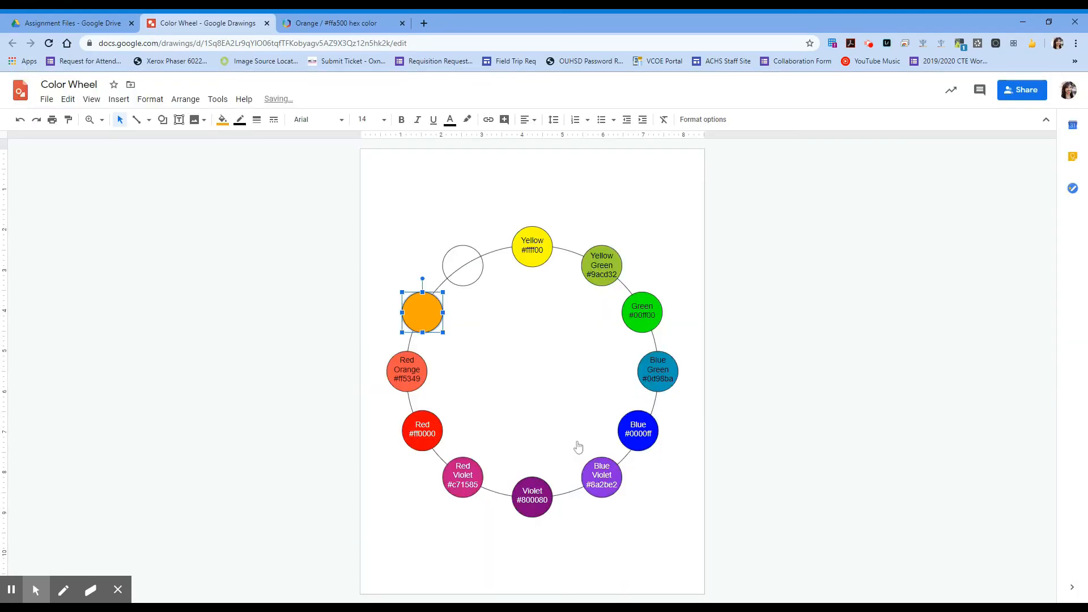
- Duplicate the green circle's label and place the copy over the newly filled orange circle
{"action": "left_click", "coordinate": [638, 323]}
{"action": "left_click", "coordinate": [629, 294]}
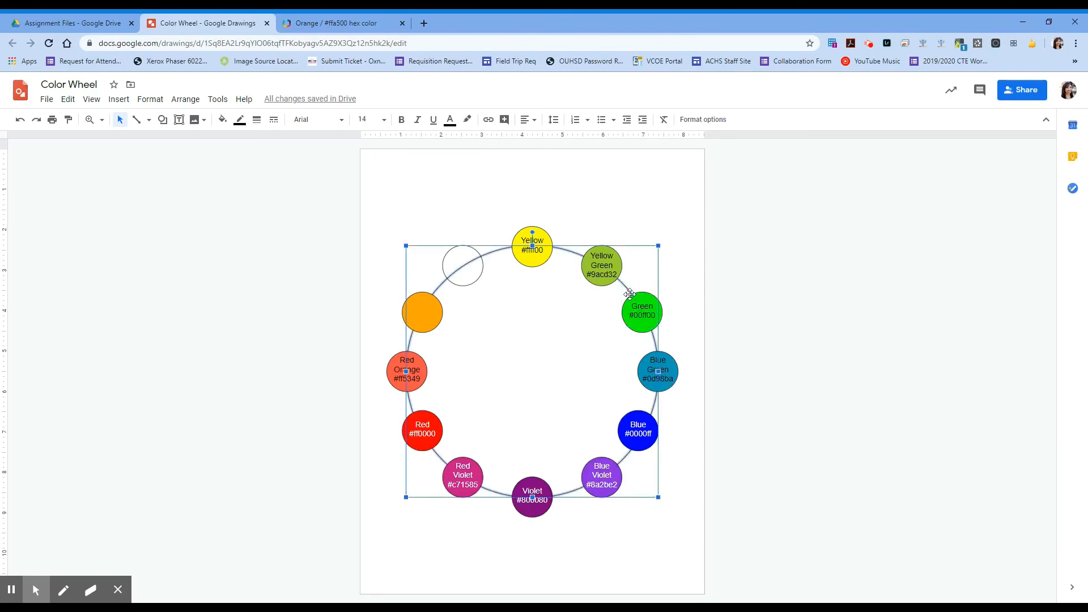
{"action": "double_click", "coordinate": [639, 307]}
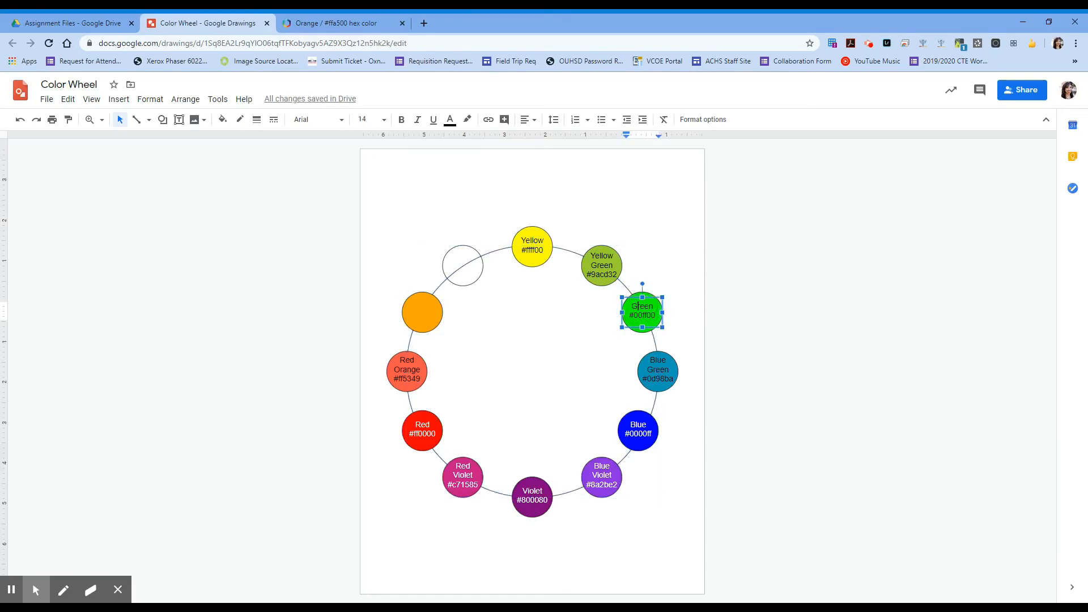
{"action": "left_click", "coordinate": [631, 300]}
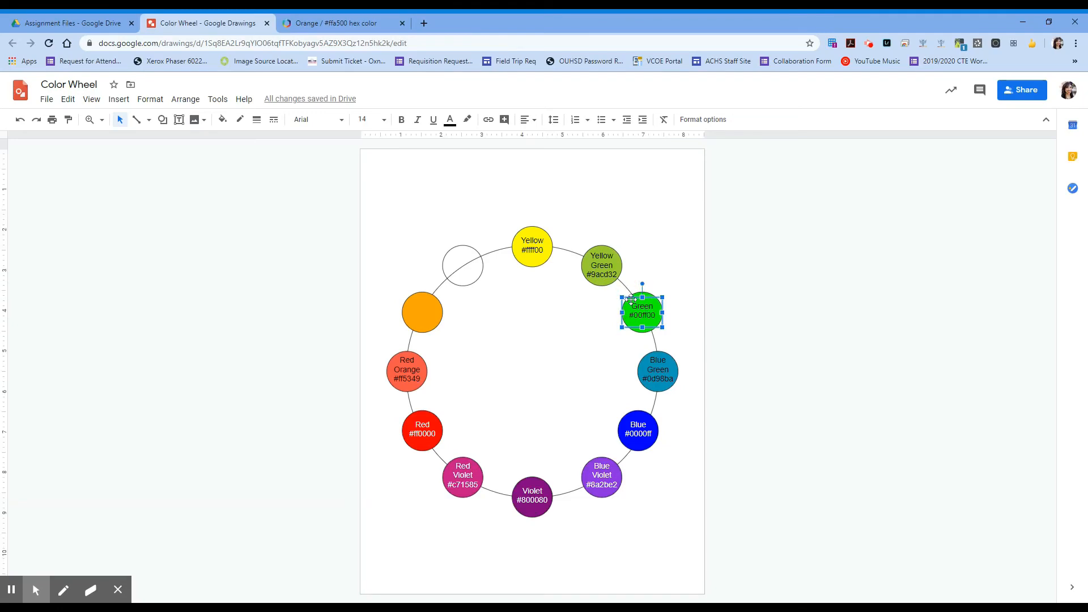
{"action": "key", "text": "ctrl+d"}
{"action": "left_click_drag", "start_coordinate": [638, 307], "coordinate": [409, 296]}
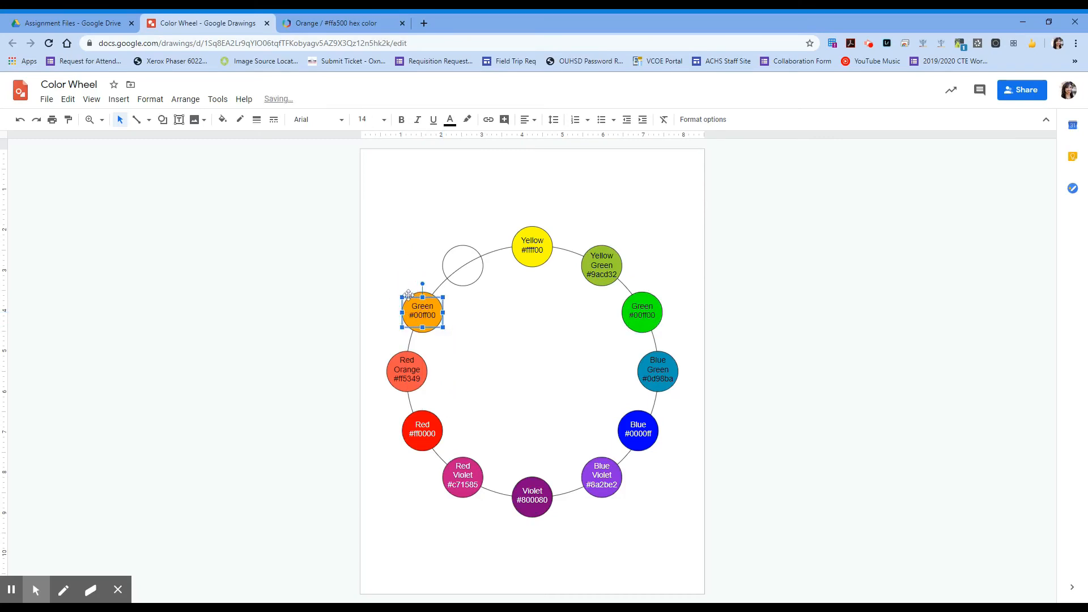
- Change the copied label on the orange circle to "Orange" with hex code #ffa500, rechecking the code on ColorHexa
{"action": "double_click", "coordinate": [423, 306]}
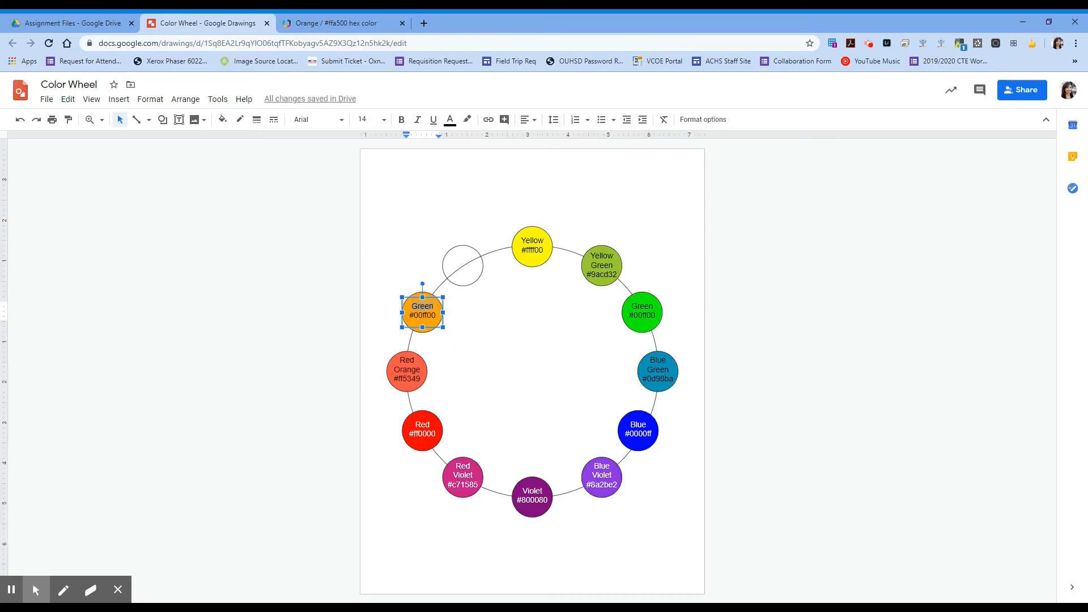
{"action": "type", "text": "Orna"}
{"action": "key", "text": "BackSpace"}
{"action": "key", "text": "BackSpace"}
{"action": "type", "text": "ange"}
{"action": "left_click", "coordinate": [358, 23]}
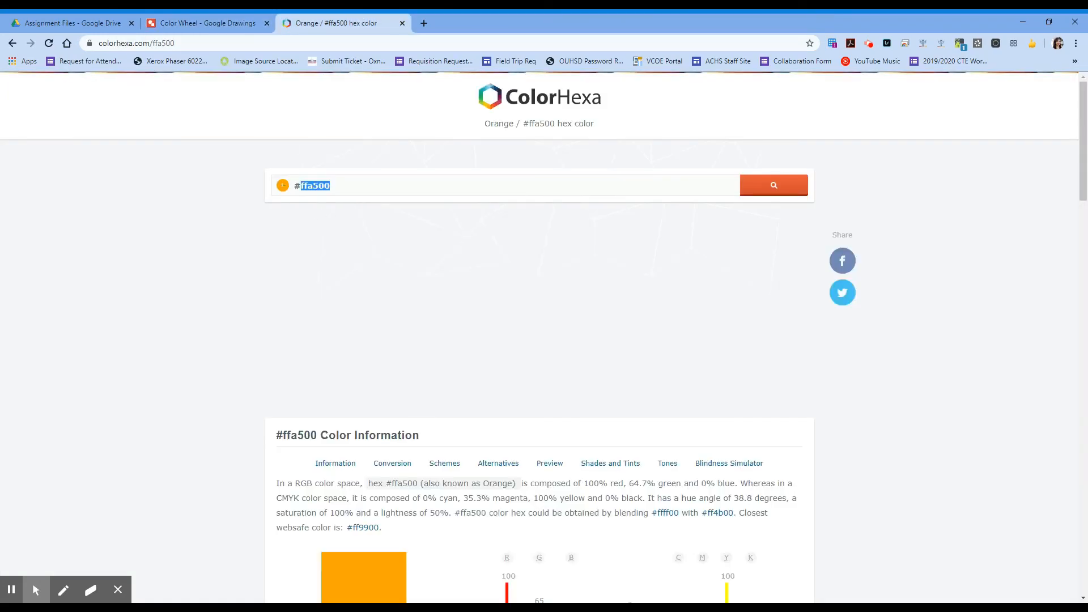
{"action": "left_click", "coordinate": [208, 22]}
{"action": "key", "text": "shift+Home"}
{"action": "type", "text": "#ffa500"}
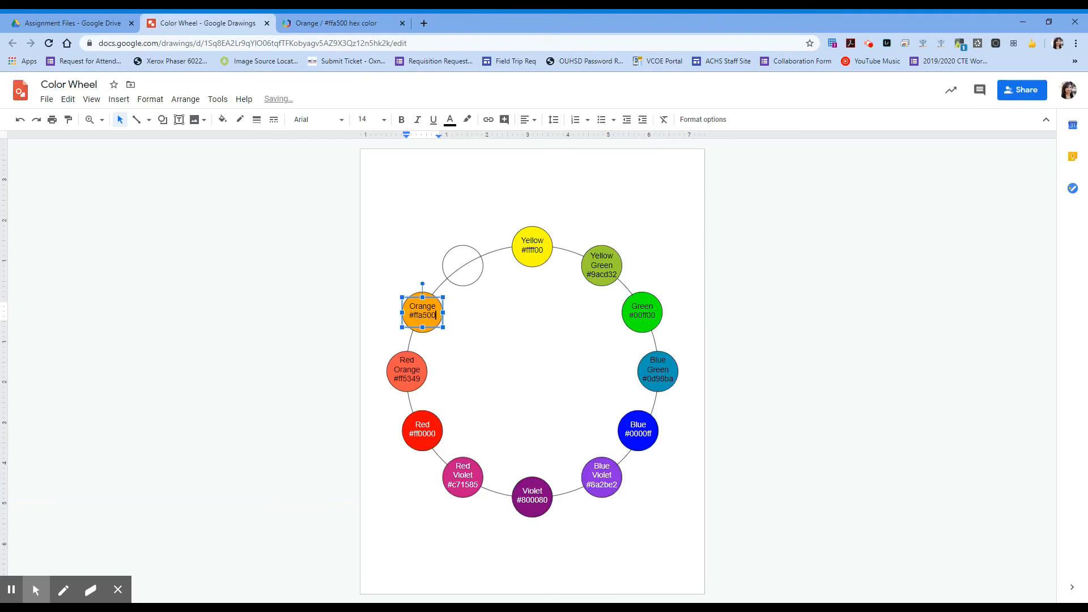
- Select the empty circle between orange and yellow, switch to ColorHexa, look up "yellow orange" and copy its hex code without the # sign
{"action": "left_click", "coordinate": [471, 278]}
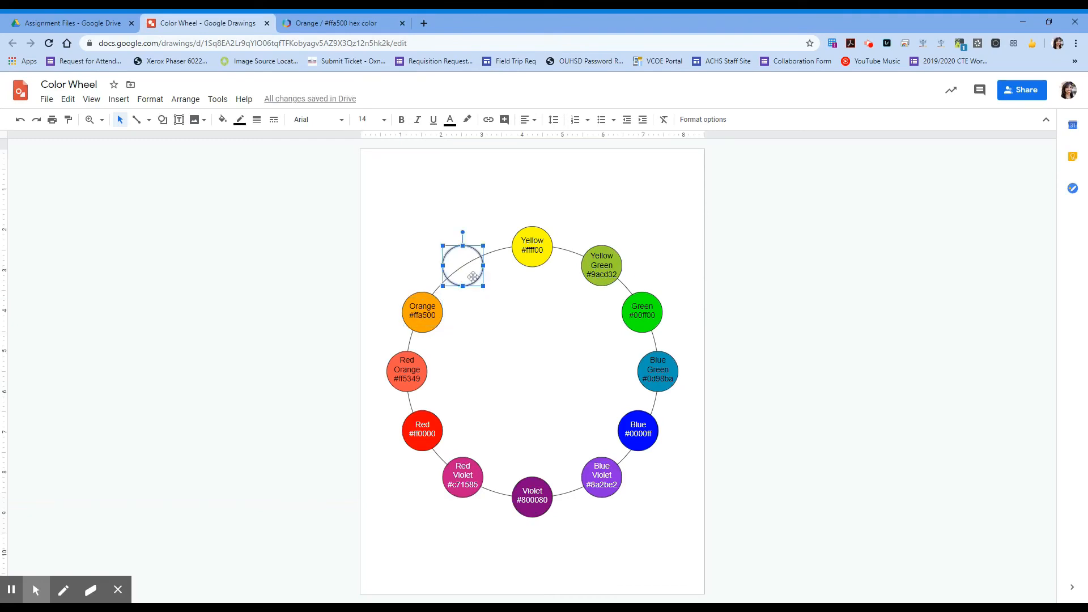
{"action": "left_click", "coordinate": [328, 27]}
{"action": "left_click", "coordinate": [317, 185]}
{"action": "type", "text": "yel"}
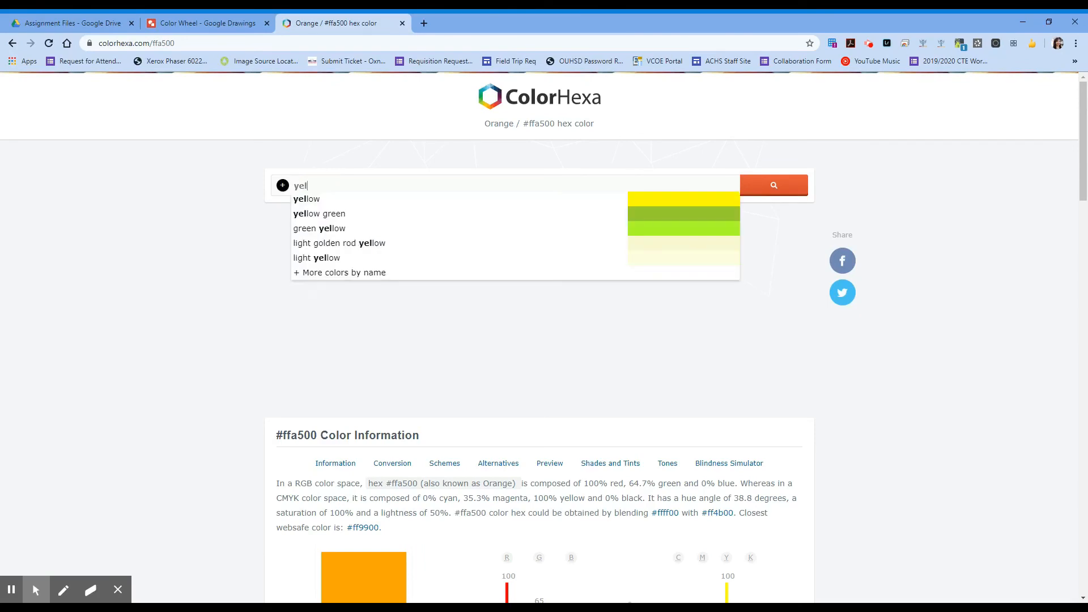
{"action": "type", "text": "low orange"}
{"action": "key", "text": "Return"}
{"action": "double_click", "coordinate": [316, 185]}
{"action": "key", "text": "ctrl+c"}
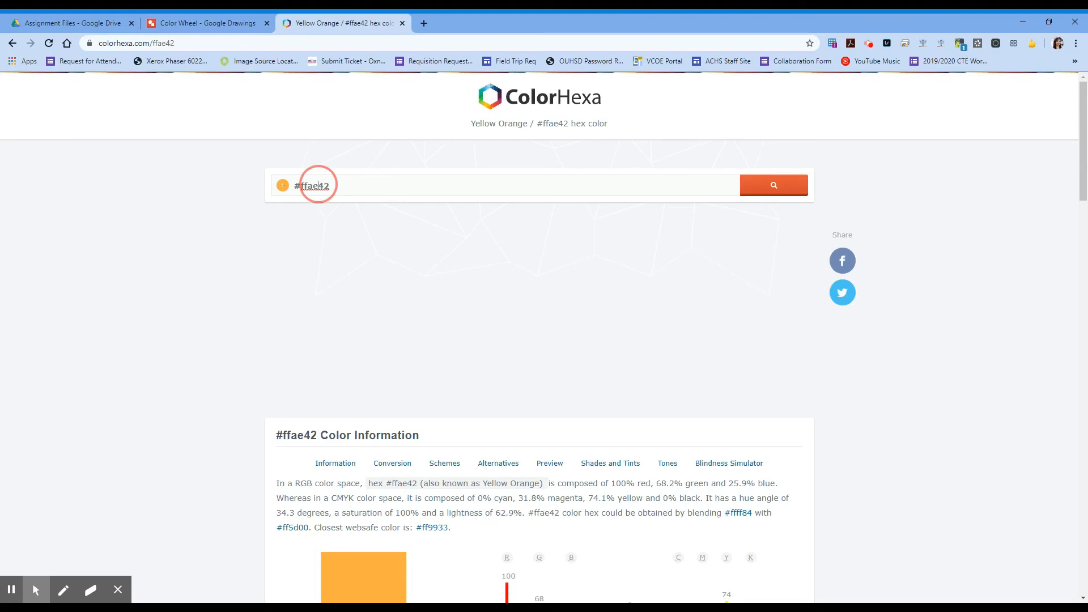
- Return to the Color Wheel drawing and fill the selected circle between orange and yellow with the custom color #ffae42
{"action": "left_click", "coordinate": [204, 22]}
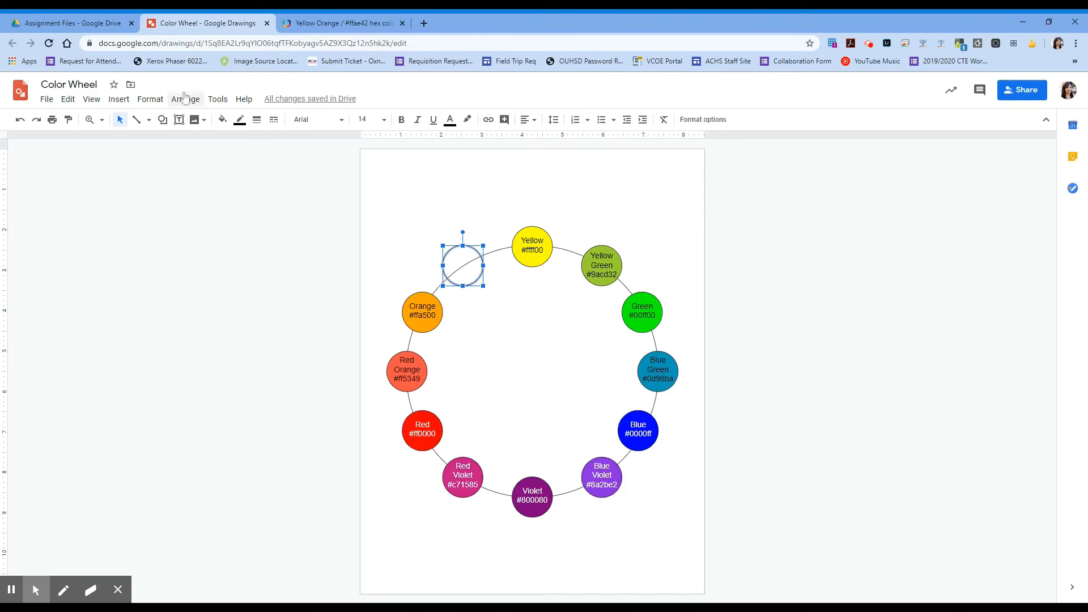
{"action": "left_click", "coordinate": [225, 125]}
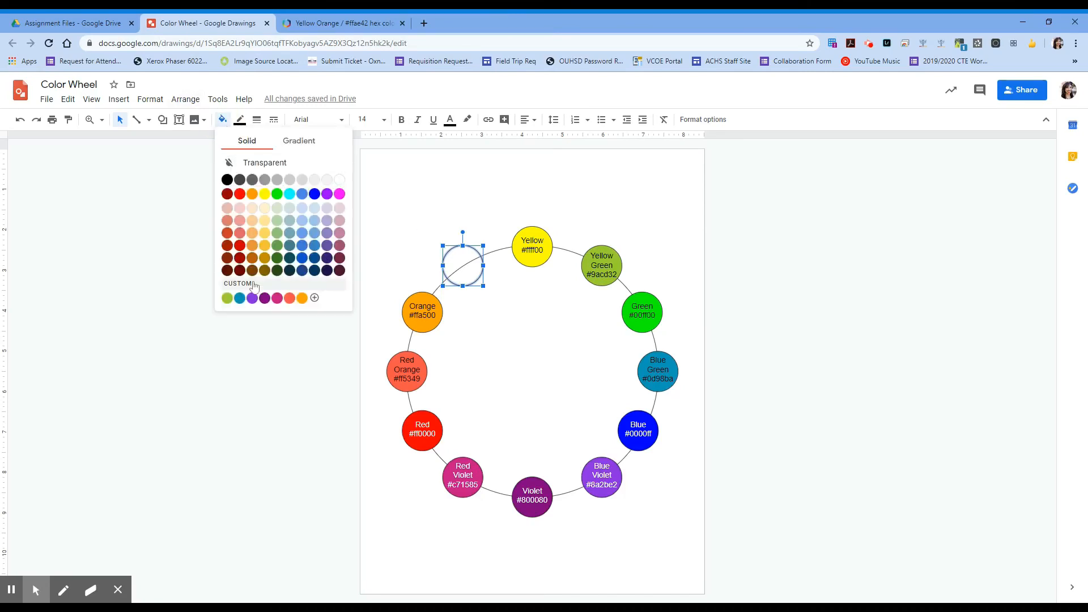
{"action": "left_click", "coordinate": [227, 295]}
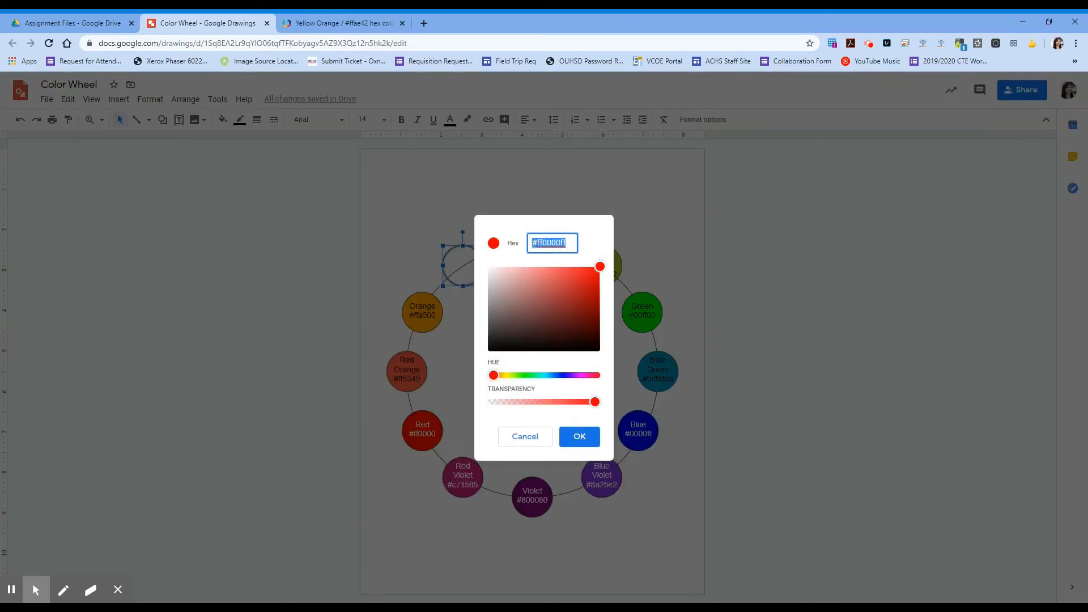
{"action": "type", "text": "#ffae42"}
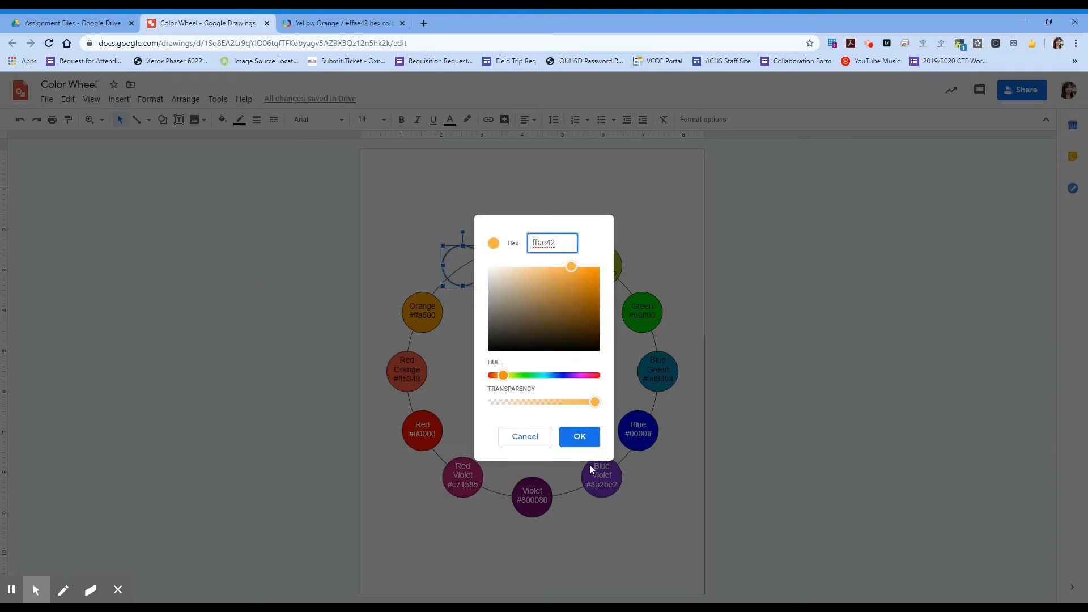
{"action": "left_click", "coordinate": [579, 438]}
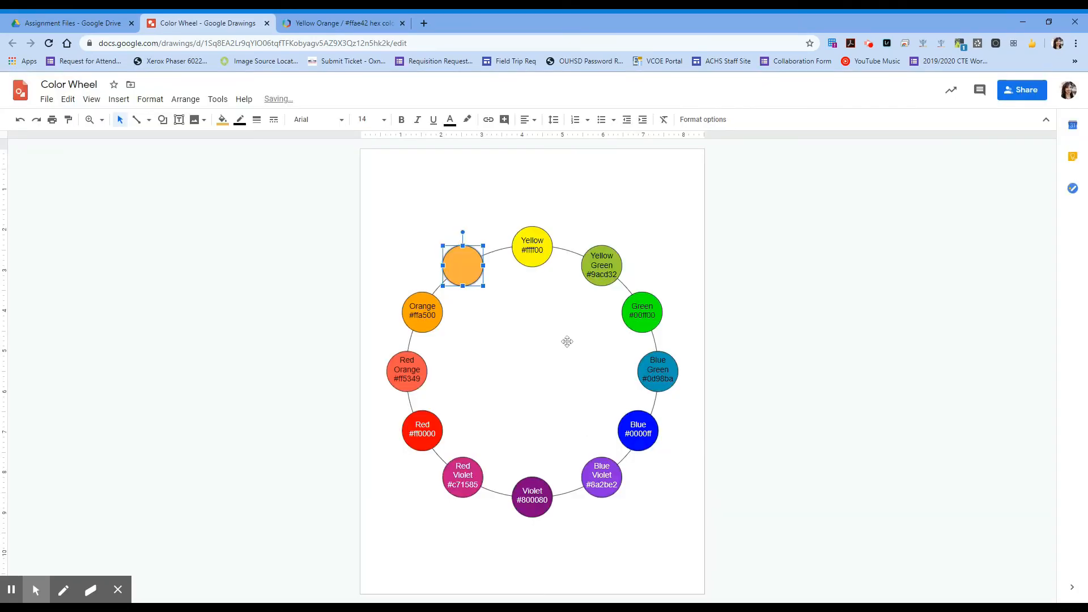
- Duplicate the yellow-green circle's label and place the copy over the newly filled yellow-orange circle
{"action": "left_click", "coordinate": [596, 265]}
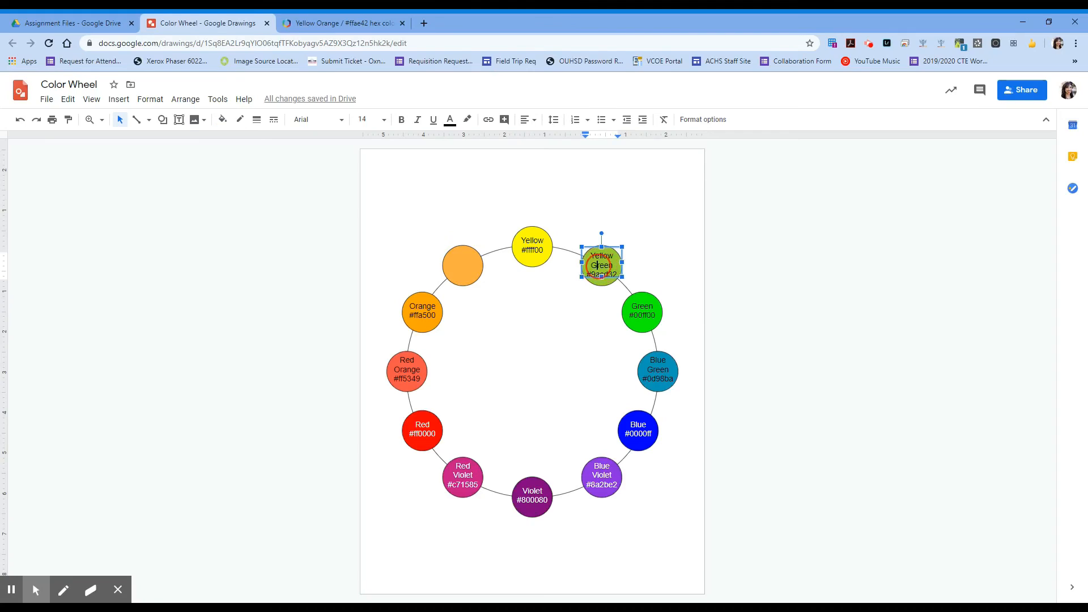
{"action": "left_click", "coordinate": [592, 244]}
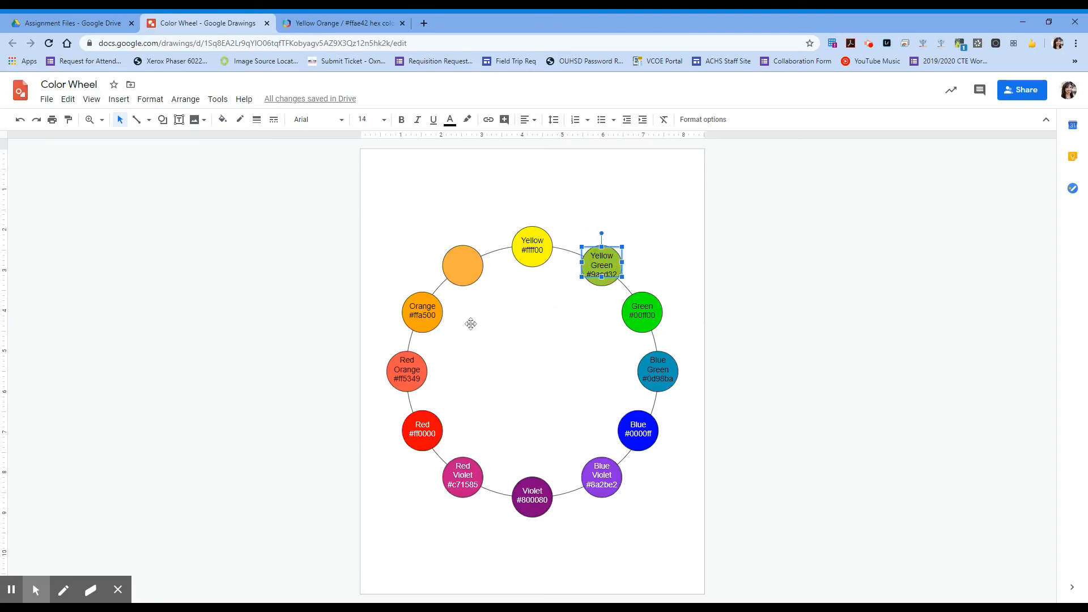
{"action": "key", "text": "ctrl+d"}
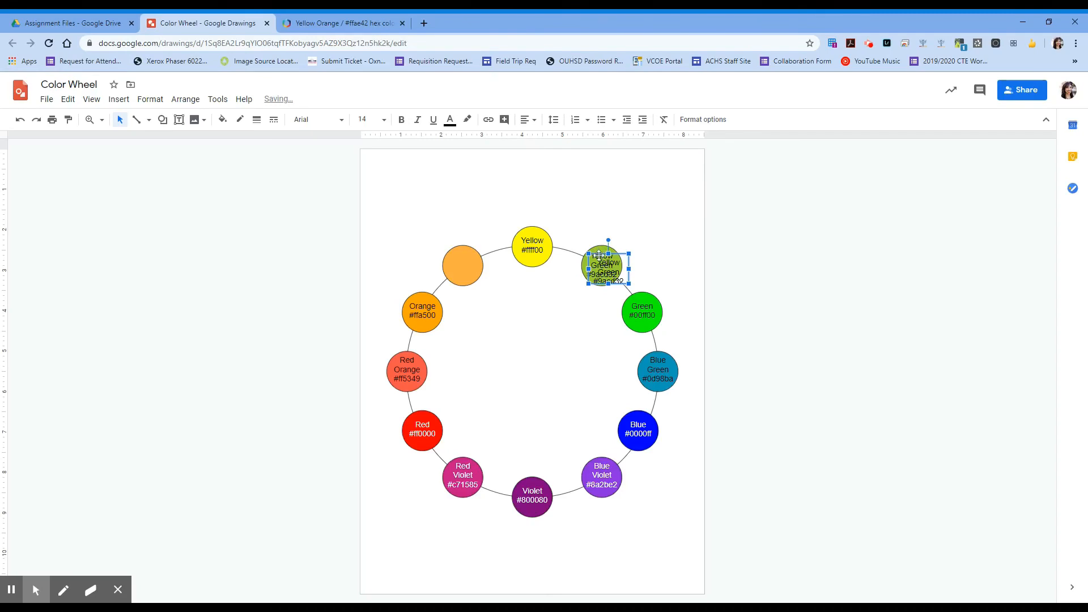
{"action": "left_click_drag", "start_coordinate": [599, 254], "coordinate": [452, 255]}
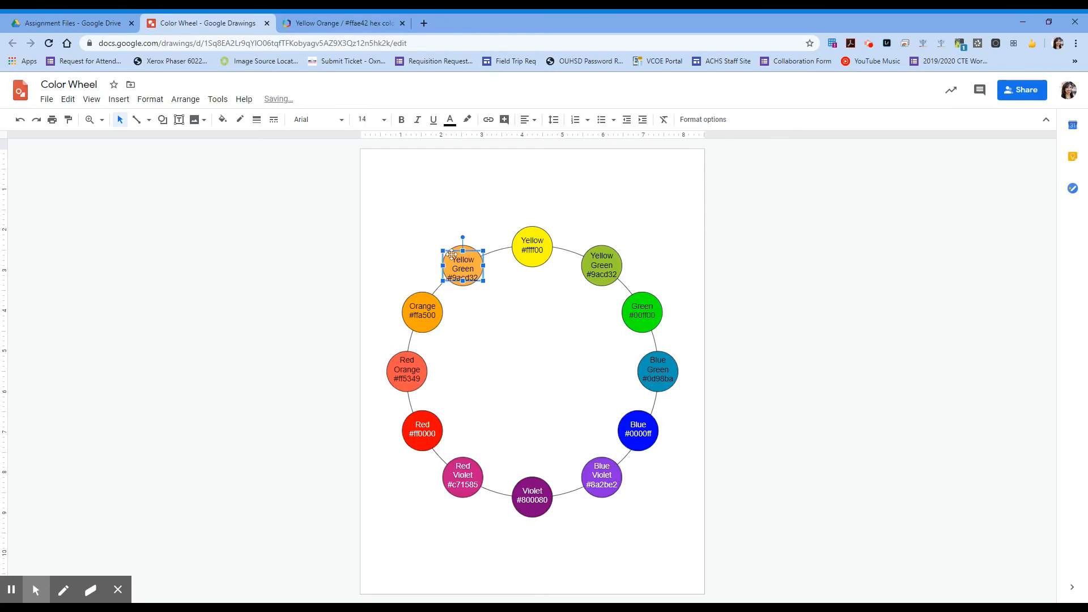
{"action": "left_click_drag", "start_coordinate": [451, 247], "coordinate": [452, 243]}
- Change the copied label on the yellow-orange circle to "Yellow Orange" with hex code #ffae42
{"action": "double_click", "coordinate": [464, 266]}
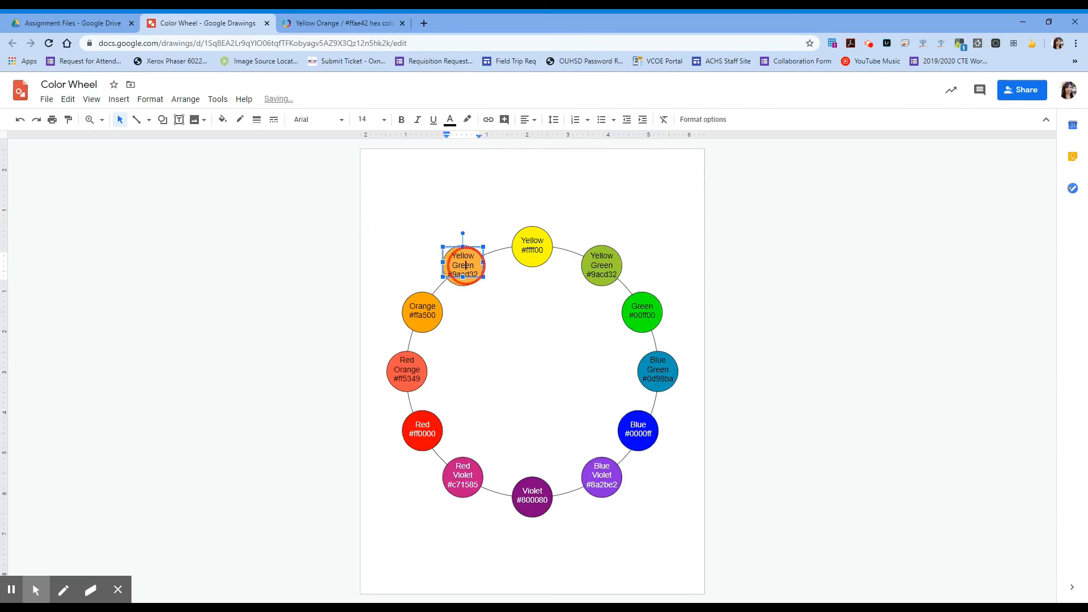
{"action": "type", "text": "Orange"}
{"action": "left_click", "coordinate": [346, 22]}
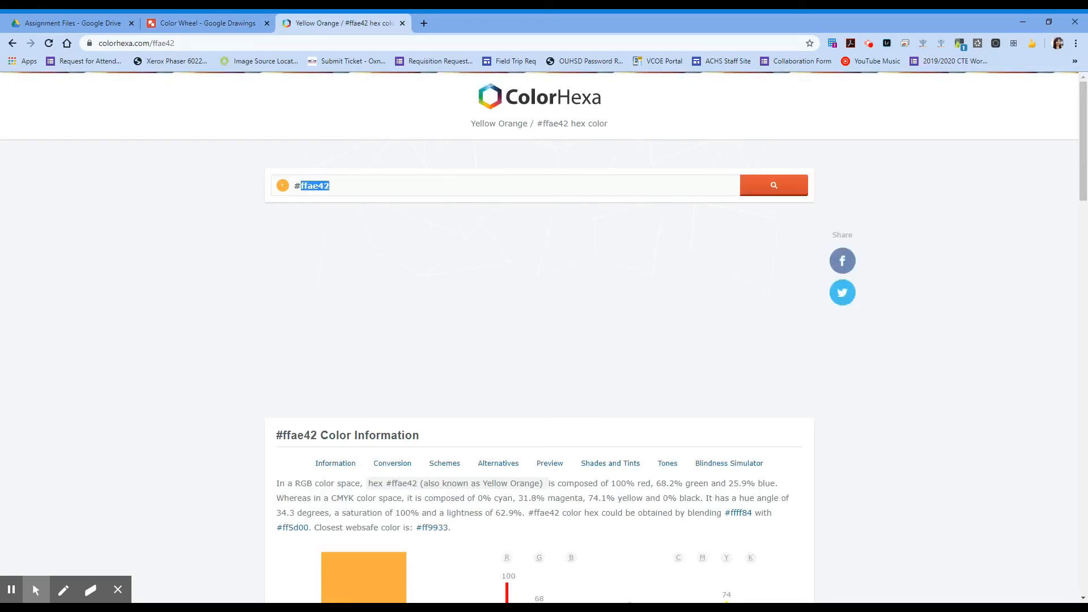
{"action": "left_click", "coordinate": [234, 24]}
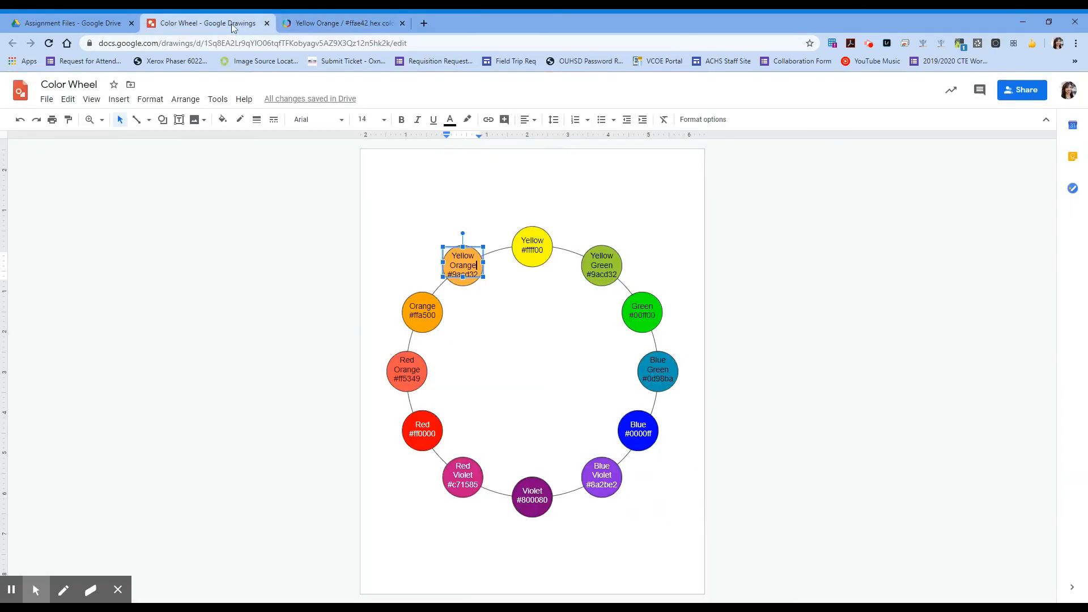
{"action": "left_click", "coordinate": [474, 275]}
{"action": "key", "text": "ctrl+v"}
{"action": "left_click", "coordinate": [378, 177]}
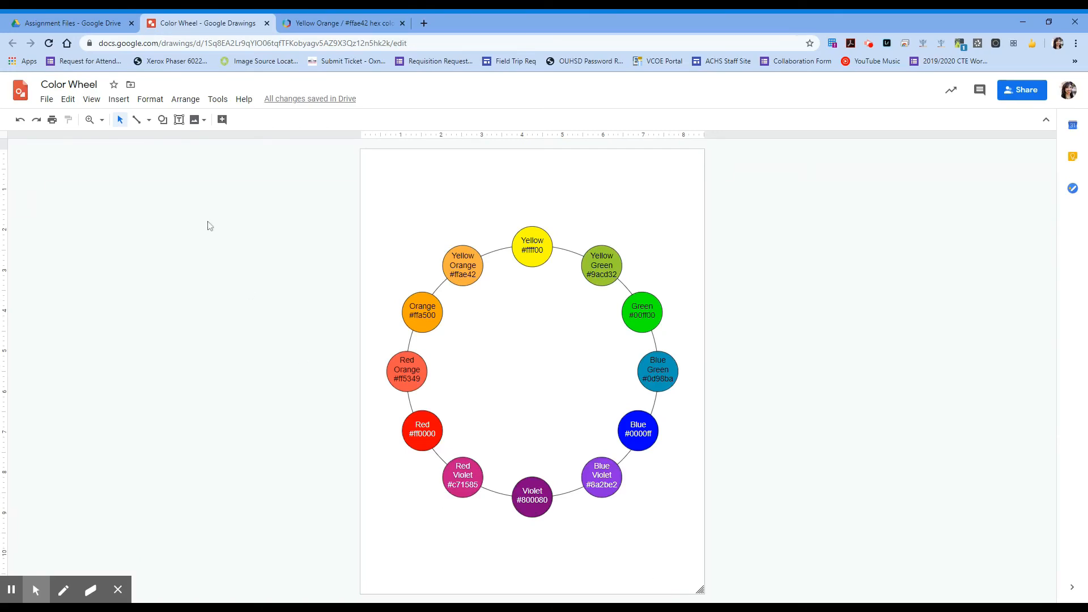
- Add a text box spanning the page width above the wheel and center its text horizontally and vertically
{"action": "left_click", "coordinate": [179, 120]}
{"action": "left_click_drag", "start_coordinate": [360, 150], "coordinate": [703, 217]}
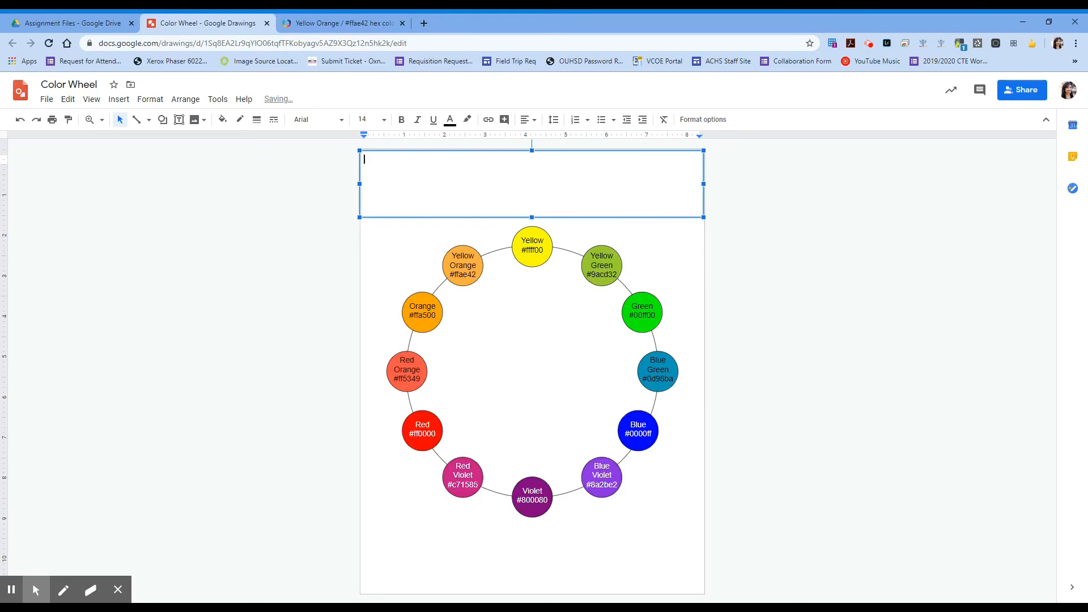
{"action": "left_click", "coordinate": [527, 120]}
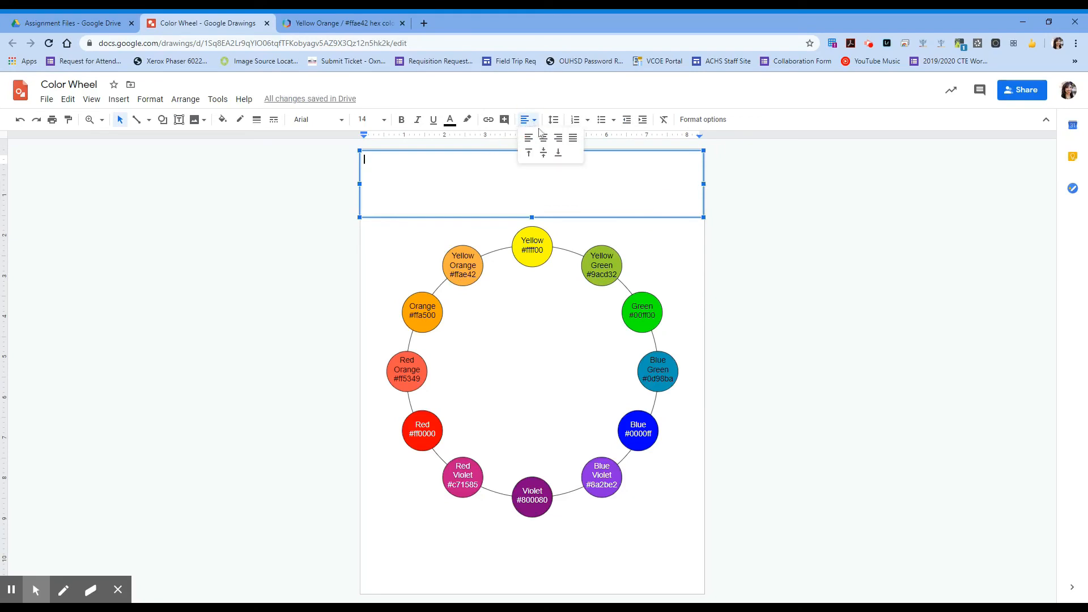
{"action": "left_click", "coordinate": [543, 138]}
{"action": "left_click", "coordinate": [527, 120]}
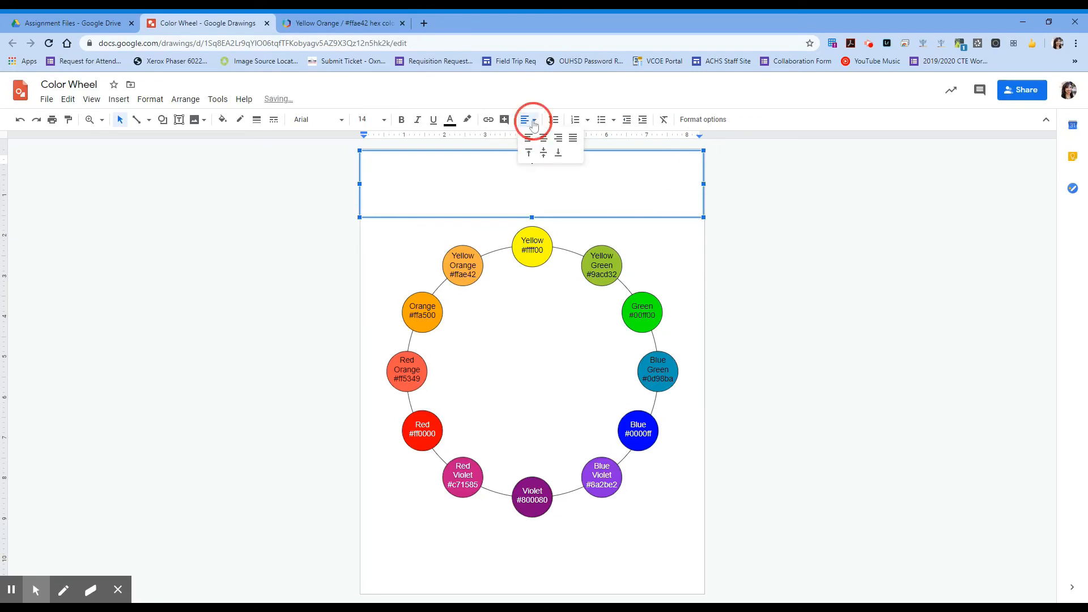
{"action": "left_click", "coordinate": [544, 153]}
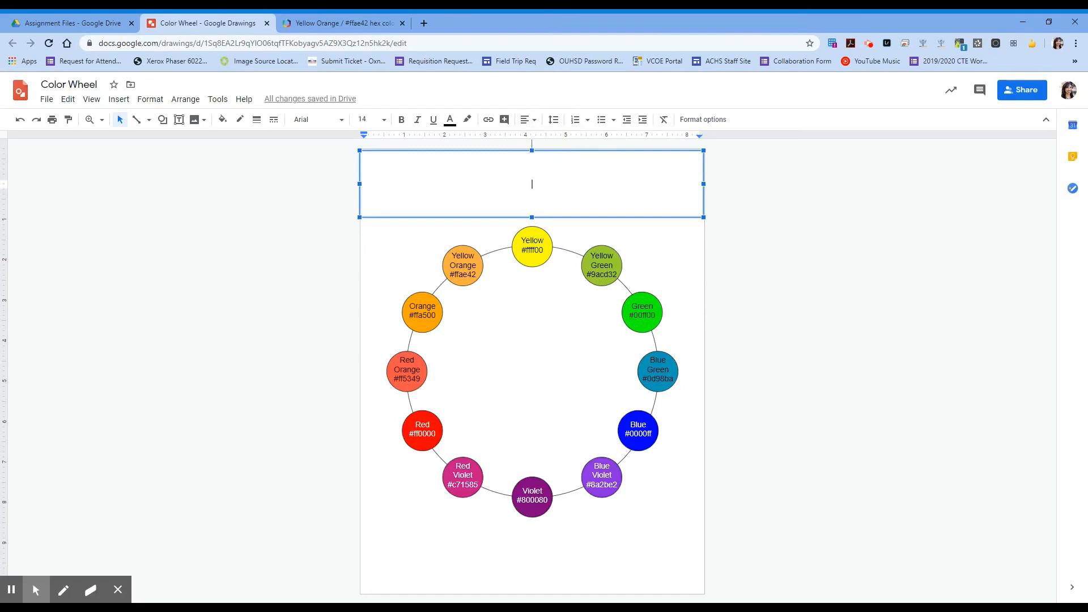
- Enter the title "Color Wheel" in the text box with the author's full name on the line below
{"action": "type", "text": "Colo"}
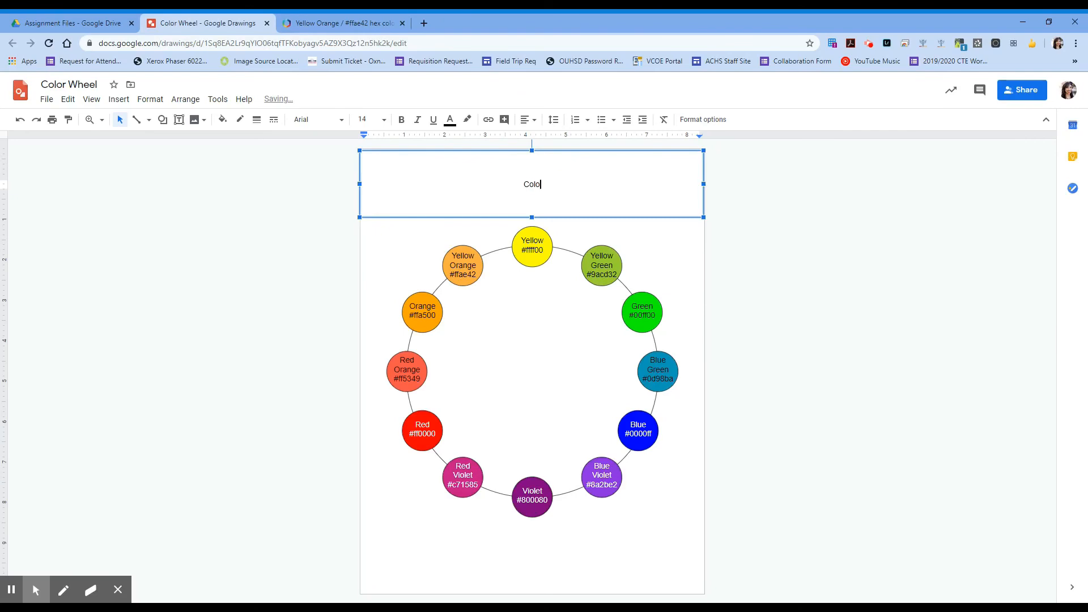
{"action": "type", "text": "r Wheel"}
{"action": "key", "text": "Return"}
{"action": "type", "text": "Abigail Santana"}
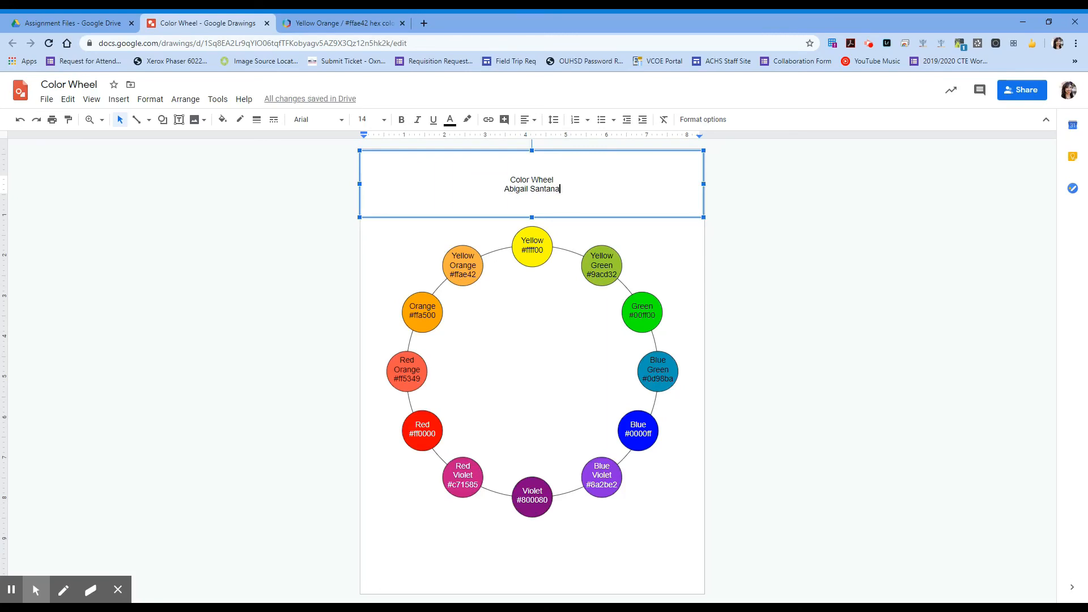
- Format the "Color Wheel" title at font size 24 in Roboto Black
{"action": "left_click_drag", "start_coordinate": [505, 177], "coordinate": [552, 176]}
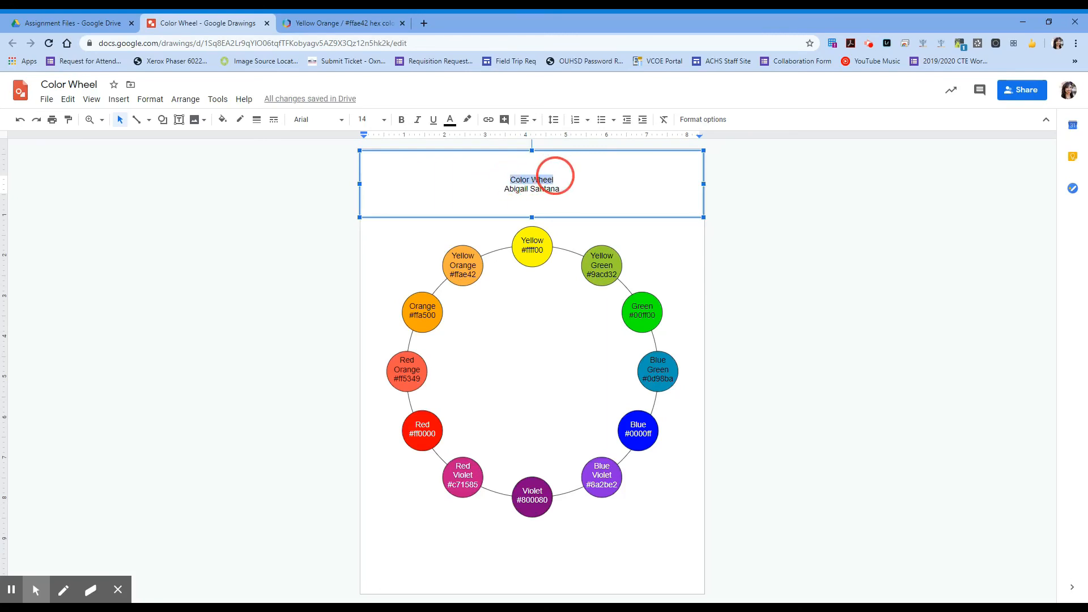
{"action": "left_click", "coordinate": [385, 120]}
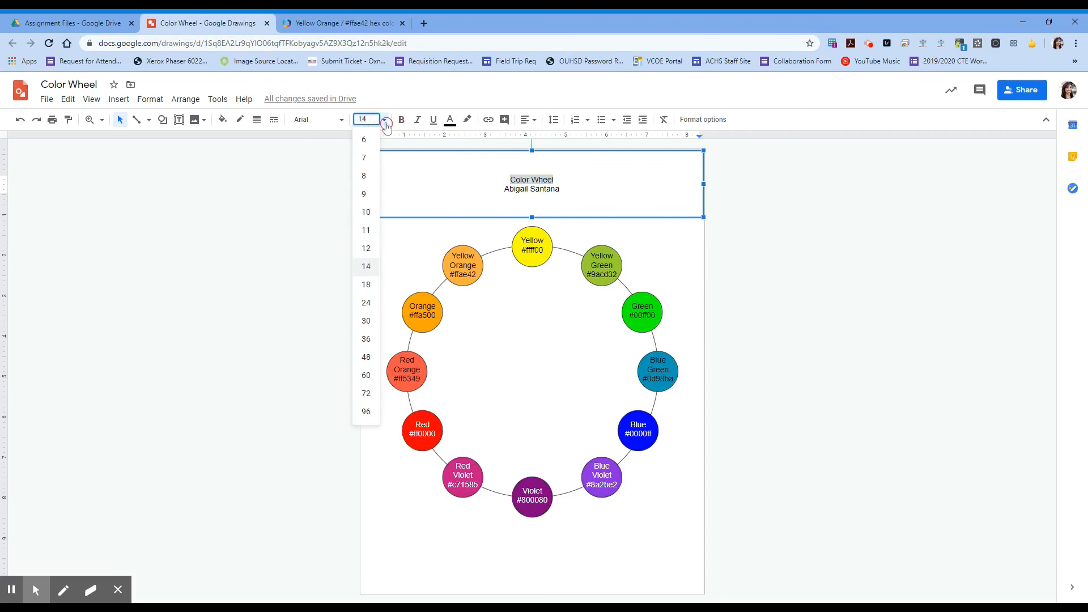
{"action": "left_click", "coordinate": [367, 302]}
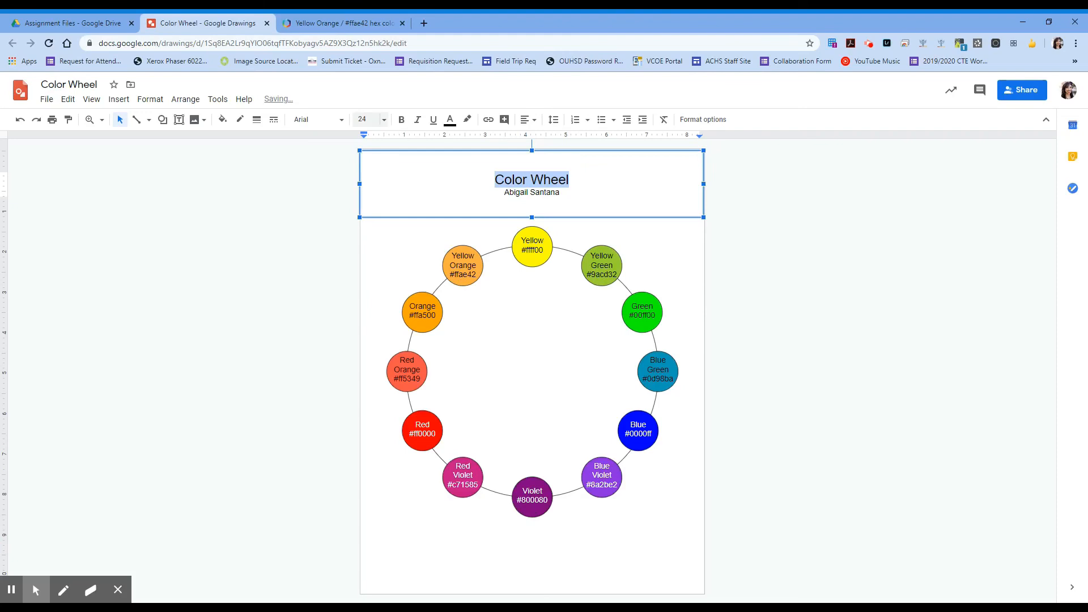
{"action": "left_click", "coordinate": [341, 120]}
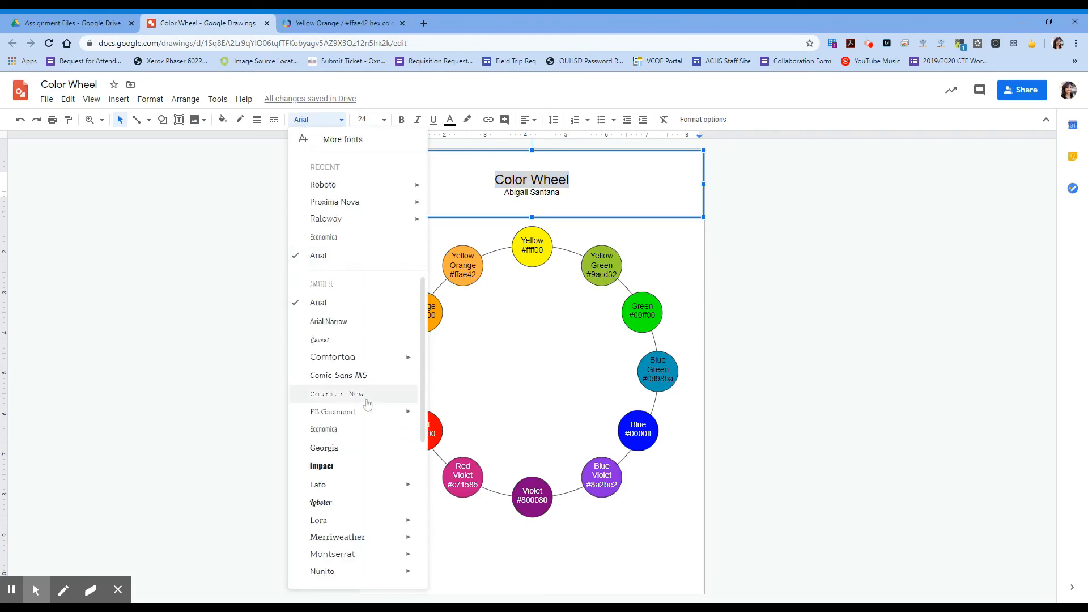
{"action": "left_click", "coordinate": [348, 465]}
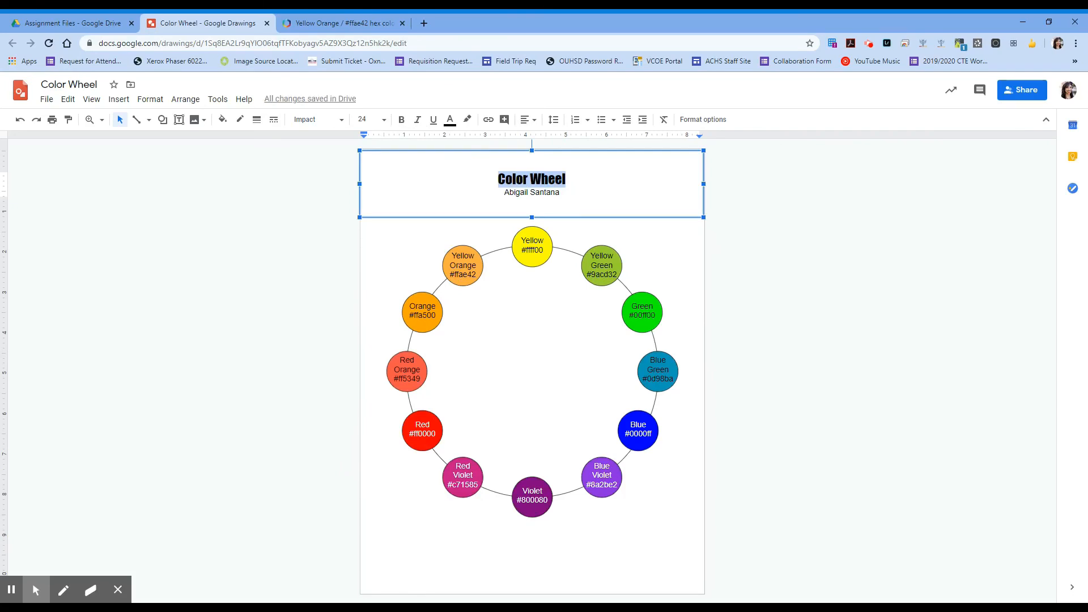
{"action": "left_click", "coordinate": [341, 121]}
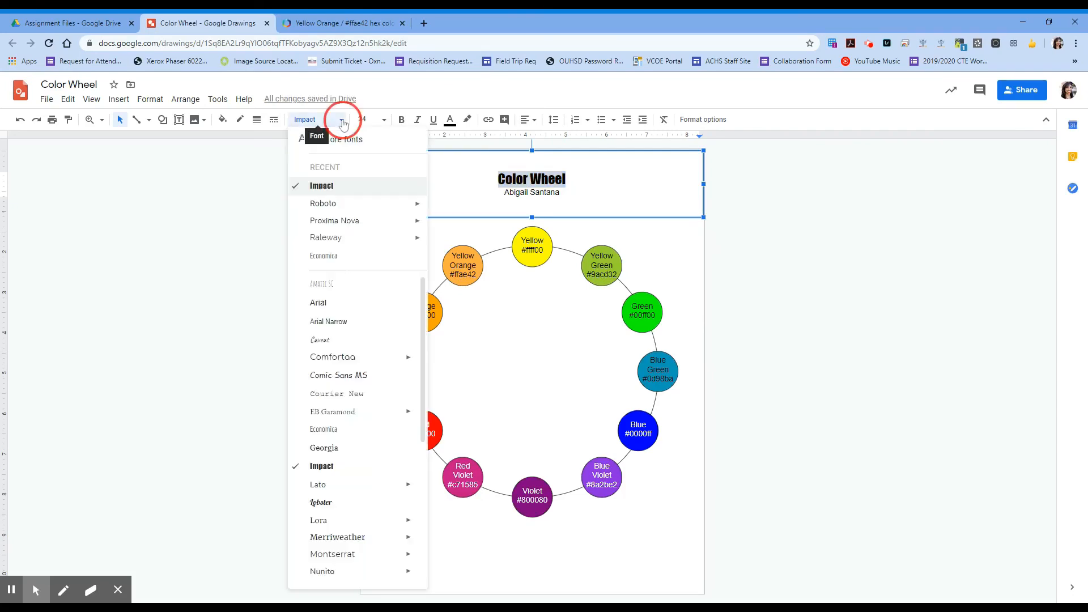
{"action": "scroll", "coordinate": [392, 388], "scroll_direction": "down", "scroll_amount": 5}
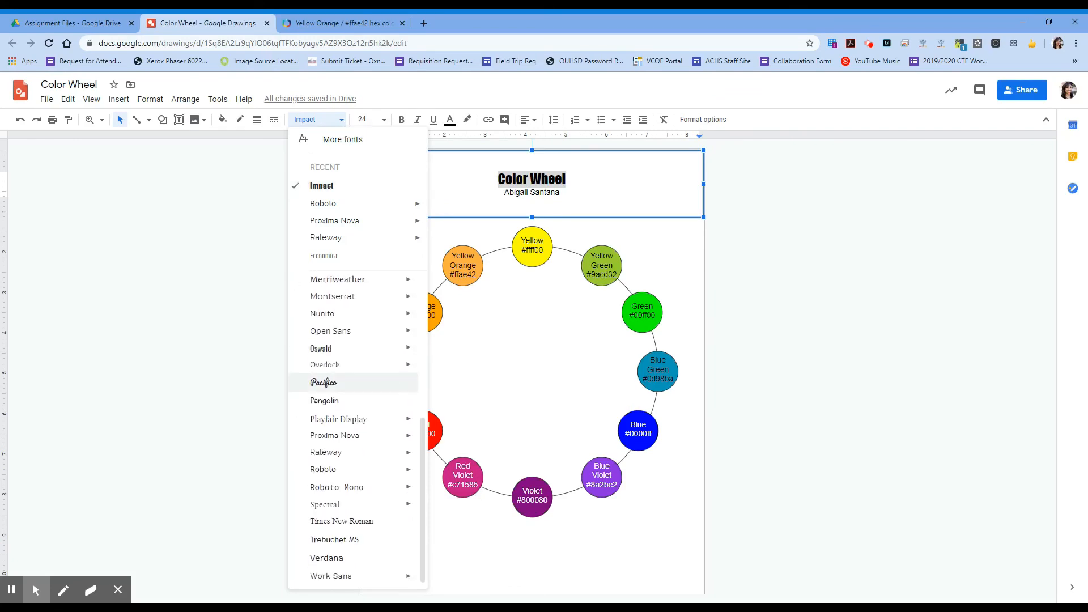
{"action": "mouse_move", "coordinate": [356, 491]}
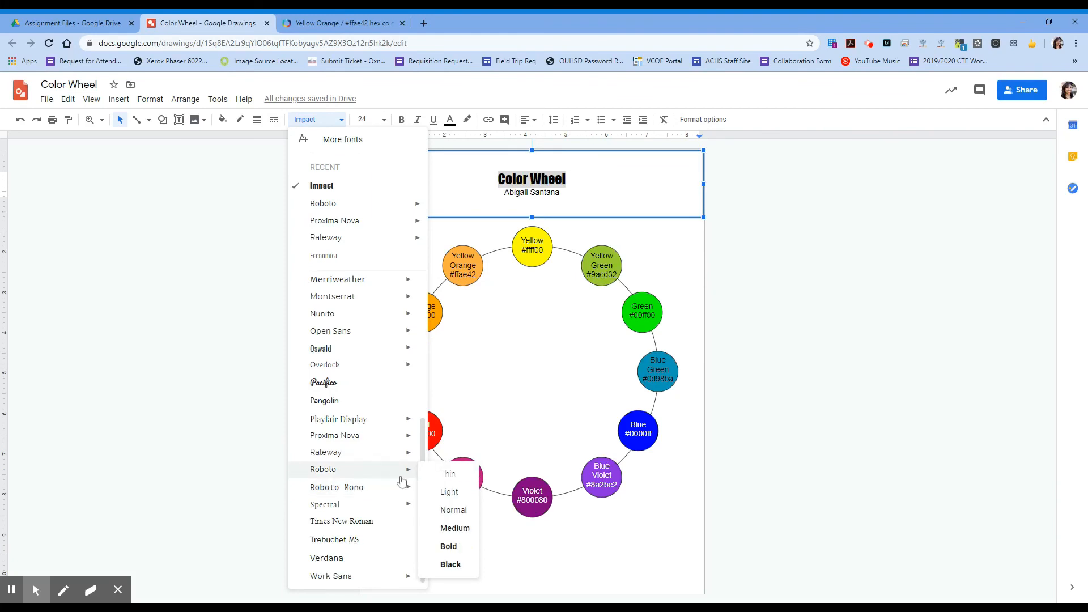
{"action": "left_click", "coordinate": [450, 565]}
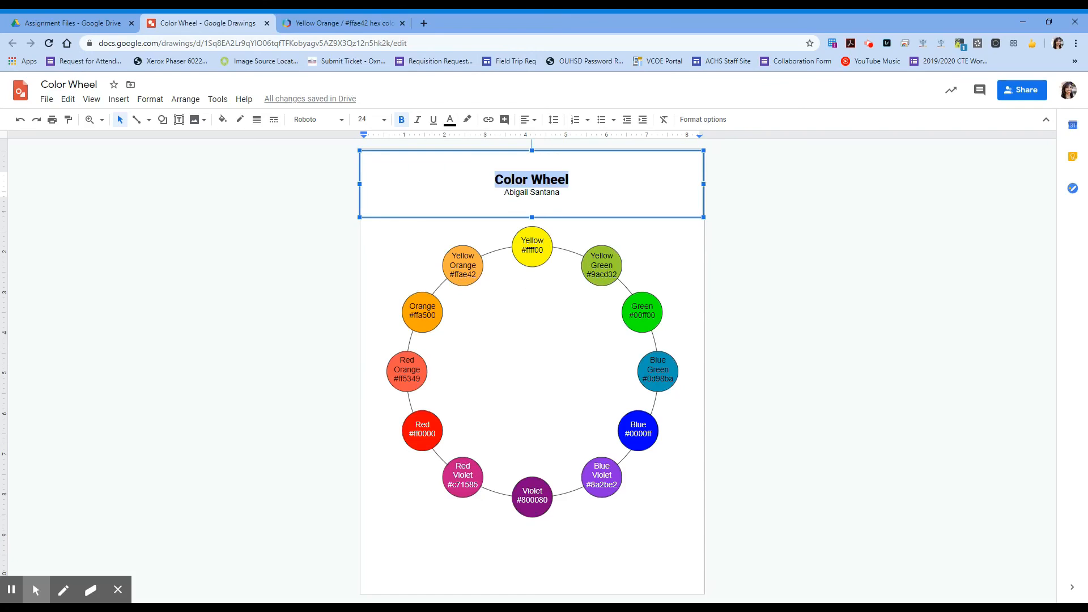
- Set the author's name line under the title in the Roboto font
{"action": "left_click", "coordinate": [542, 194]}
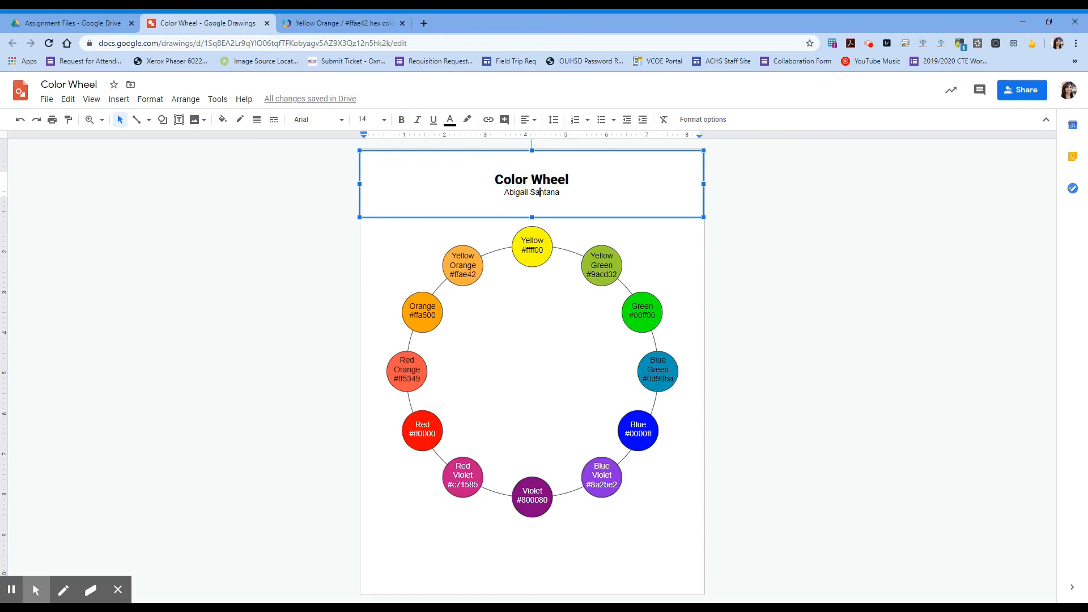
{"action": "left_click_drag", "start_coordinate": [504, 193], "coordinate": [560, 193]}
{"action": "left_click", "coordinate": [340, 119]}
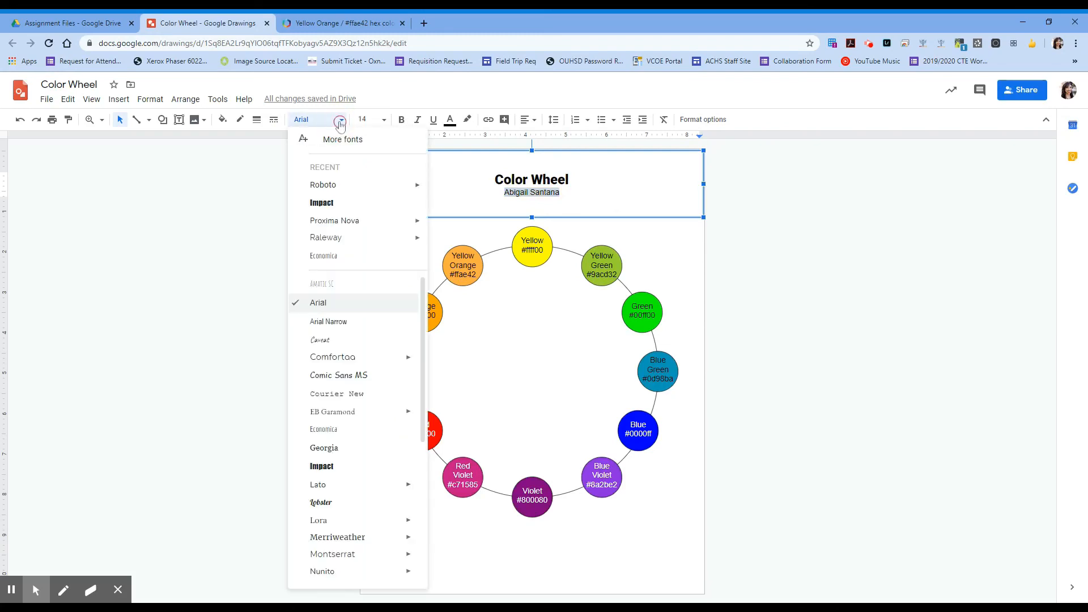
{"action": "left_click", "coordinate": [338, 190]}
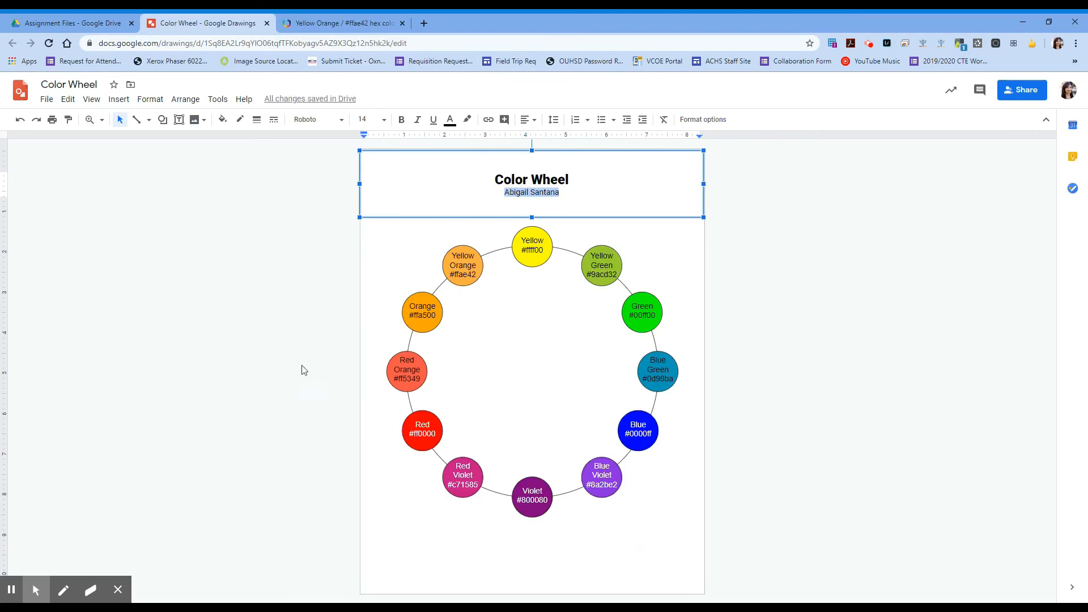
- Duplicate the title text box and place the copy across the page width below the color wheel
{"action": "left_click", "coordinate": [429, 217]}
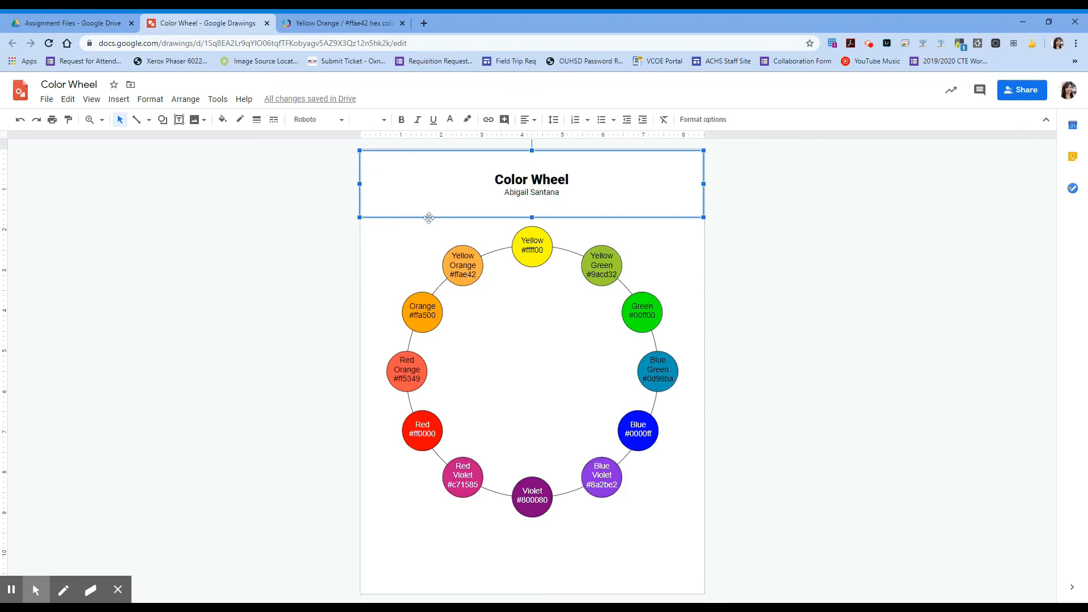
{"action": "key", "text": "ctrl+v"}
{"action": "left_click", "coordinate": [419, 249]}
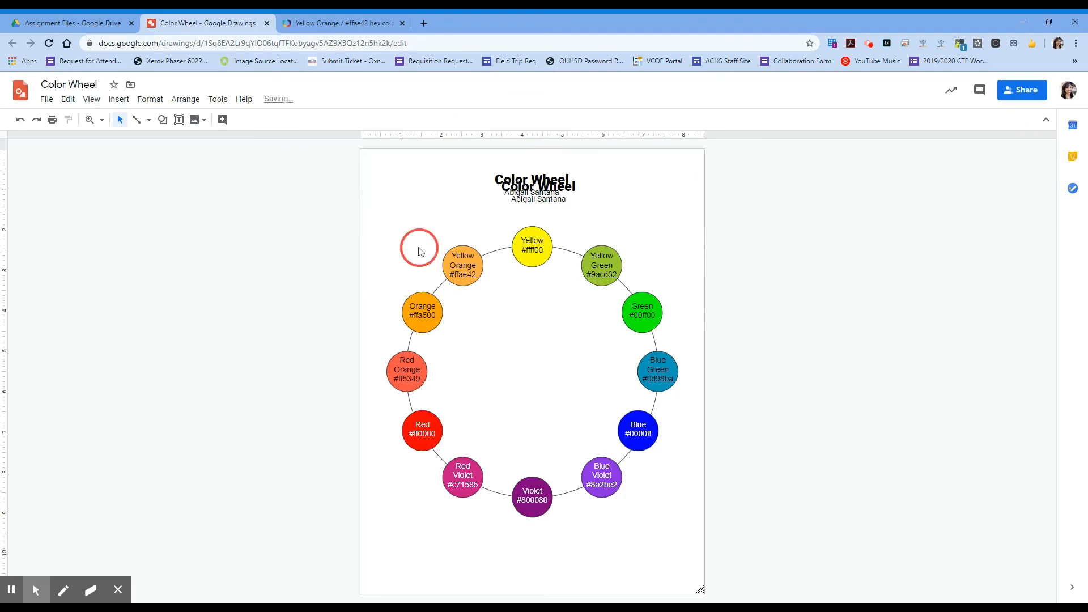
{"action": "left_click", "coordinate": [624, 200]}
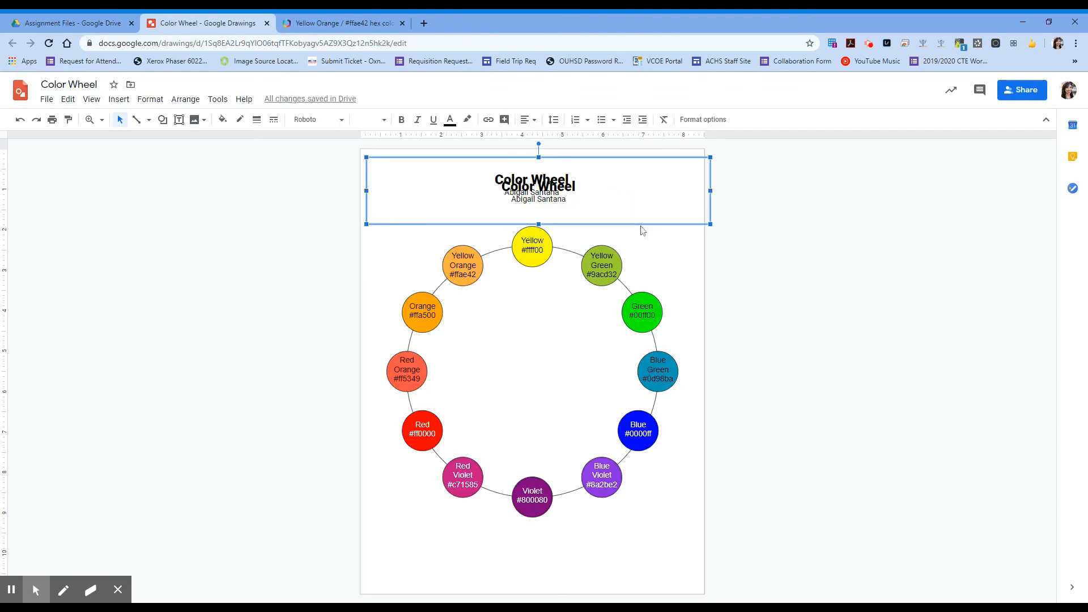
{"action": "left_click_drag", "start_coordinate": [664, 160], "coordinate": [656, 528]}
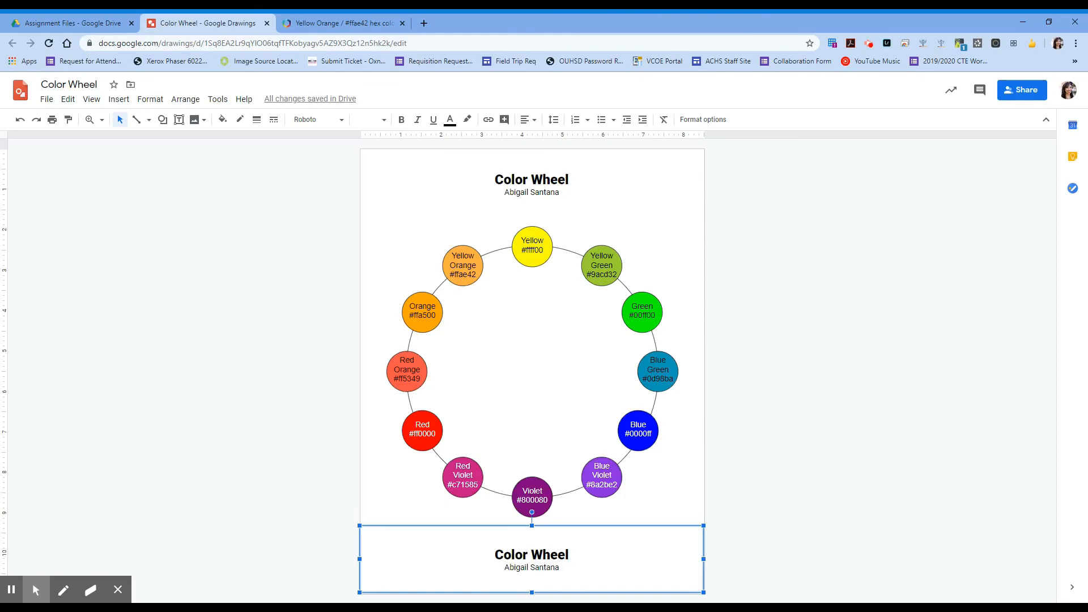
- Replace both lines of the copied text box with "Primary Colors: Red, Yellow, Blue" and start a new line
{"action": "left_click_drag", "start_coordinate": [494, 555], "coordinate": [576, 553]}
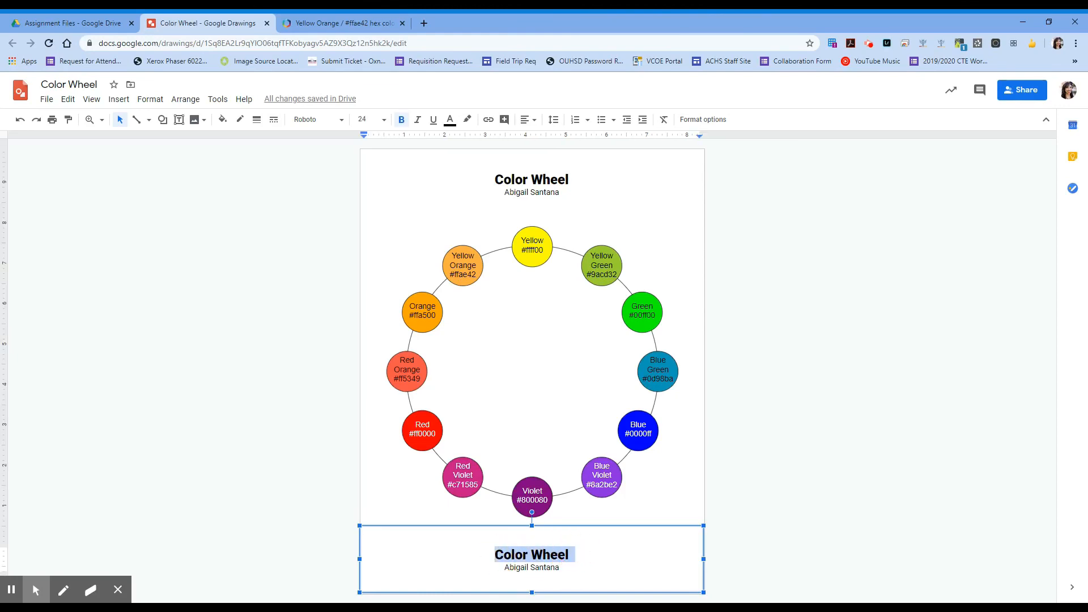
{"action": "key", "text": "BackSpace"}
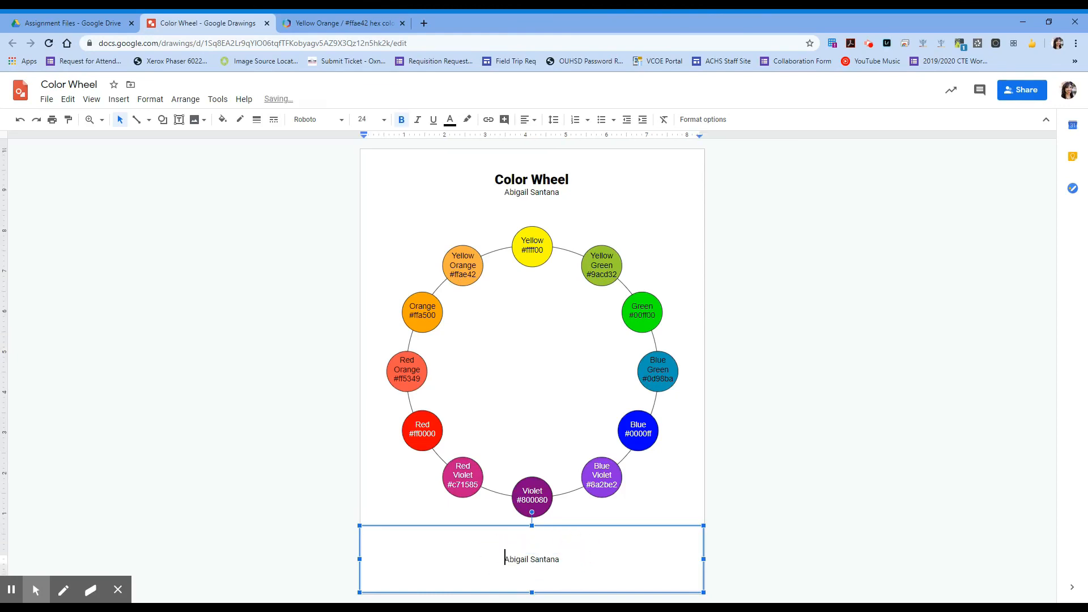
{"action": "left_click_drag", "start_coordinate": [508, 562], "coordinate": [576, 573]}
{"action": "key", "text": "BackSpace"}
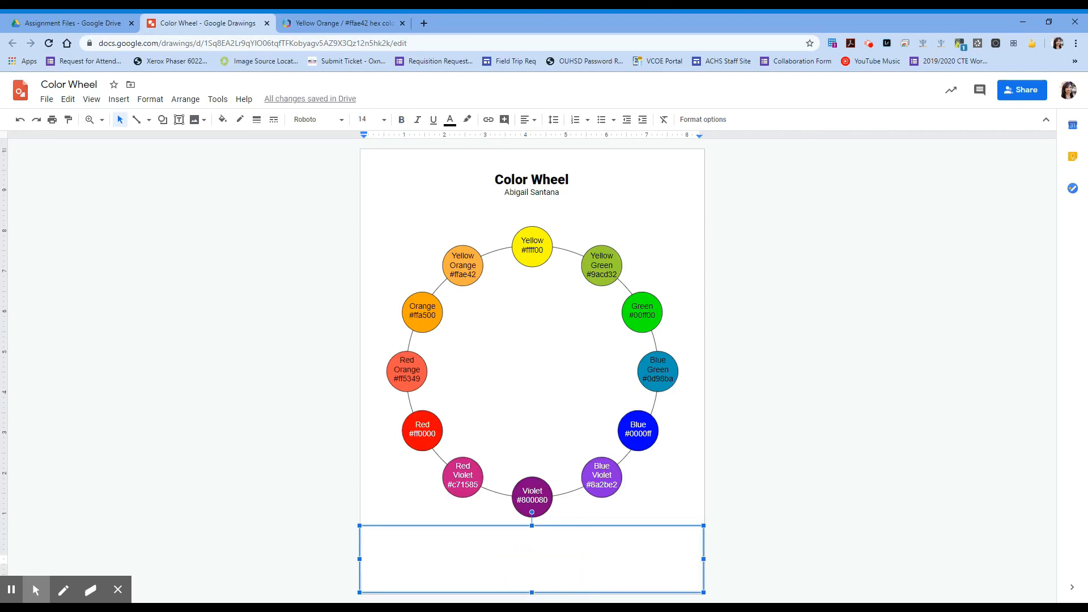
{"action": "type", "text": "Primary Colro"}
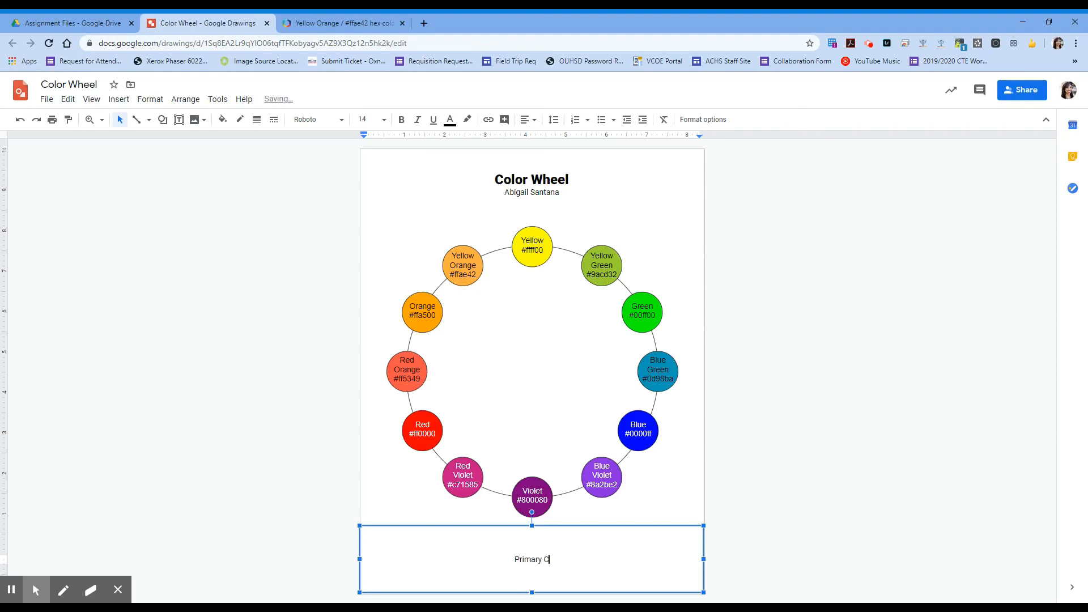
{"action": "key", "text": "BackSpace"}
{"action": "key", "text": "BackSpace"}
{"action": "type", "text": "ors: Red, Yellow, Blue"}
{"action": "key", "text": "Return"}
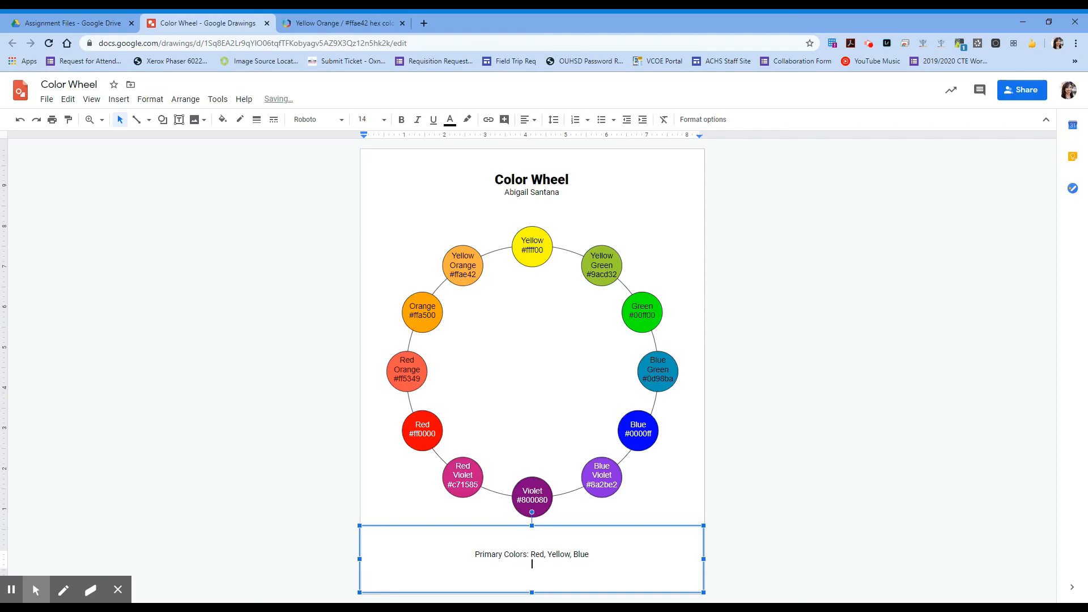
- Add the lines "Secondary Colors: Orange, Violet, Green" and "The rest of the colors are Intermediate (Tertiary)." below the primary colors
{"action": "type", "text": "Secondary Colors: Orange, Violet,"}
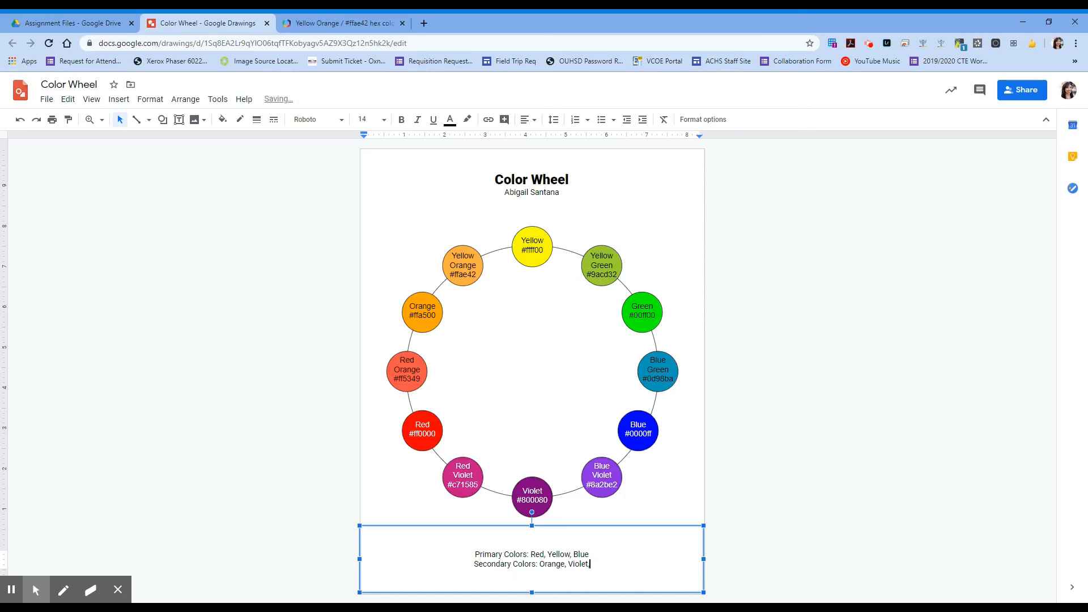
{"action": "type", "text": " Green"}
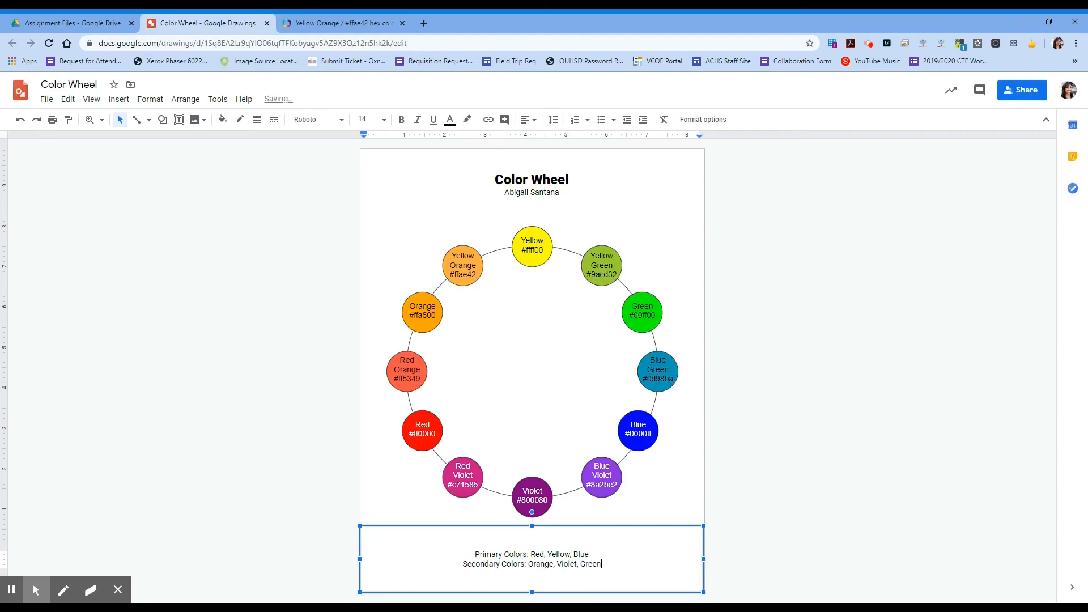
{"action": "key", "text": "Return"}
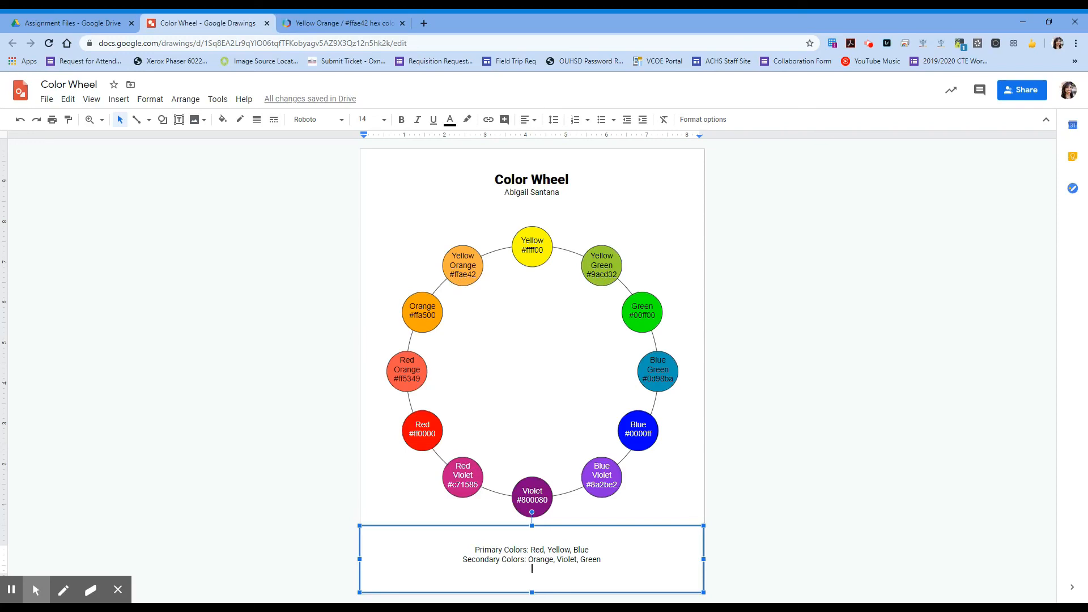
{"action": "type", "text": "The rest "}
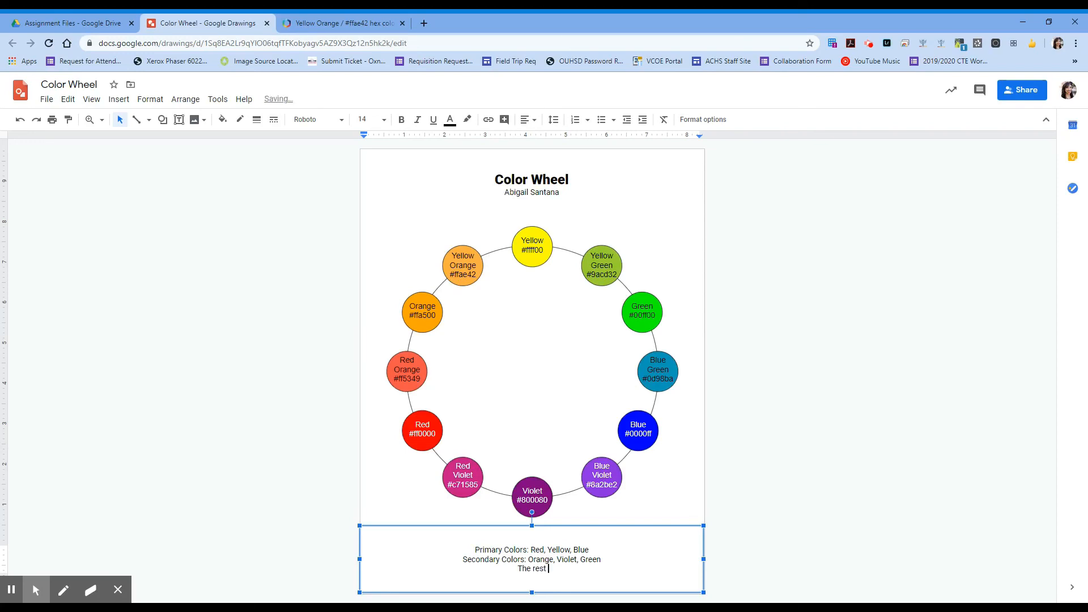
{"action": "type", "text": "of the colors are "}
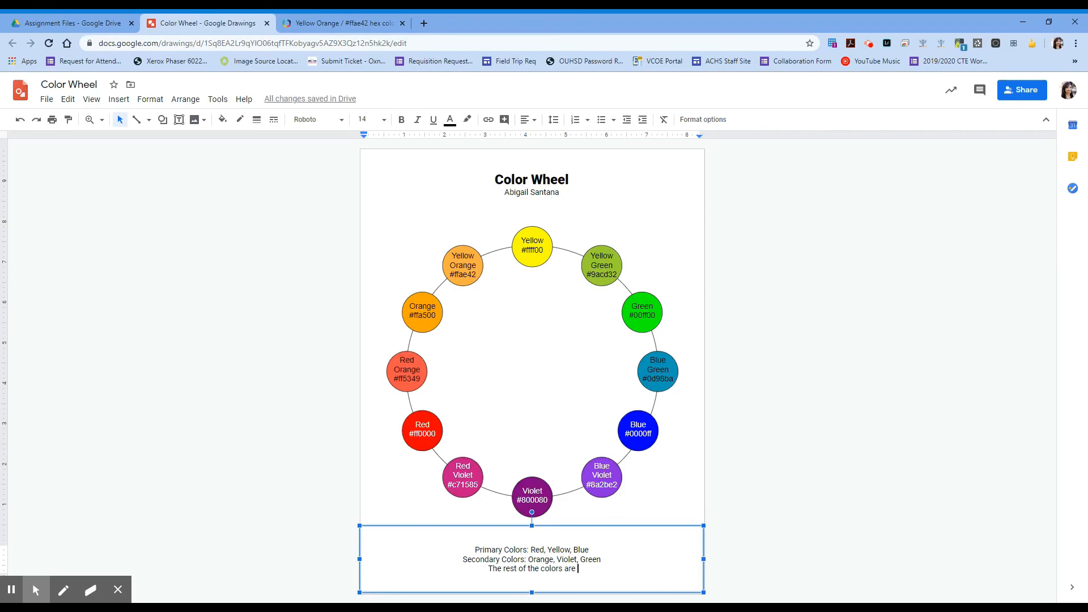
{"action": "type", "text": "Intermedd"}
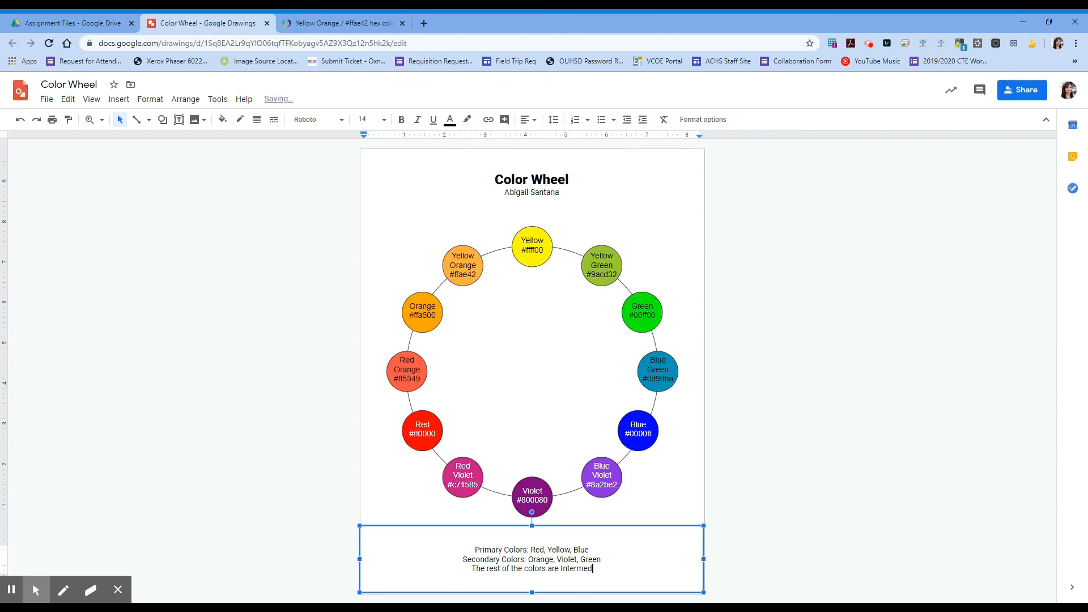
{"action": "type", "text": "iate (Terti"}
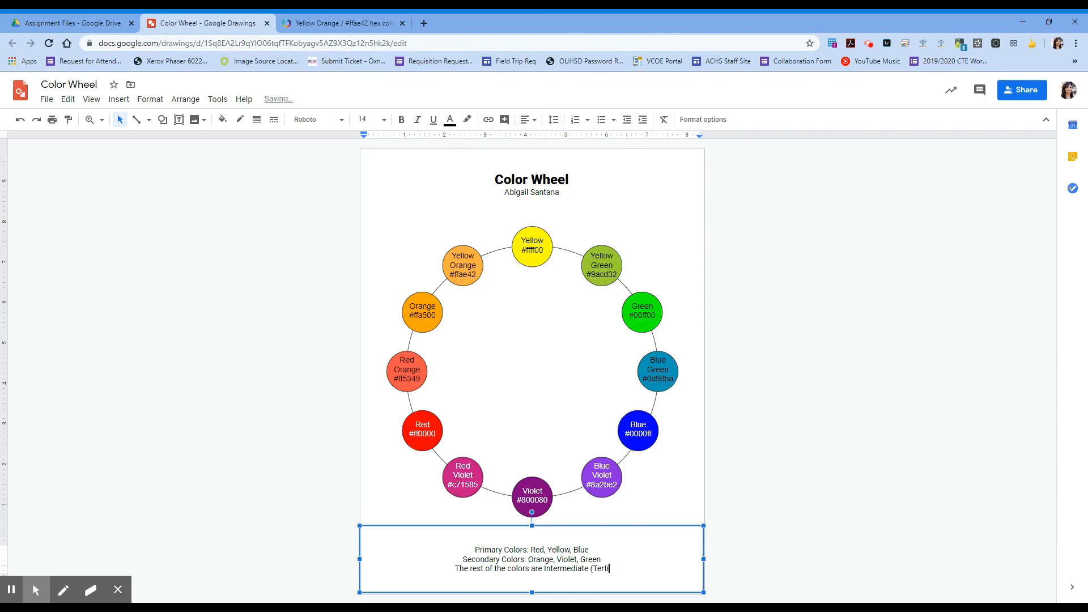
{"action": "type", "text": "ary)."}
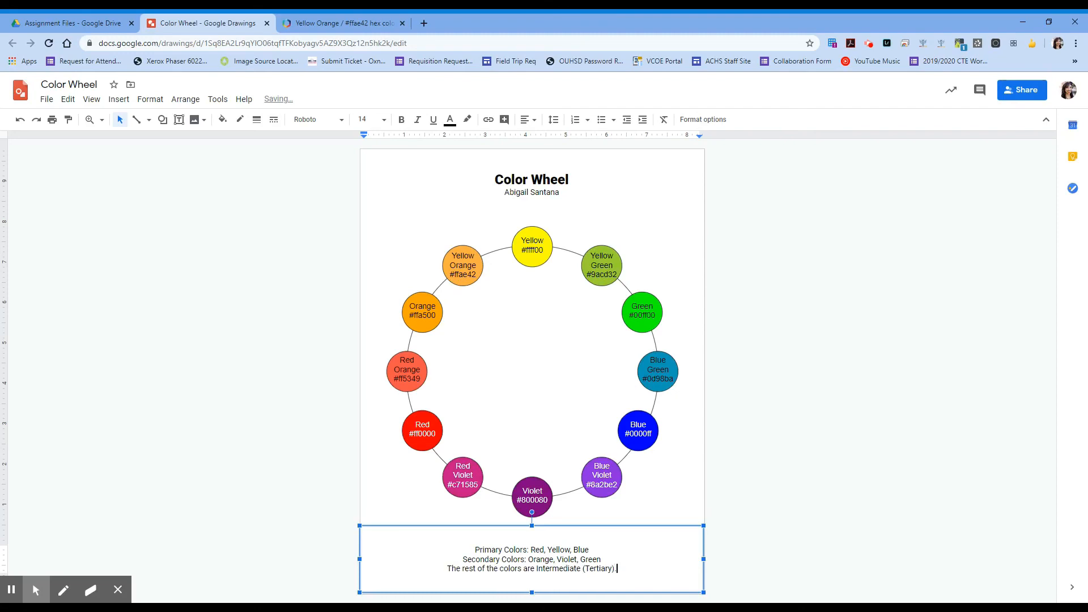
- Bold the labels "Primary Colors" and "Secondary Colors" and the whole line about intermediate colors
{"action": "left_click_drag", "start_coordinate": [475, 550], "coordinate": [526, 549]}
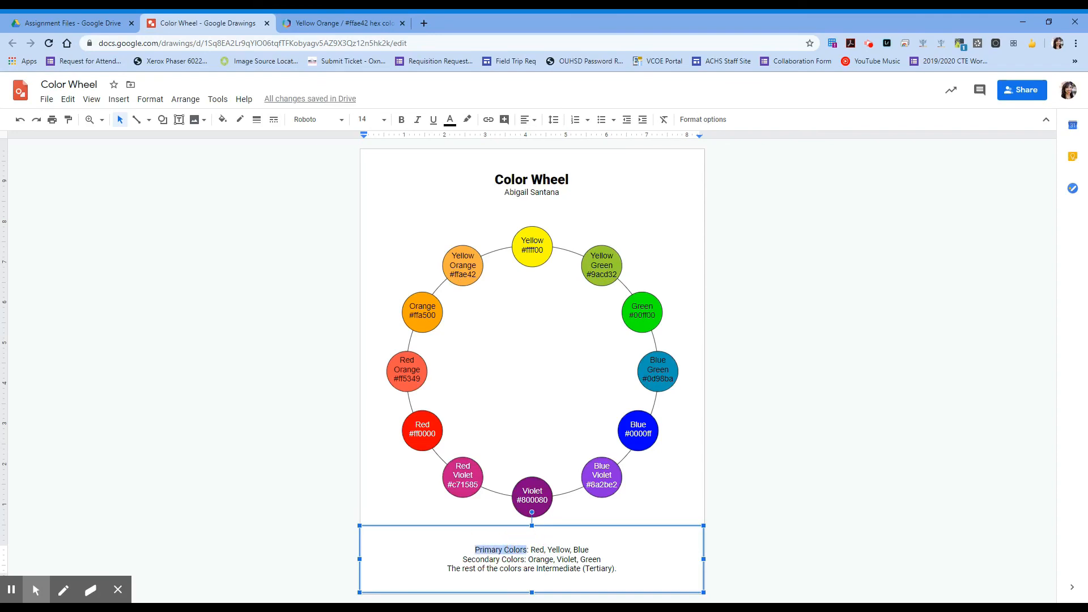
{"action": "key", "text": "ctrl+b"}
{"action": "left_click_drag", "start_coordinate": [462, 560], "coordinate": [525, 561]}
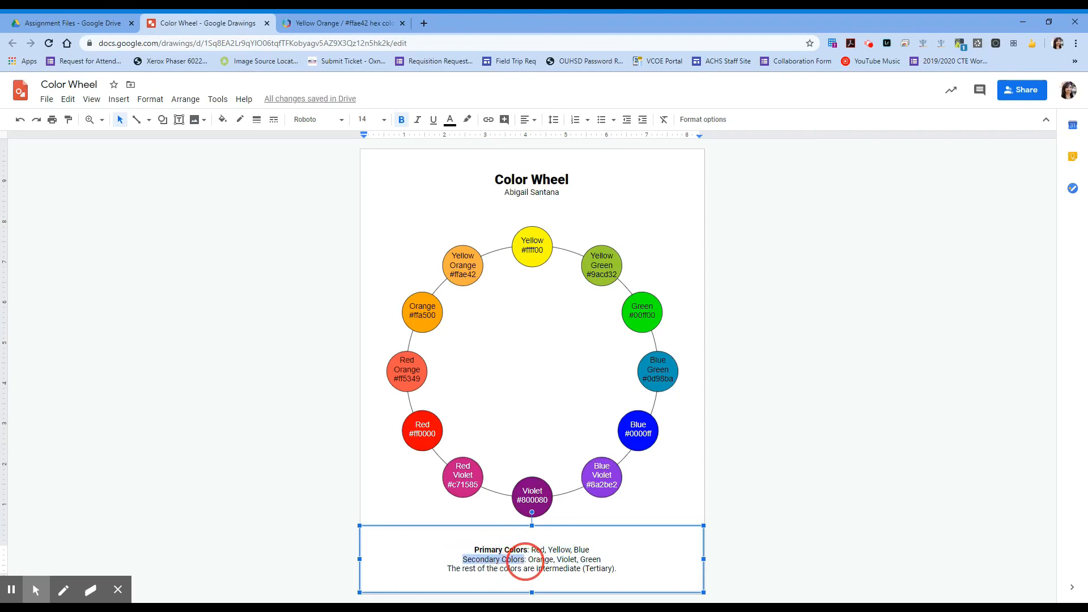
{"action": "key", "text": "ctrl+b"}
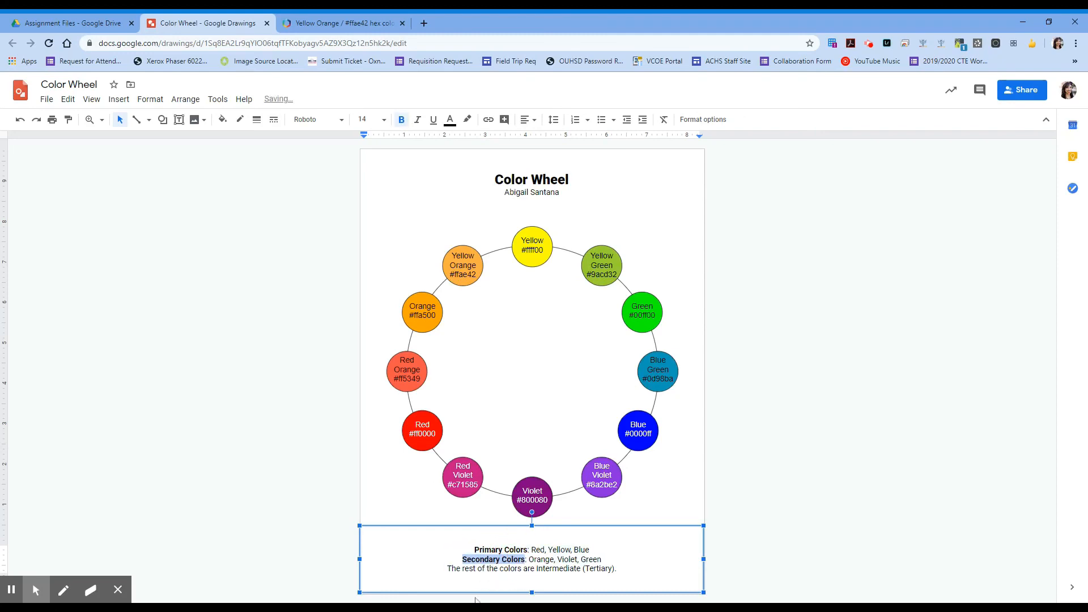
{"action": "left_click_drag", "start_coordinate": [448, 569], "coordinate": [616, 568]}
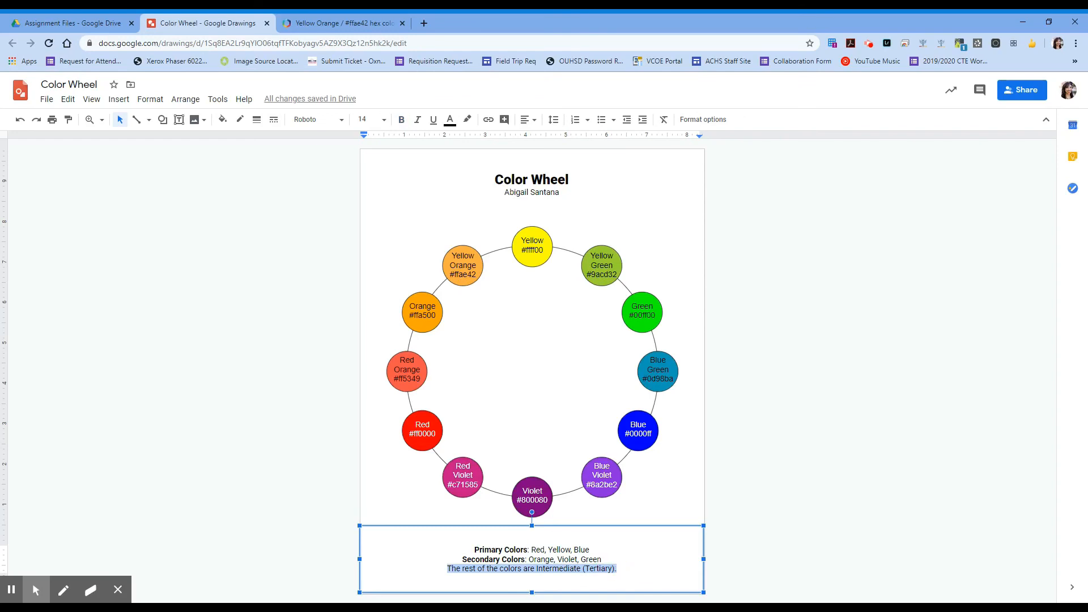
{"action": "key", "text": "ctrl+b"}
{"action": "left_click", "coordinate": [649, 556]}
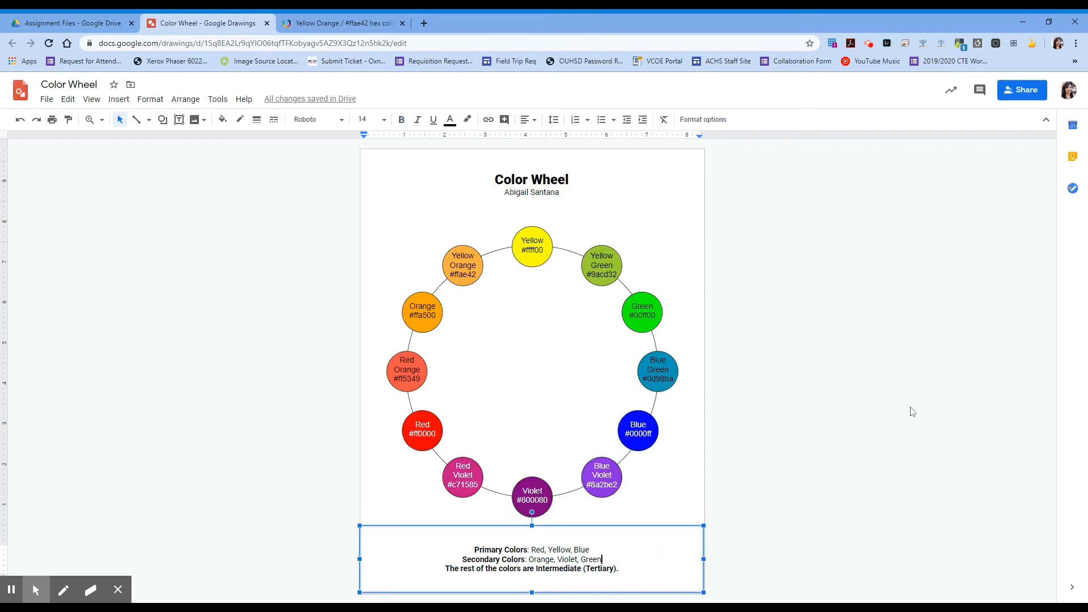
- Download the drawing as a PNG image
{"action": "left_click", "coordinate": [47, 106]}
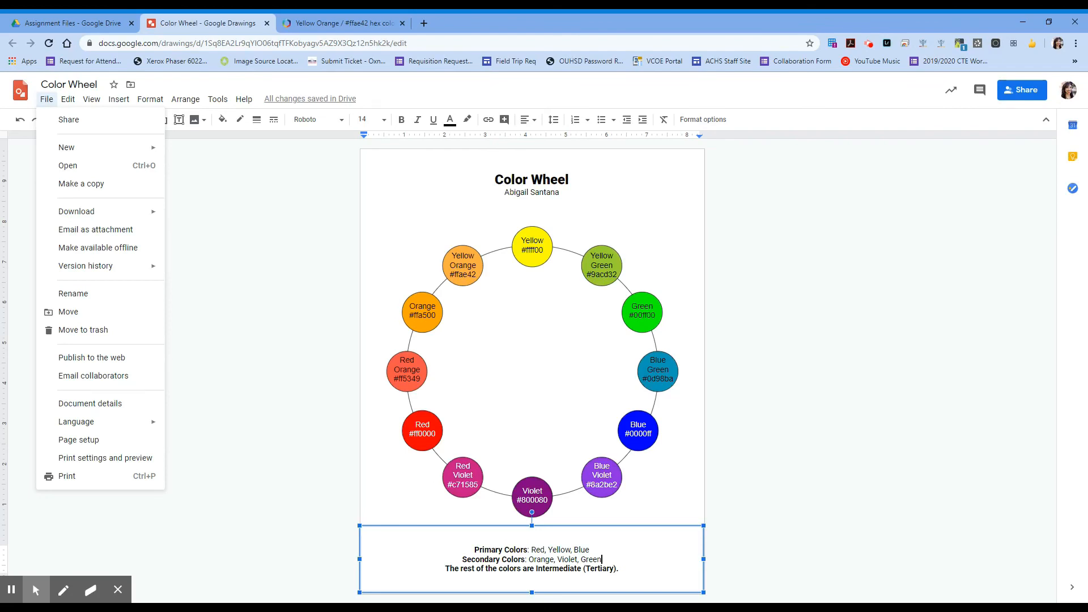
{"action": "mouse_move", "coordinate": [111, 213]}
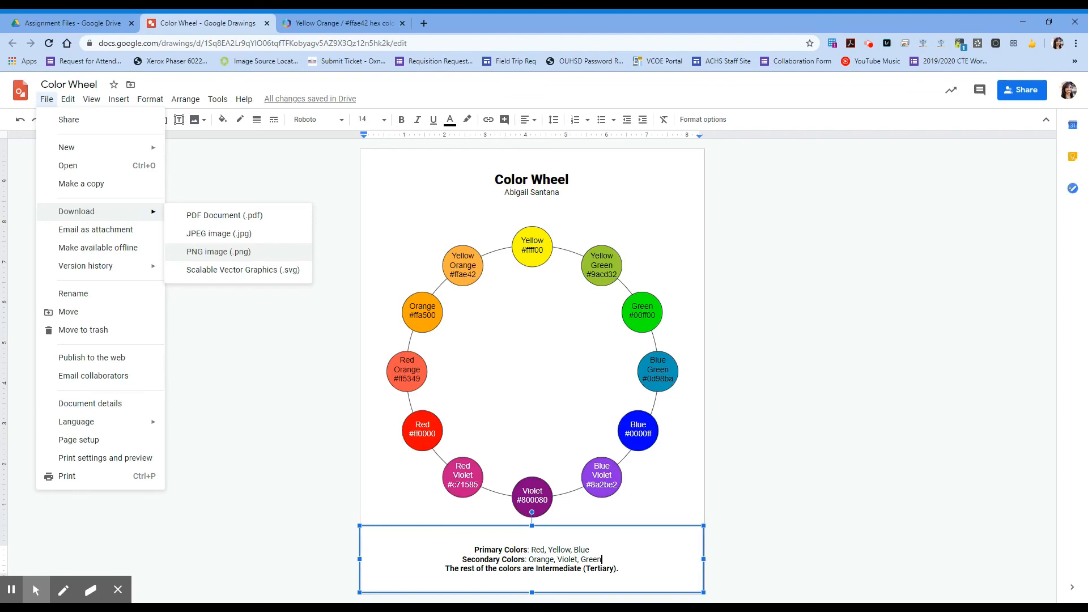
{"action": "left_click", "coordinate": [255, 253]}
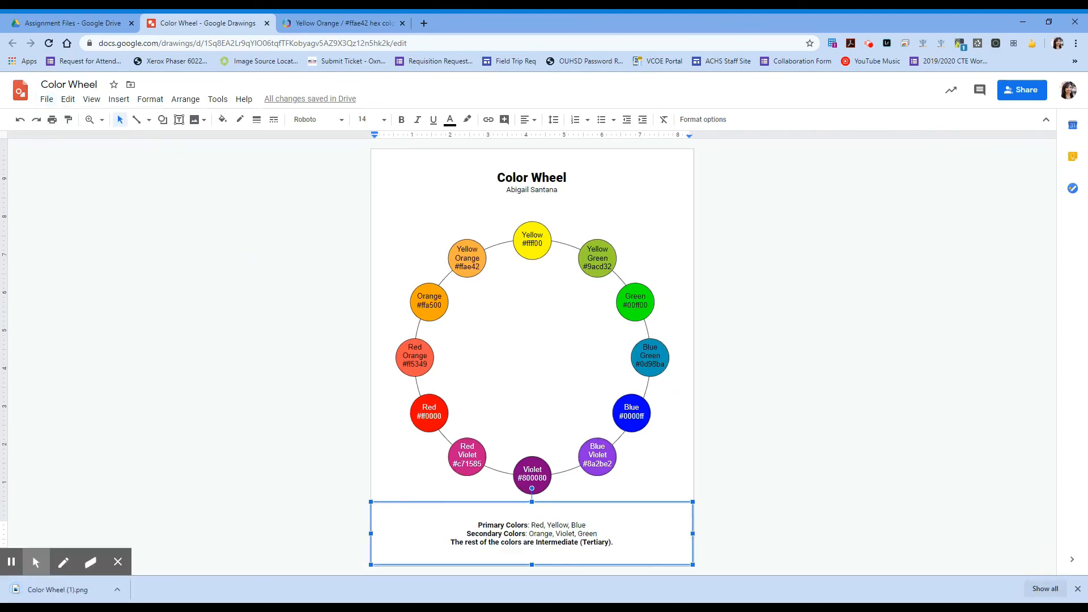
- Switch to Google Drive and upload the downloaded Color Wheel (1).png to Assignment Files, keeping it separate from the existing PNG
{"action": "left_click", "coordinate": [74, 21]}
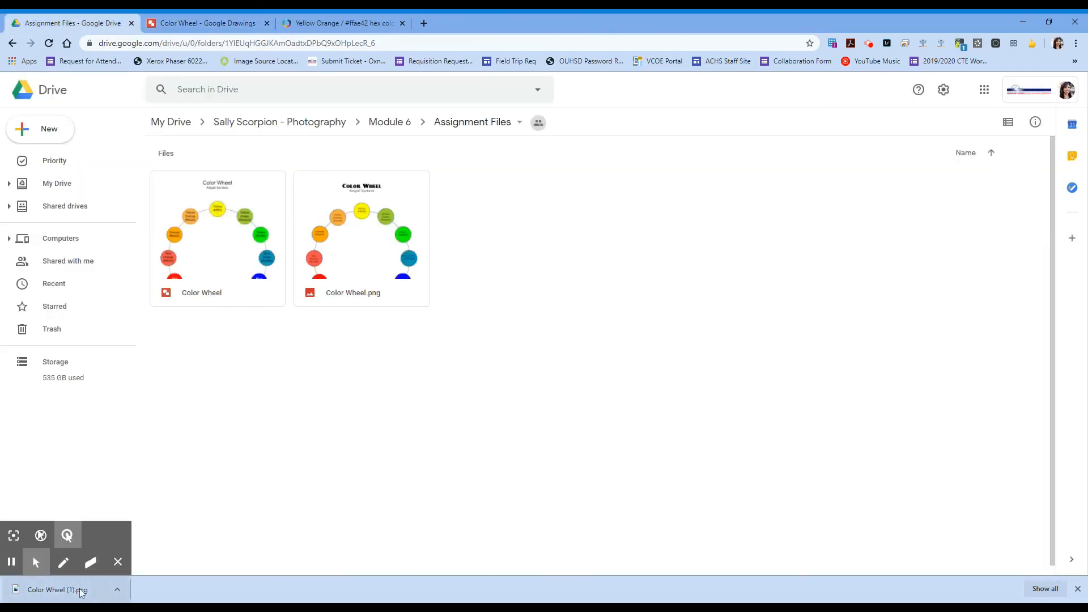
{"action": "left_click_drag", "start_coordinate": [81, 593], "coordinate": [221, 425]}
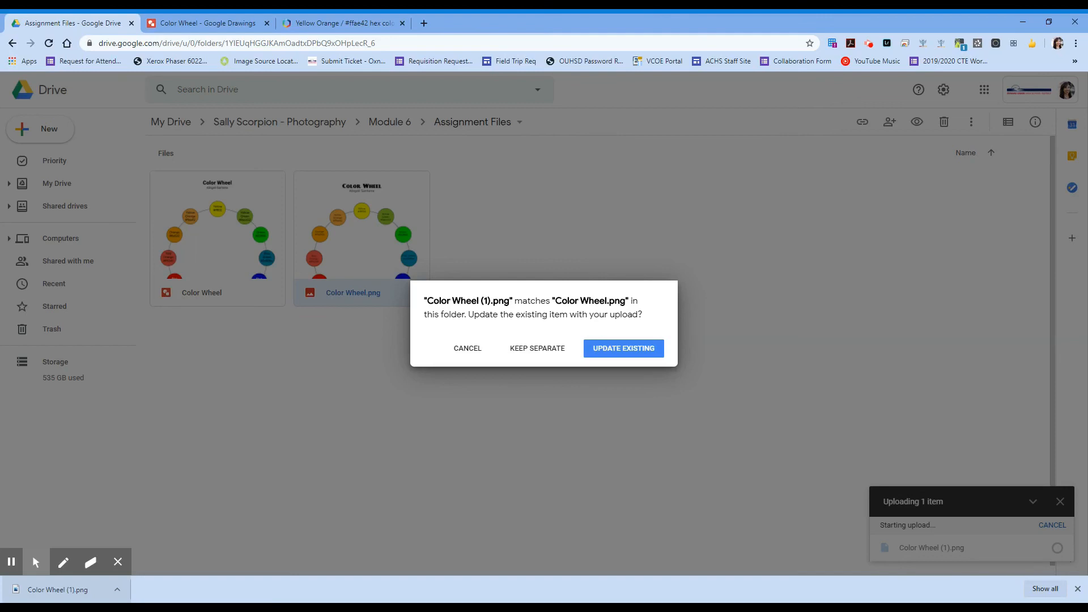
{"action": "left_click", "coordinate": [552, 348]}
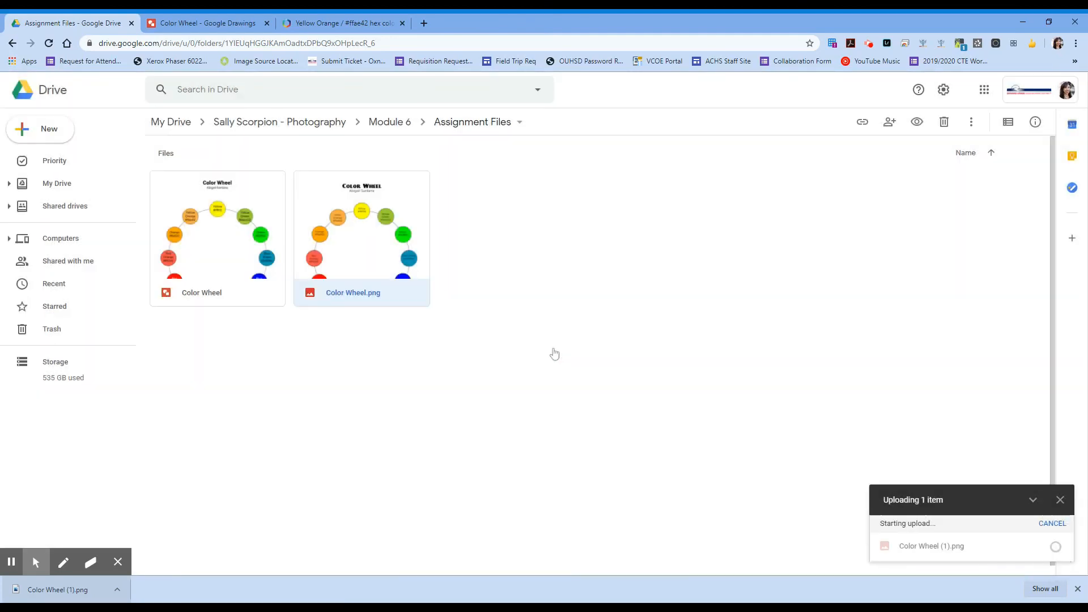